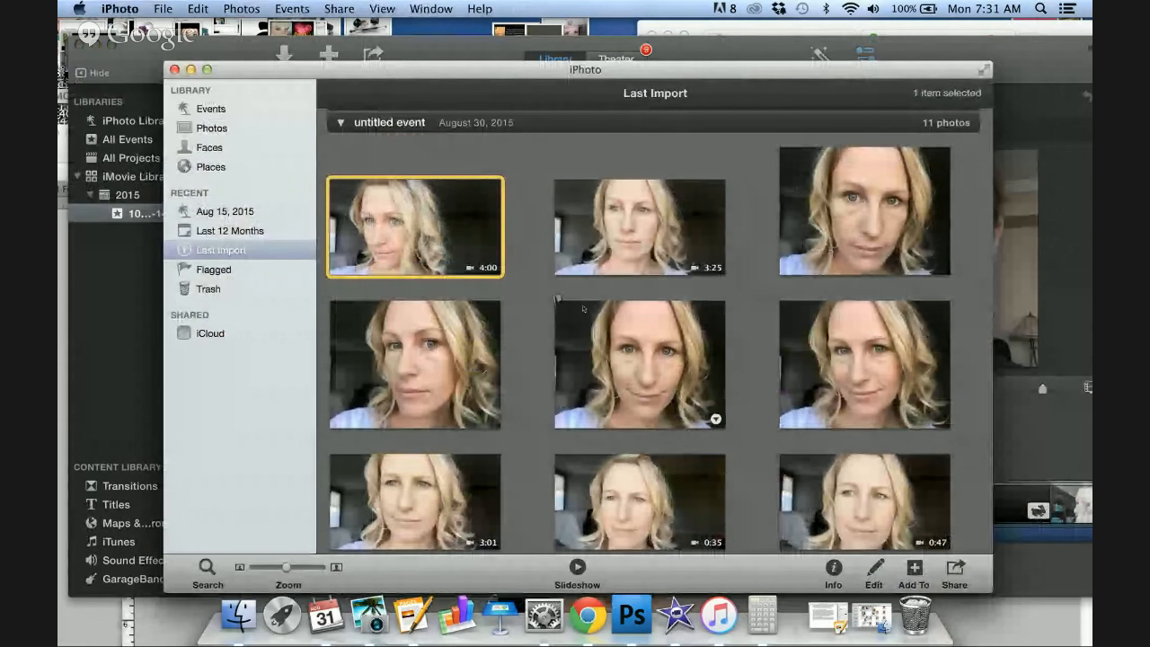
# Review the August 30, 2015 videos in the last import and switch to iMovie.
pyautogui.scroll(3, 764, 220)
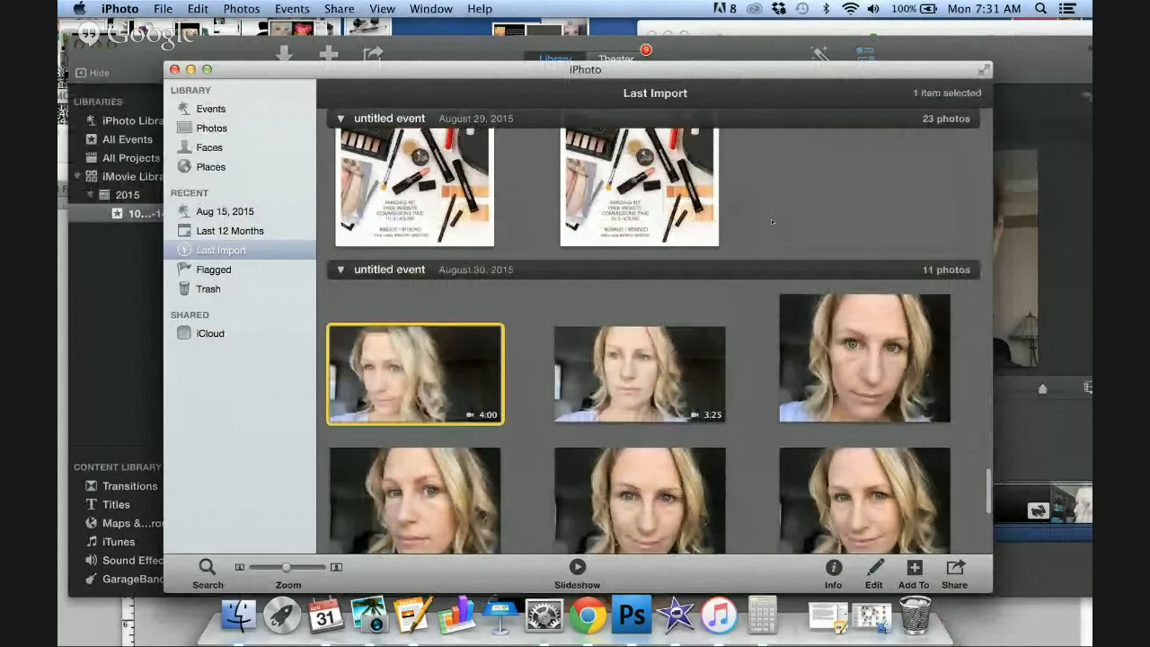
pyautogui.scroll(-3, 771, 219)
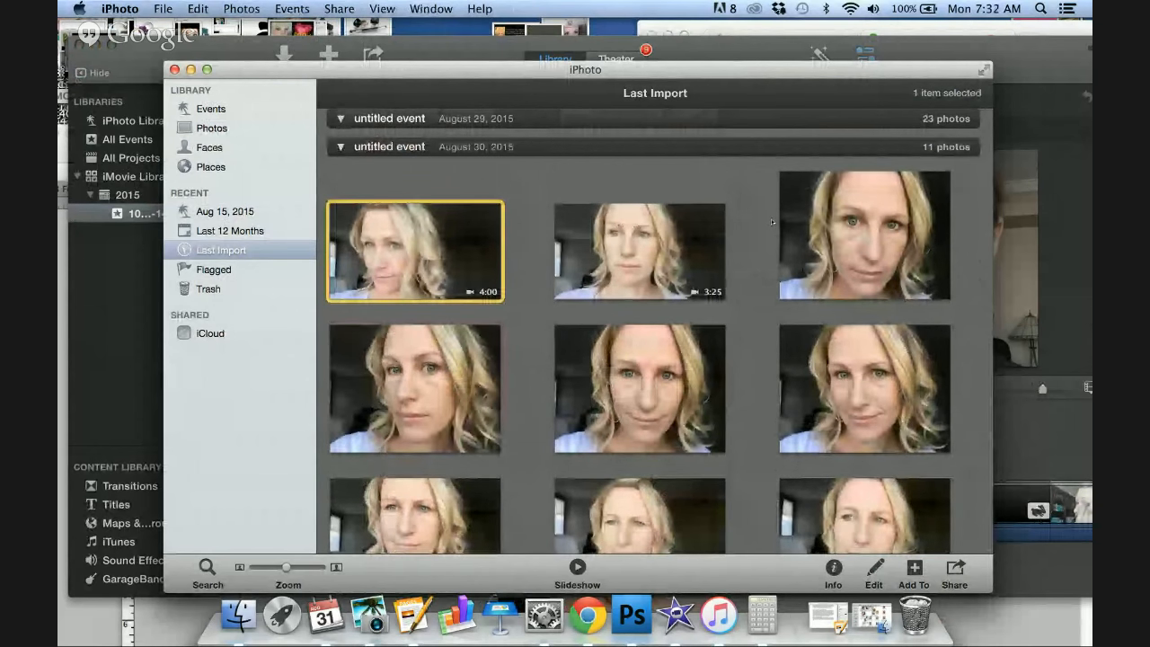
pyautogui.scroll(4, 771, 218)
pyautogui.scroll(-3, 514, 442)
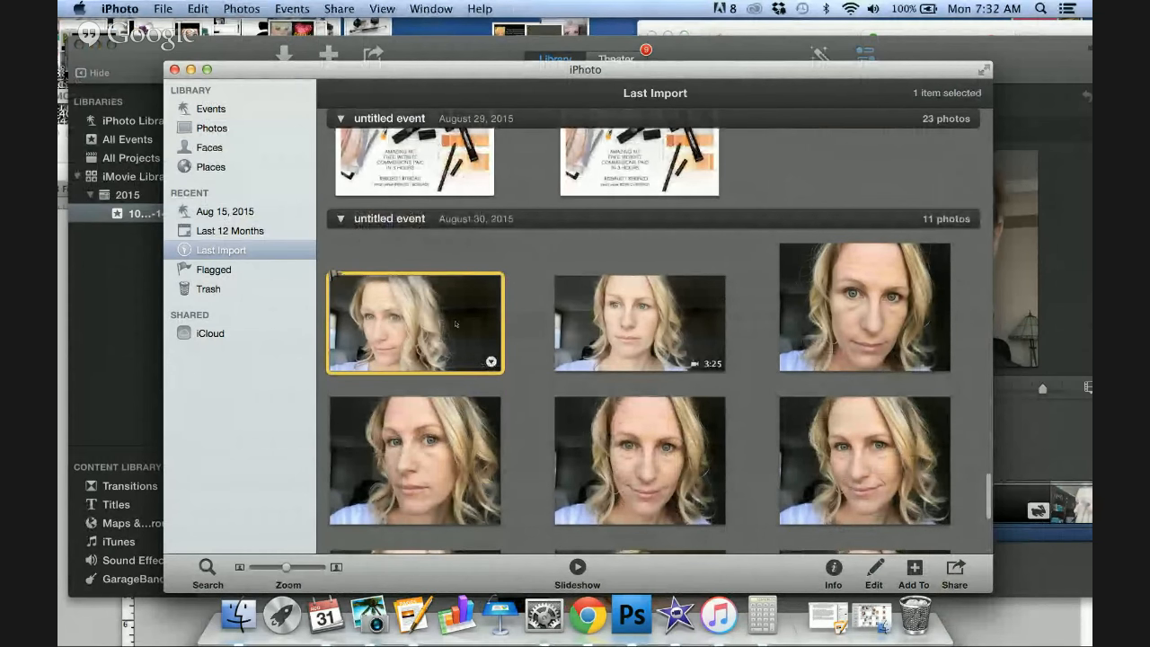
pyautogui.moveTo(398, 73); pyautogui.dragTo(887, 70)
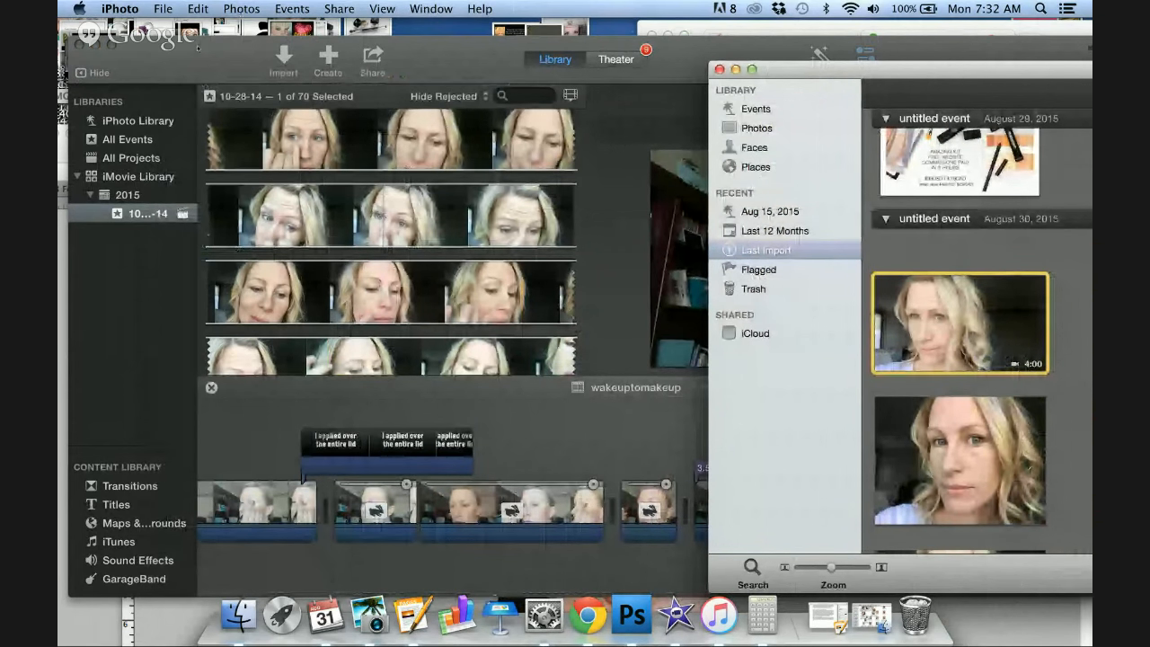
pyautogui.click(423, 58)
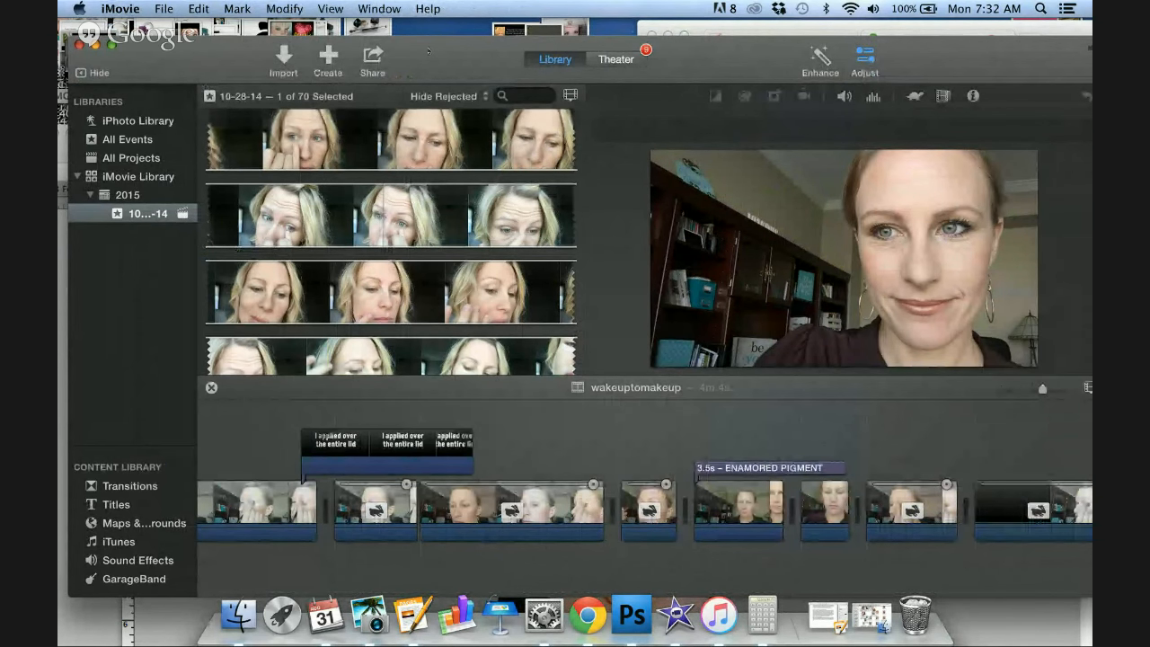
# Create a new movie with No Theme named "Concealer & Foundation" in the 10-28-14 event.
pyautogui.click(328, 63)
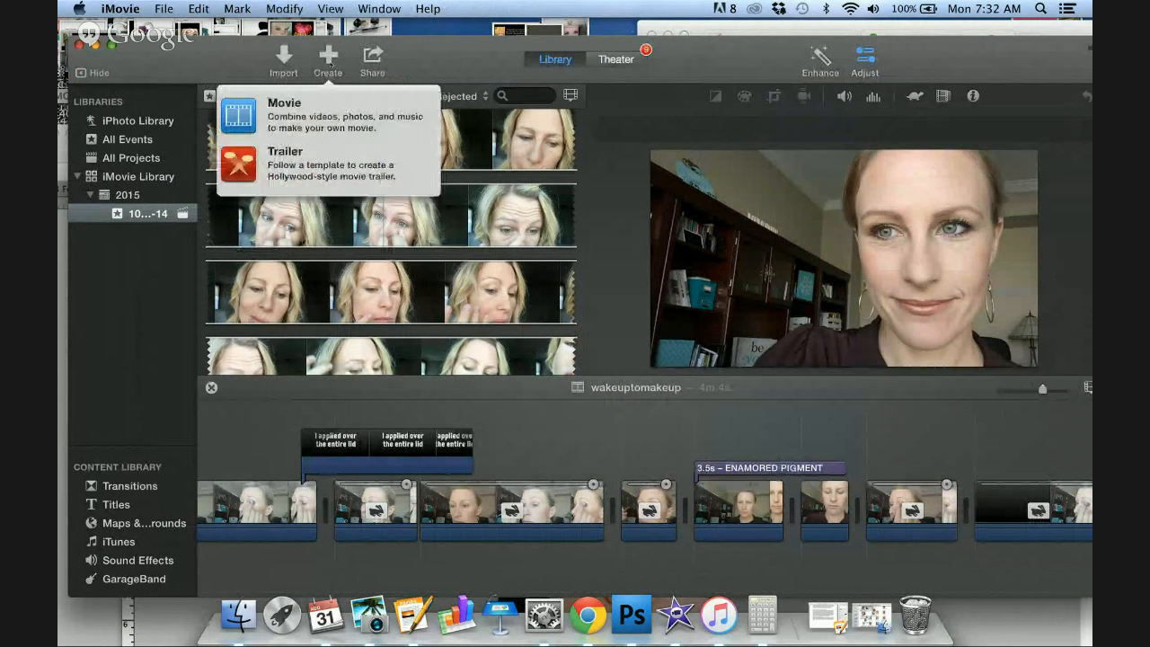
pyautogui.click(306, 126)
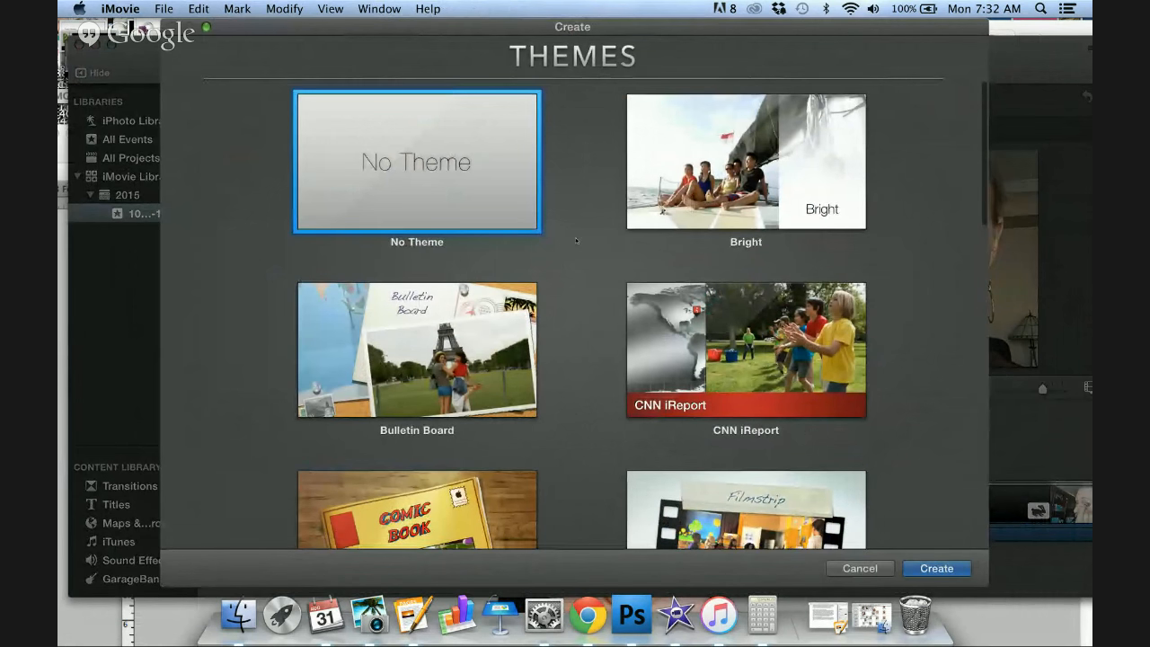
pyautogui.click(933, 567)
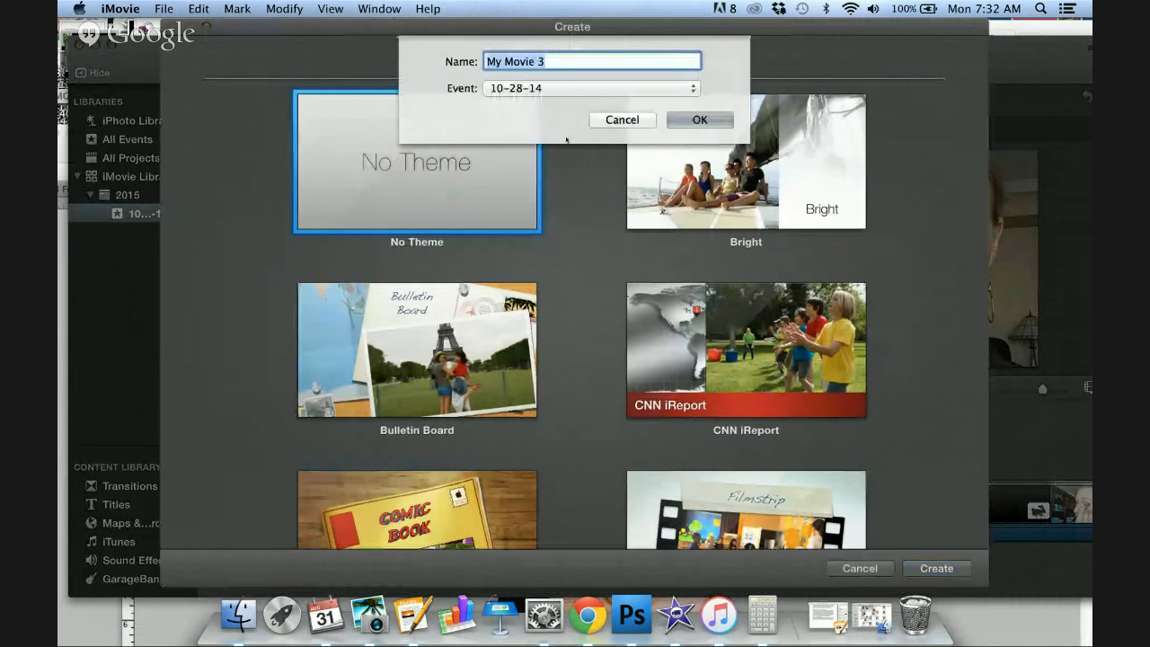
pyautogui.write('Concea')
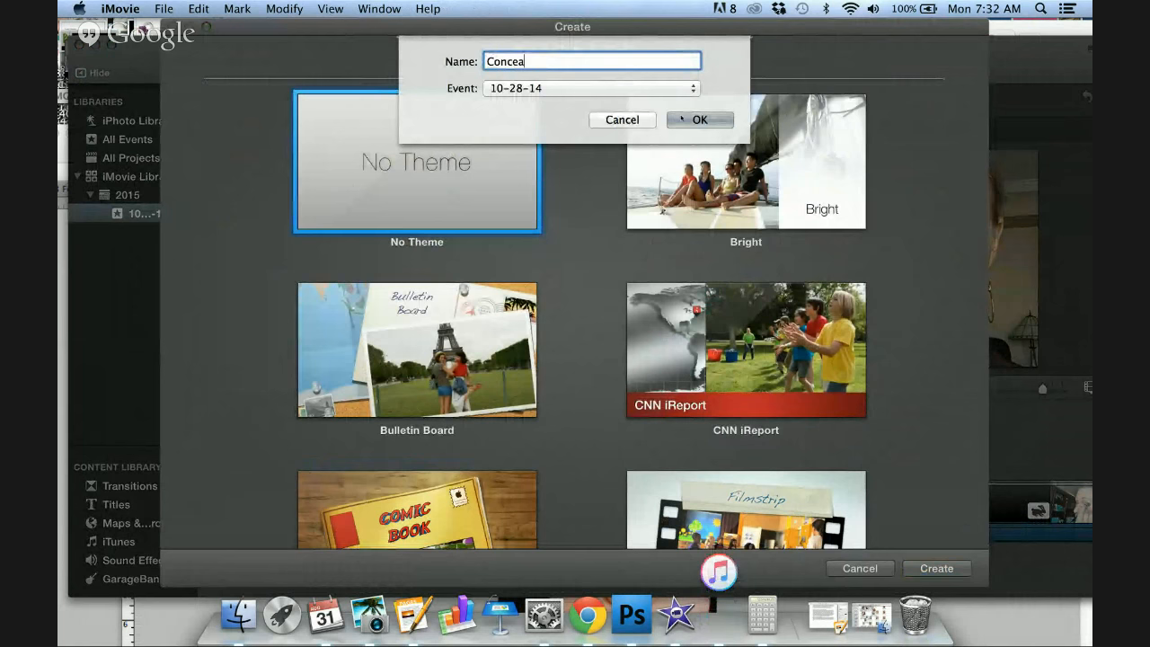
pyautogui.write('ler & Foundation')
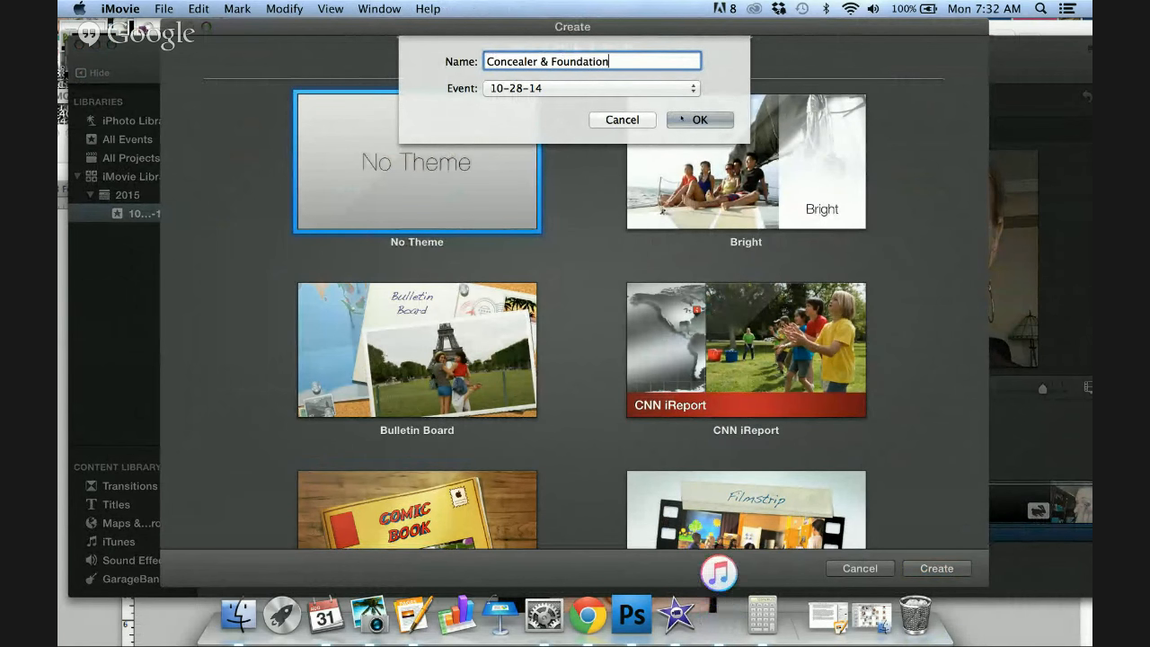
pyautogui.click(718, 121)
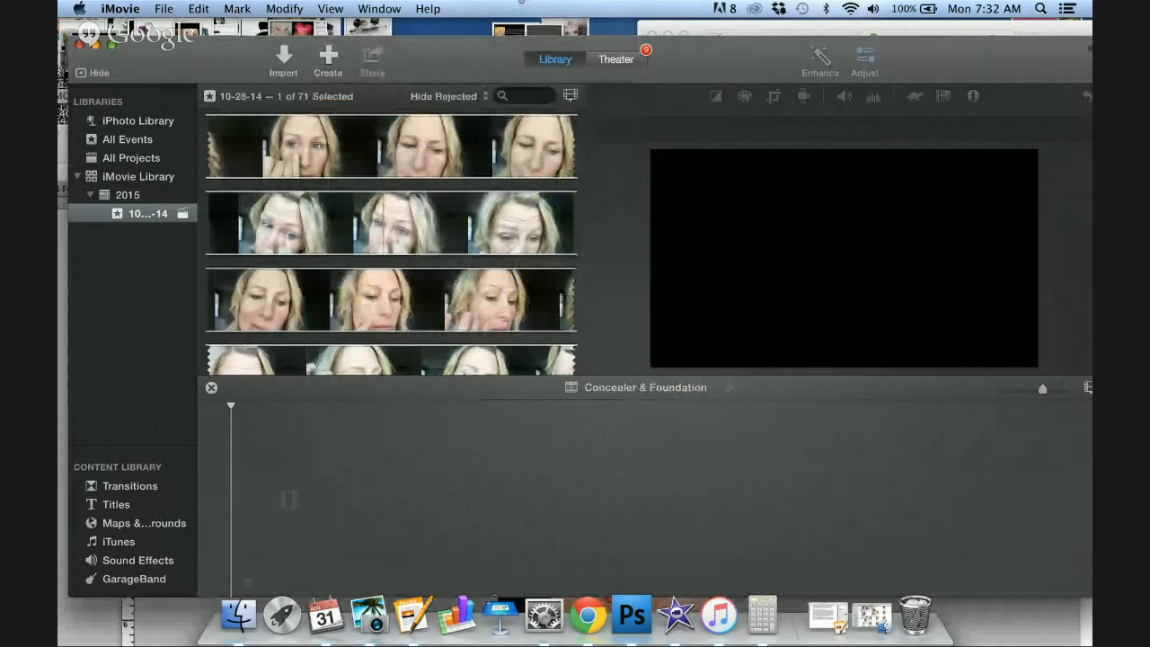
# Add the whole 4.0-minute makeup clip from the 10-28-14 event to the empty timeline.
pyautogui.moveTo(477, 67); pyautogui.dragTo(486, 49)
pyautogui.click(389, 218)
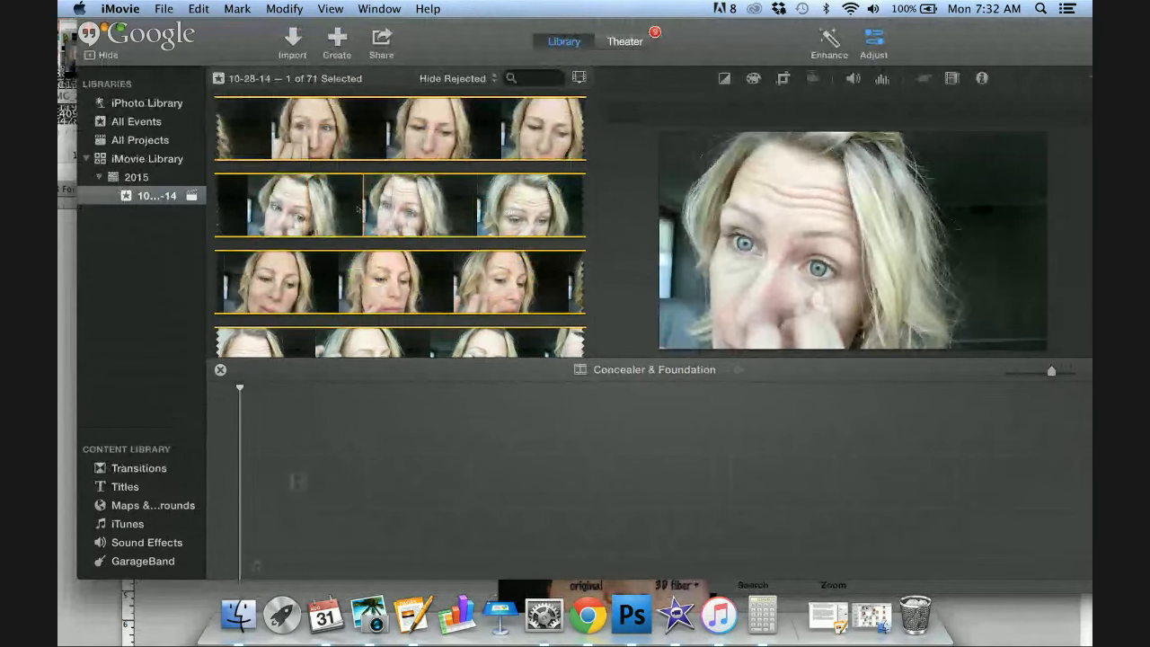
pyautogui.press('e')
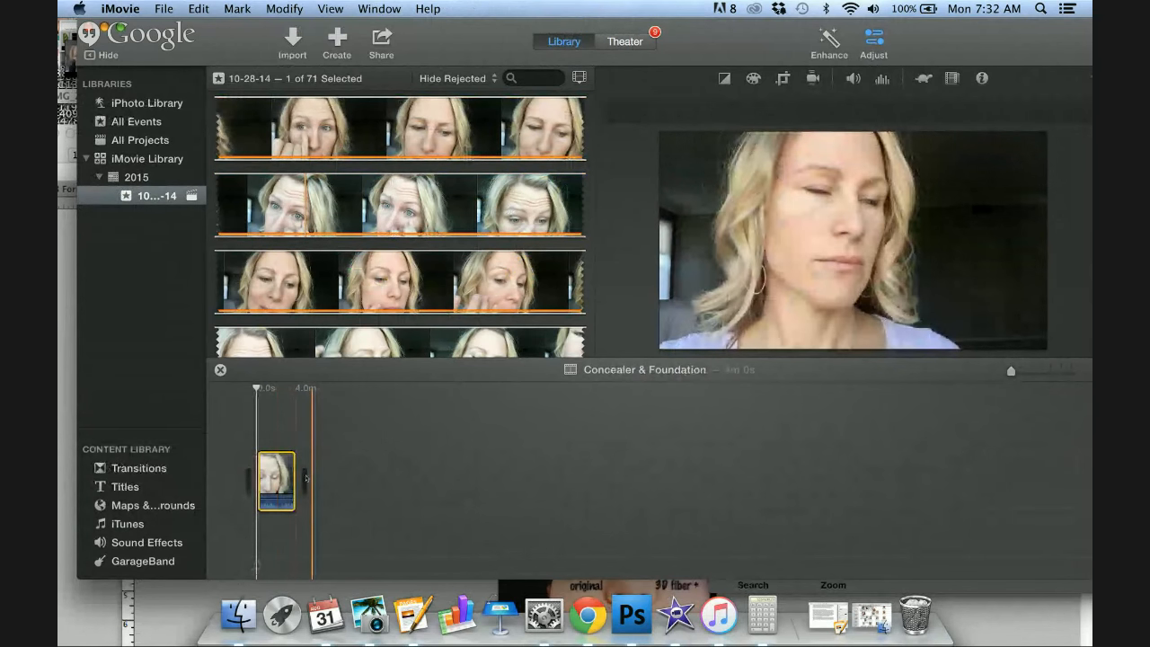
# Switch to iPhoto and select the 3:25 video in the August 30, 2015 event.
pyautogui.doubleClick(429, 44)
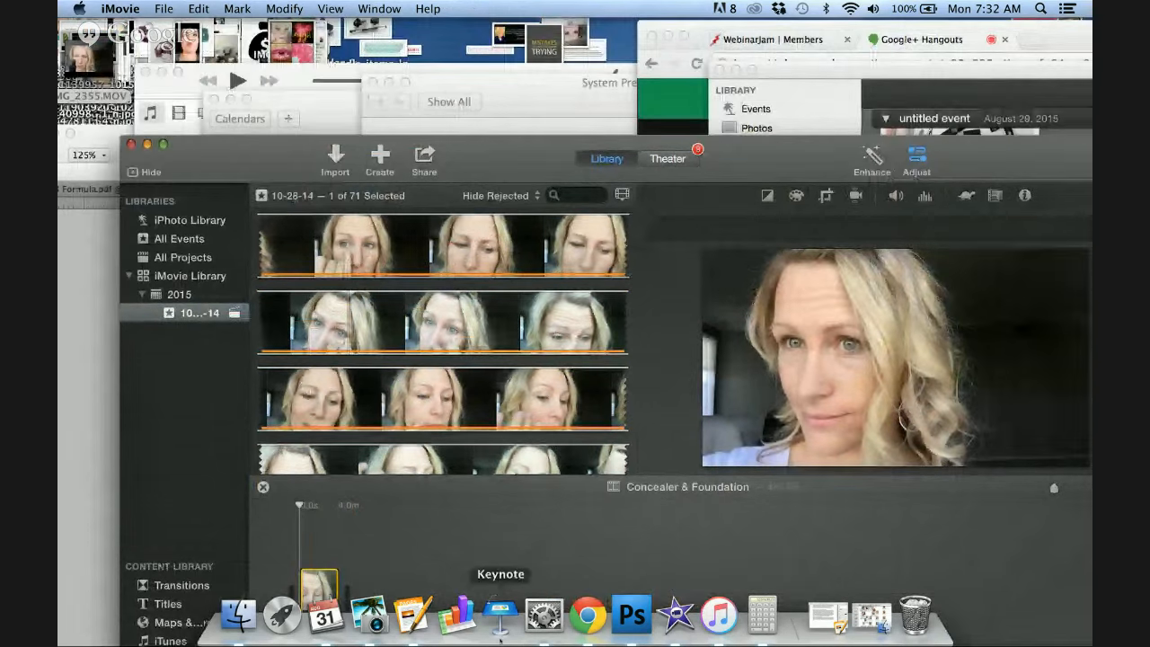
pyautogui.click(369, 615)
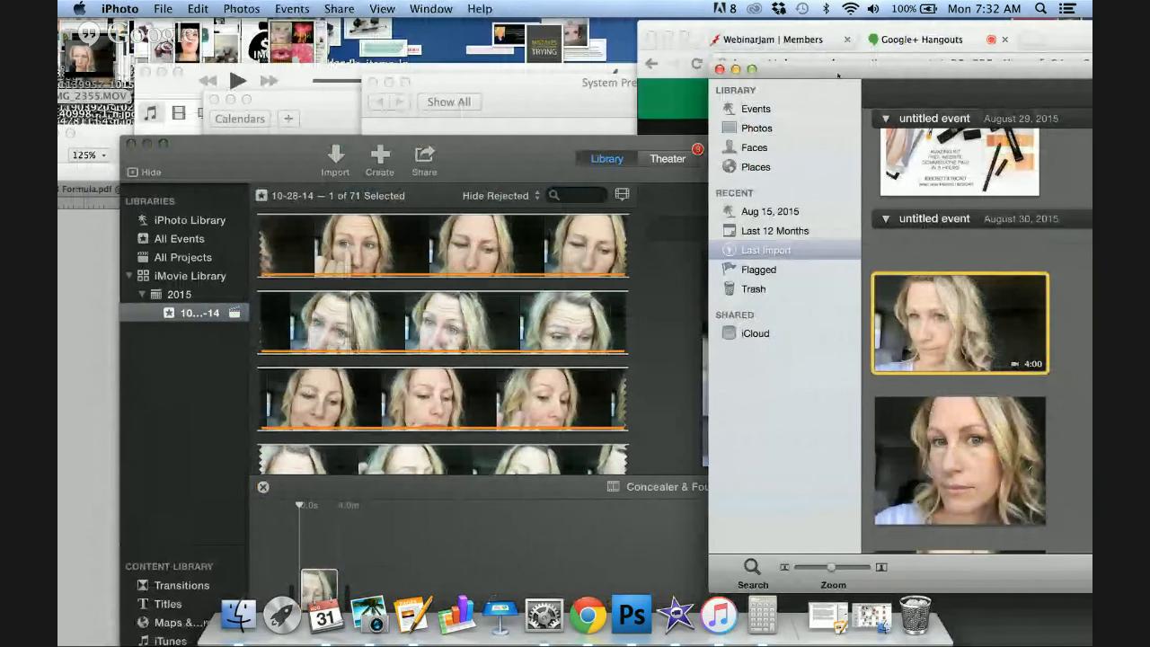
pyautogui.doubleClick(837, 75)
pyautogui.click(720, 322)
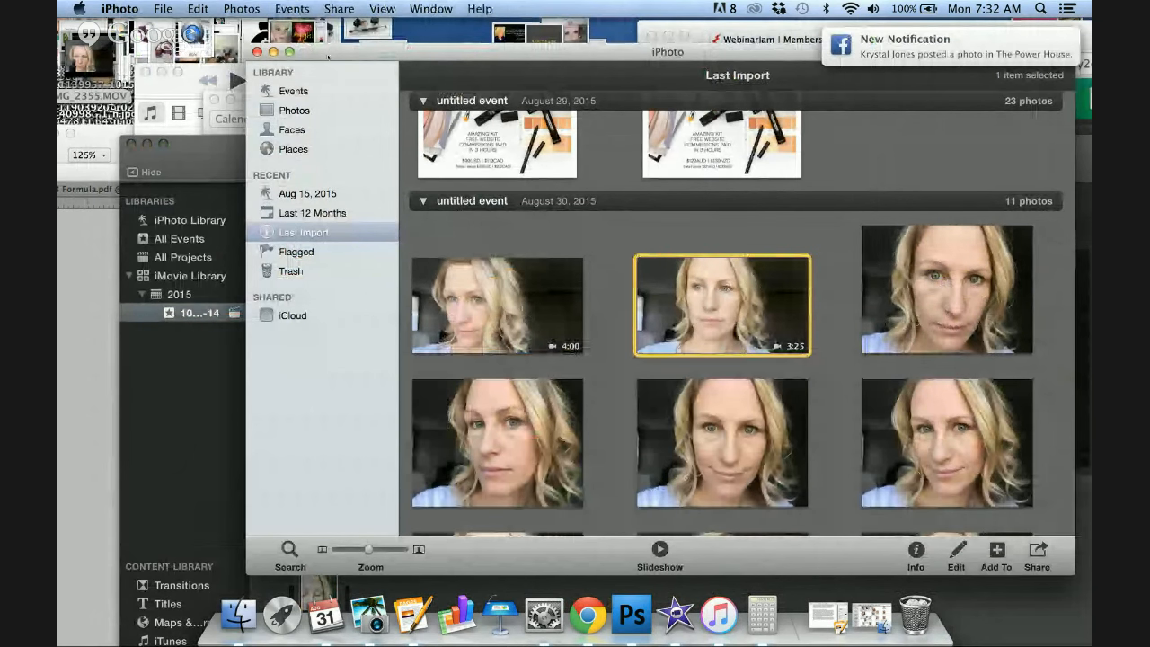
pyautogui.moveTo(328, 56); pyautogui.dragTo(646, 58)
# Switch to iMovie and import IMG_2356.MOV from the Desktop into the 10-28-14 event.
pyautogui.click(364, 171)
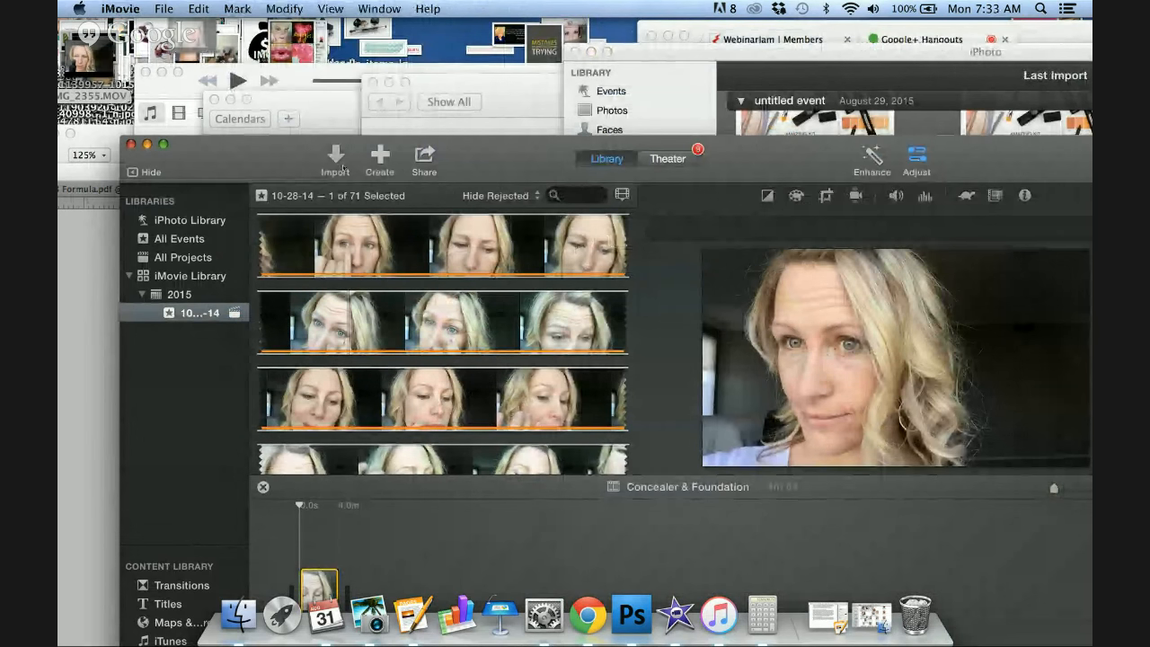
pyautogui.click(336, 160)
pyautogui.scroll(-1, 344, 347)
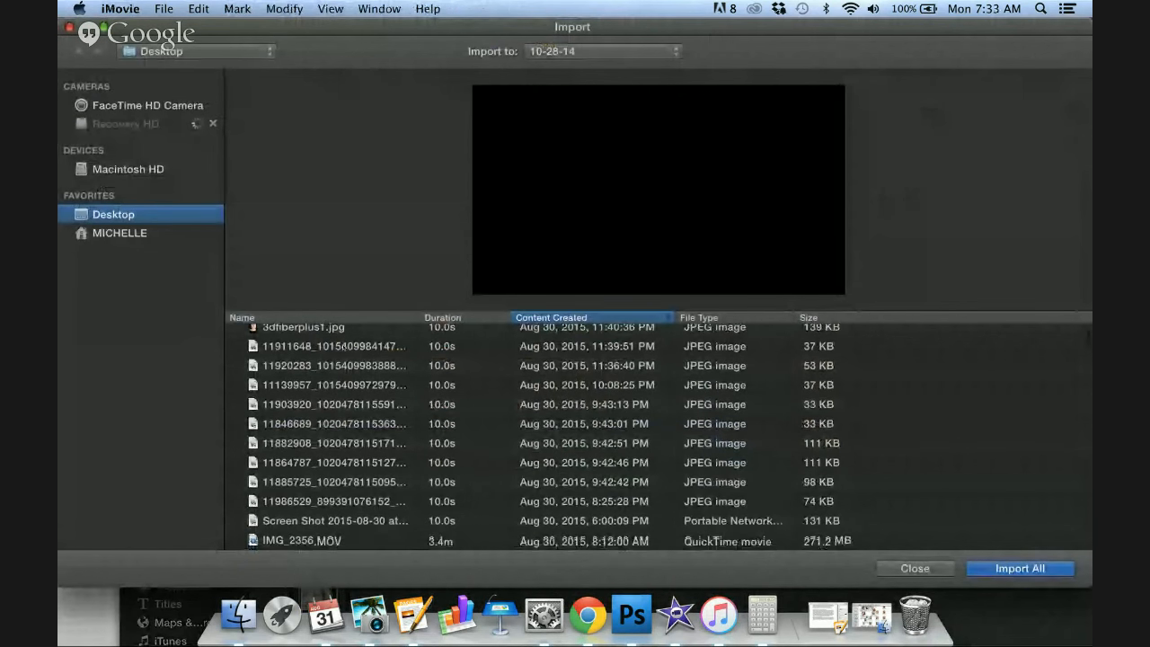
pyautogui.scroll(-3, 344, 348)
pyautogui.click(330, 505)
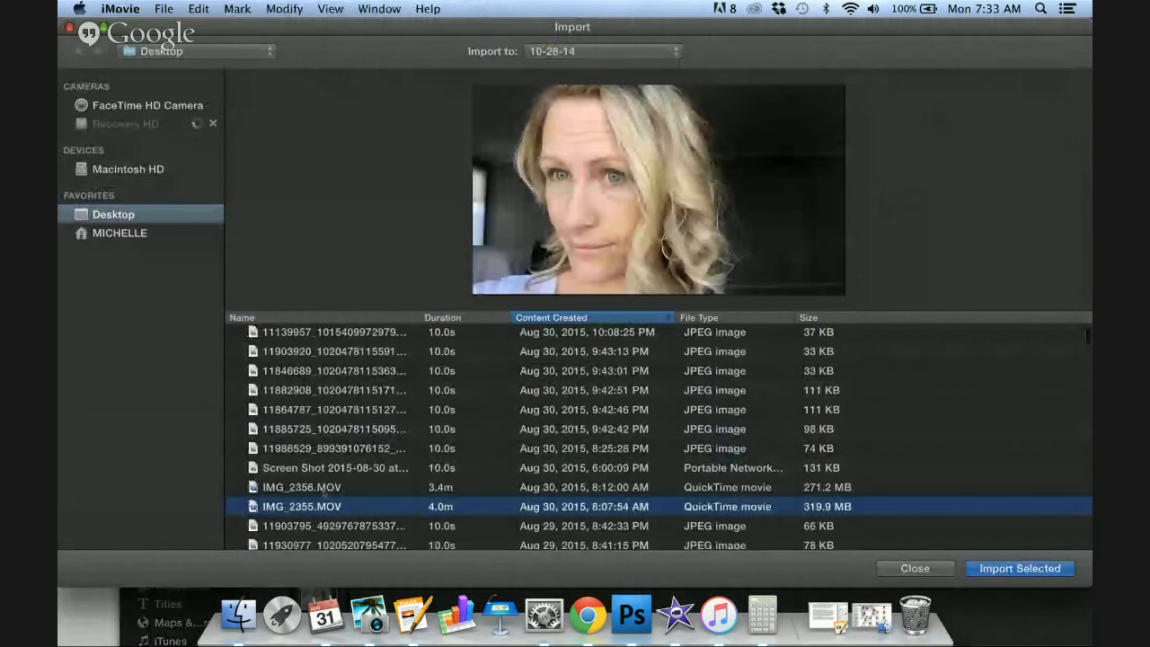
pyautogui.click(324, 487)
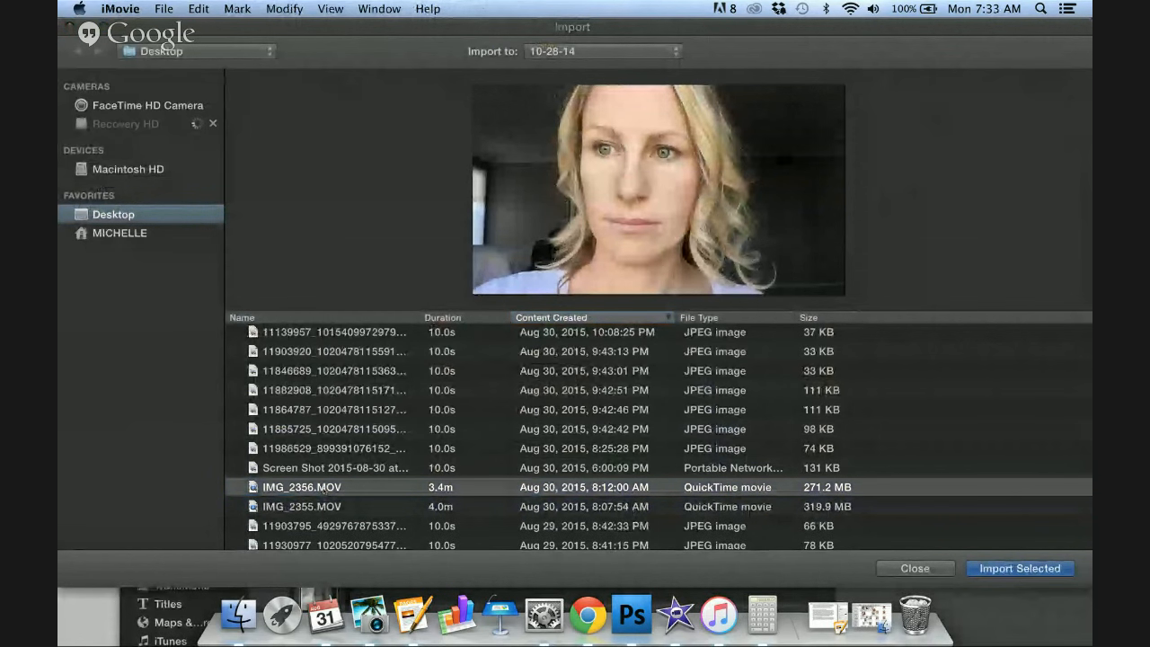
pyautogui.click(1020, 568)
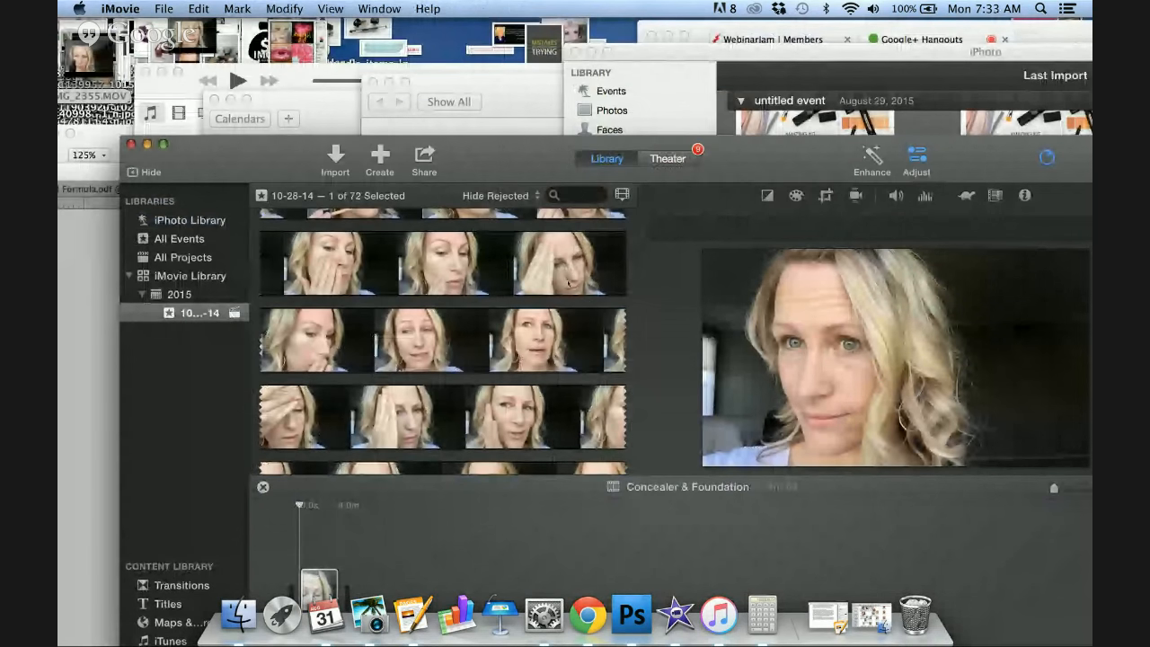
# Find the newly imported clip in the 10-28-14 event and place it after the first clip in the timeline.
pyautogui.moveTo(515, 164); pyautogui.dragTo(518, 77)
pyautogui.scroll(-15, 440, 247)
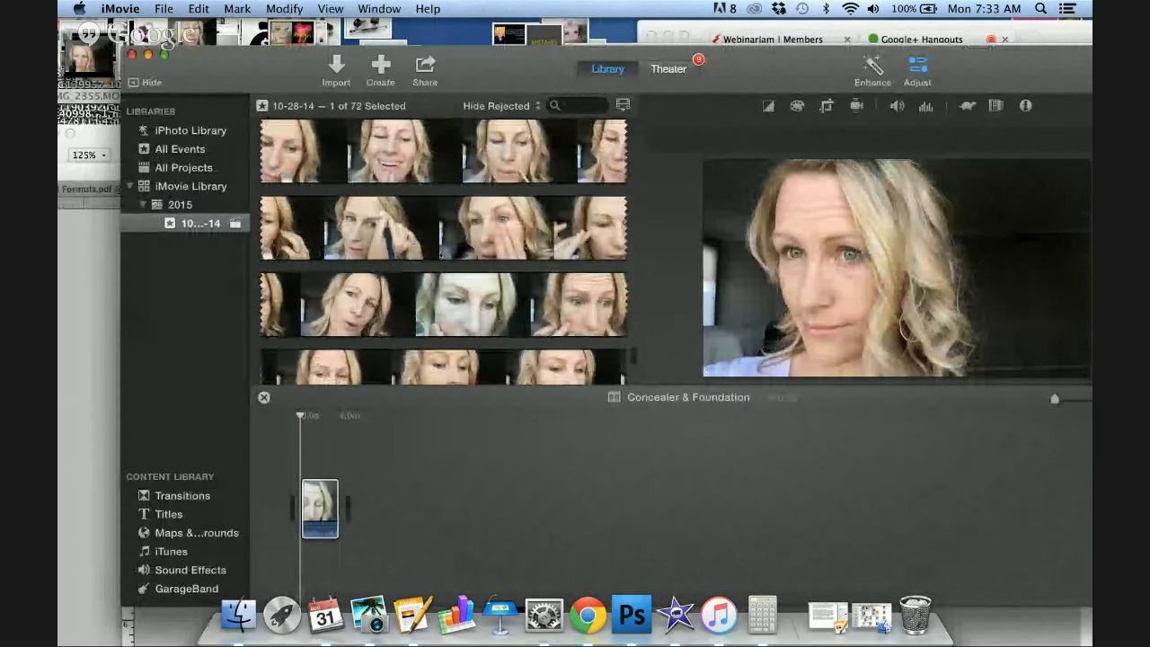
pyautogui.scroll(-3, 441, 255)
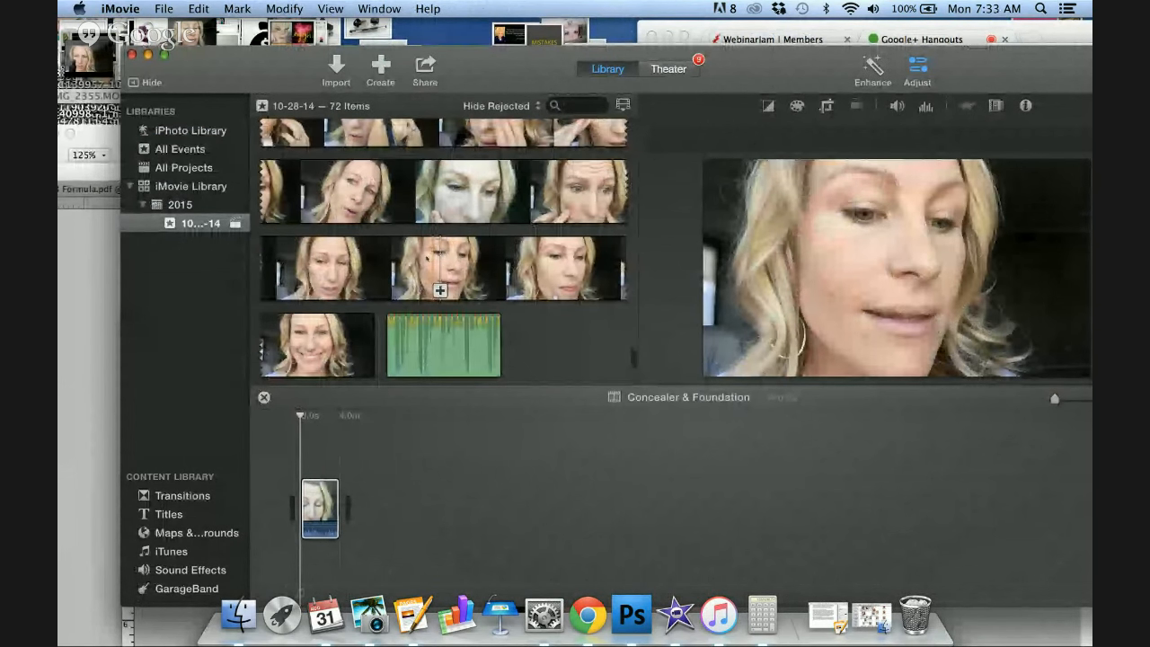
pyautogui.click(427, 259)
pyautogui.scroll(8, 426, 259)
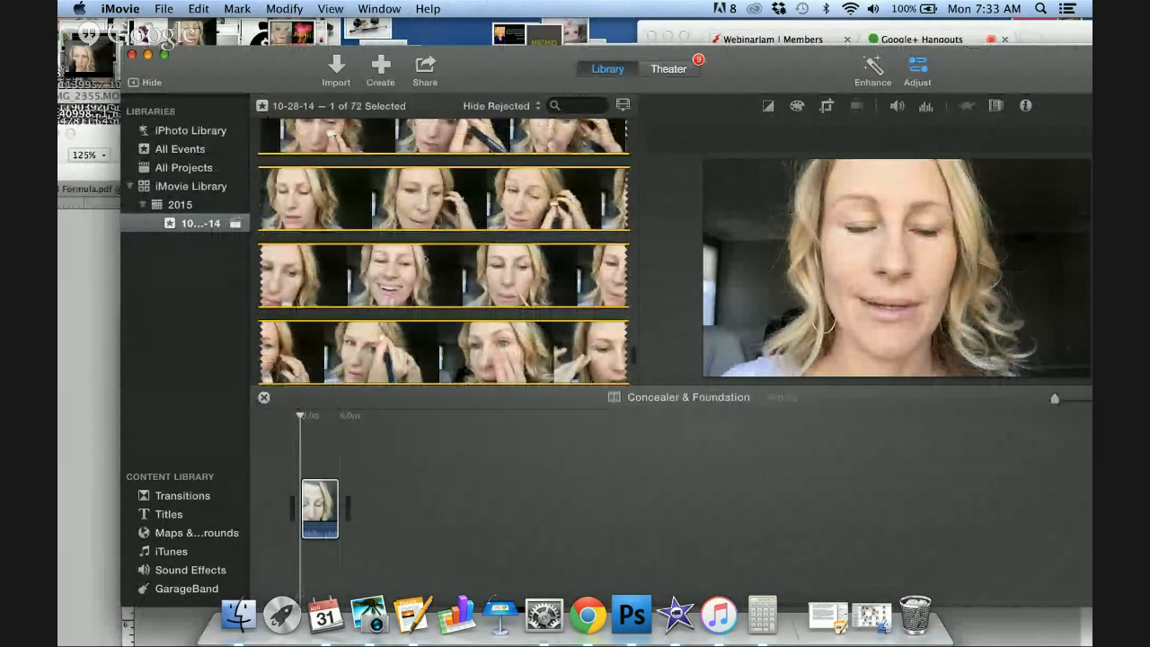
pyautogui.scroll(-2, 427, 259)
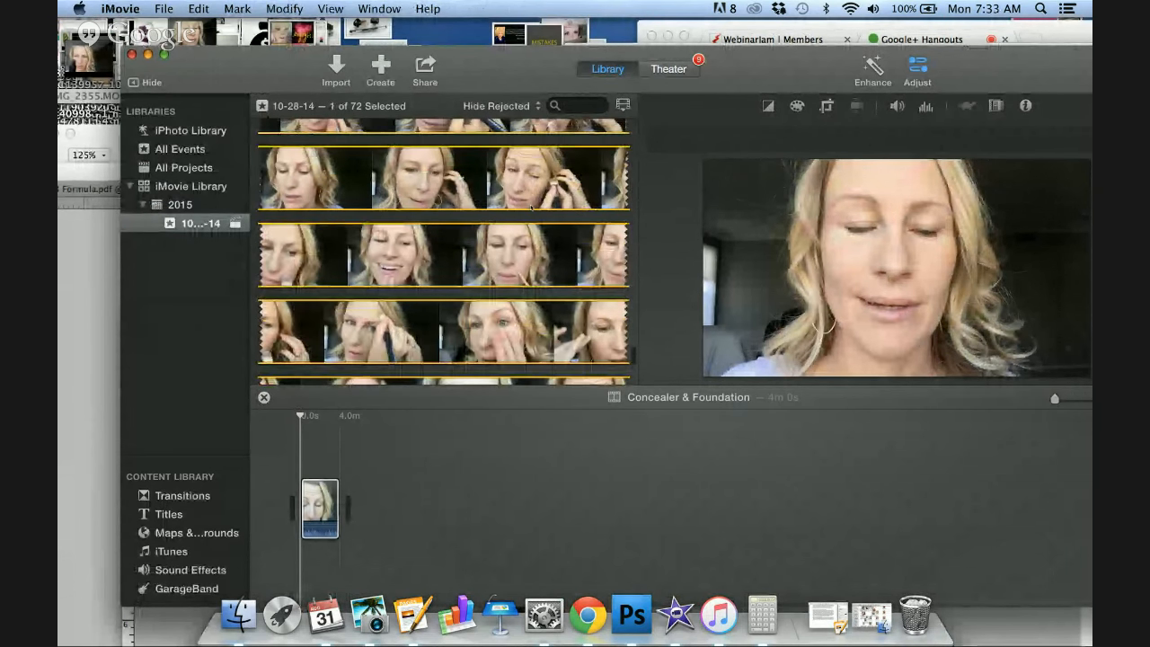
pyautogui.moveTo(409, 435); pyautogui.dragTo(373, 511)
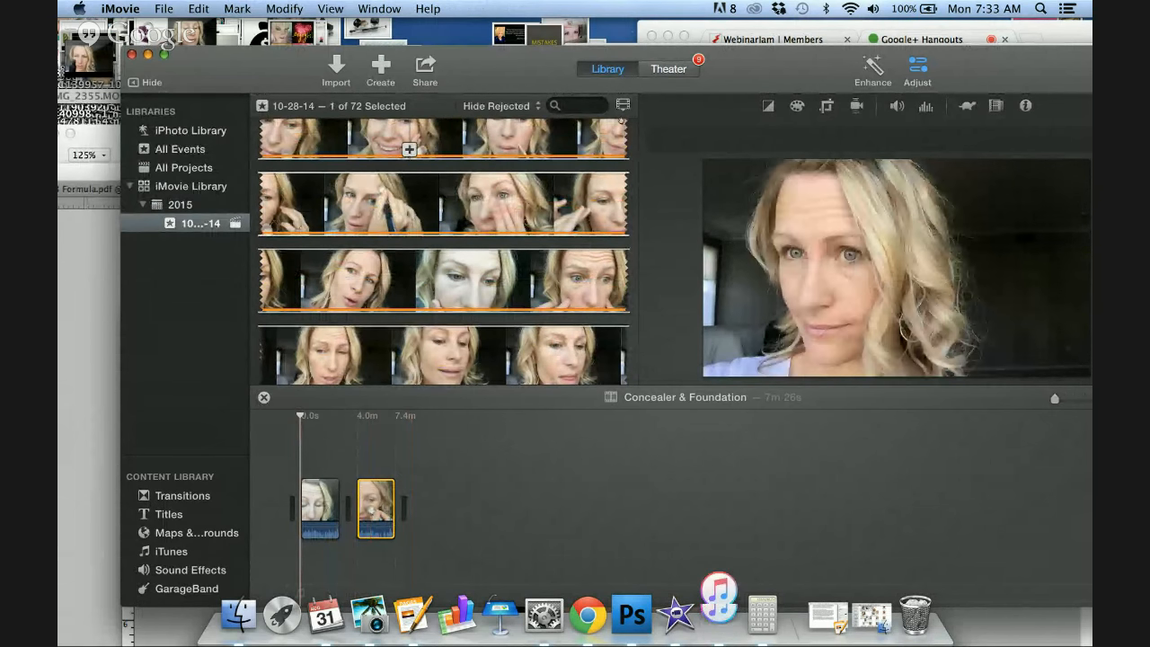
# Play the project from its beginning with the sound volume raised.
pyautogui.moveTo(539, 59); pyautogui.dragTo(553, 32)
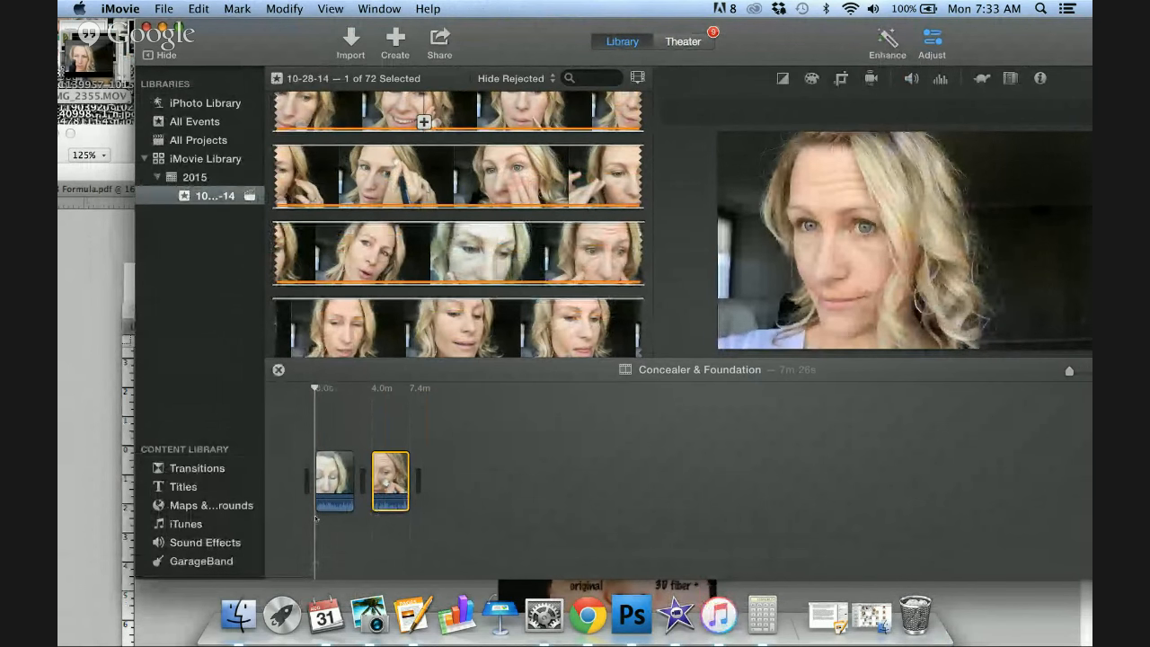
pyautogui.press('space')
pyautogui.press('XF86AudioRaiseVolume')
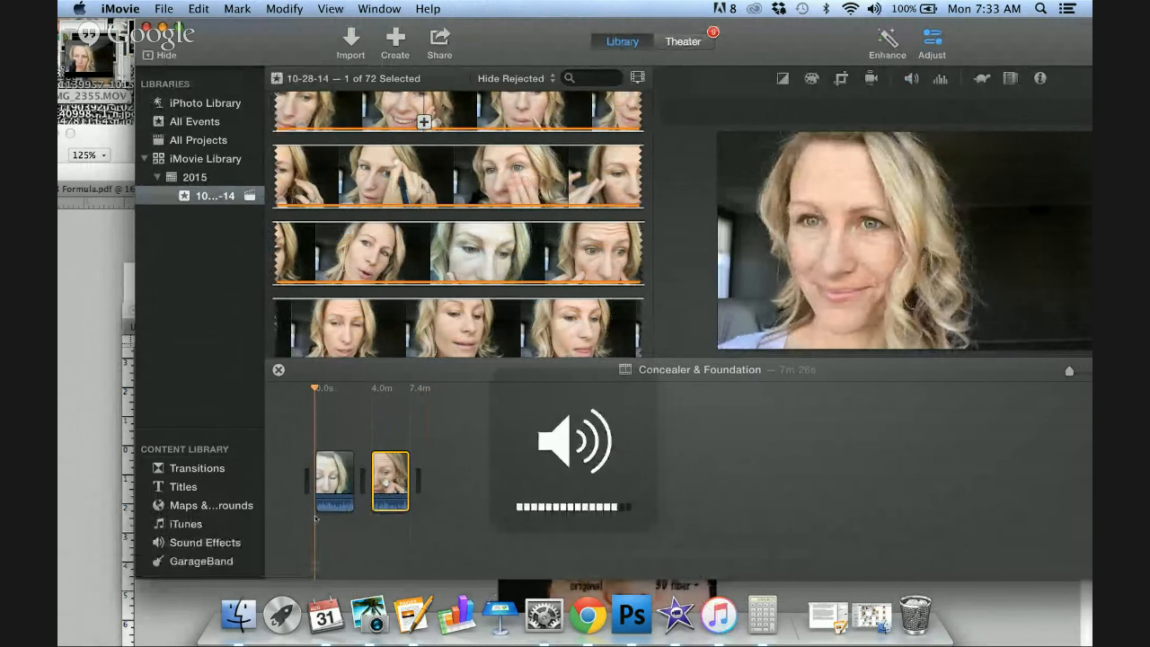
pyautogui.moveTo(770, 34); pyautogui.dragTo(737, 30)
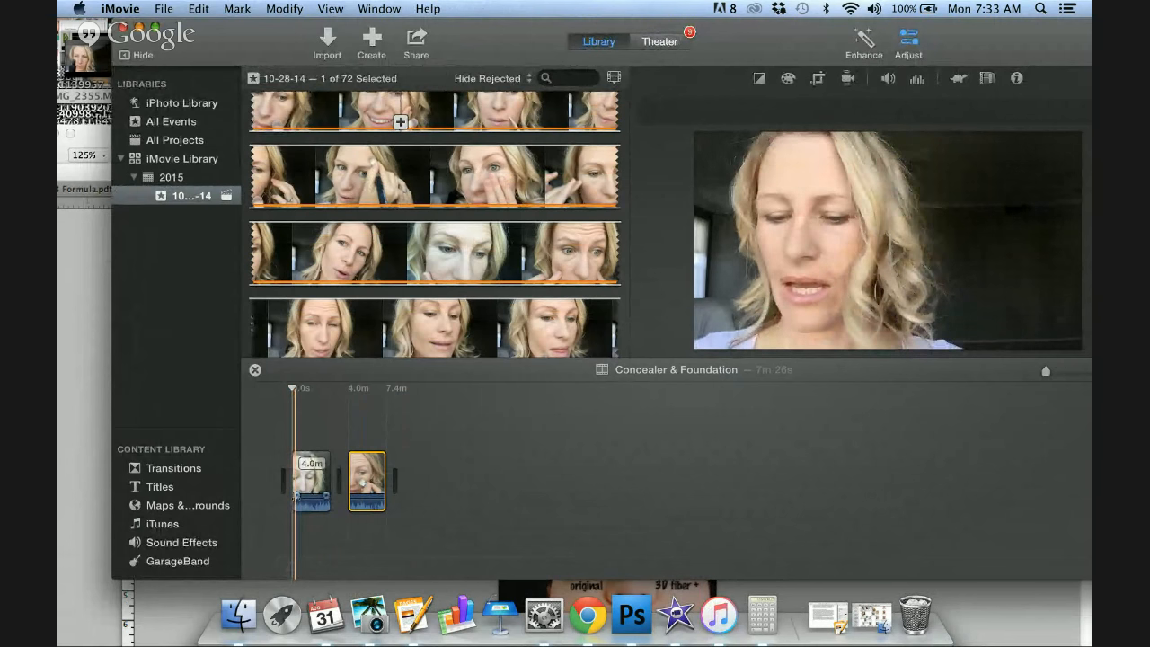
# Enlarge the timeline clips and split the first clip at 28.8 s, near the end of its opening section.
pyautogui.press('super+=')
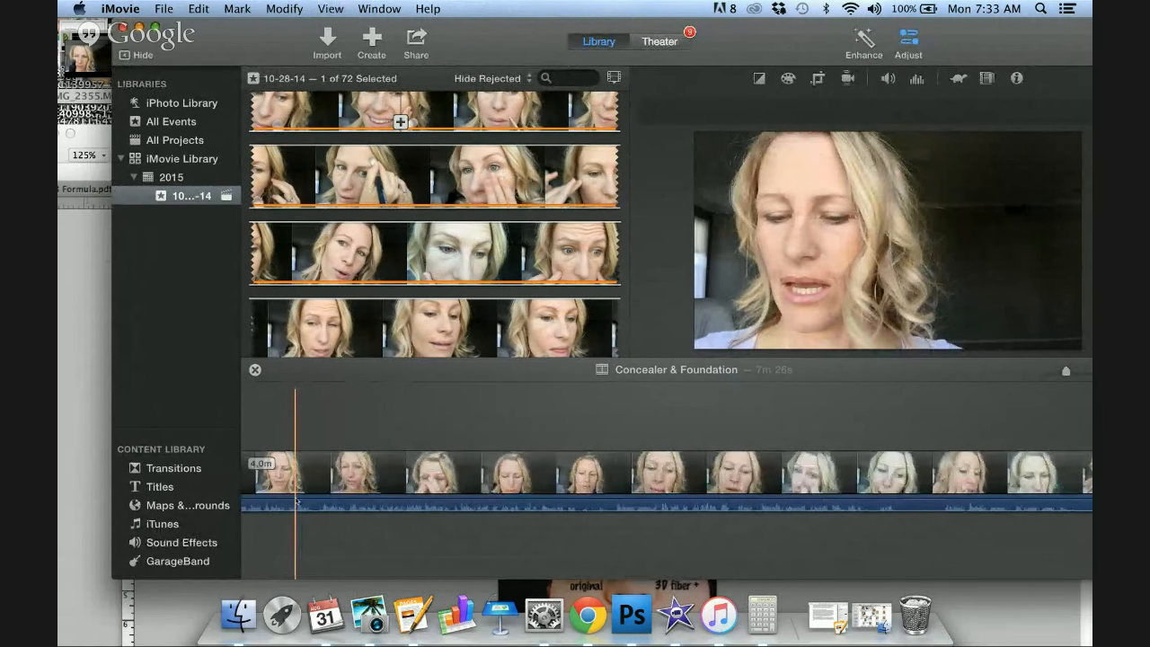
pyautogui.hscroll(-4, 297, 501)
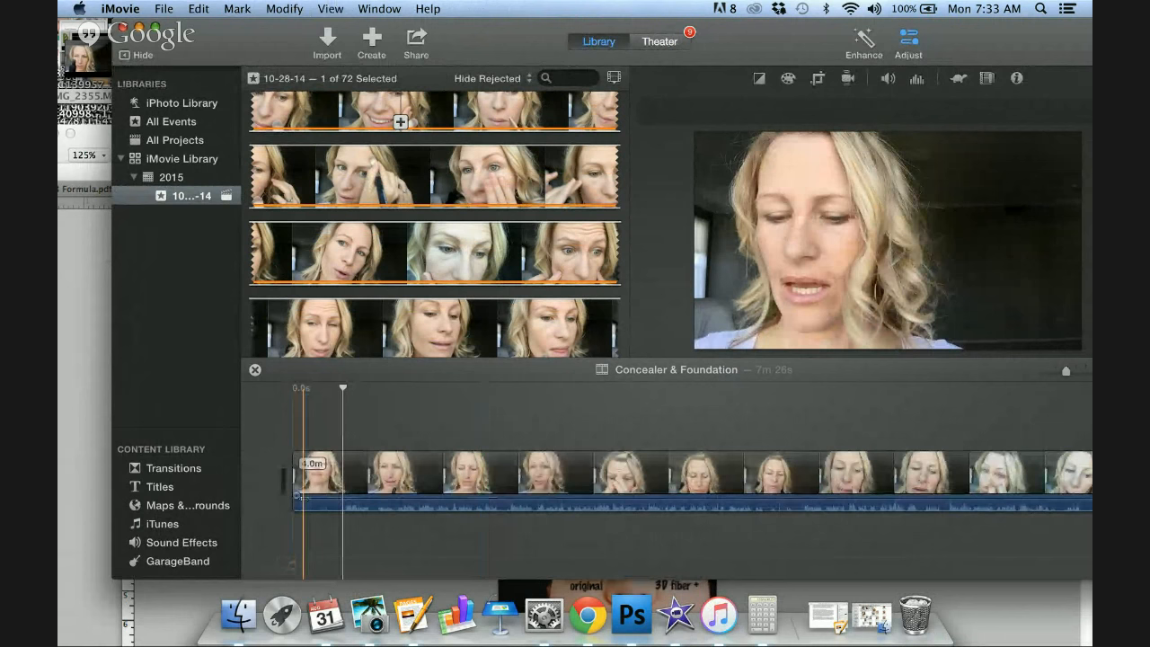
pyautogui.click(331, 476)
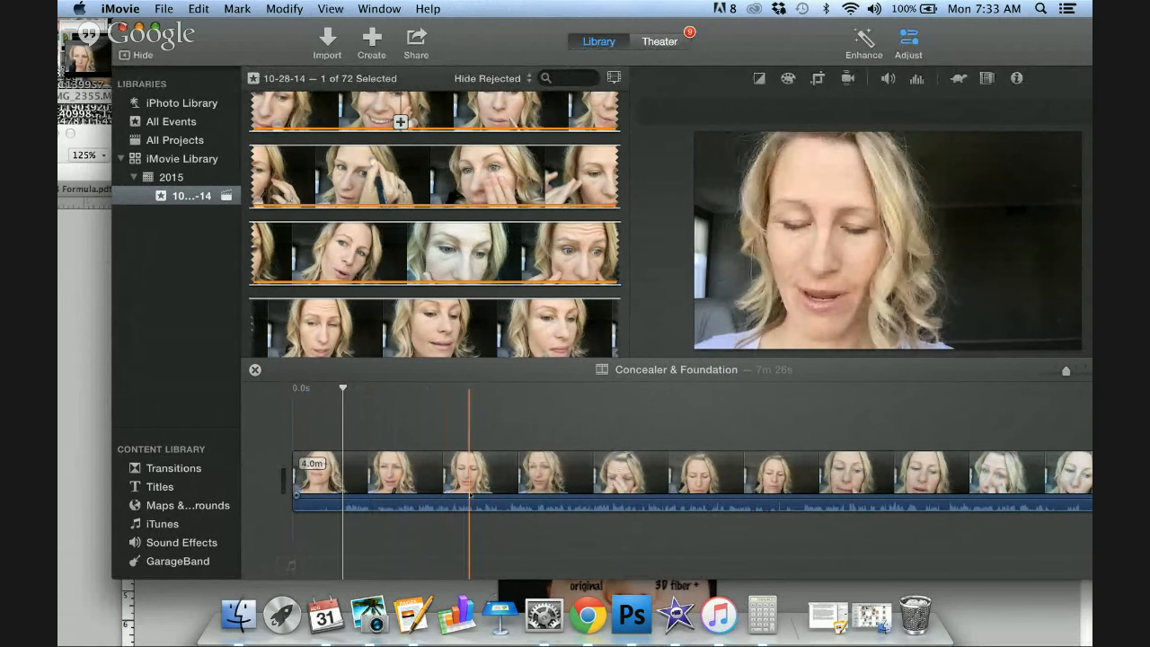
pyautogui.click(378, 500)
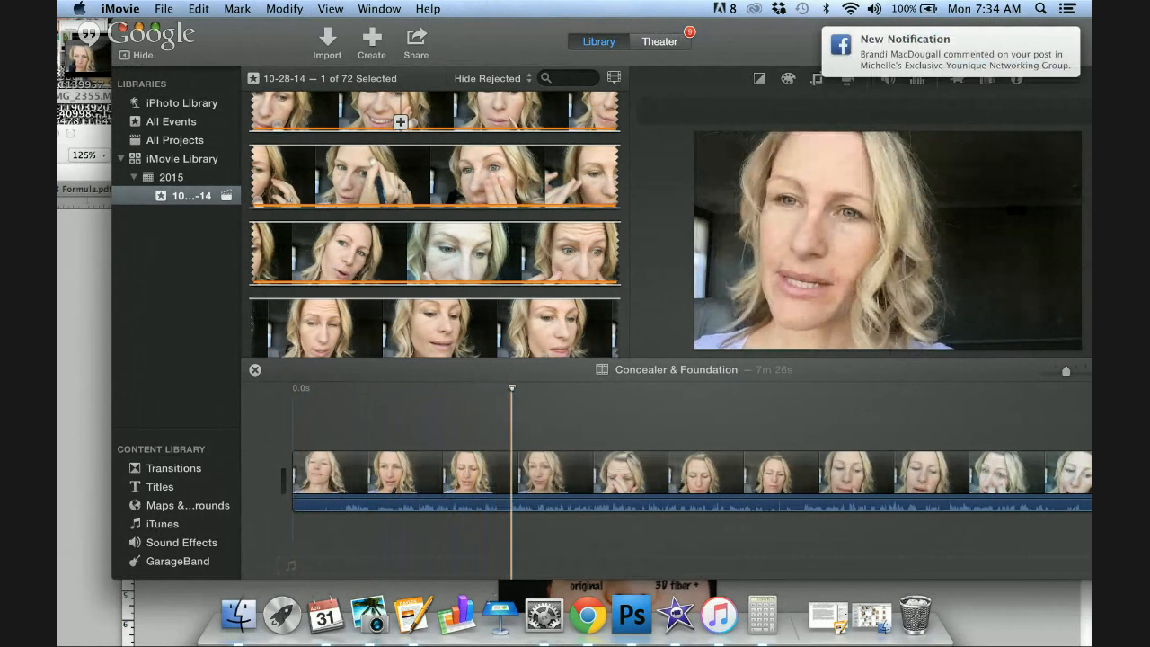
pyautogui.moveTo(512, 388); pyautogui.dragTo(493, 388)
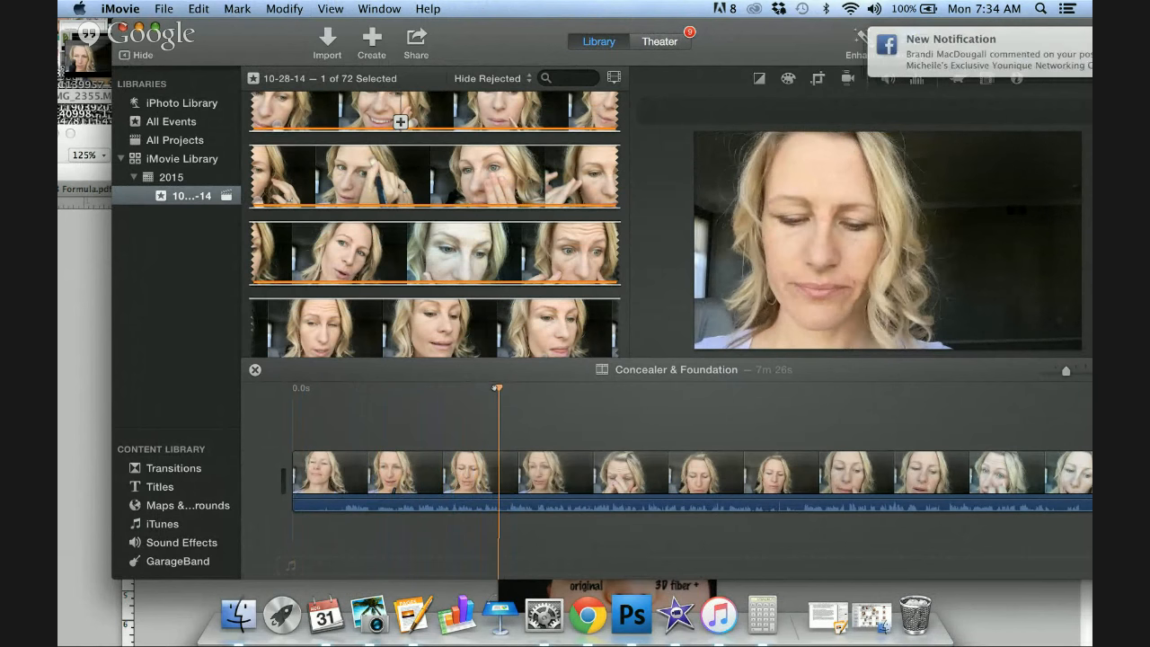
pyautogui.rightClick(508, 475)
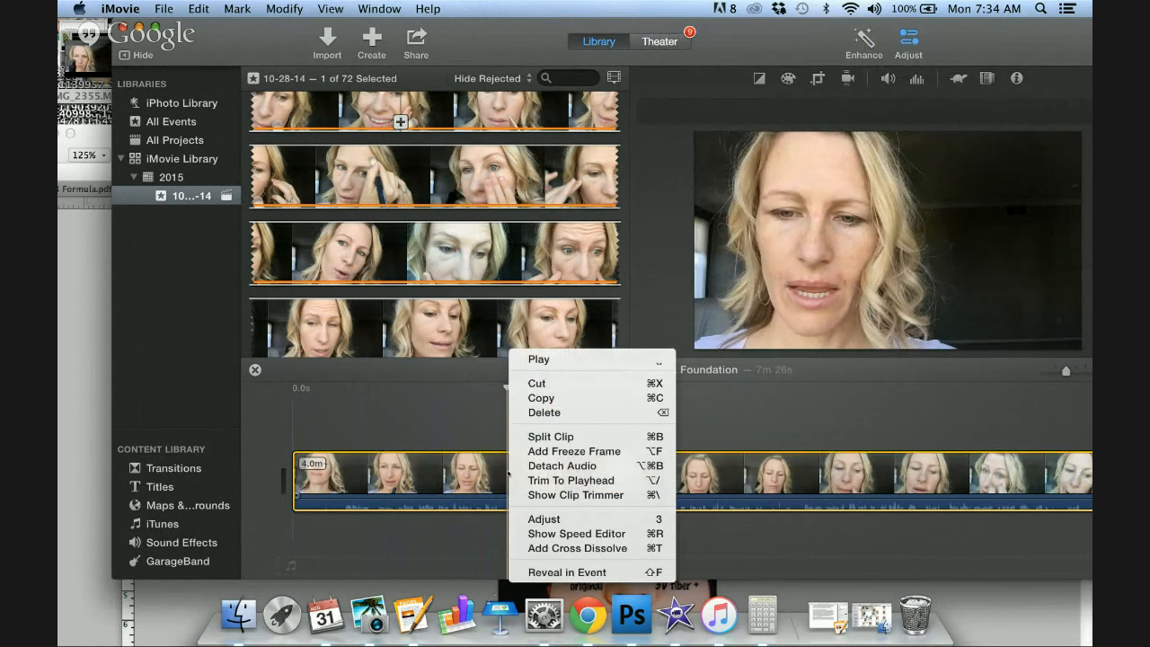
pyautogui.click(551, 437)
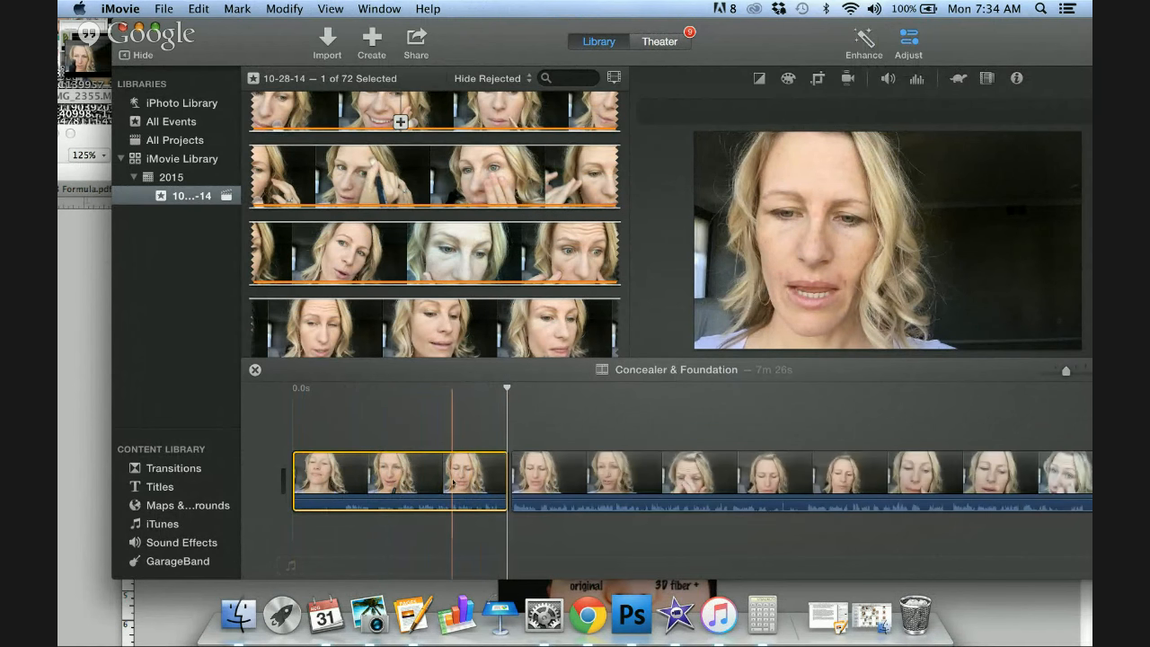
# Try removing the opening segment before the split, play the project's new beginning, and undo the deletion.
pyautogui.click(453, 482)
pyautogui.press('Delete')
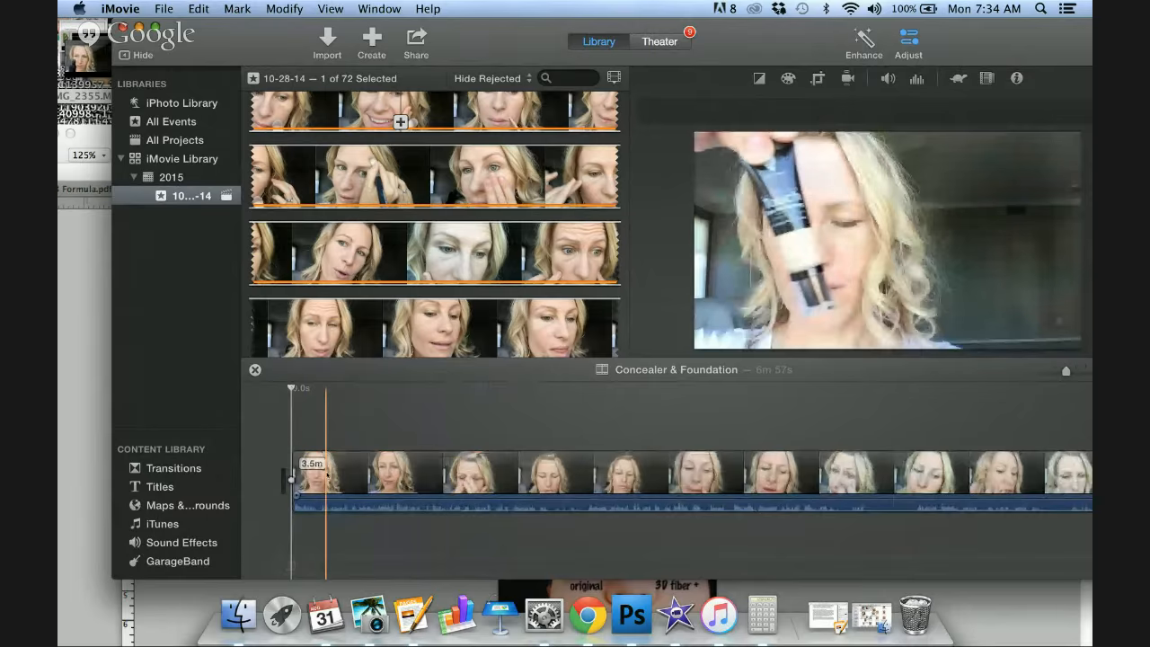
pyautogui.press('space')
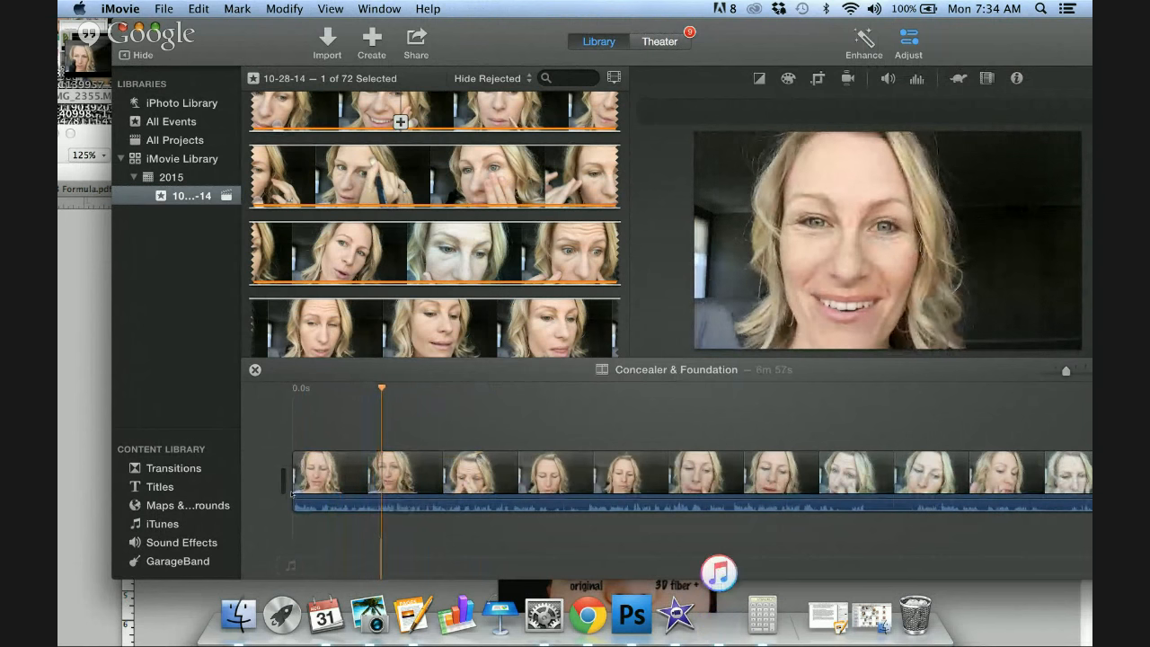
pyautogui.press('super+z')
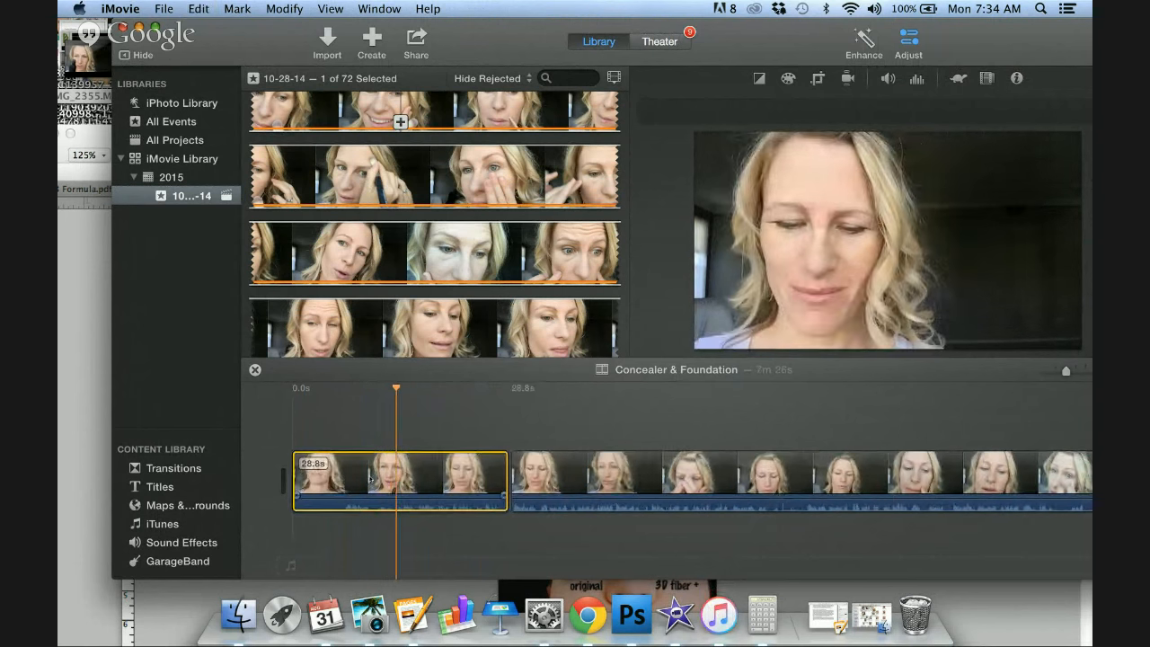
# Split the opening segment slightly earlier, at 27.9 s, and delete the part before the new split.
pyautogui.click(508, 475)
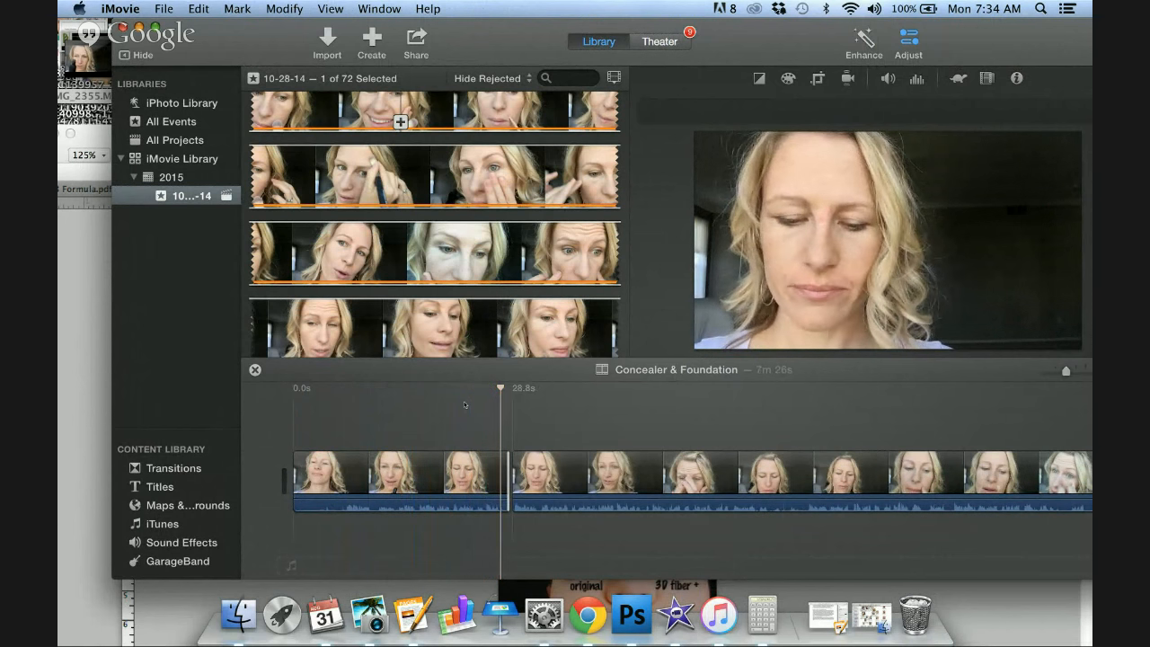
pyautogui.rightClick(502, 479)
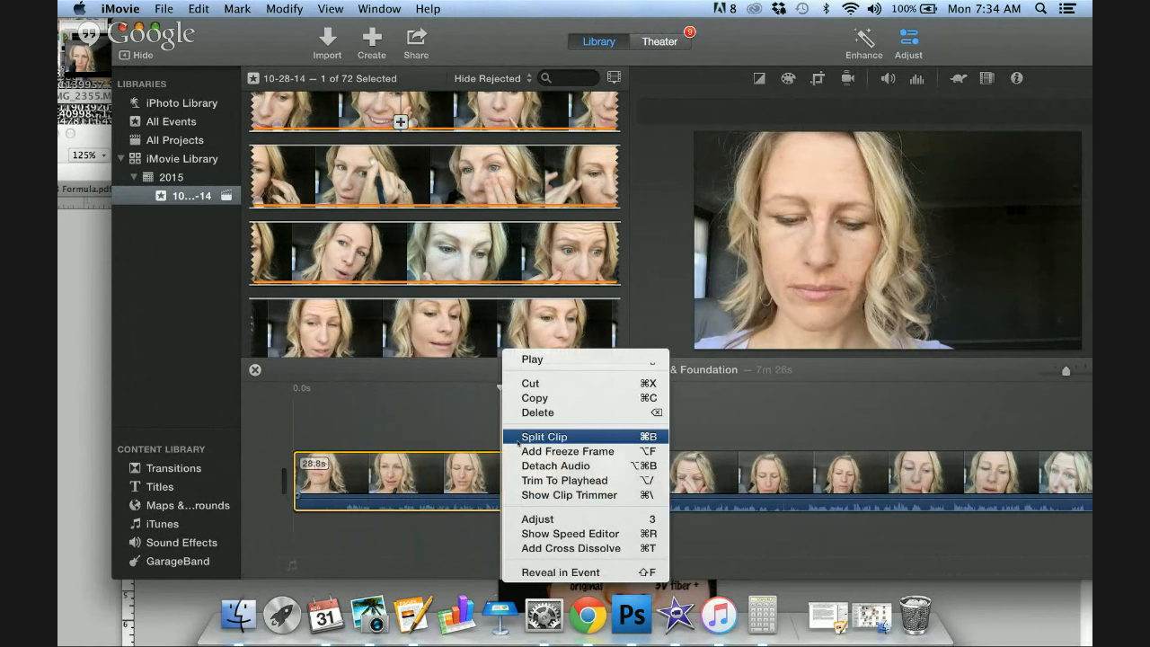
pyautogui.click(517, 440)
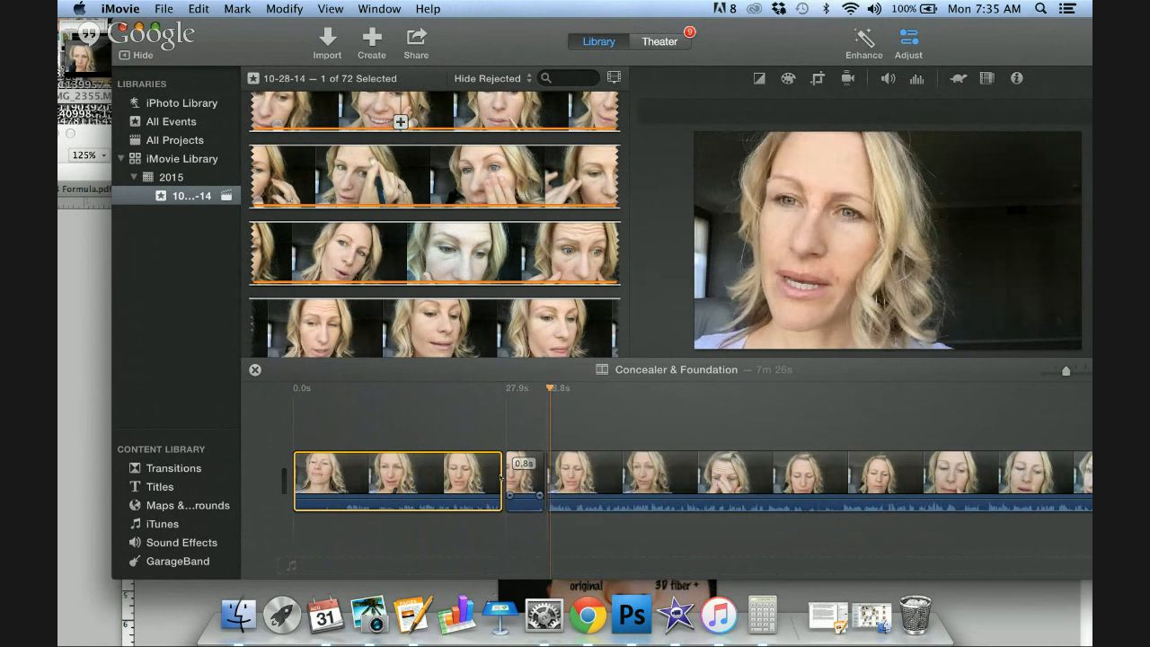
pyautogui.click(460, 487)
pyautogui.press('Delete')
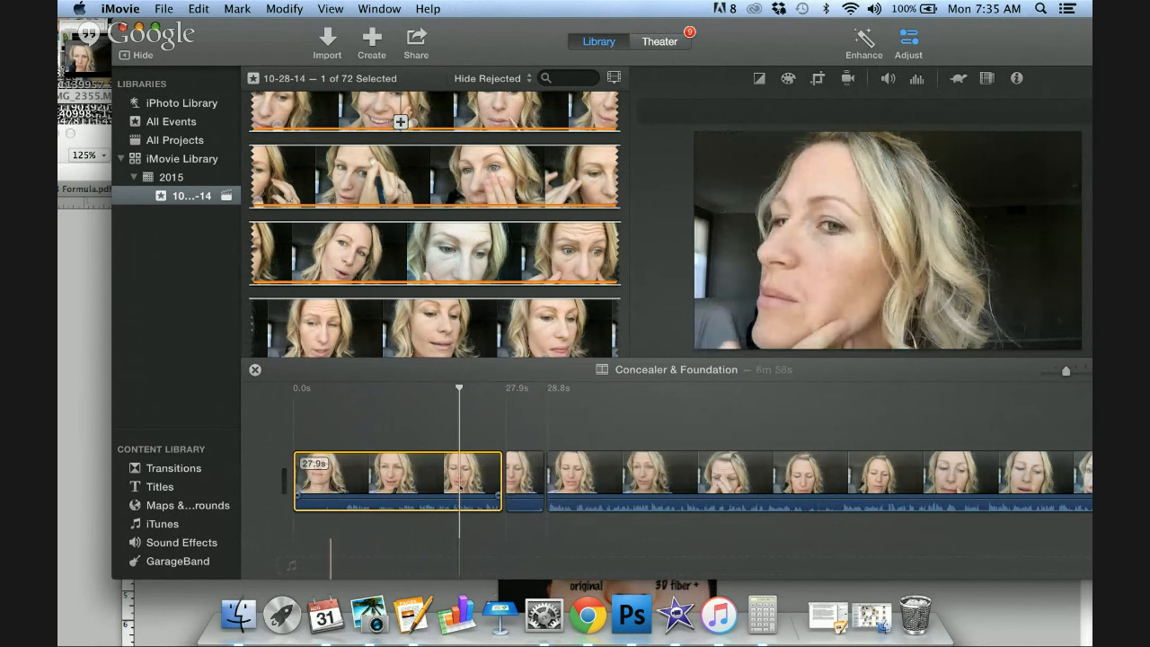
# Review the new opening by checking several moments around the first cut and playing the project from its beginning.
pyautogui.press('space')
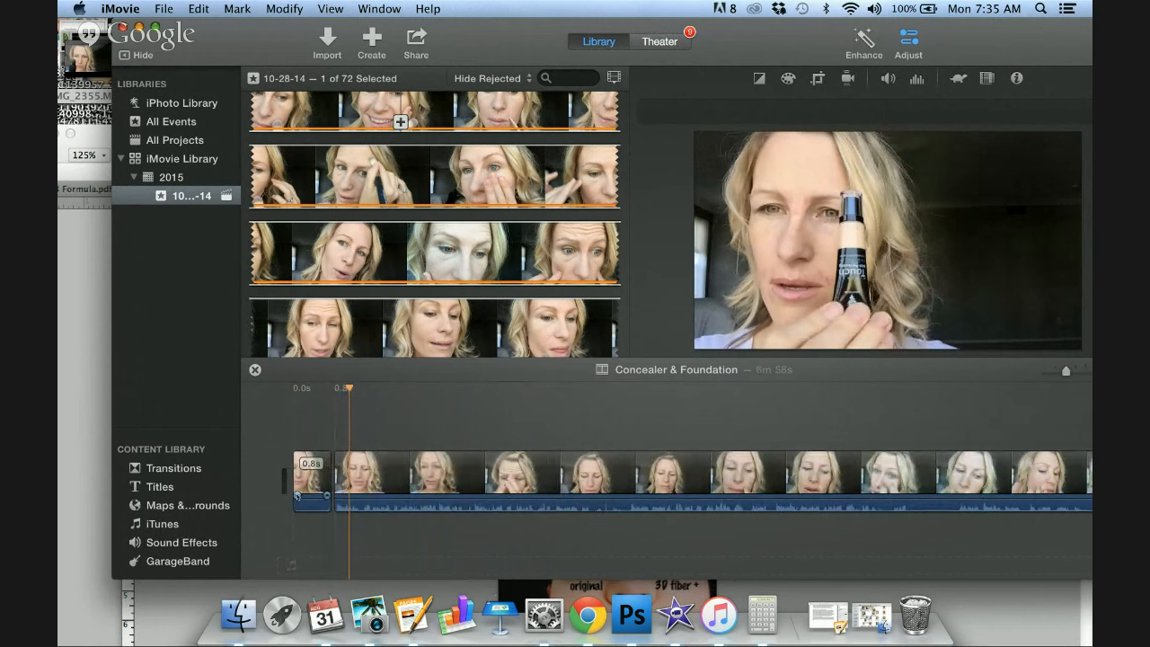
pyautogui.press('Right')
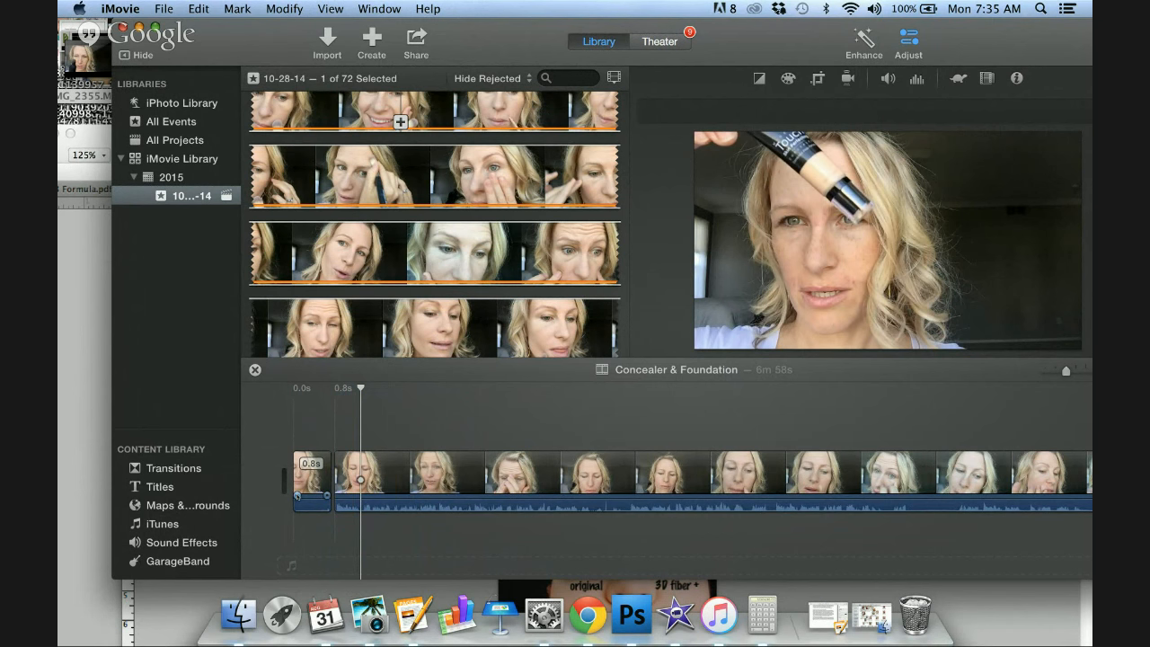
pyautogui.click(291, 437)
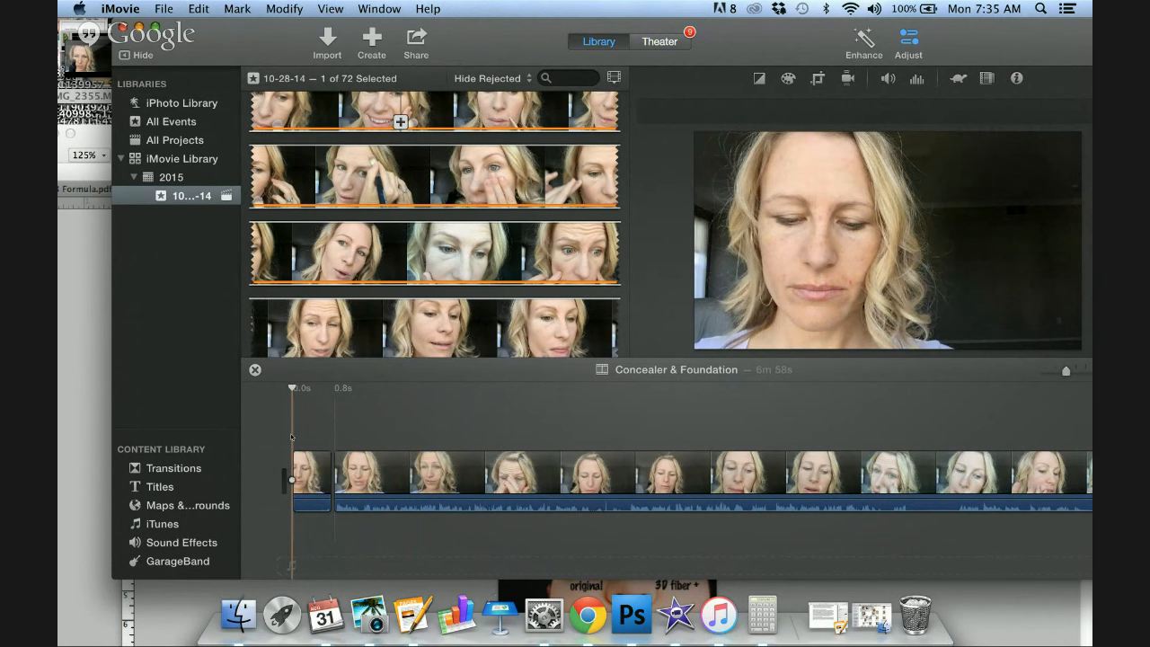
pyautogui.click(313, 426)
pyautogui.click(343, 428)
pyautogui.click(357, 429)
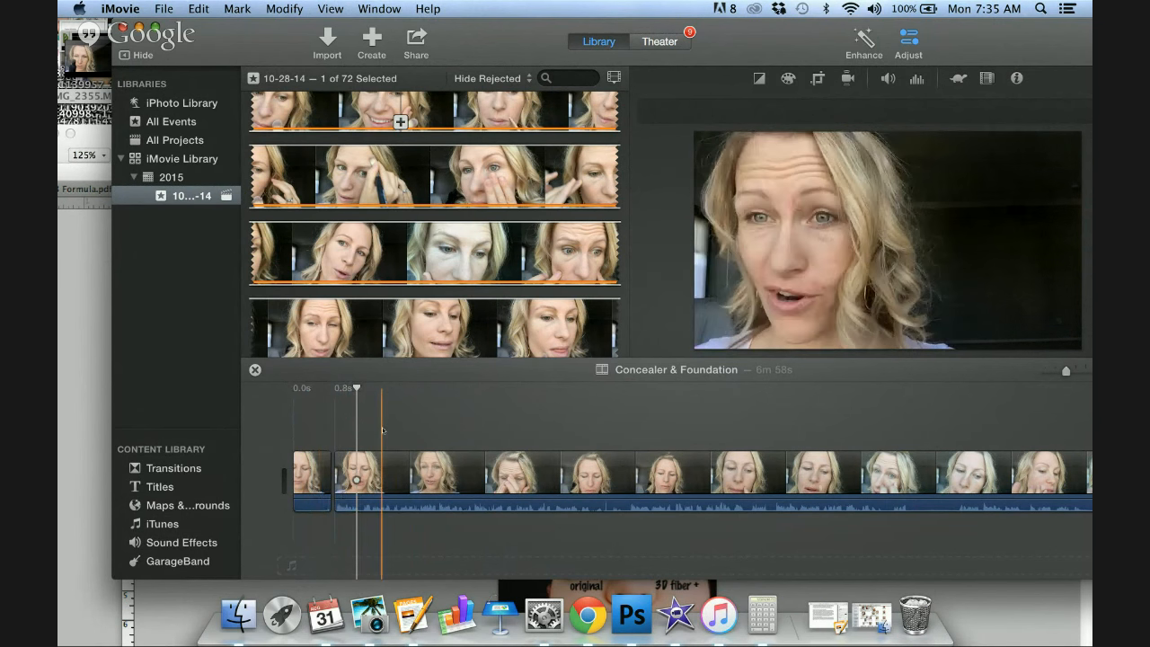
pyautogui.click(285, 434)
pyautogui.press('space')
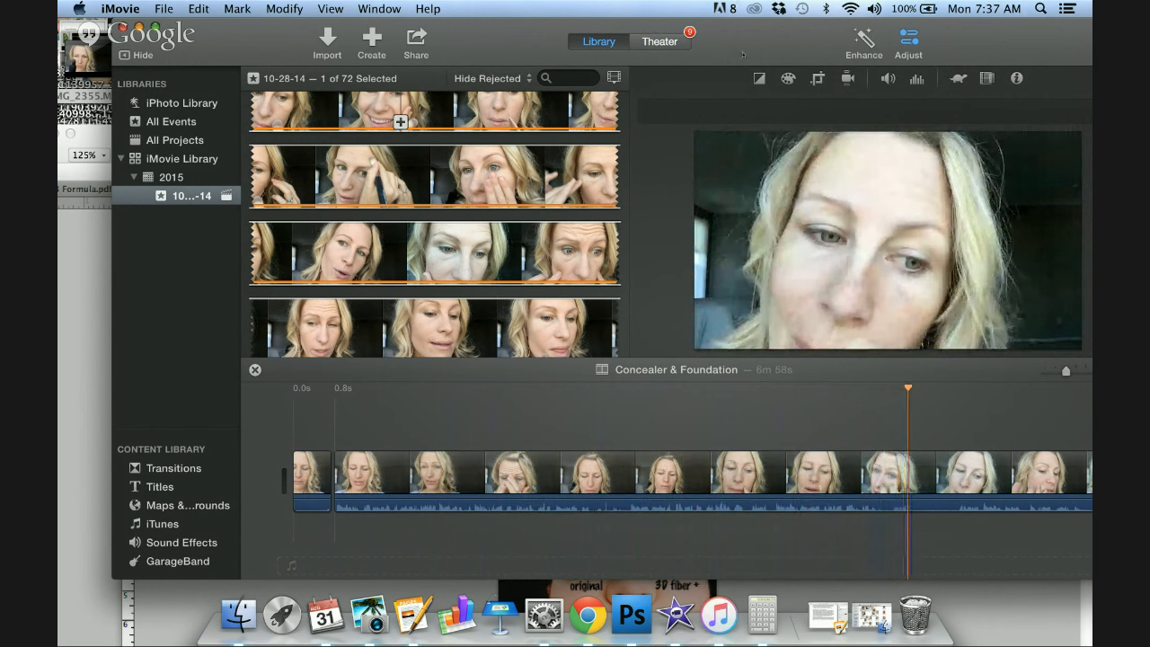
# Locate the moment around 1.2 minutes where the finger rests on the nose and split the long clip there.
pyautogui.moveTo(739, 42); pyautogui.dragTo(703, 42)
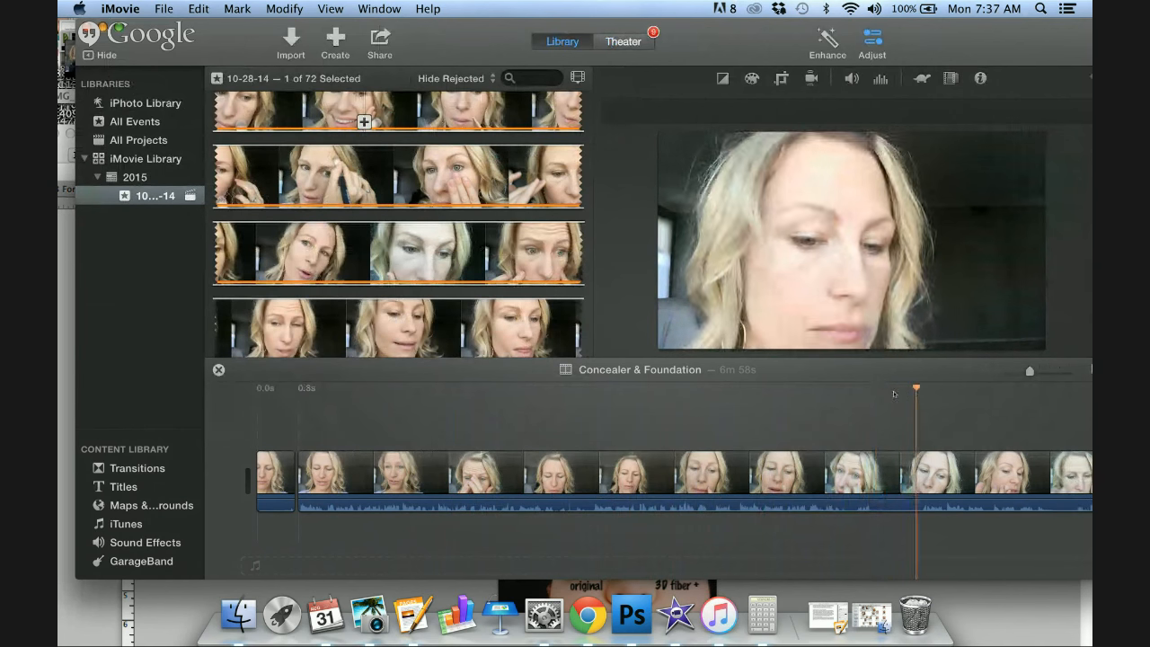
pyautogui.click(839, 389)
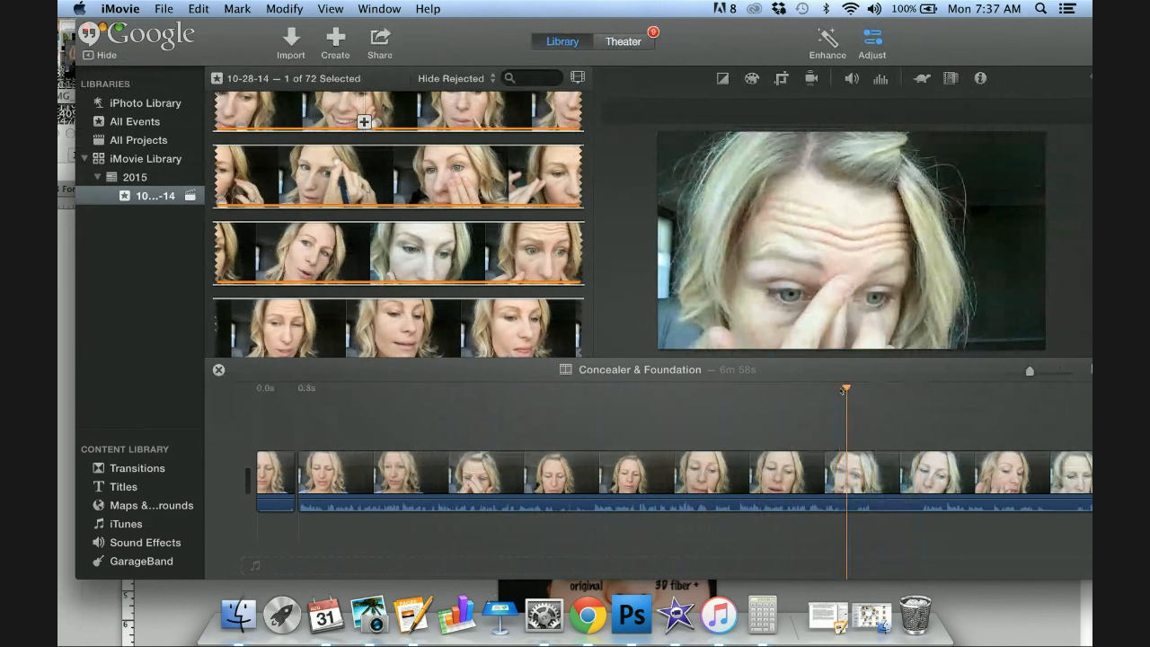
pyautogui.click(647, 413)
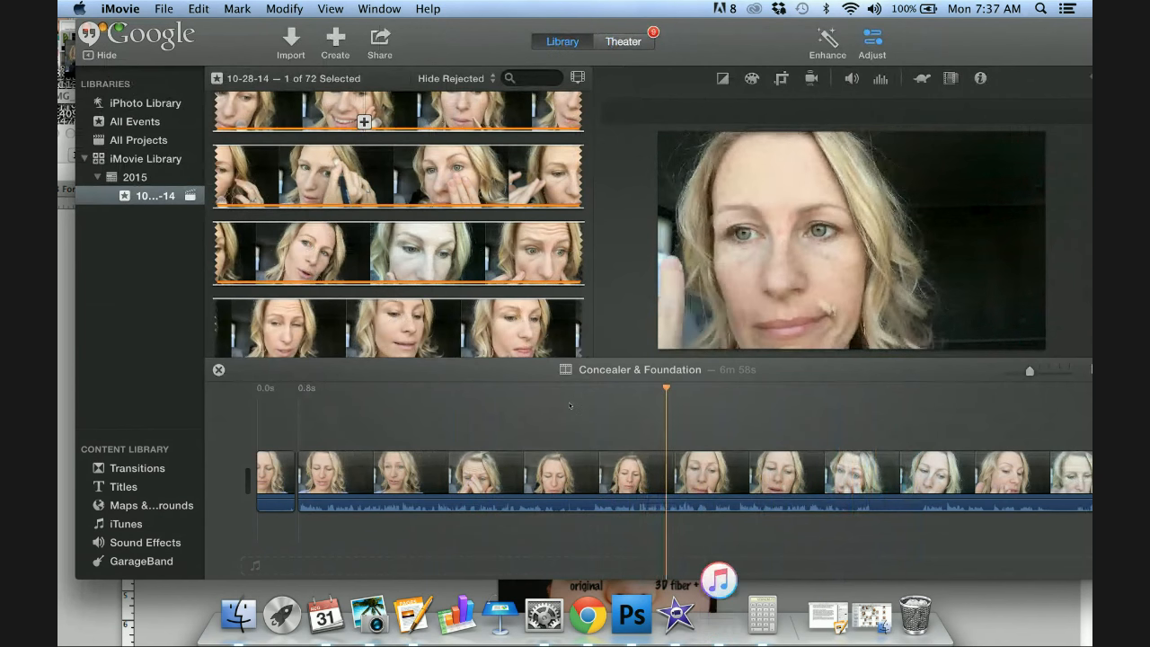
pyautogui.click(674, 401)
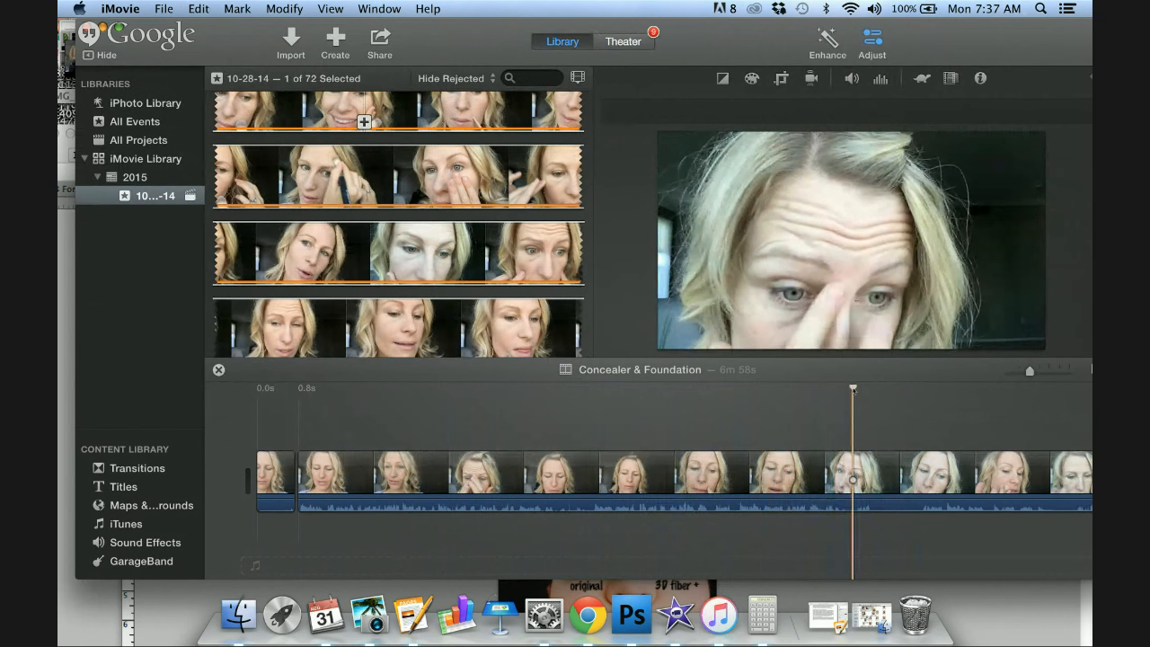
pyautogui.click(850, 388)
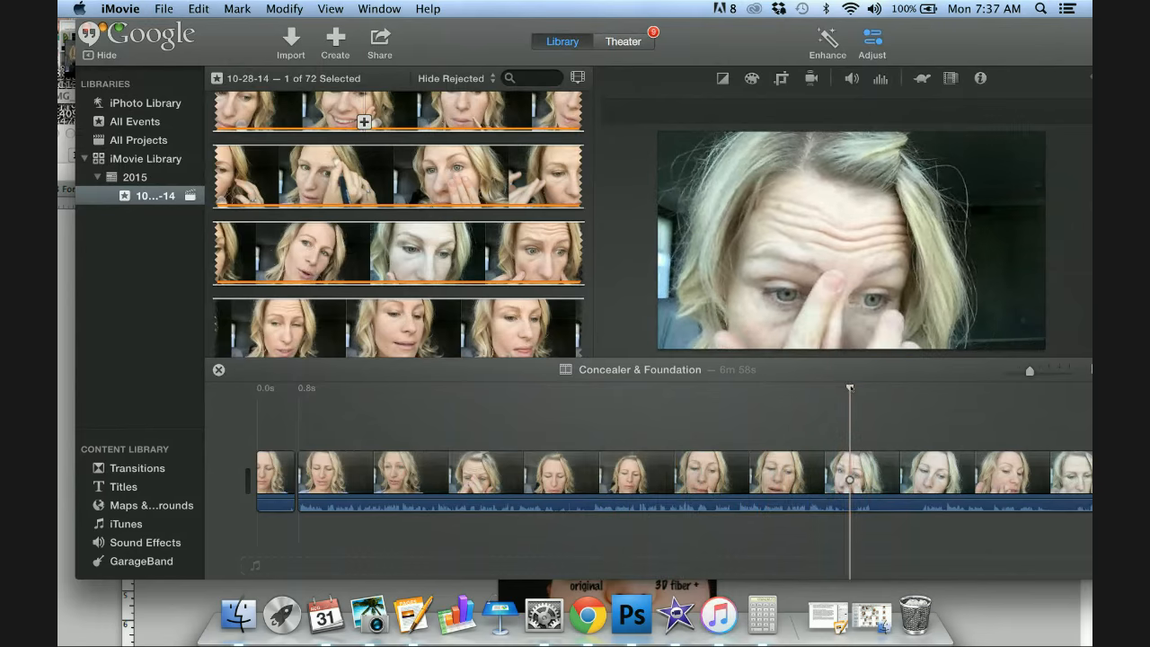
pyautogui.rightClick(850, 471)
pyautogui.click(876, 437)
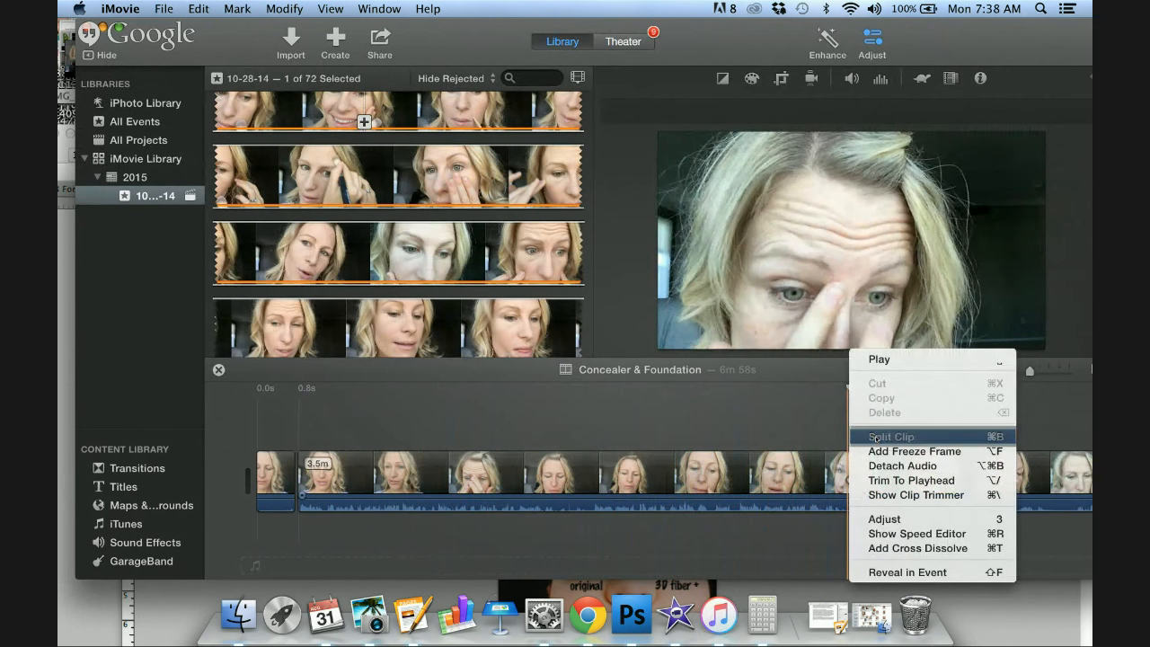
# Play on from the 1.2-minute split and split the clip again shortly after it, isolating a short segment between the cuts.
pyautogui.moveTo(755, 46); pyautogui.dragTo(649, 47)
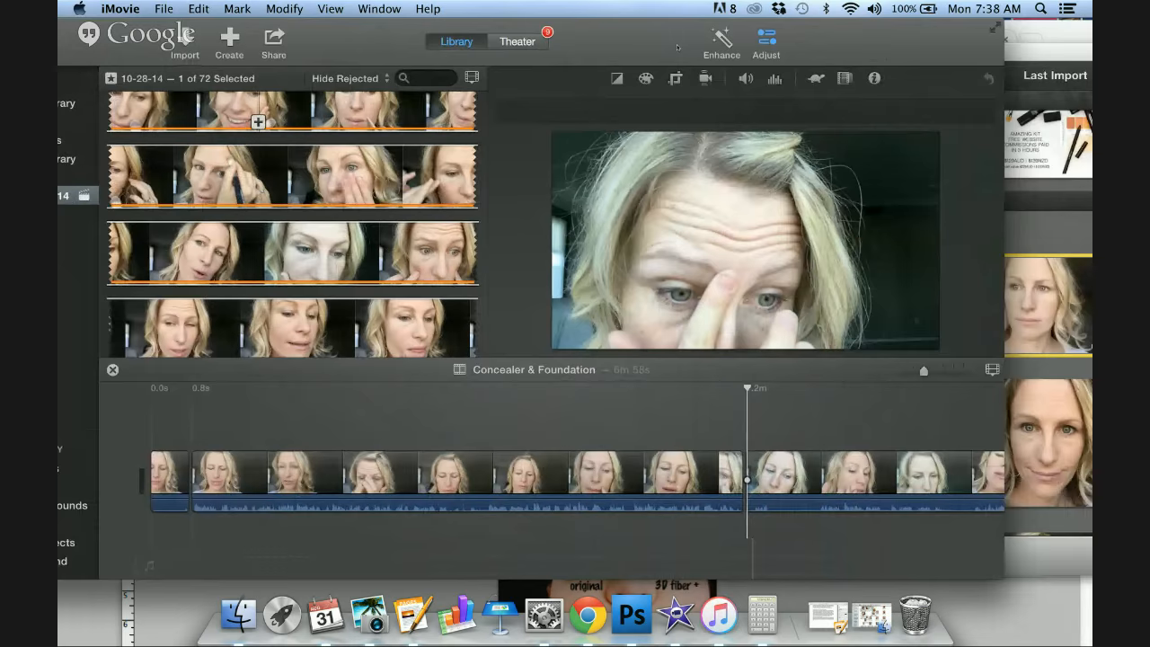
pyautogui.hscroll(2, 837, 441)
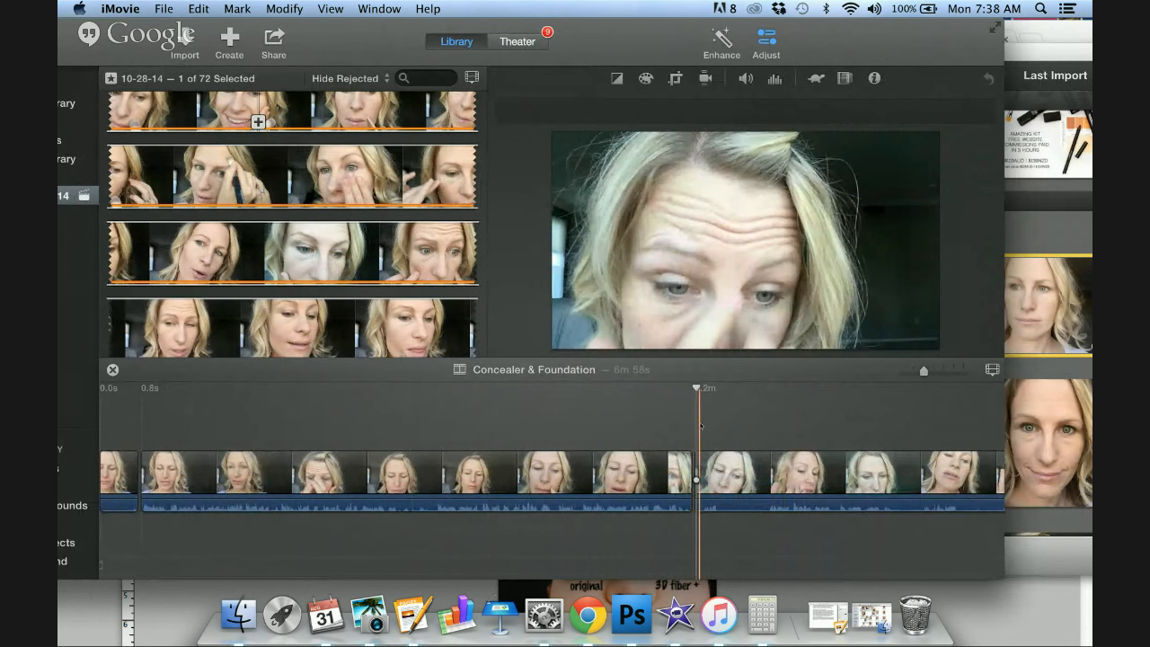
pyautogui.press('space')
pyautogui.hscroll(2, 700, 426)
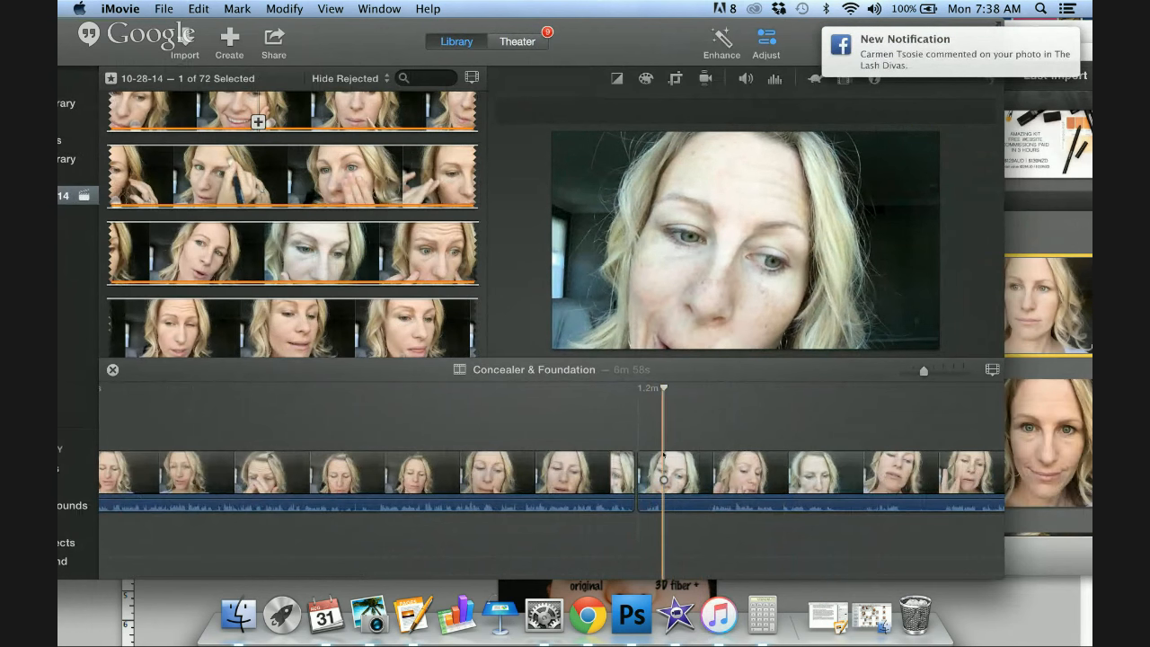
pyautogui.rightClick(665, 452)
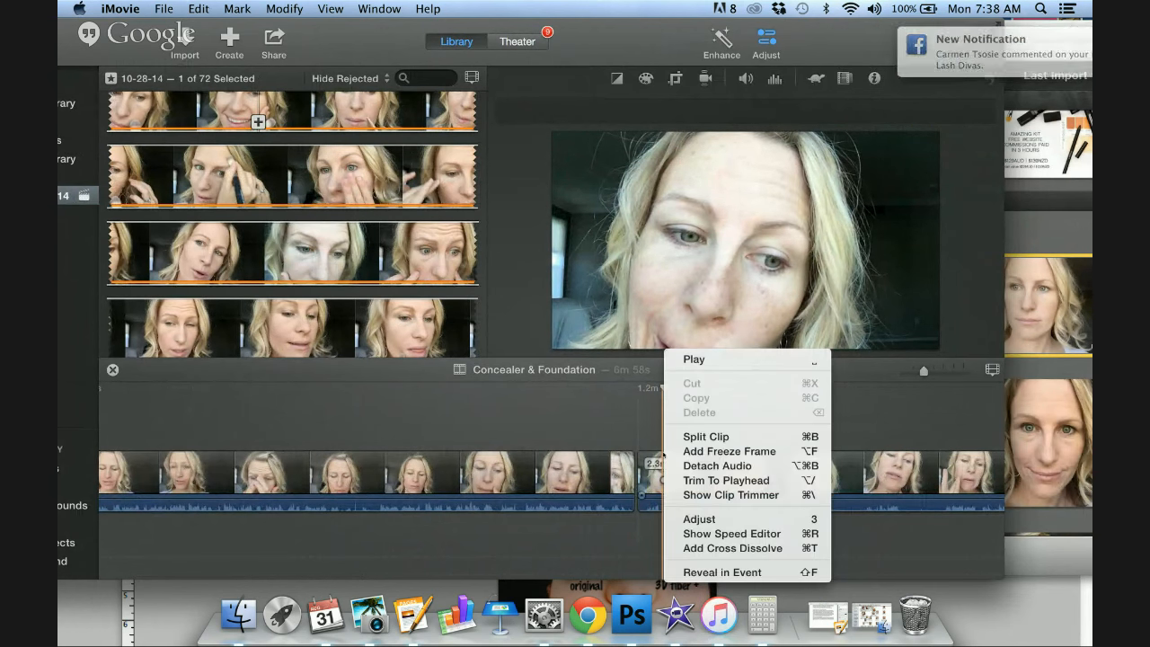
pyautogui.click(672, 437)
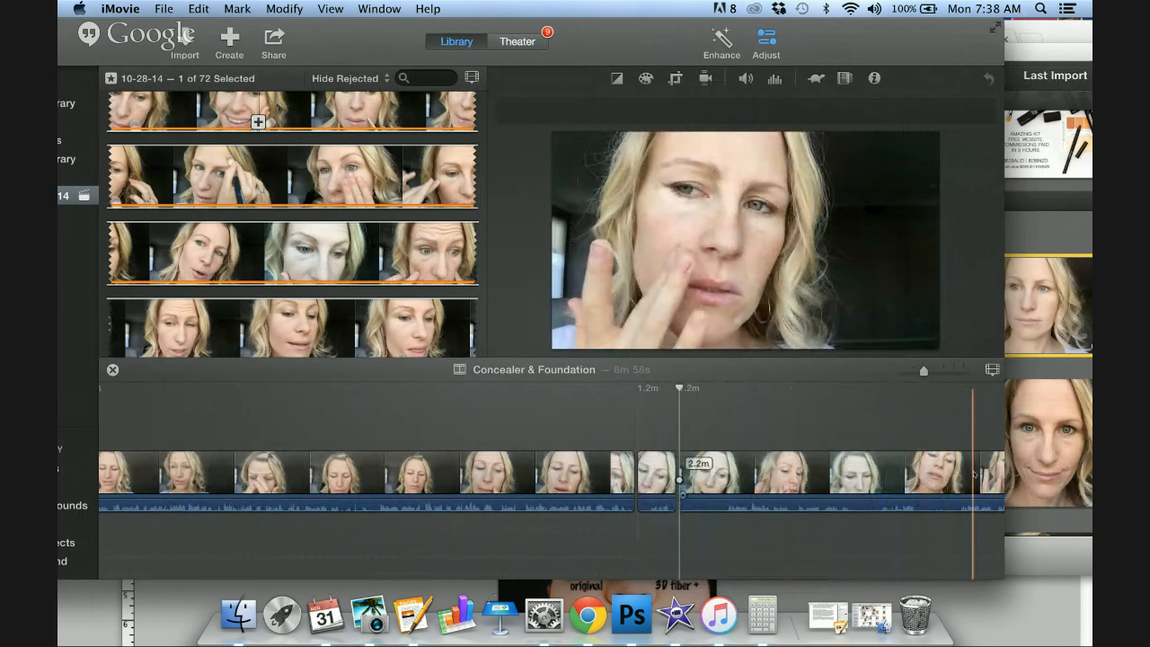
# Locate the moment around 2.9 minutes where the hands tuck the hair behind the ear and split the long clip there.
pyautogui.hscroll(5, 970, 474)
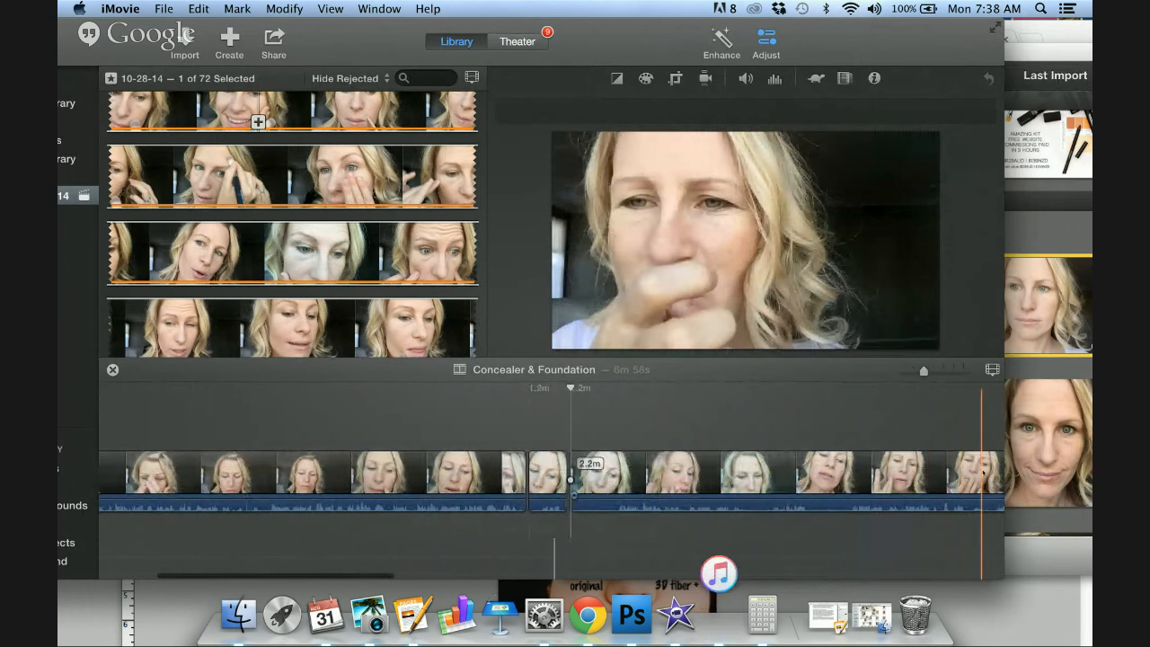
pyautogui.hscroll(3, 983, 473)
pyautogui.hscroll(5, 999, 473)
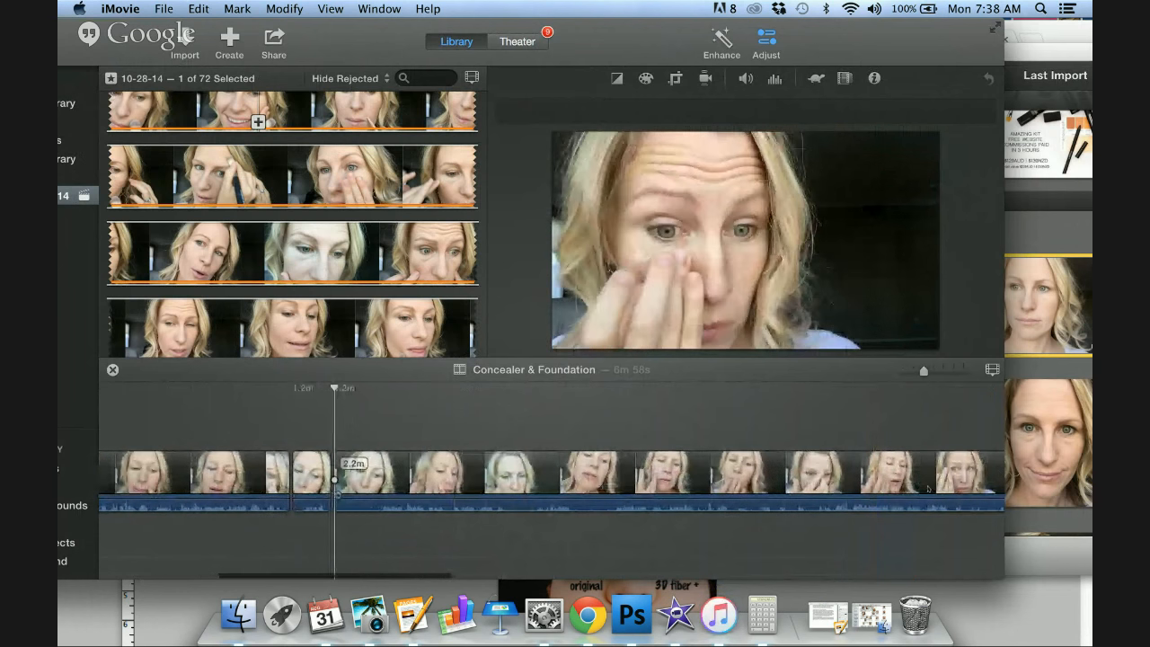
pyautogui.hscroll(3, 923, 476)
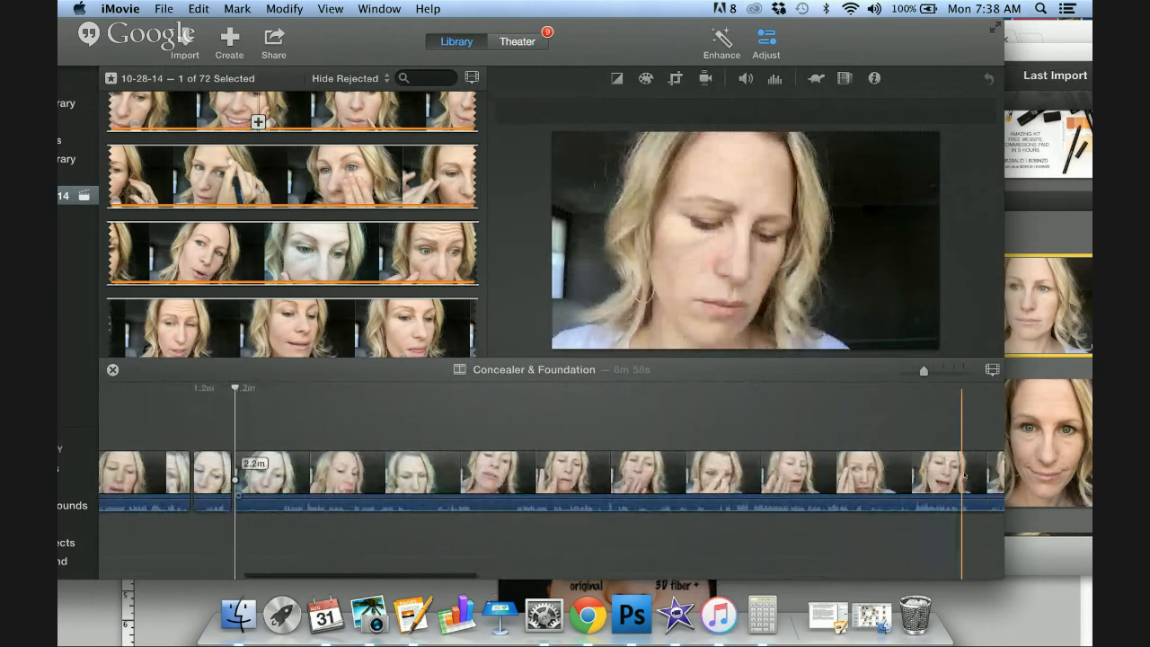
pyautogui.hscroll(2, 975, 472)
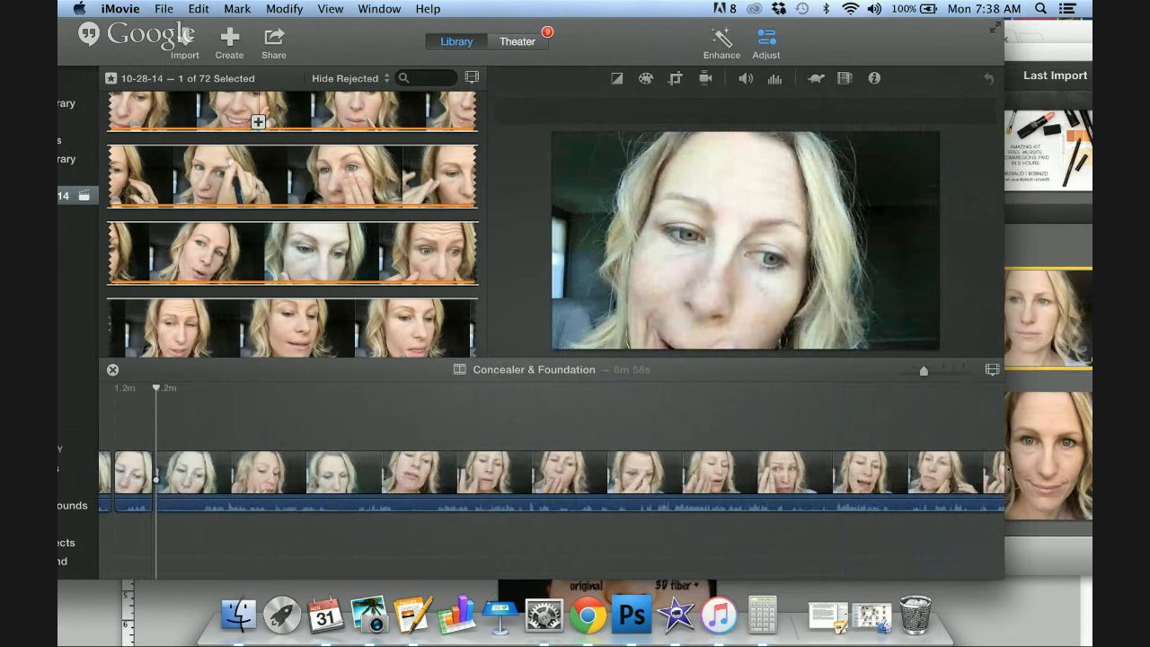
pyautogui.hscroll(5, 898, 472)
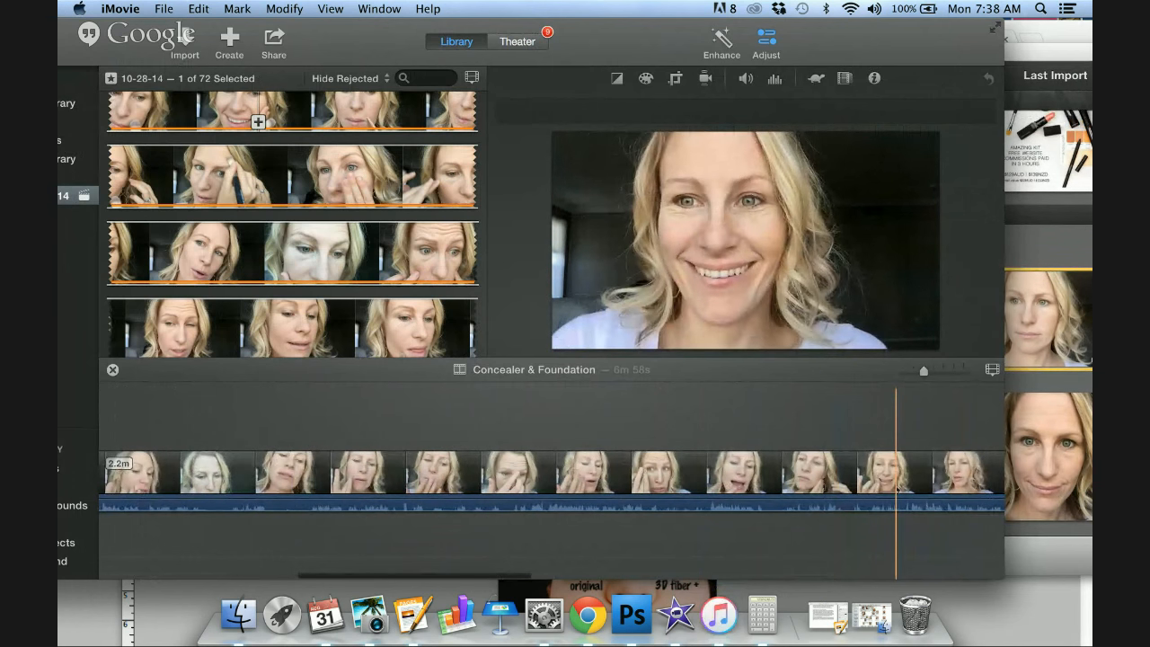
pyautogui.click(763, 487)
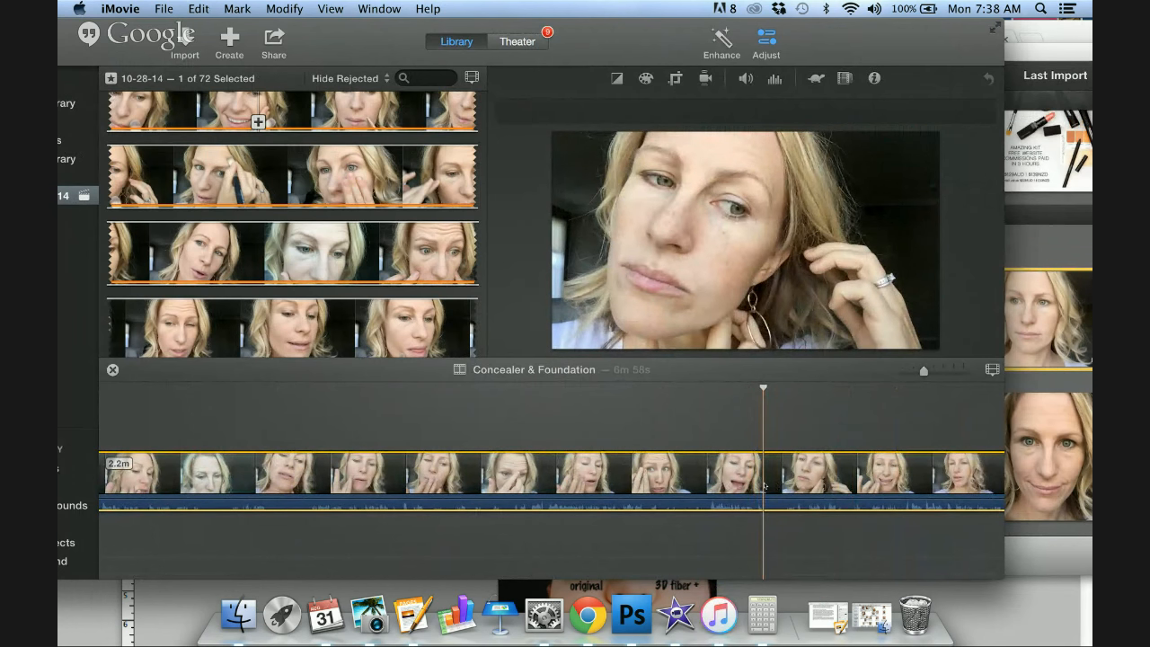
pyautogui.rightClick(764, 486)
pyautogui.click(778, 443)
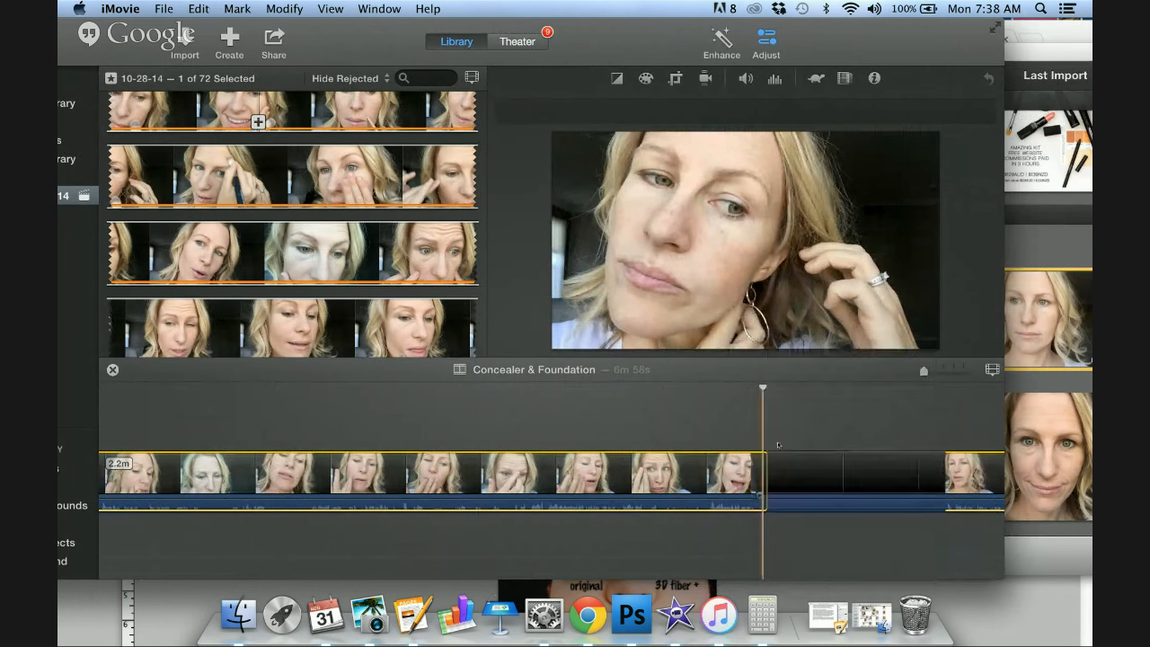
# Speed up the long segment before the 2.9-minute split by setting its speed to Fast.
pyautogui.click(622, 480)
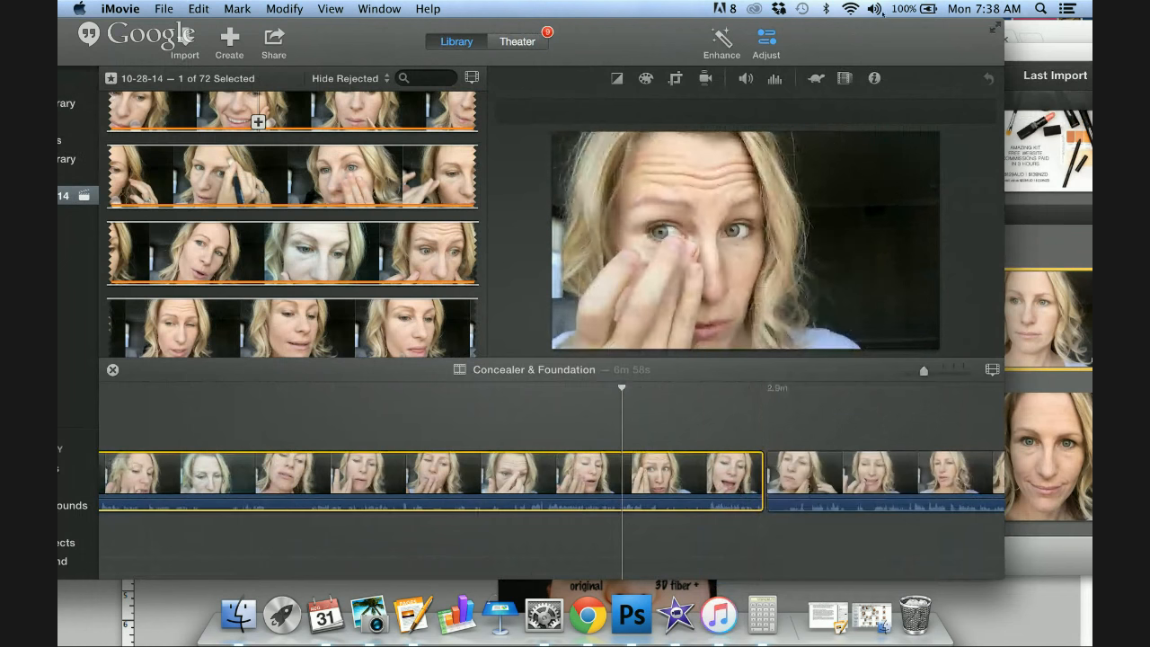
pyautogui.click(815, 80)
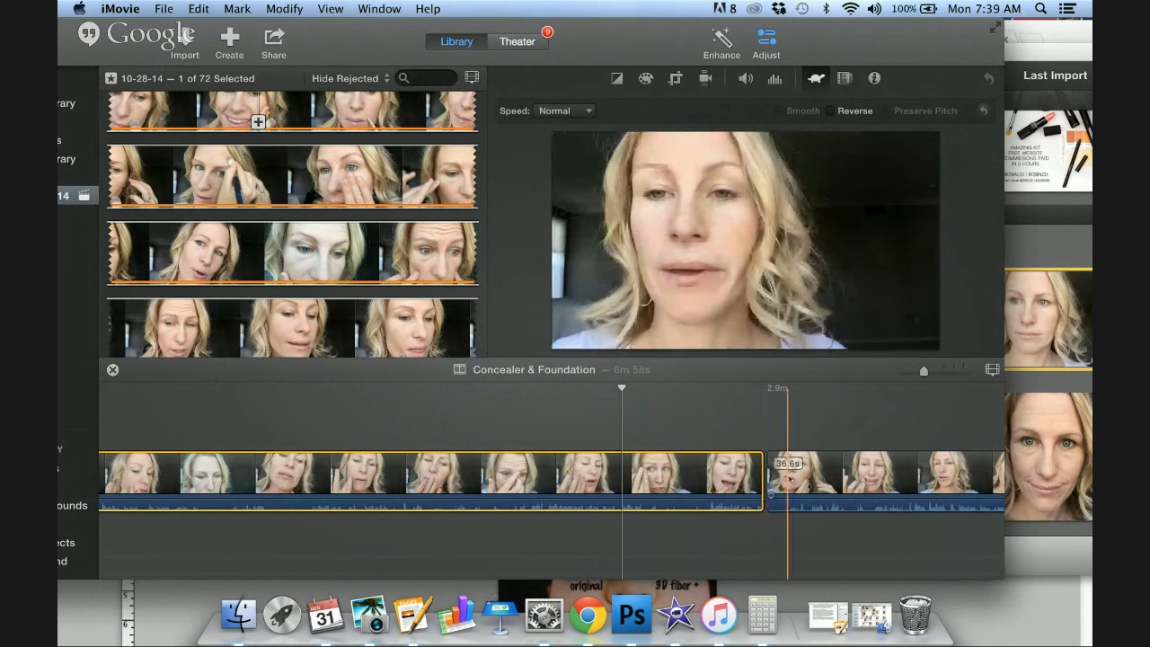
pyautogui.click(586, 111)
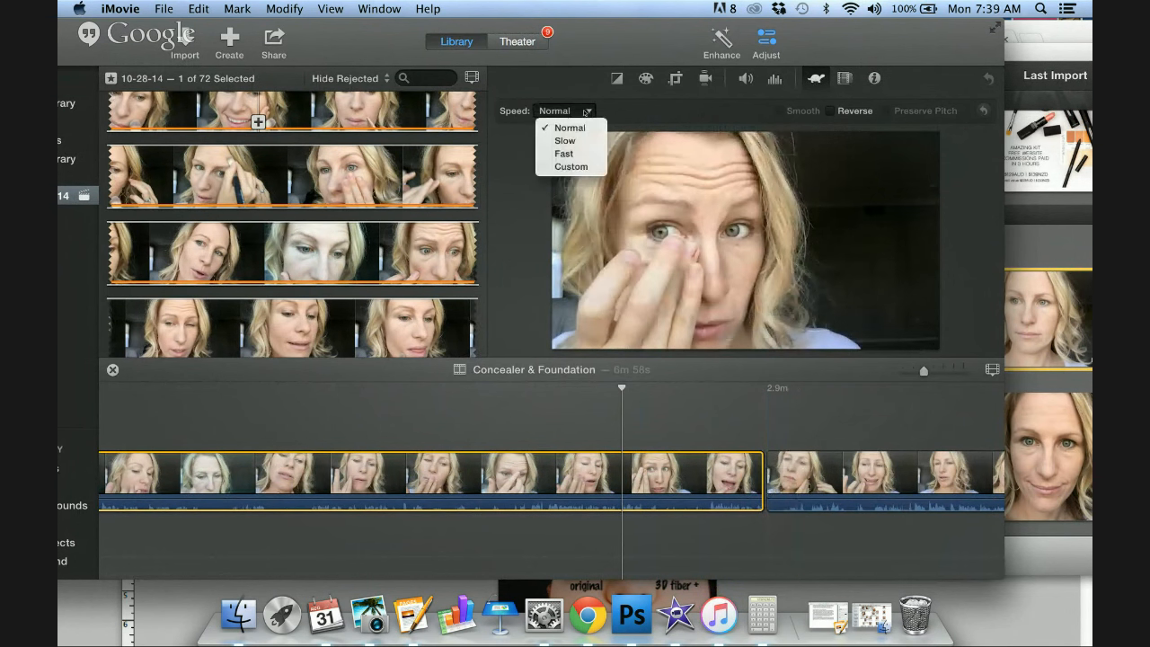
pyautogui.click(565, 153)
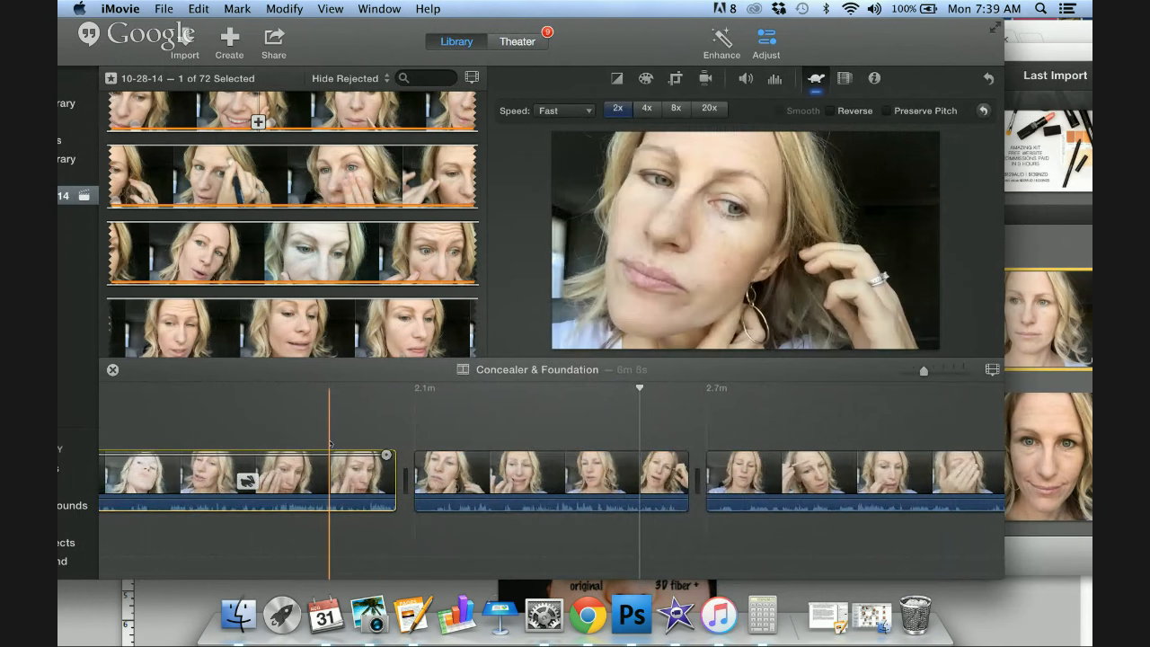
# Raise the sped-up segment's speed to 4x and play from the short clip before it into the fast part.
pyautogui.hscroll(-5, 330, 444)
pyautogui.hscroll(-3, 330, 444)
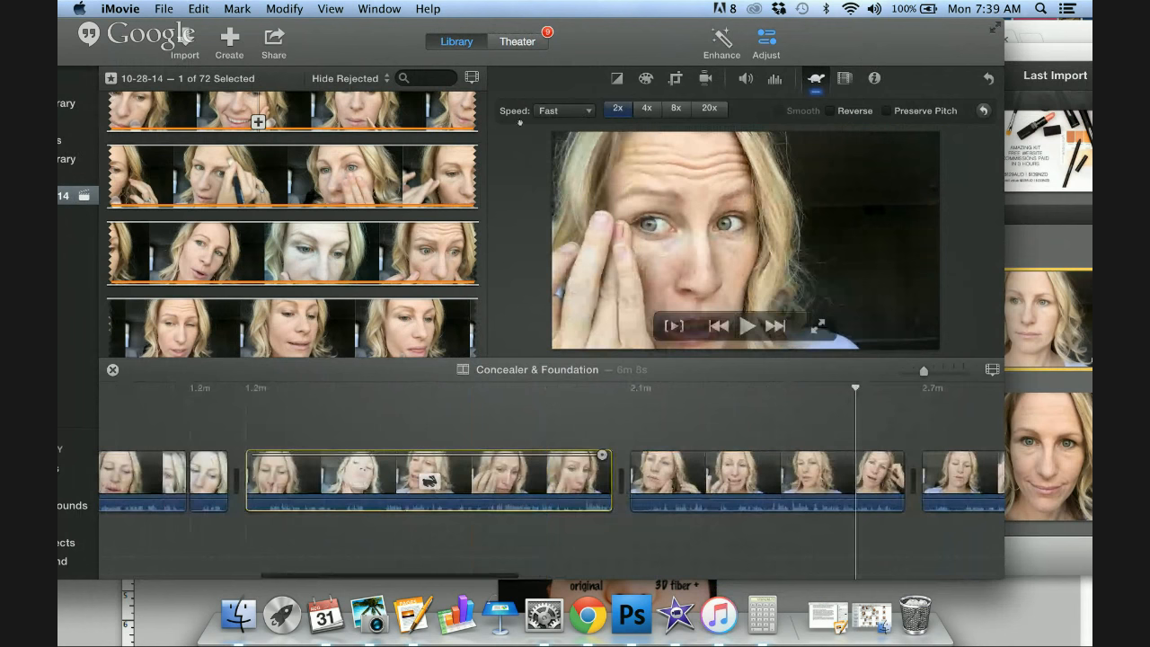
pyautogui.click(646, 108)
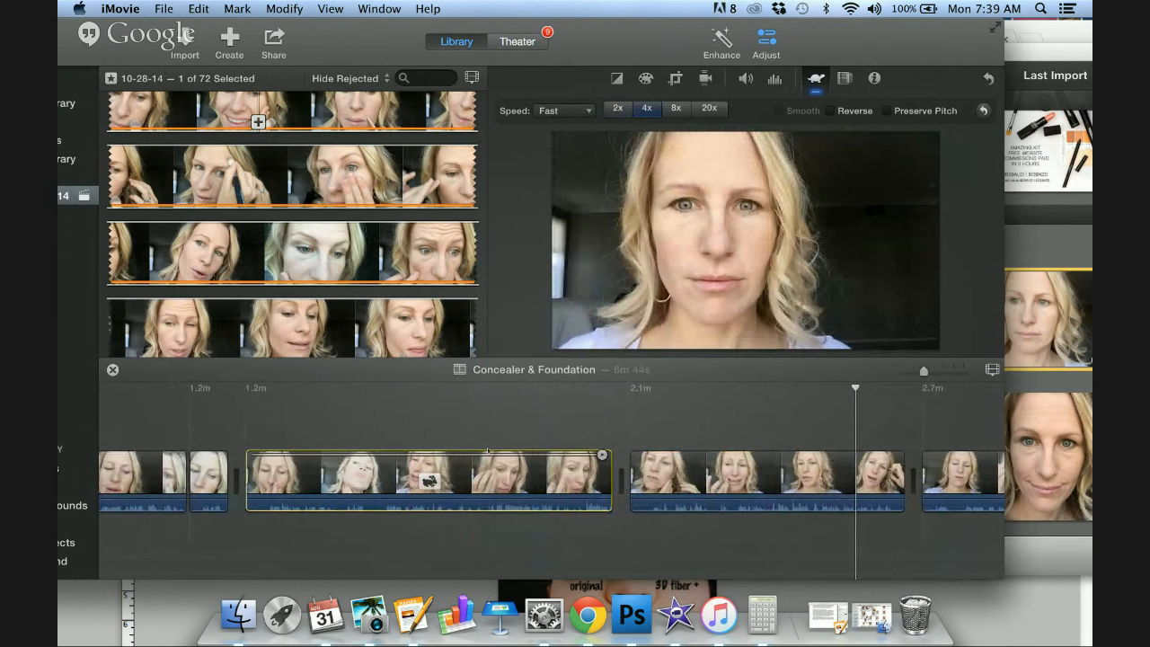
pyautogui.click(166, 469)
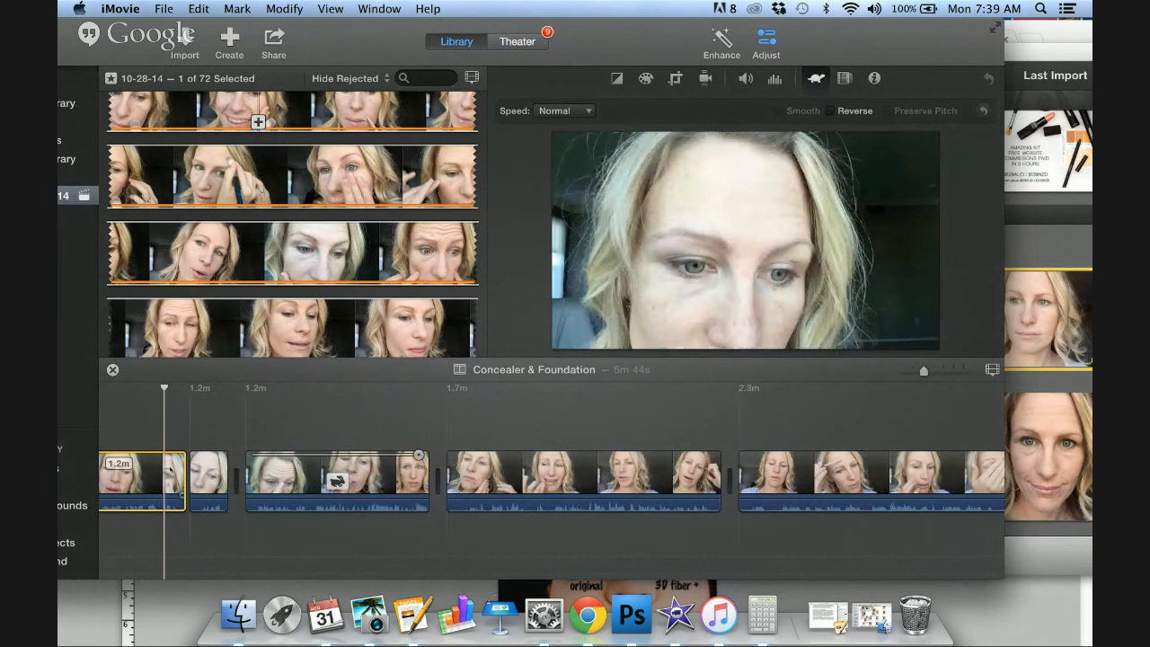
pyautogui.click(219, 465)
pyautogui.press('space')
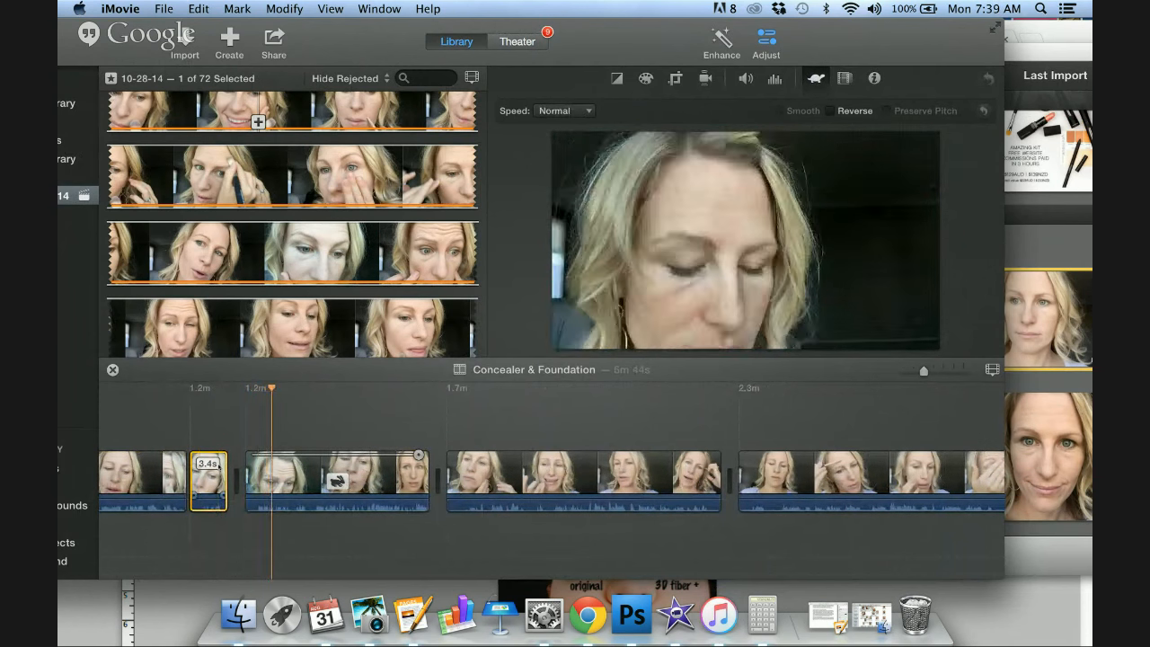
# Mute the audio of the sped-up segment and play through to its end.
pyautogui.click(308, 477)
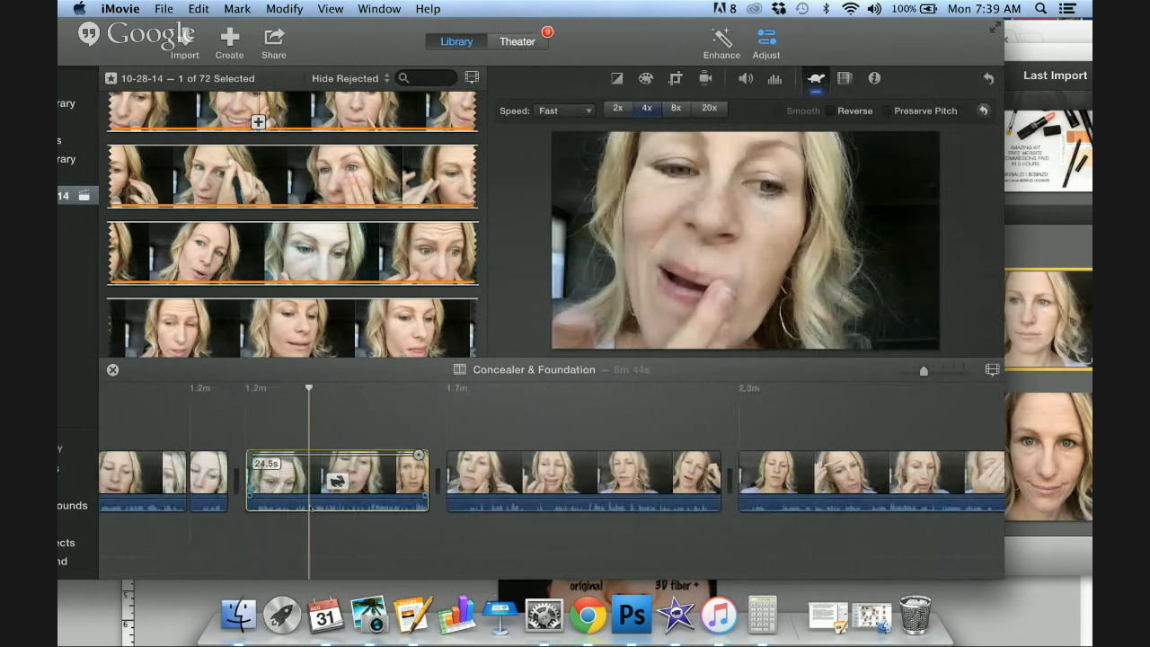
pyautogui.click(746, 79)
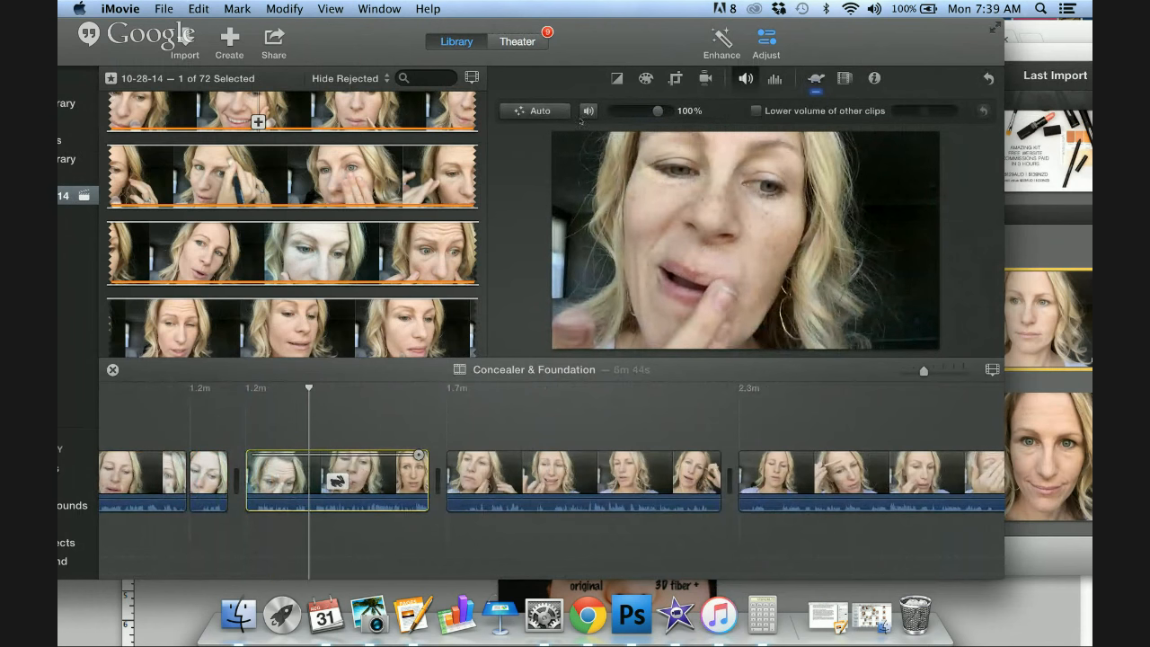
pyautogui.click(365, 393)
pyautogui.press('space')
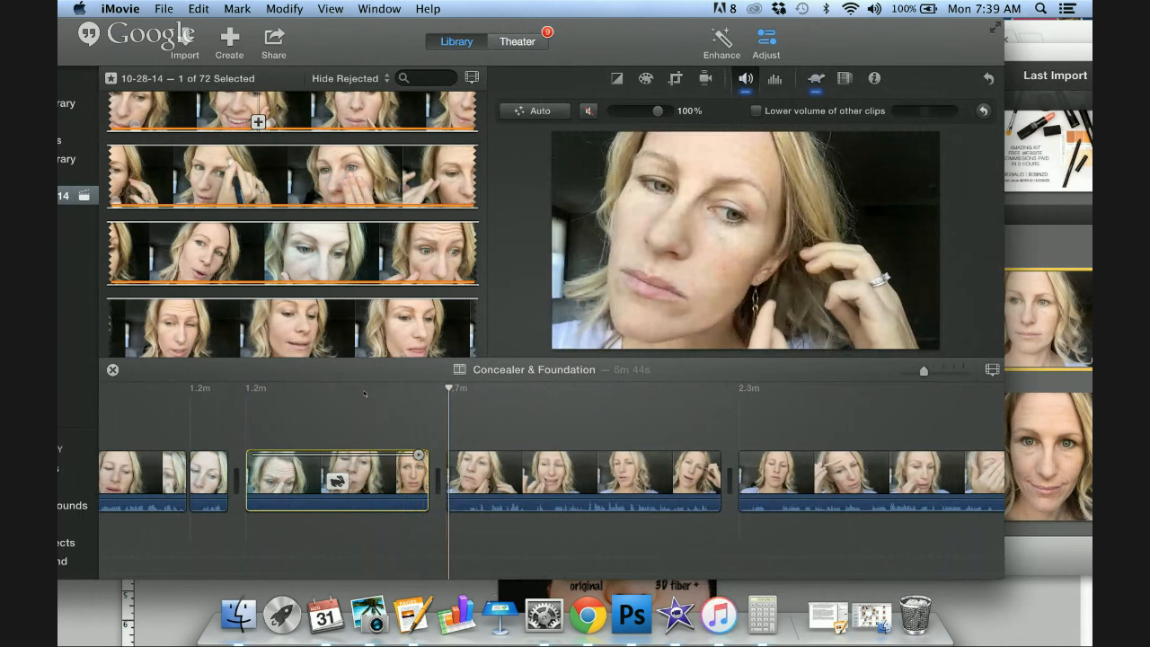
# Reduce the muted segment's fast speed to 2x.
pyautogui.click(364, 392)
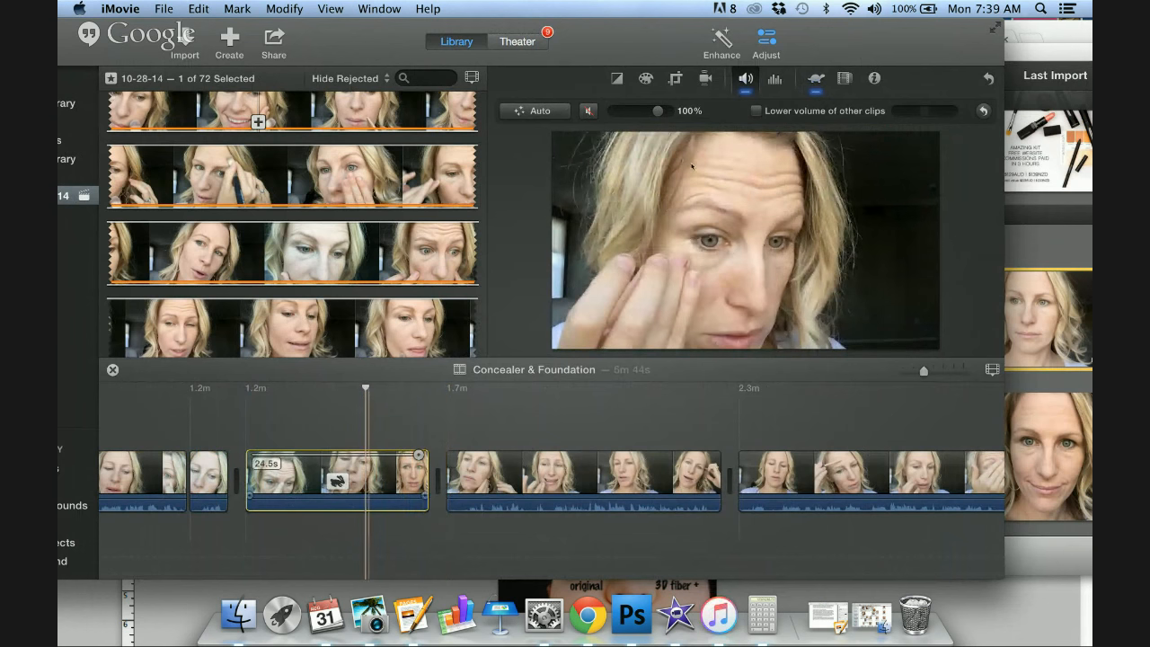
pyautogui.click(815, 80)
pyautogui.click(621, 112)
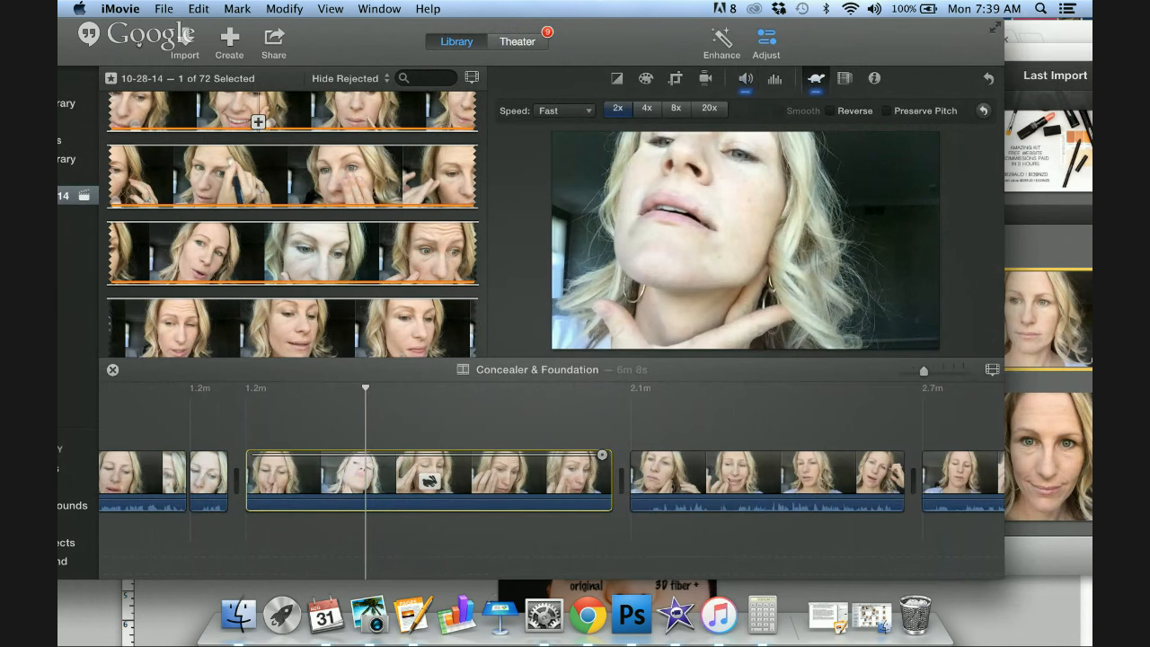
# Browse the title styles and place an Upper title above the muted 2x segment, about a third of the way in.
pyautogui.moveTo(139, 43); pyautogui.dragTo(219, 43)
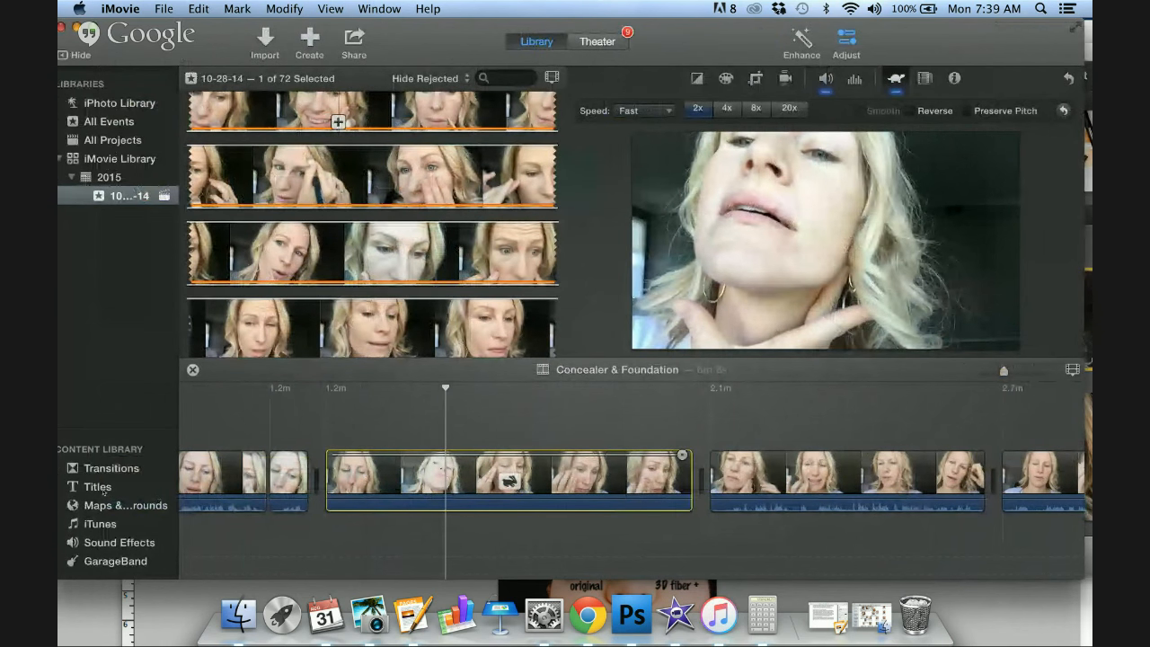
pyautogui.click(98, 487)
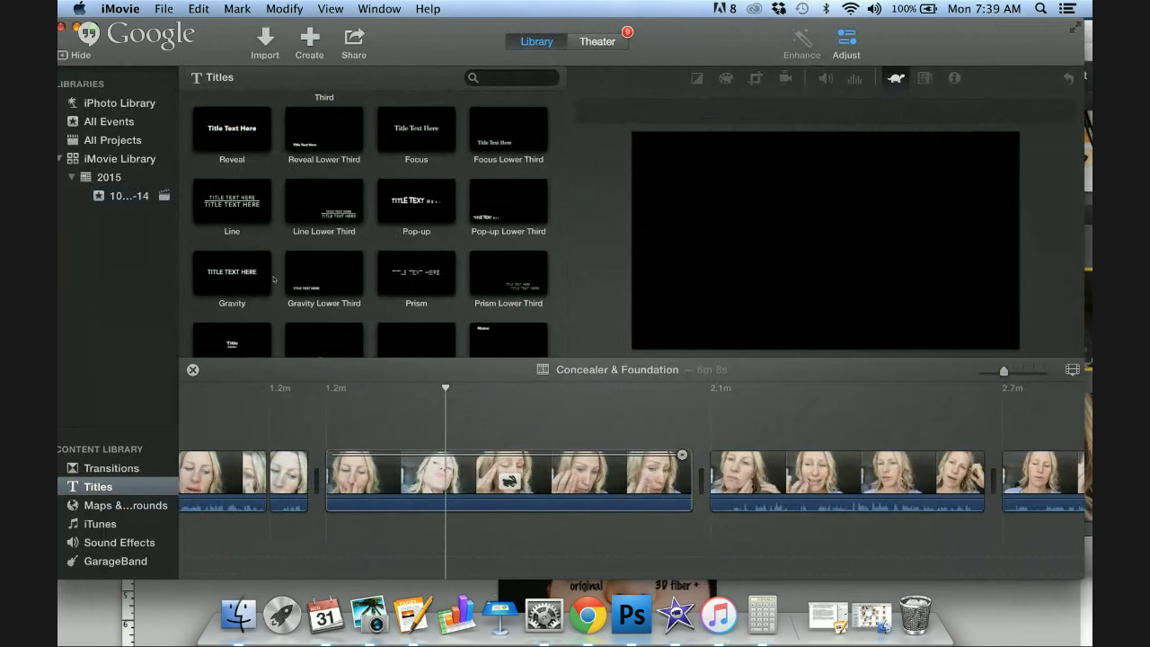
pyautogui.click(542, 481)
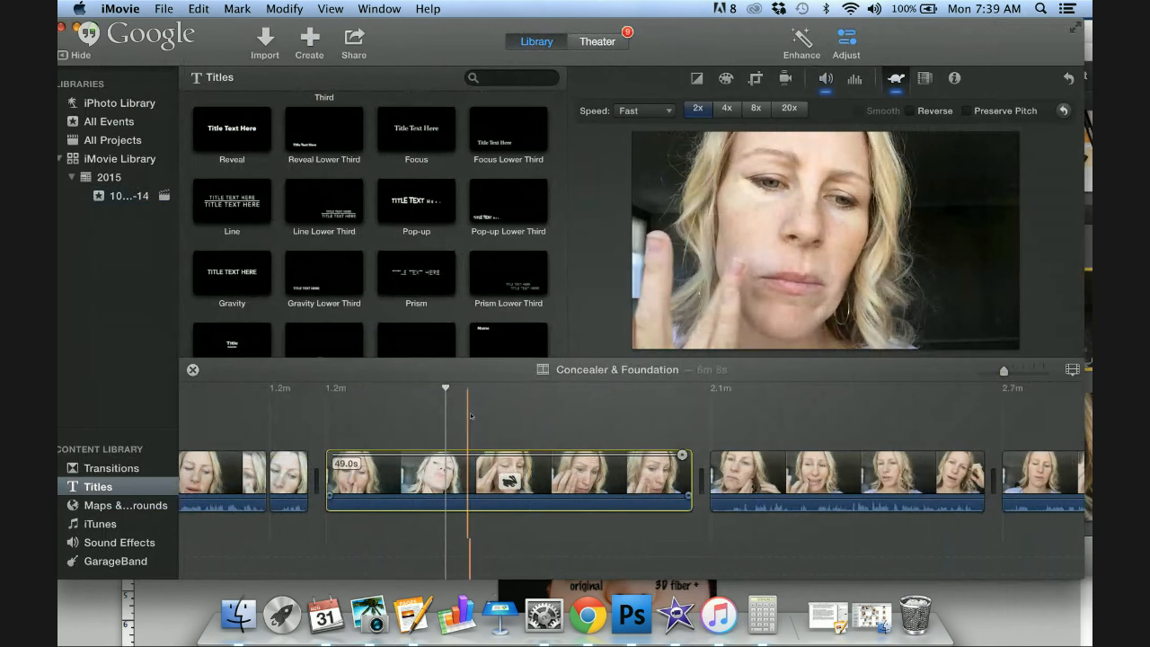
pyautogui.scroll(-3, 464, 299)
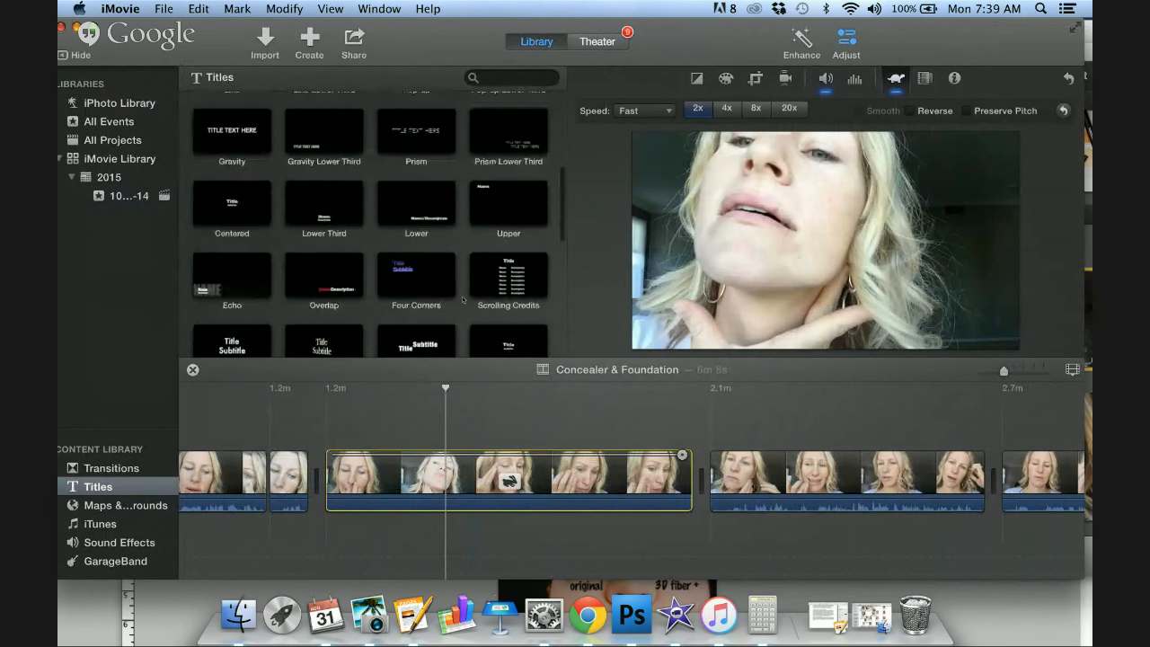
pyautogui.scroll(-2, 464, 299)
pyautogui.moveTo(486, 244); pyautogui.dragTo(453, 441)
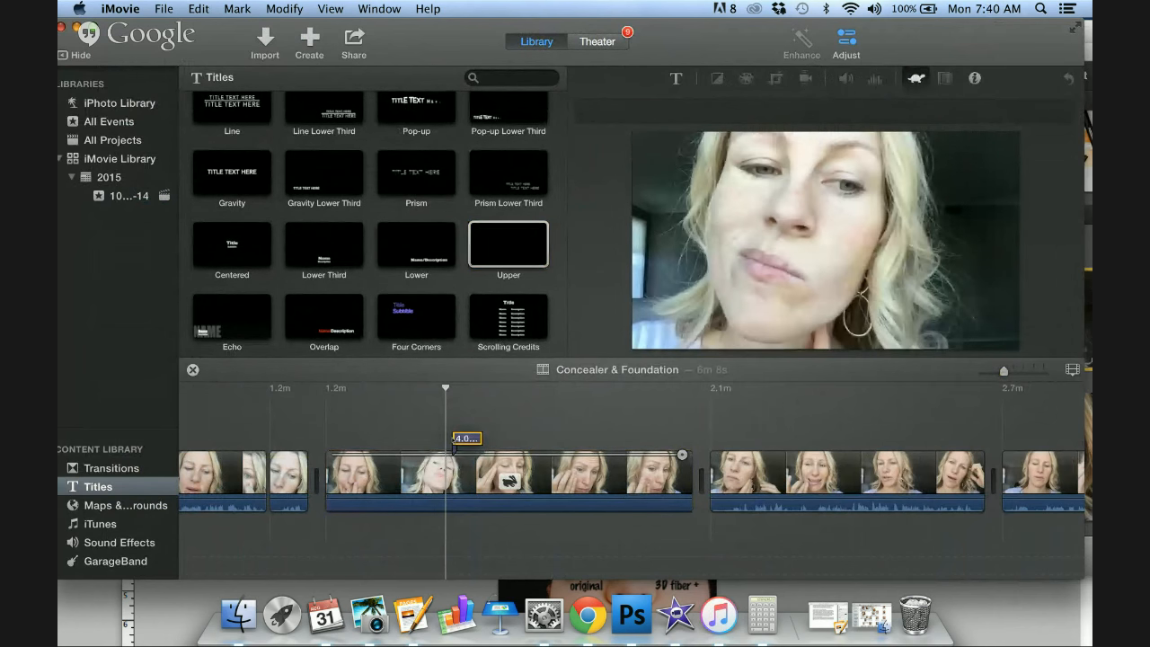
# Replace the Upper title's placeholder text with "I discovered a little goes a very long way".
pyautogui.doubleClick(466, 438)
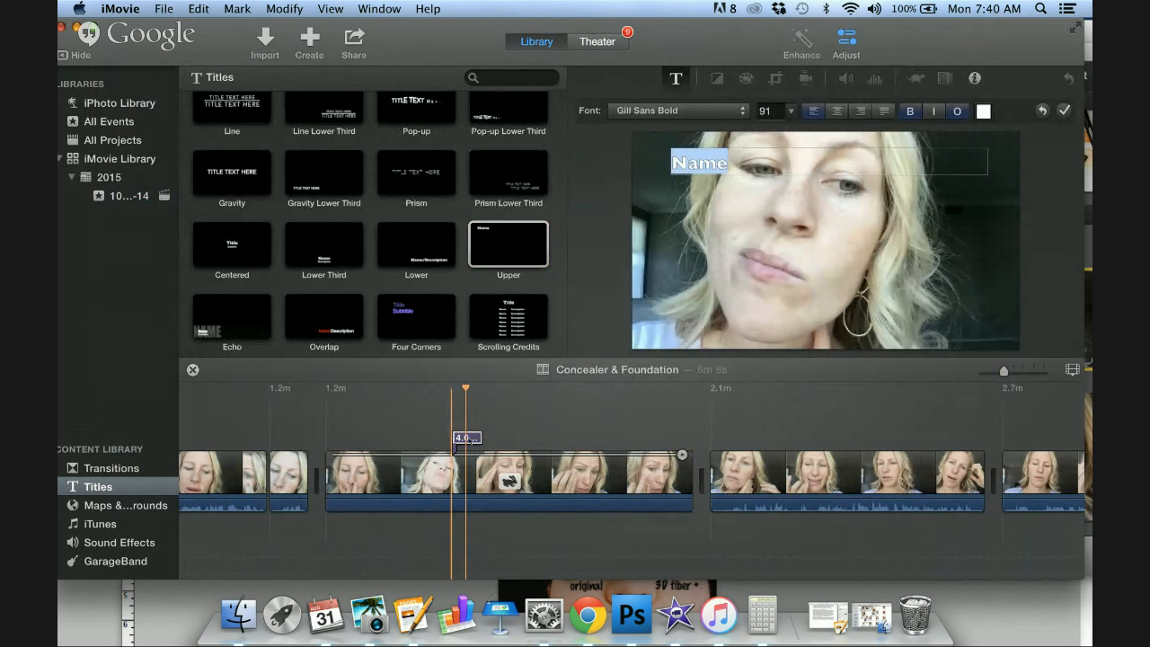
pyautogui.click(729, 163)
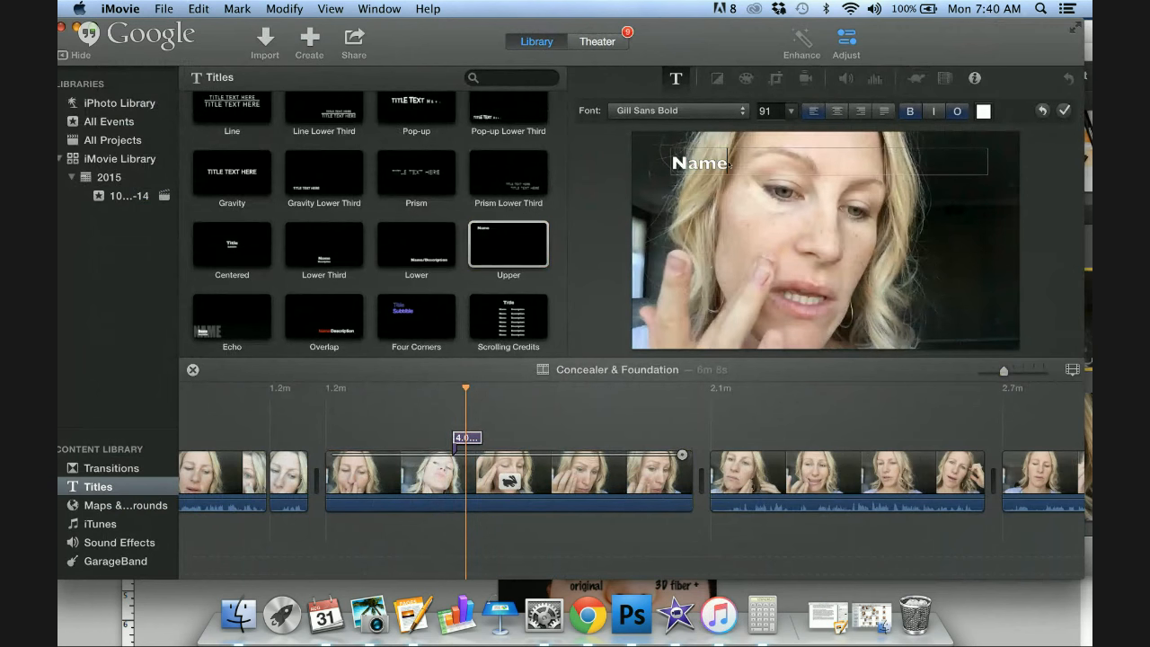
pyautogui.doubleClick(730, 164)
pyautogui.press('BackSpace')
pyautogui.write('I fou')
pyautogui.press('BackSpace')
pyautogui.press('BackSpace')
pyautogui.press('BackSpace')
pyautogui.write('discovereda little goe')
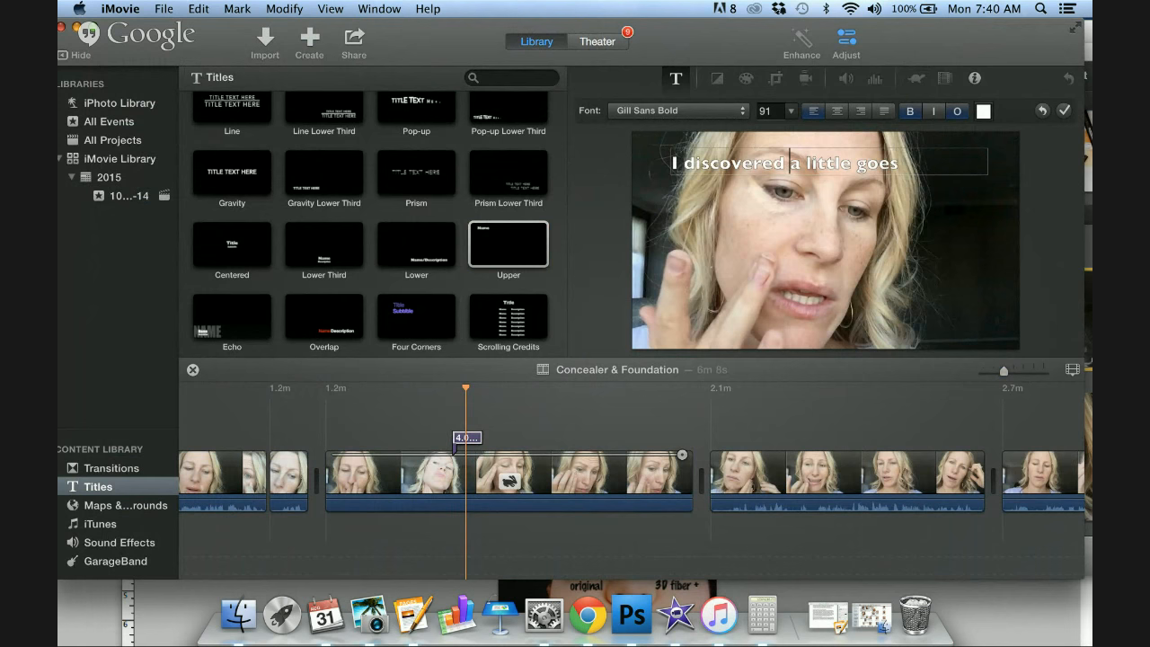
pyautogui.write(' s a very long way')
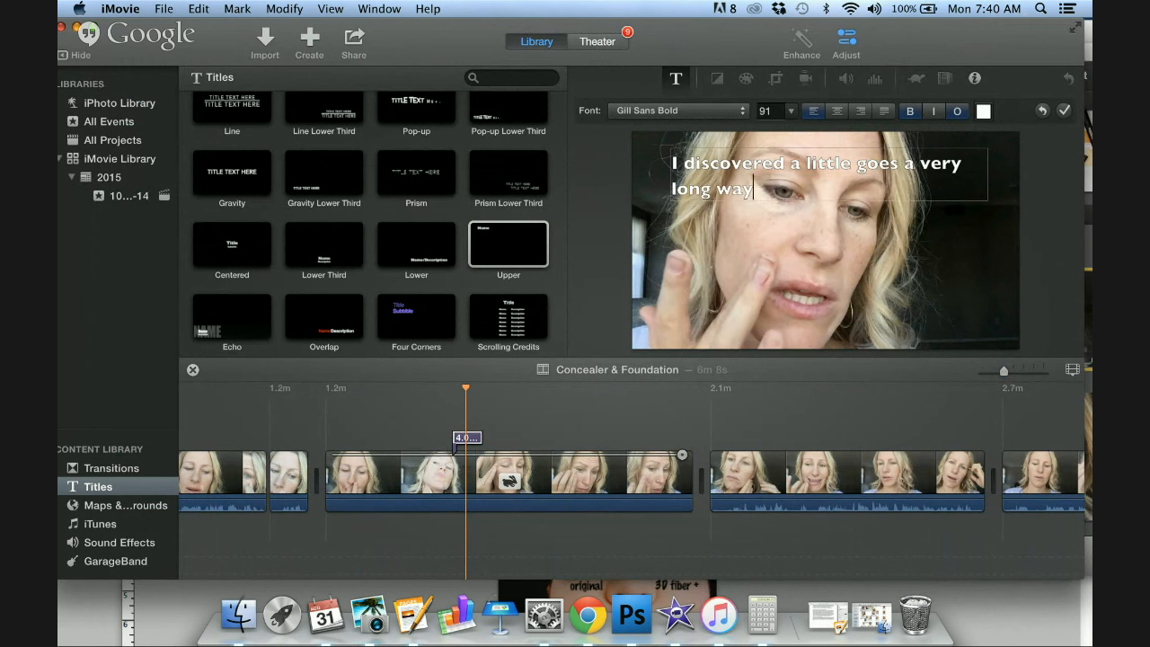
# Try a font size of 80 for the whole title, and undo the accidental replacement of its text with 70.
pyautogui.press('super+a')
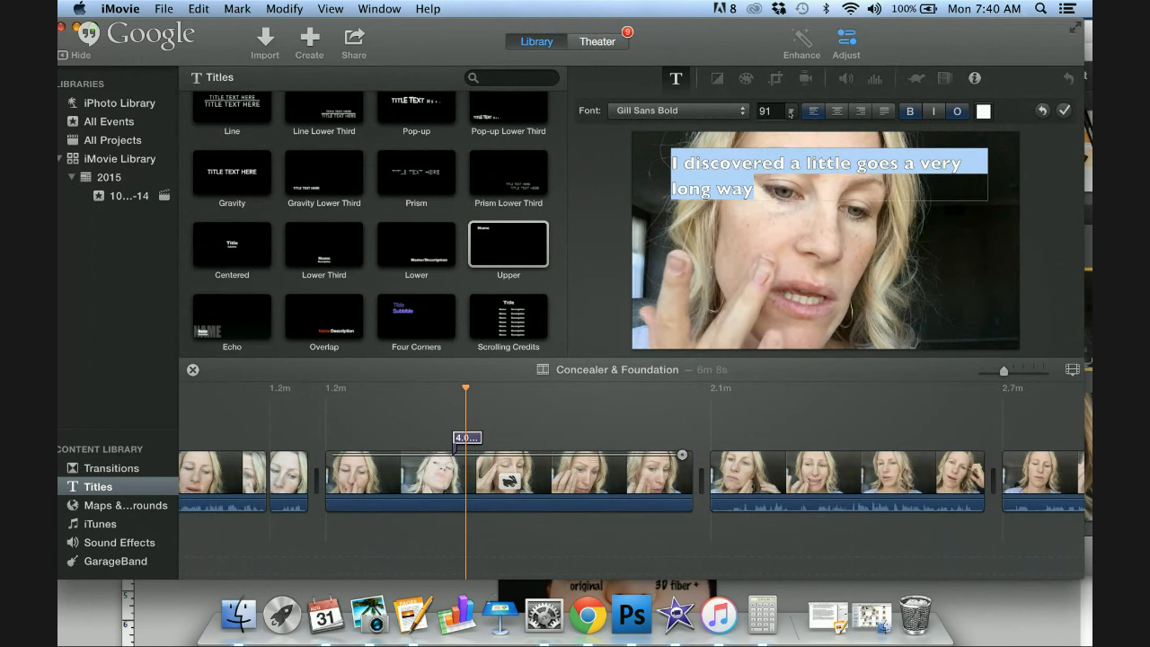
pyautogui.click(791, 112)
pyautogui.click(773, 131)
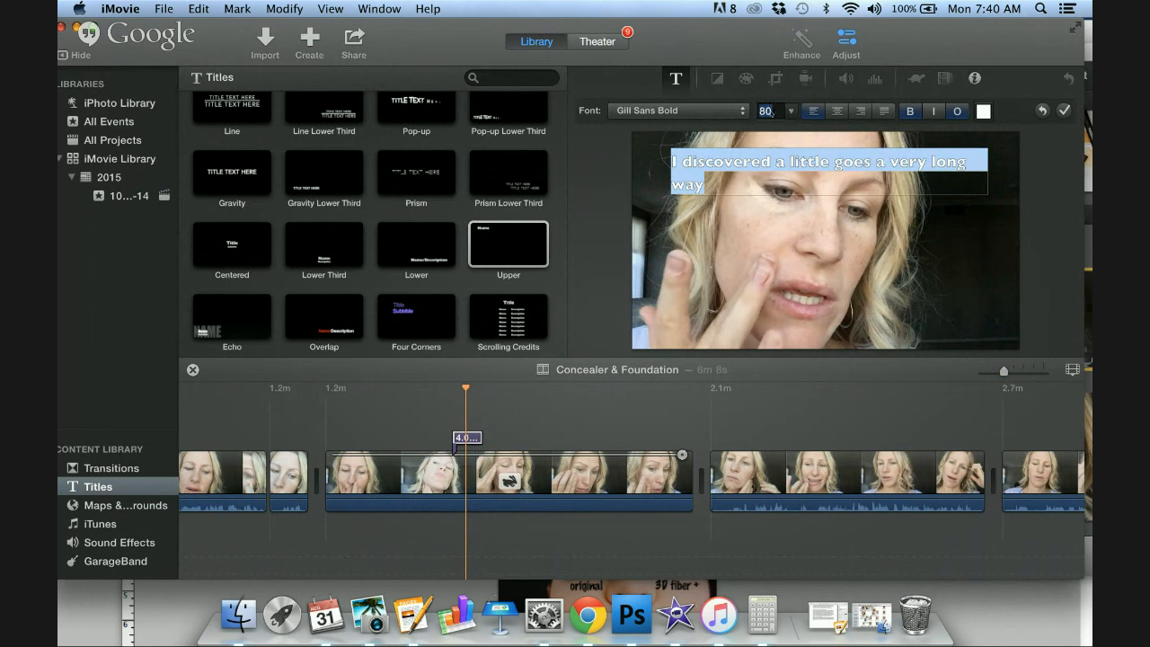
pyautogui.write('70')
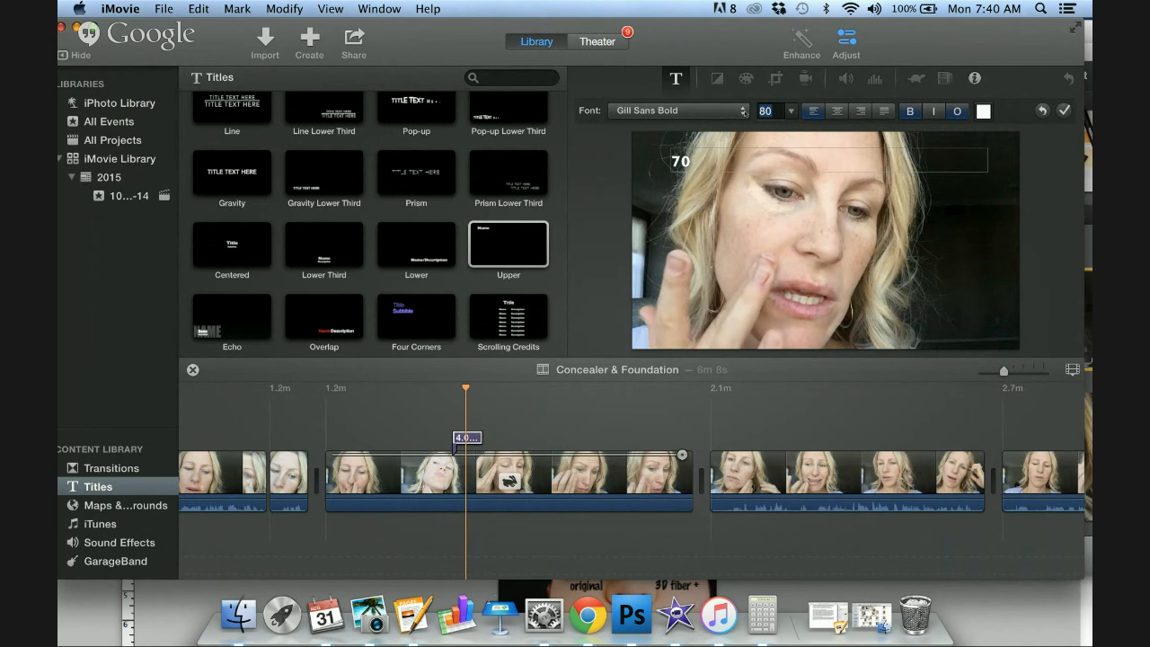
pyautogui.press('super+z')
# Set the title's font size to 60, center the text and finish editing the title.
pyautogui.click(765, 112)
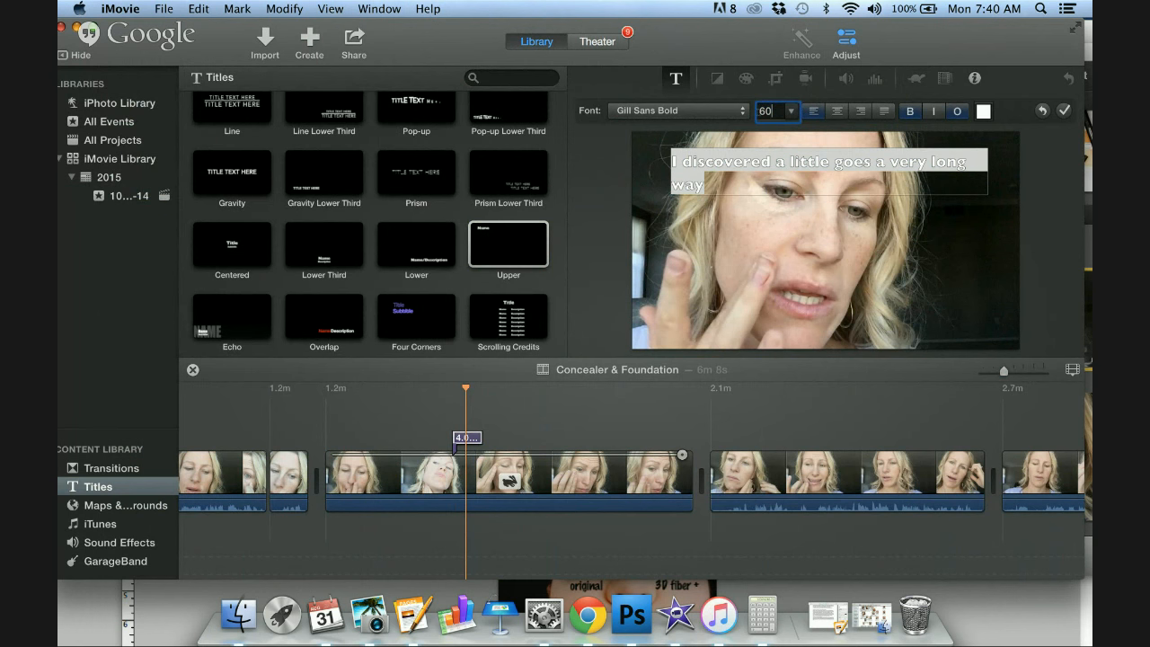
pyautogui.write('60')
pyautogui.press('Return')
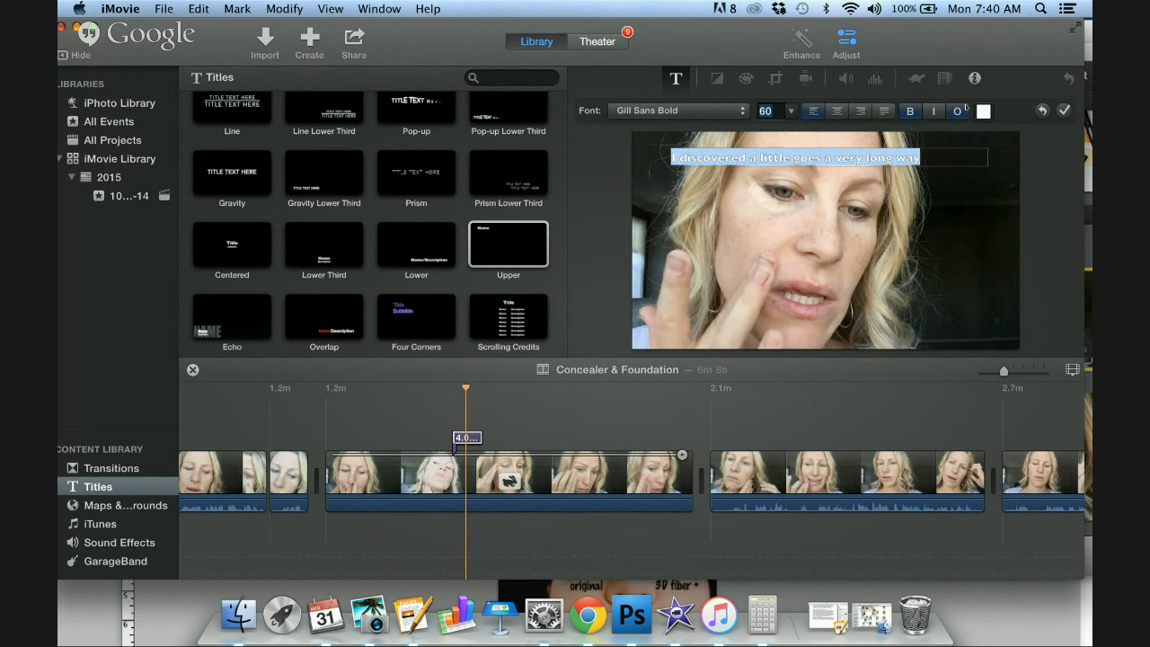
pyautogui.click(839, 112)
pyautogui.click(847, 139)
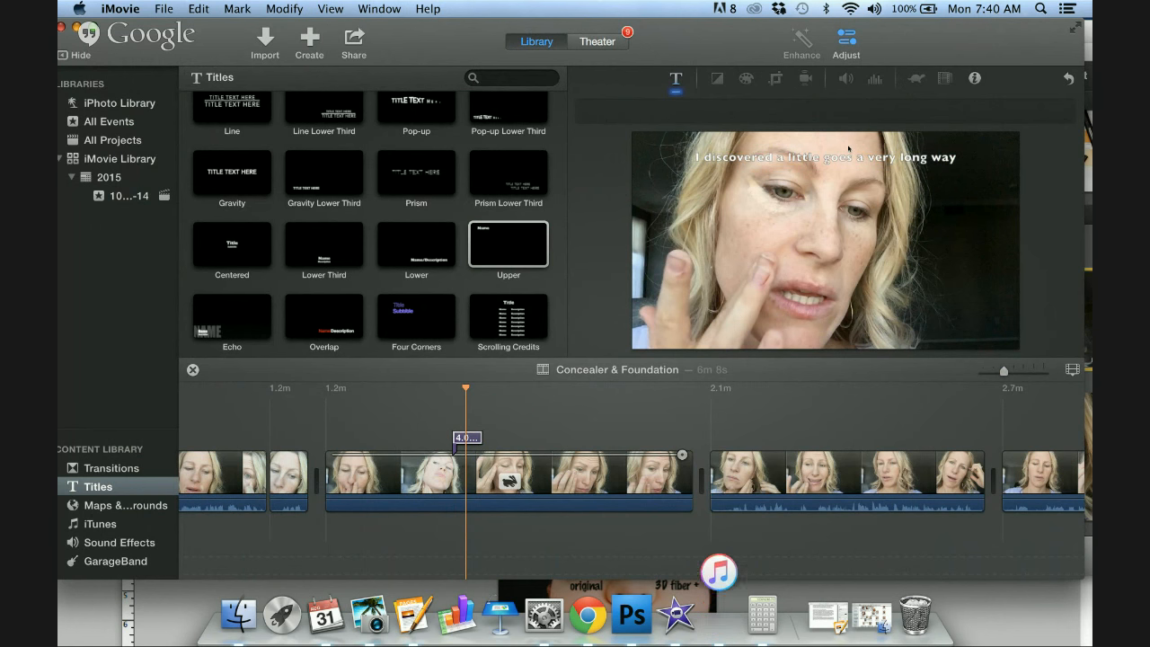
# Move the "I discovered a little goes a very long way" title slightly later over the 2x segment and duplicate it near the segment's start.
pyautogui.moveTo(465, 439)
pyautogui.mouseDown()
pyautogui.moveTo(544, 438)
pyautogui.moveTo(483, 438)
pyautogui.mouseUp()
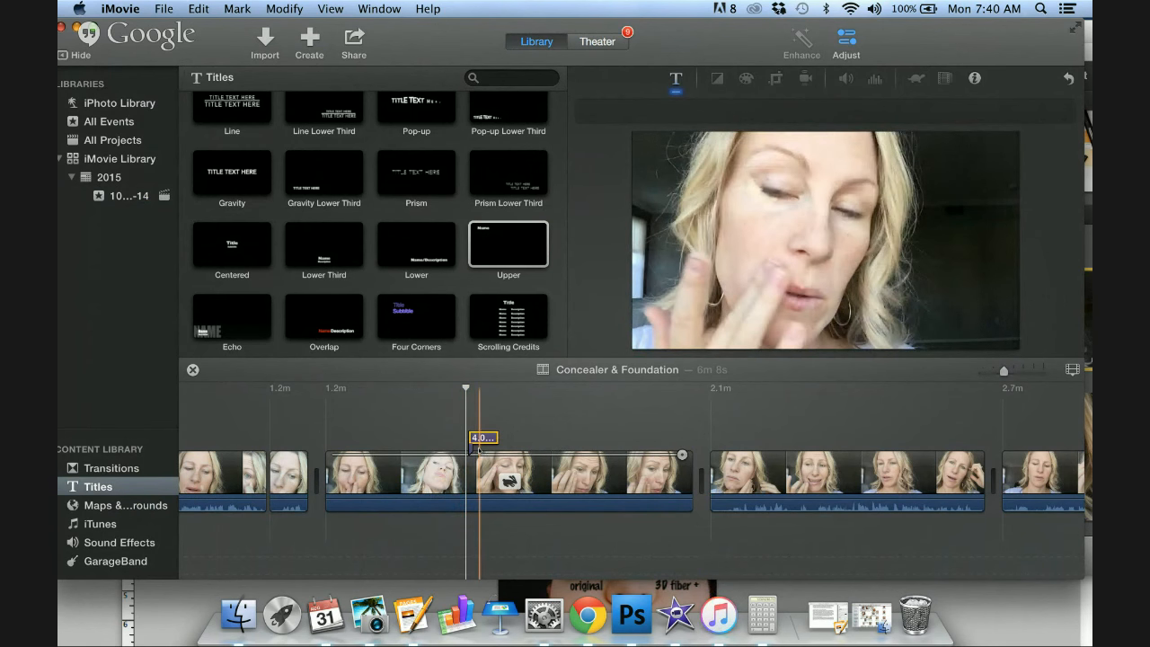
pyautogui.click(324, 441)
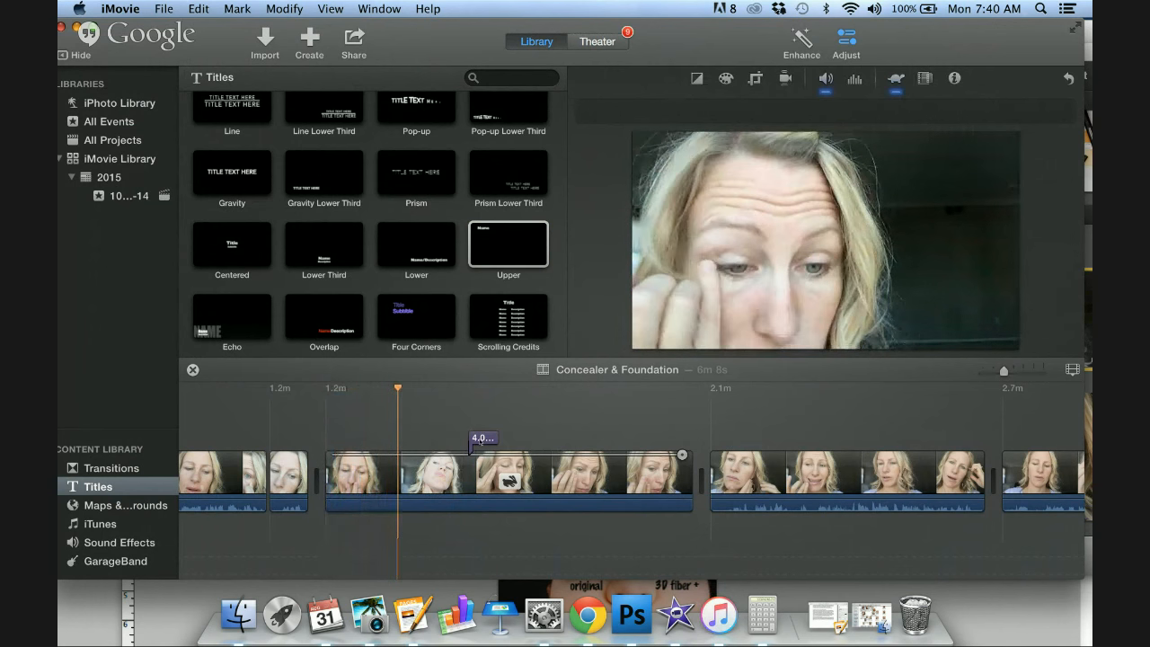
pyautogui.click(479, 439)
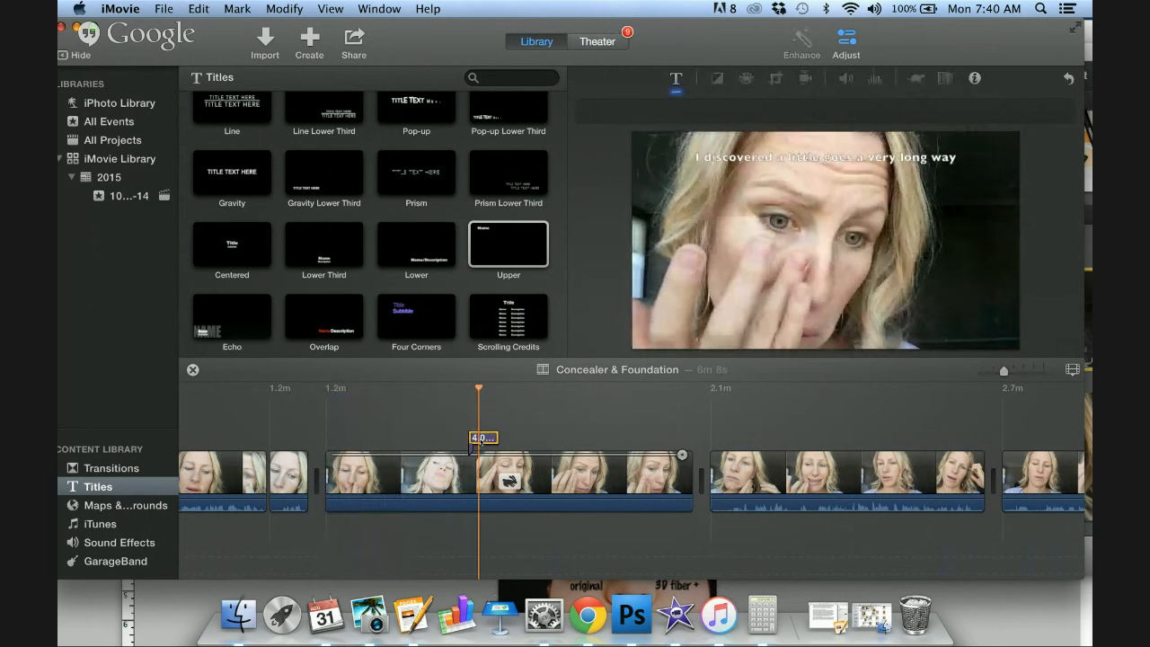
pyautogui.click(520, 433)
pyautogui.moveTo(485, 439); pyautogui.dragTo(358, 439)
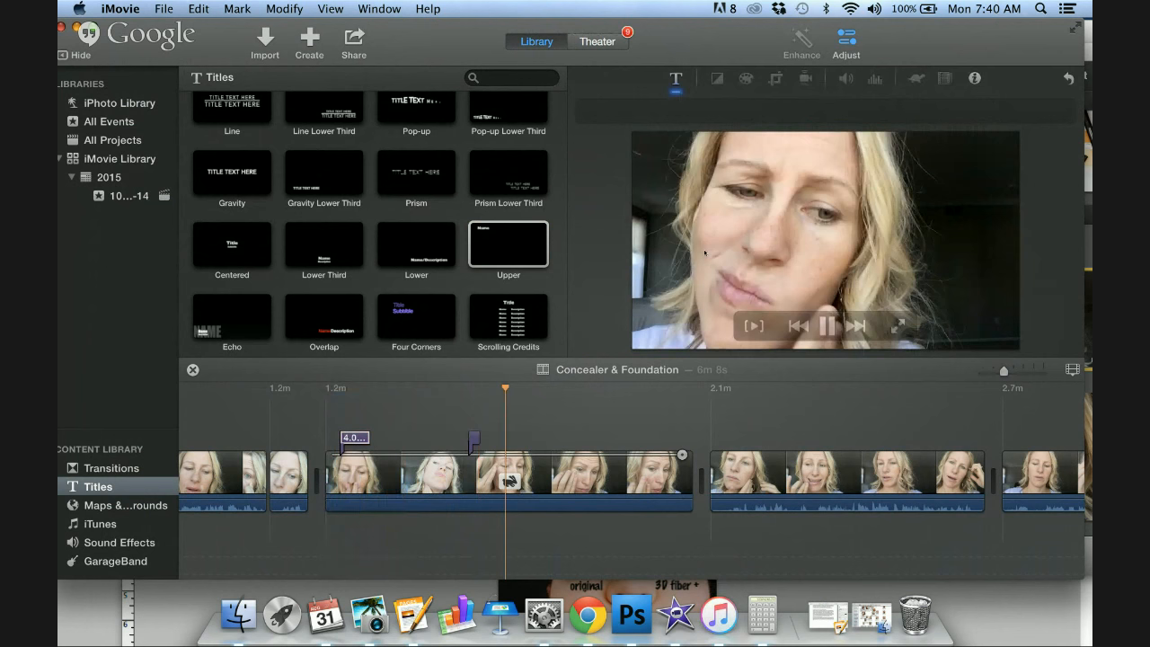
# Replace the text of the title near the segment's start with "Wow! This is really covering everything up!".
pyautogui.click(350, 426)
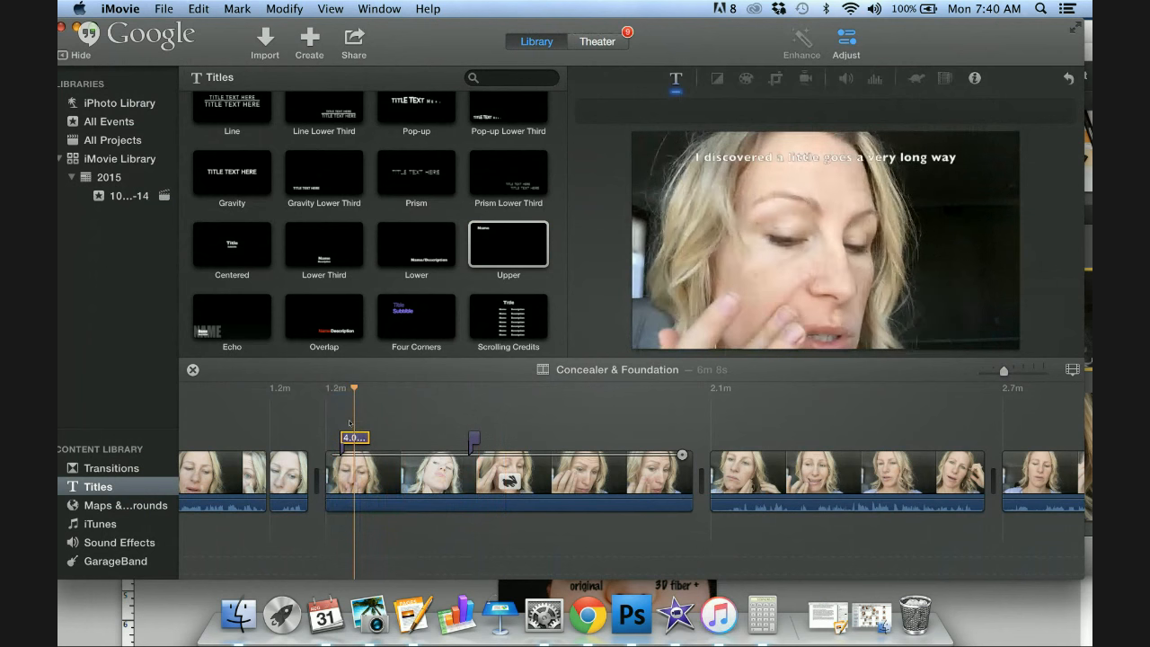
pyautogui.click(349, 424)
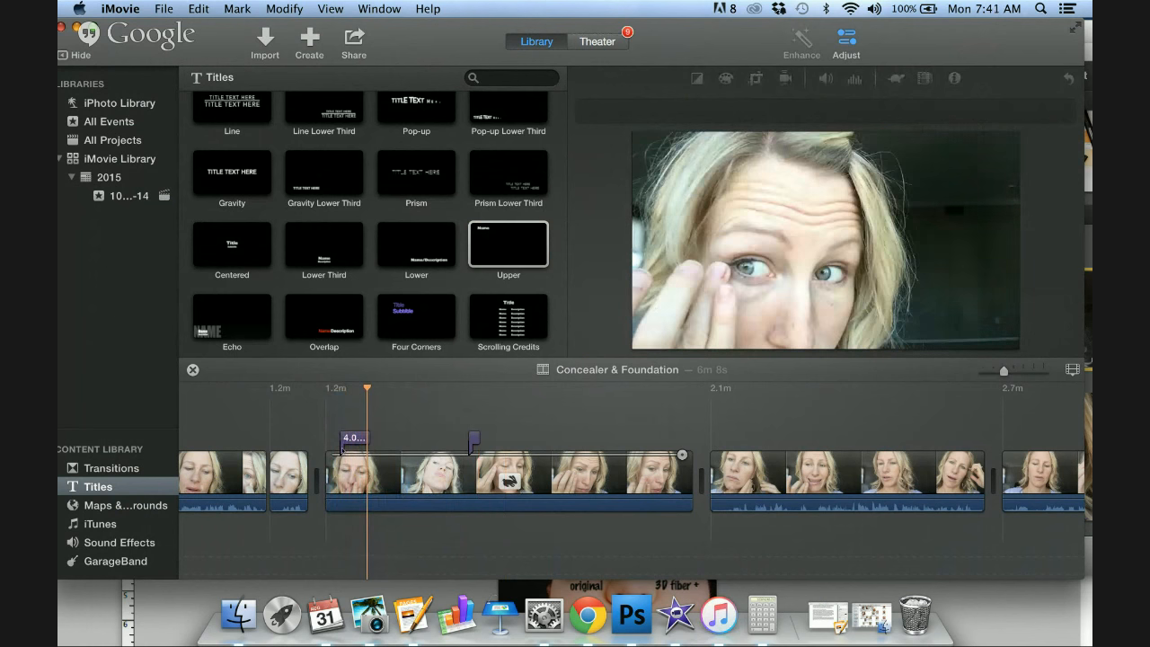
pyautogui.click(355, 437)
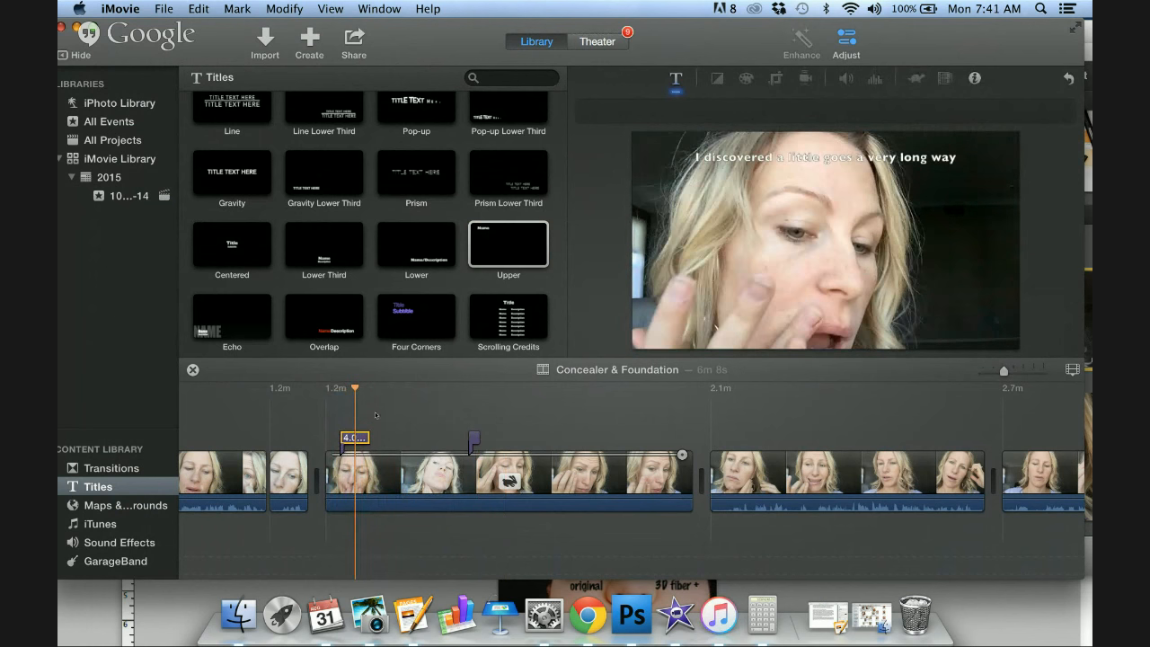
pyautogui.click(737, 159)
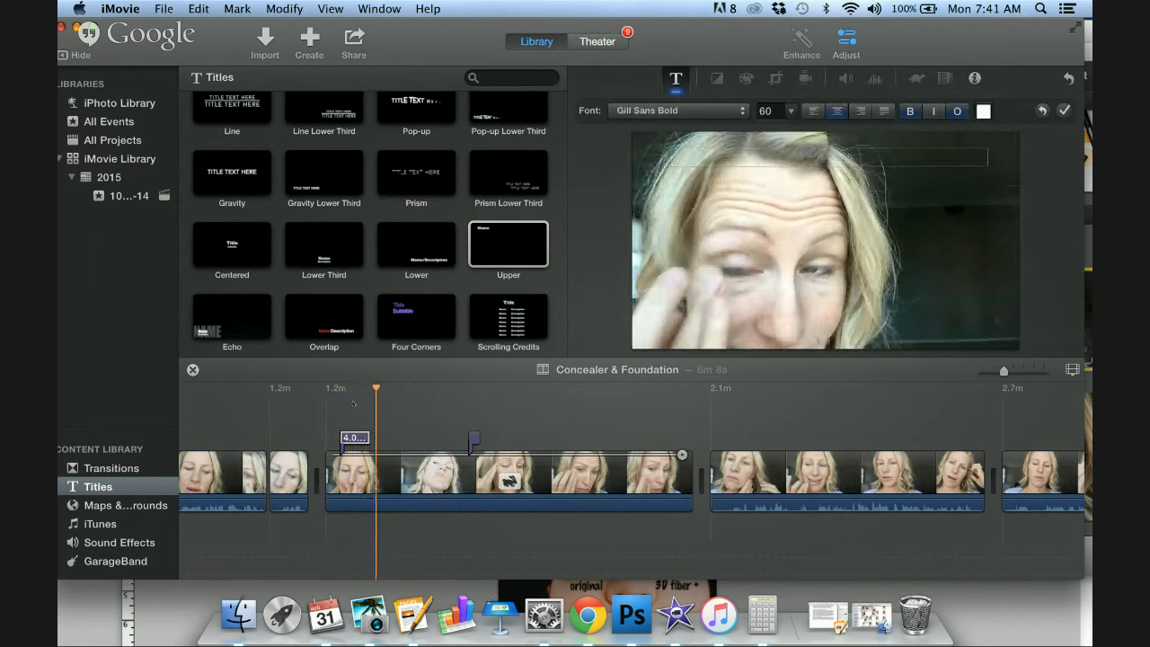
pyautogui.press('space')
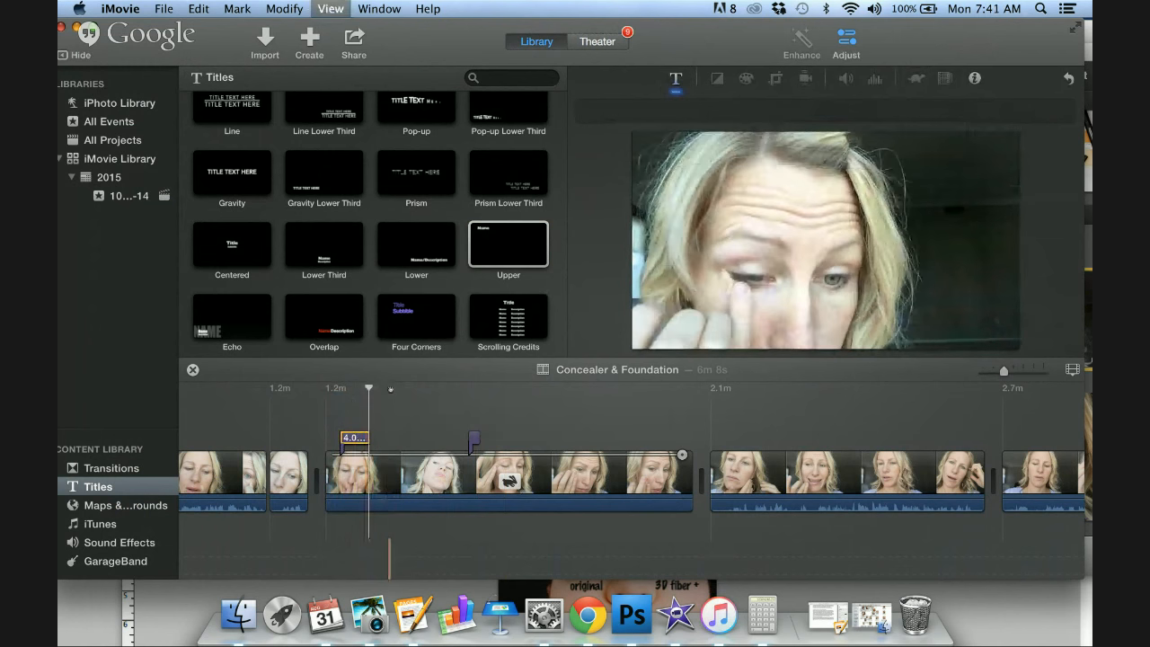
pyautogui.click(348, 397)
pyautogui.click(358, 442)
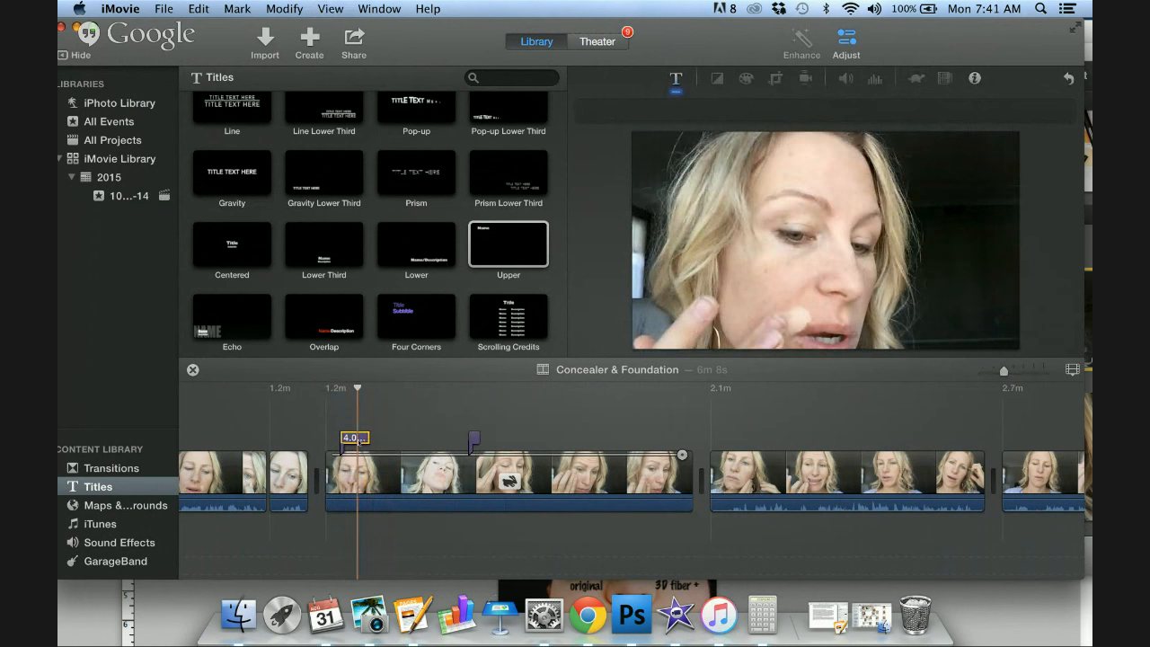
pyautogui.click(735, 160)
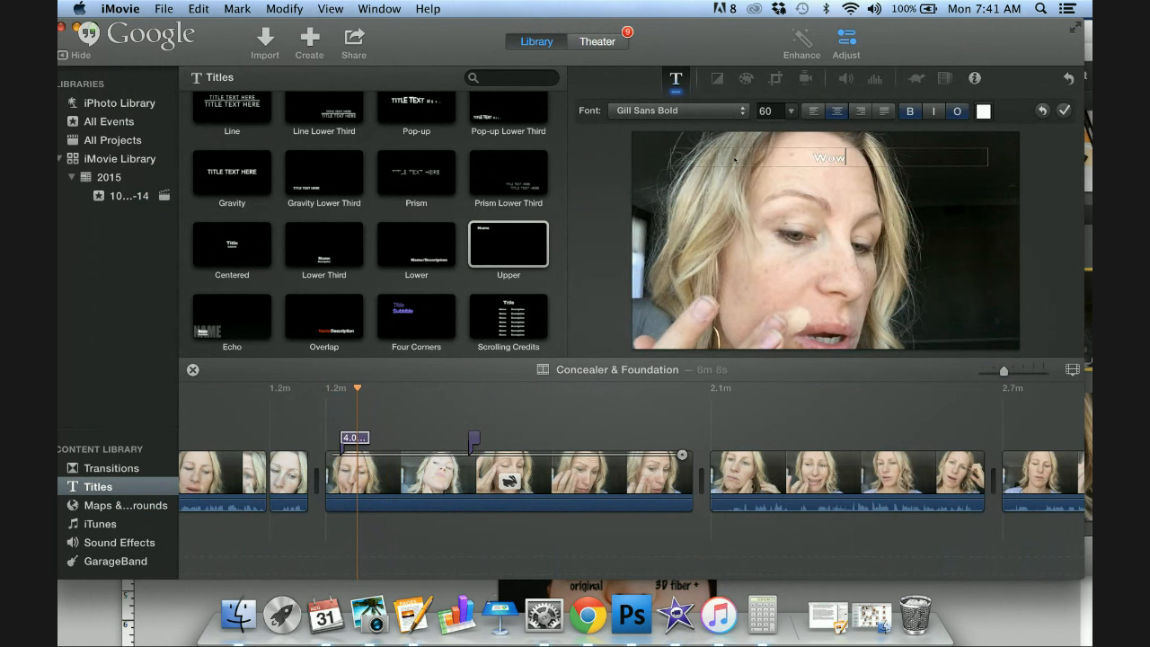
pyautogui.write('Wow! This is really covering everything up!')
# Rearrange the two titles so "I discovered" comes first near the segment's start, and extend it to 8.6 seconds.
pyautogui.click(336, 422)
pyautogui.press('space')
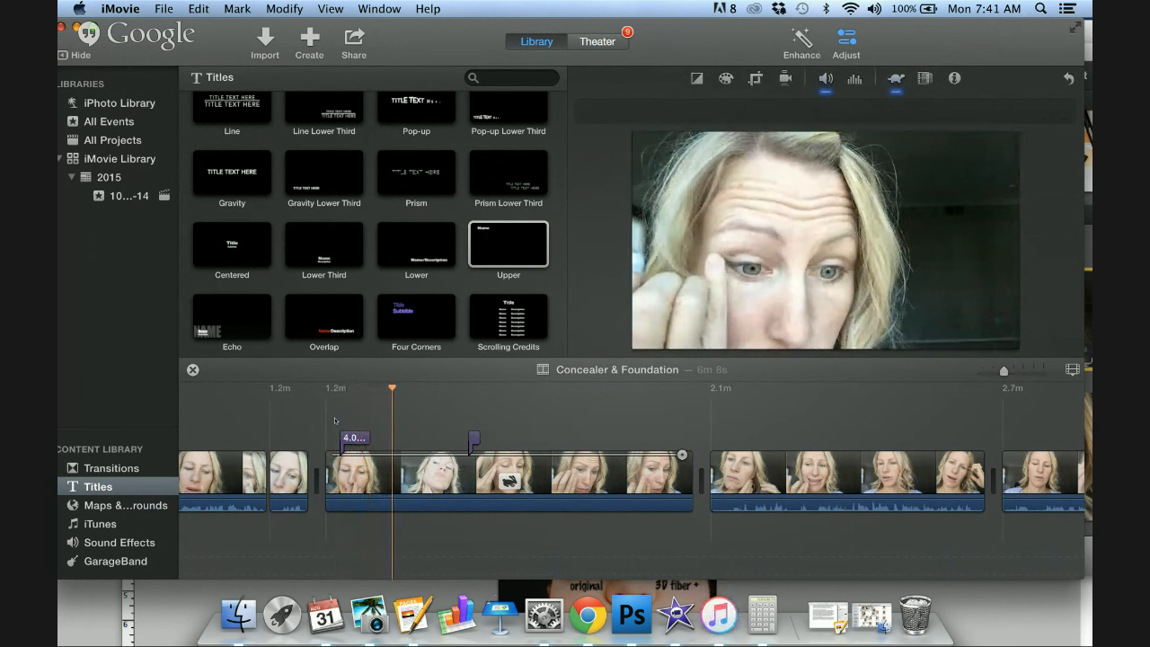
pyautogui.moveTo(352, 439)
pyautogui.mouseDown()
pyautogui.moveTo(526, 441)
pyautogui.moveTo(341, 440)
pyautogui.moveTo(355, 440)
pyautogui.mouseUp()
pyautogui.click(351, 438)
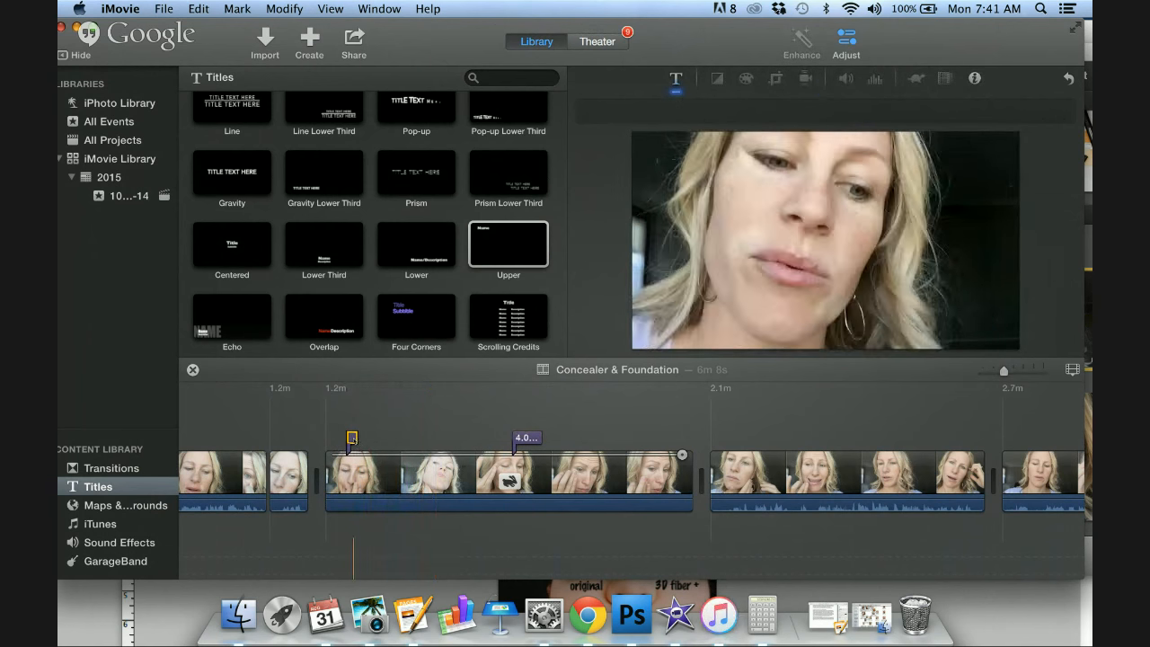
pyautogui.moveTo(356, 438); pyautogui.dragTo(411, 437)
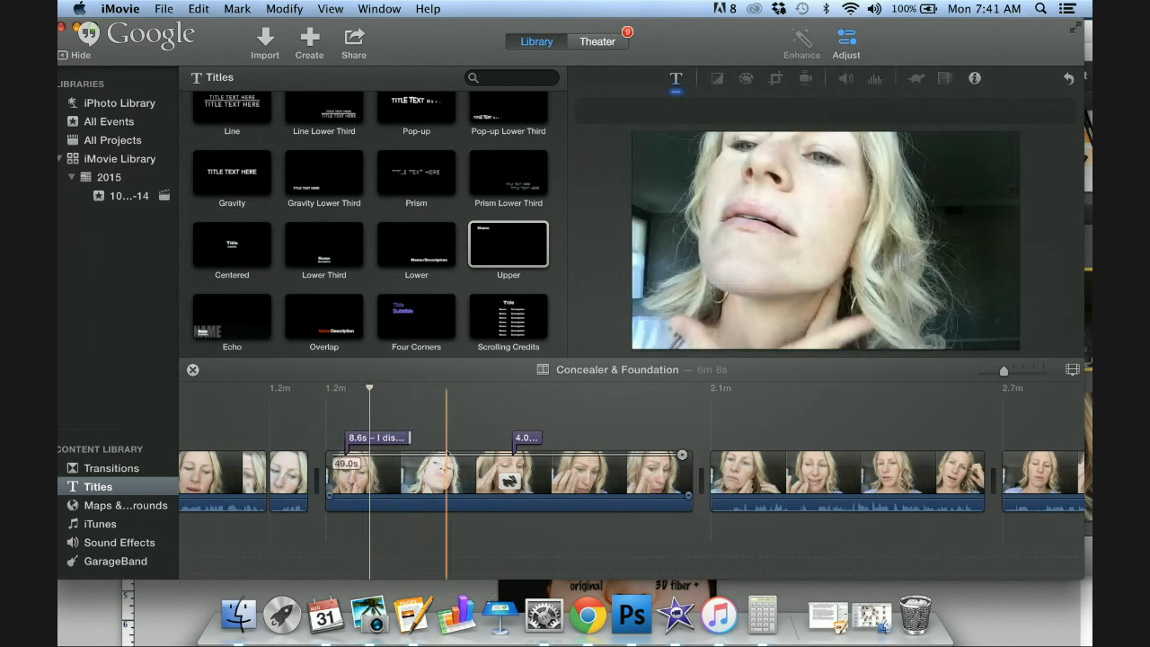
pyautogui.click(433, 457)
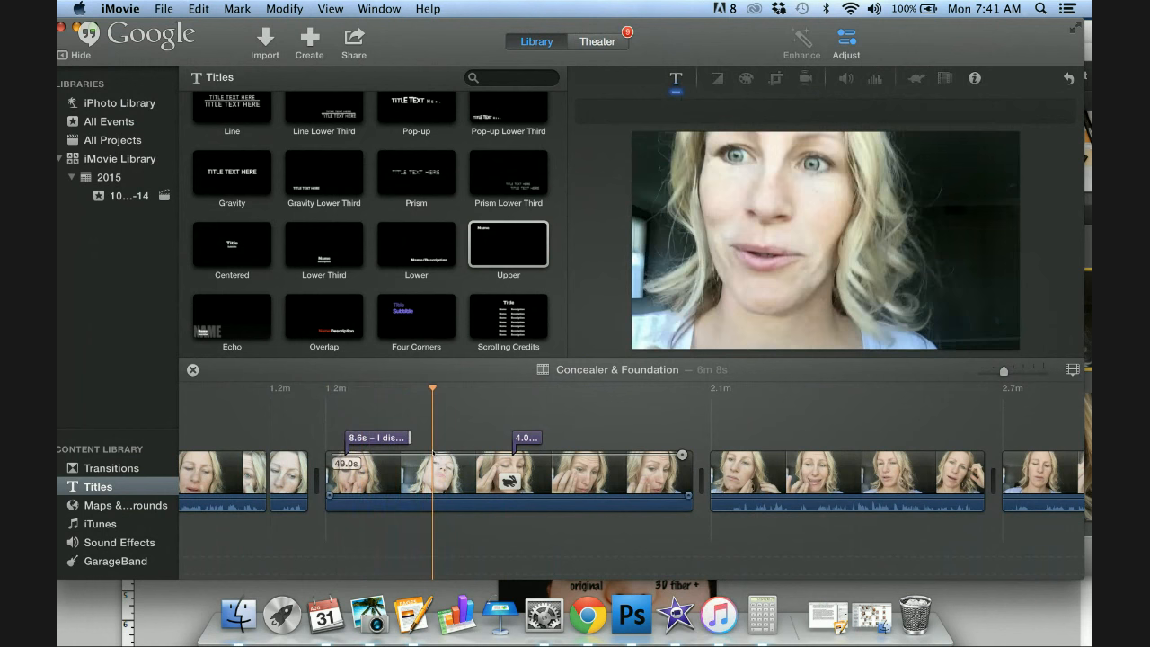
# Return the 2x segment's speed to Normal and detach its audio.
pyautogui.click(508, 481)
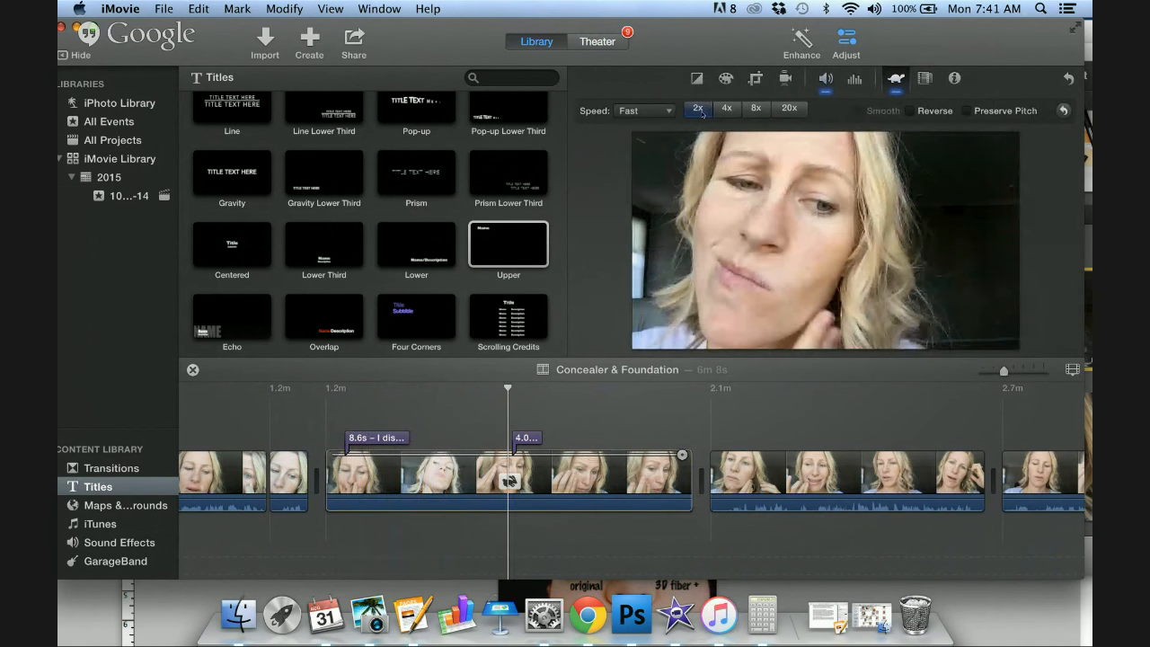
pyautogui.click(643, 111)
pyautogui.click(643, 118)
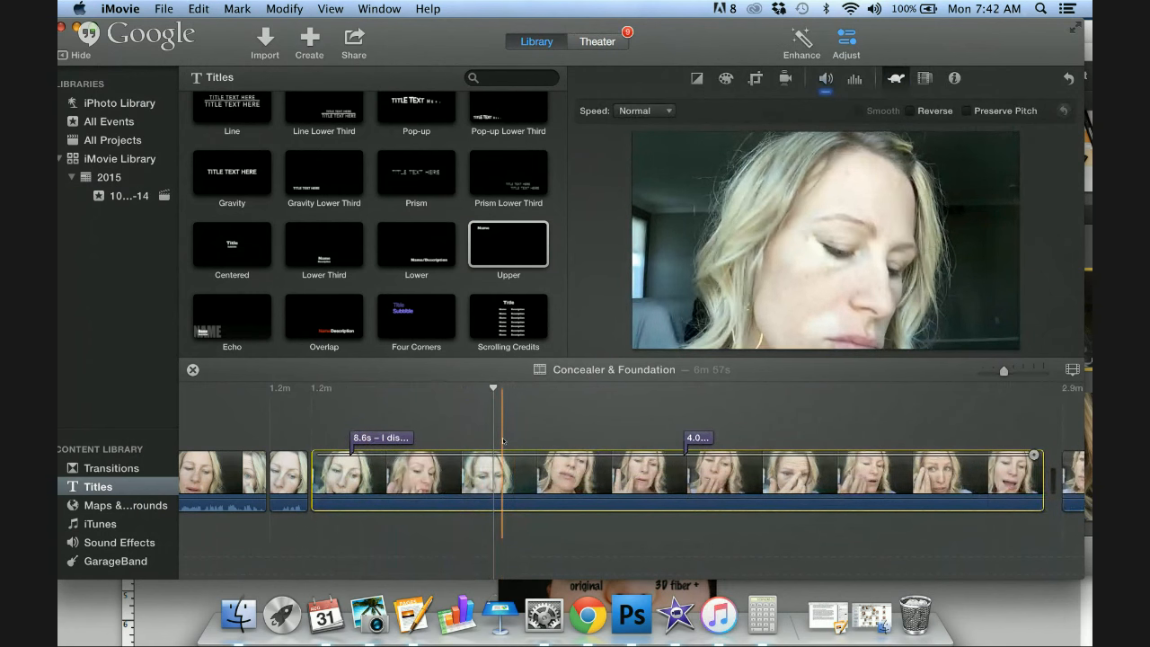
pyautogui.rightClick(503, 466)
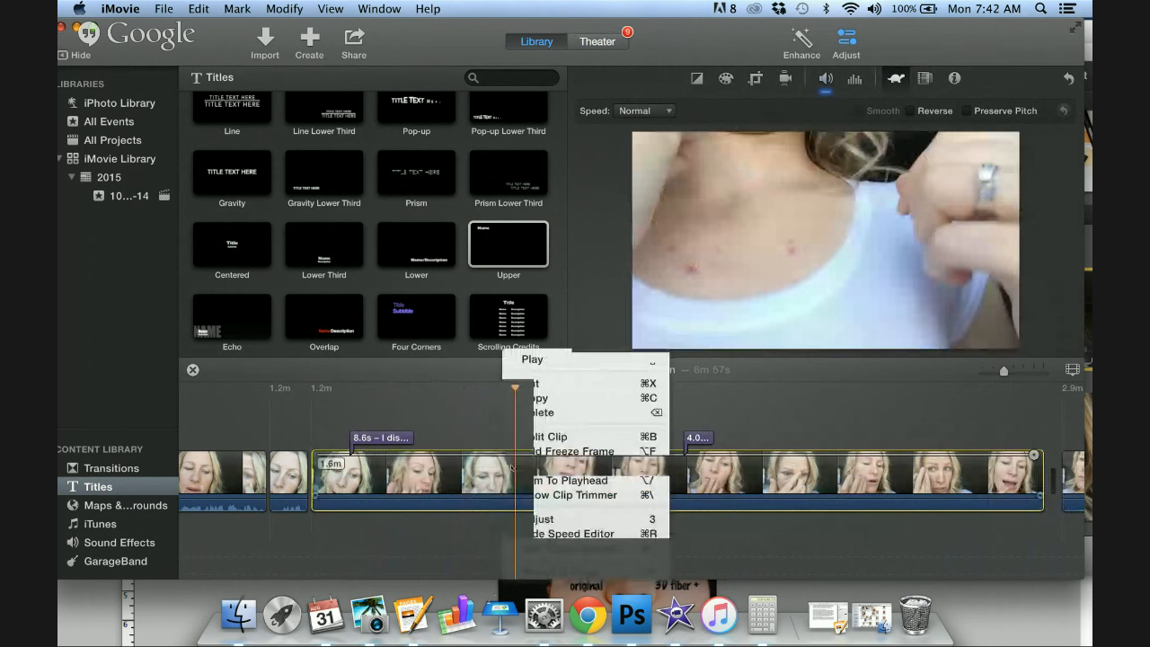
pyautogui.click(507, 445)
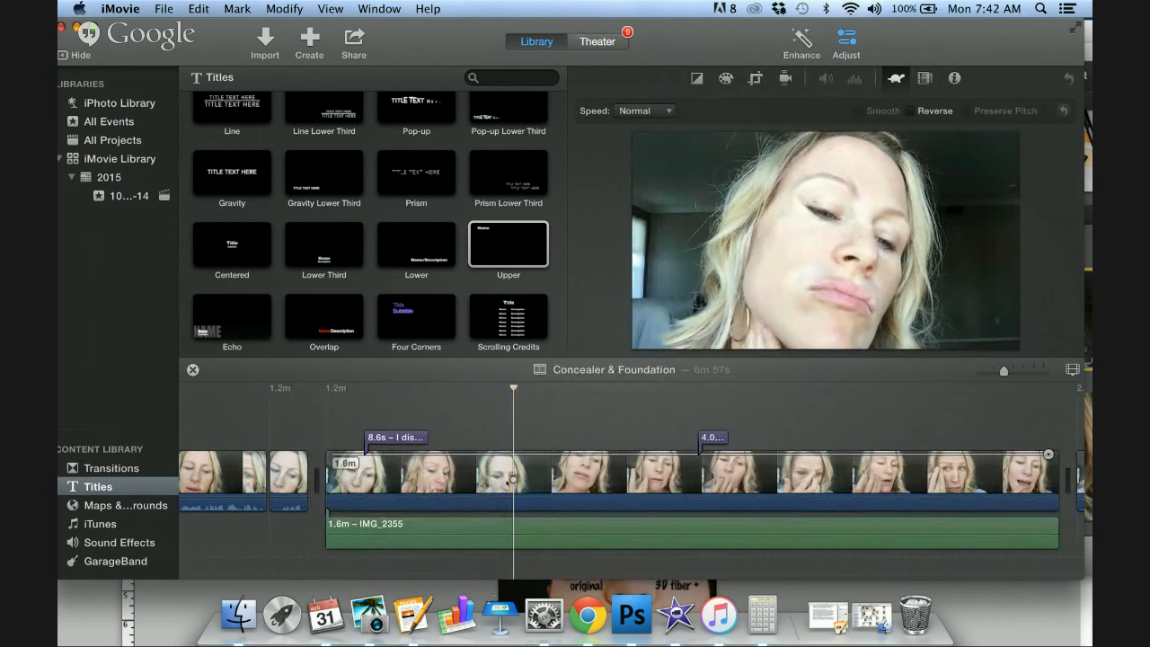
# Split the segment about 25 seconds in and again shortly after, and delete the roughly 8-second piece between the cuts.
pyautogui.rightClick(509, 445)
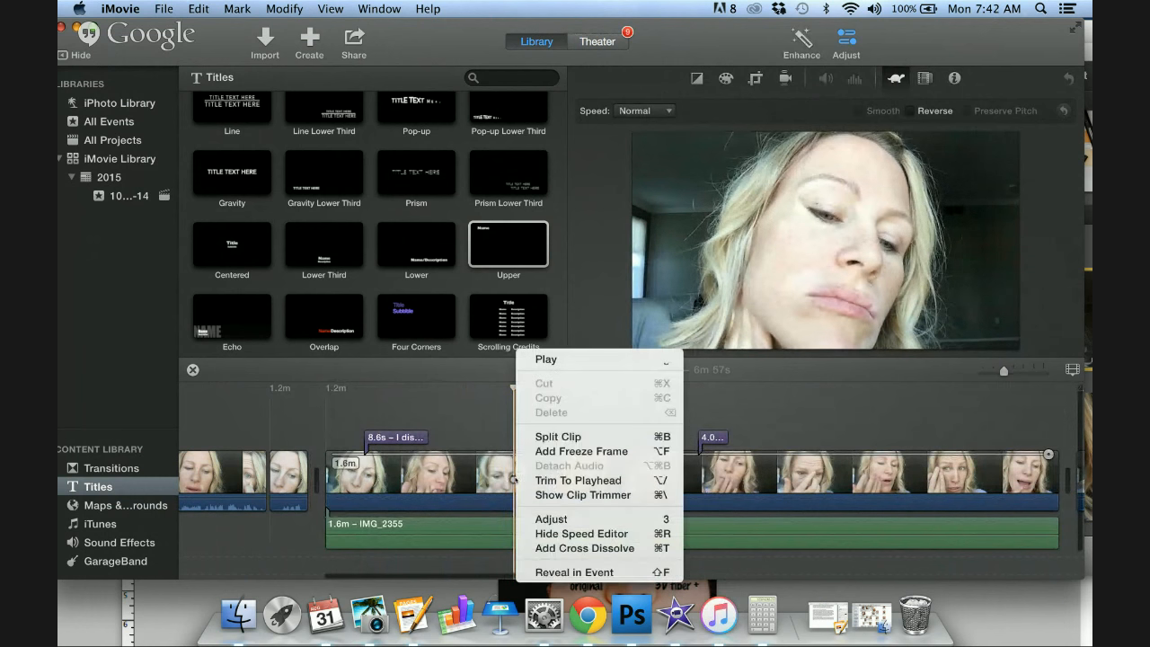
pyautogui.click(526, 444)
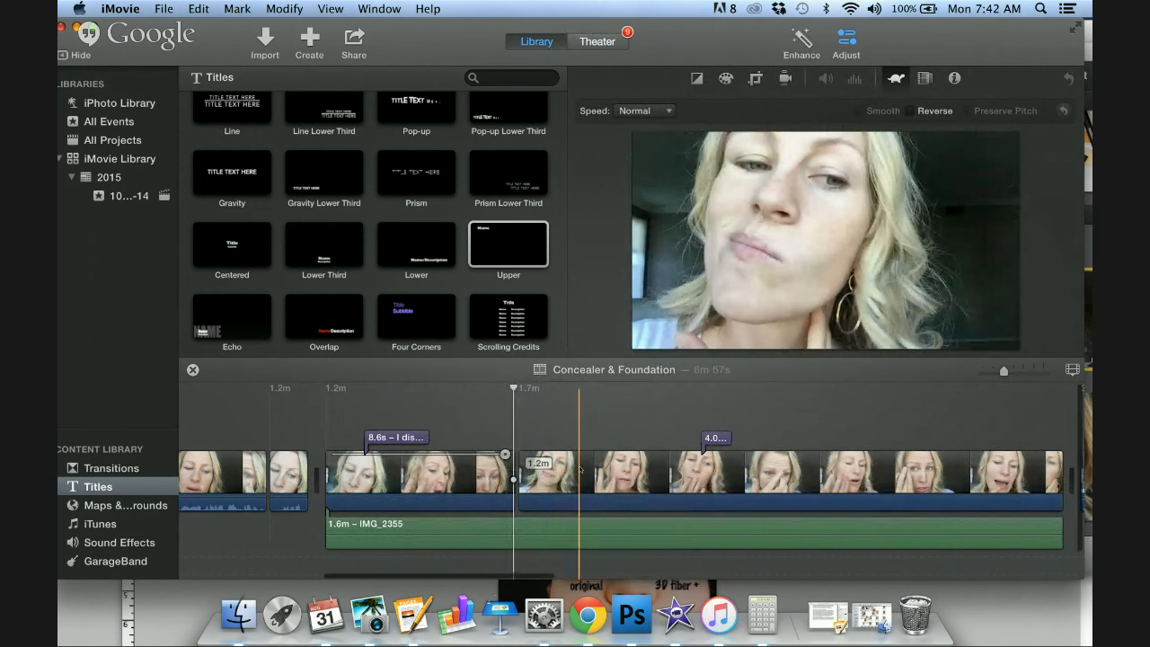
pyautogui.rightClick(579, 469)
pyautogui.click(620, 437)
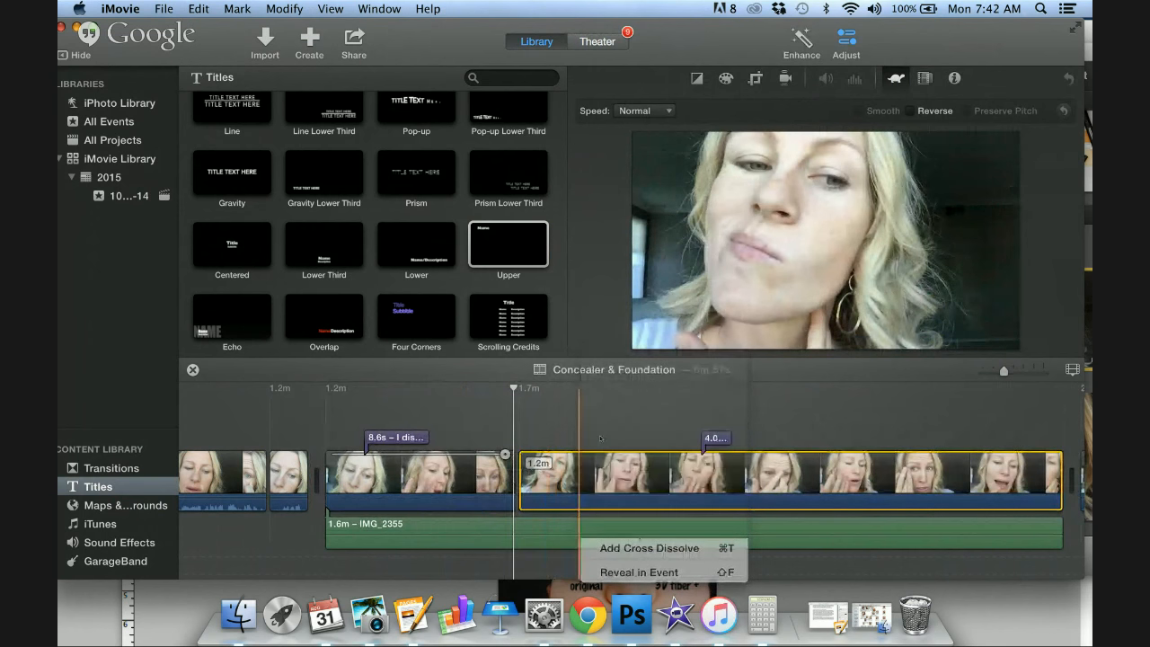
pyautogui.press('Delete')
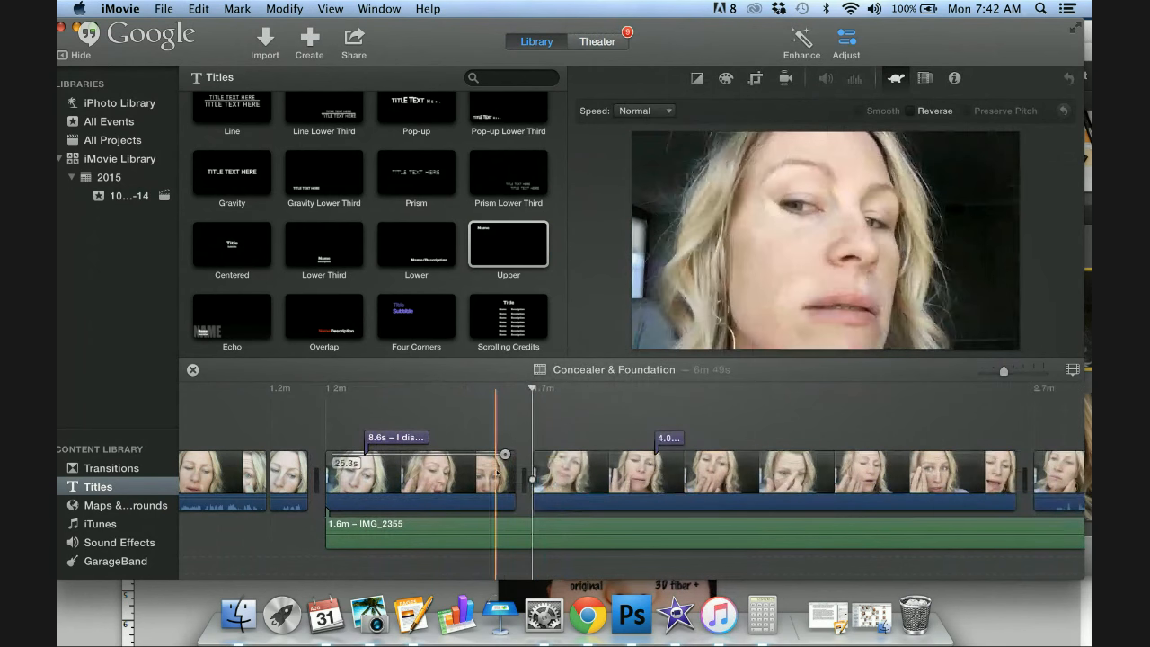
# Set the speed of the 25.3-second piece before the cut to Fast at 2x and play the result into the following clip.
pyautogui.click(499, 473)
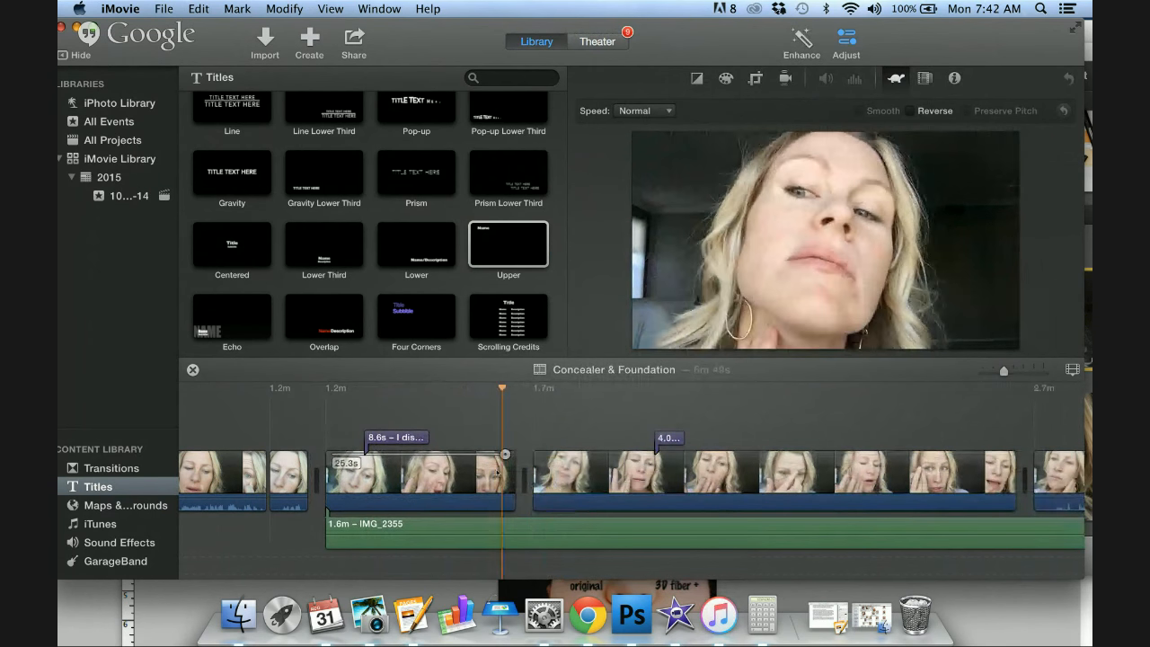
pyautogui.click(643, 110)
pyautogui.click(649, 155)
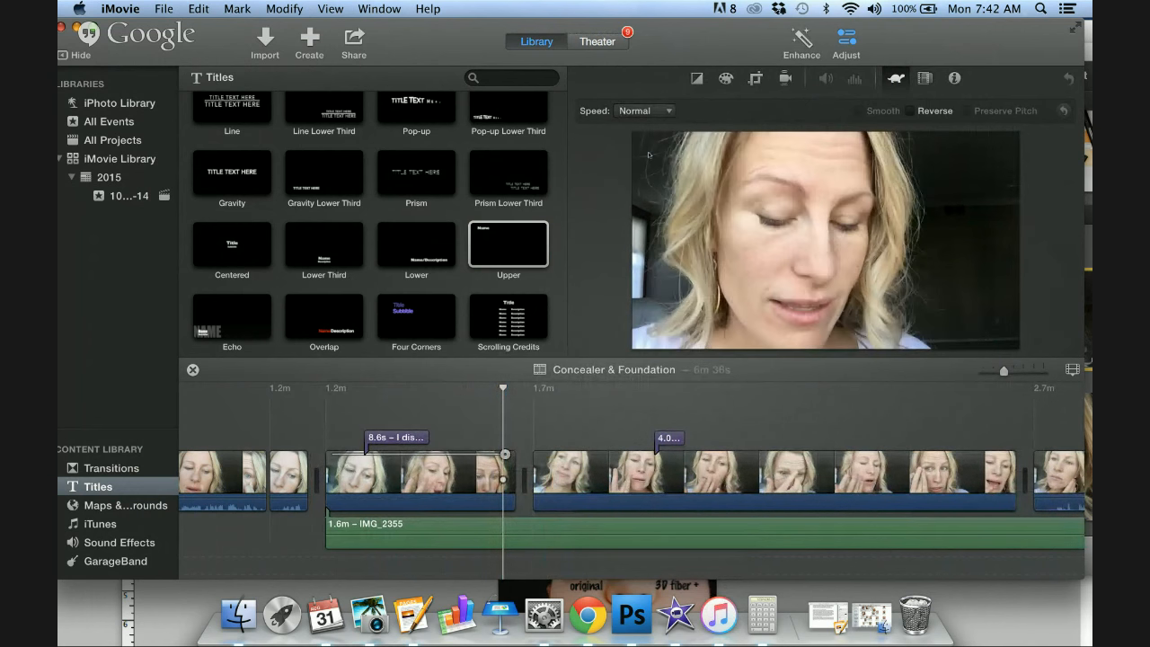
pyautogui.click(403, 420)
pyautogui.press('space')
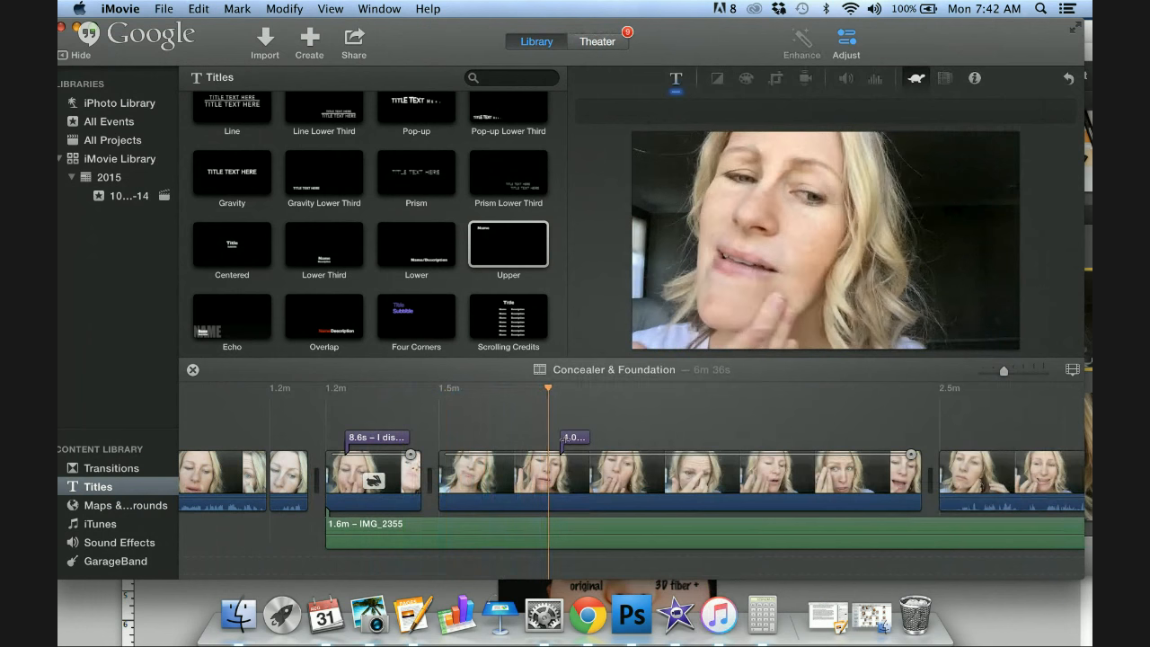
pyautogui.press('space')
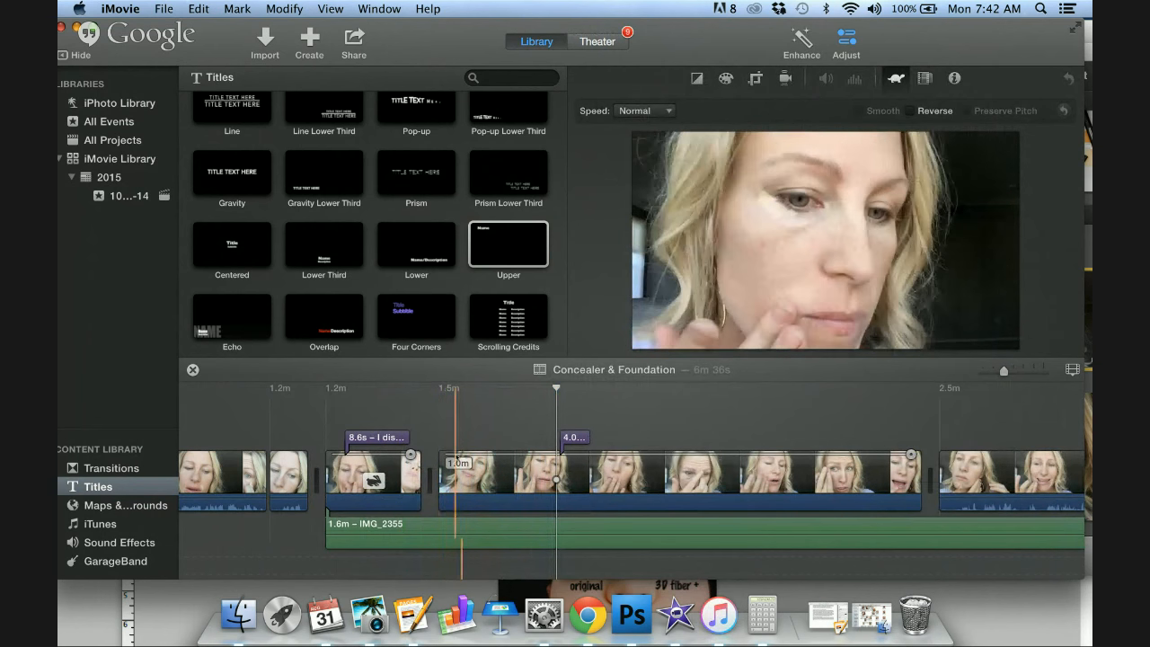
# Split the clip after the sped-up piece at 5.8 seconds and again further on, and delete the roughly 9-second piece between the cuts.
pyautogui.rightClick(479, 468)
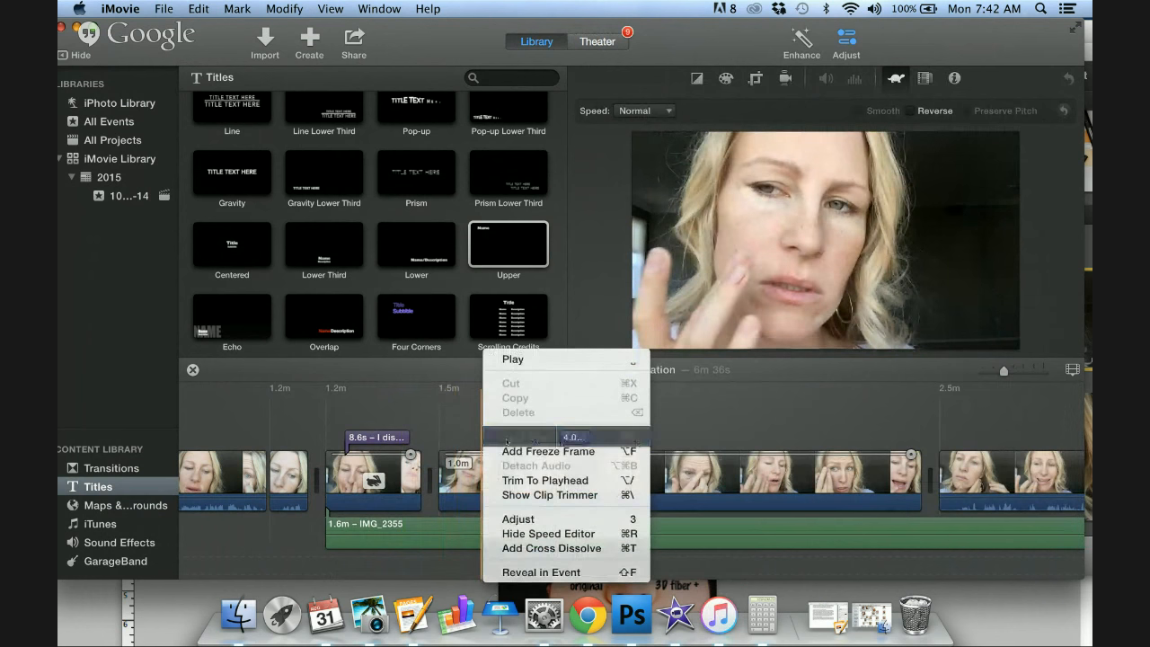
pyautogui.click(508, 430)
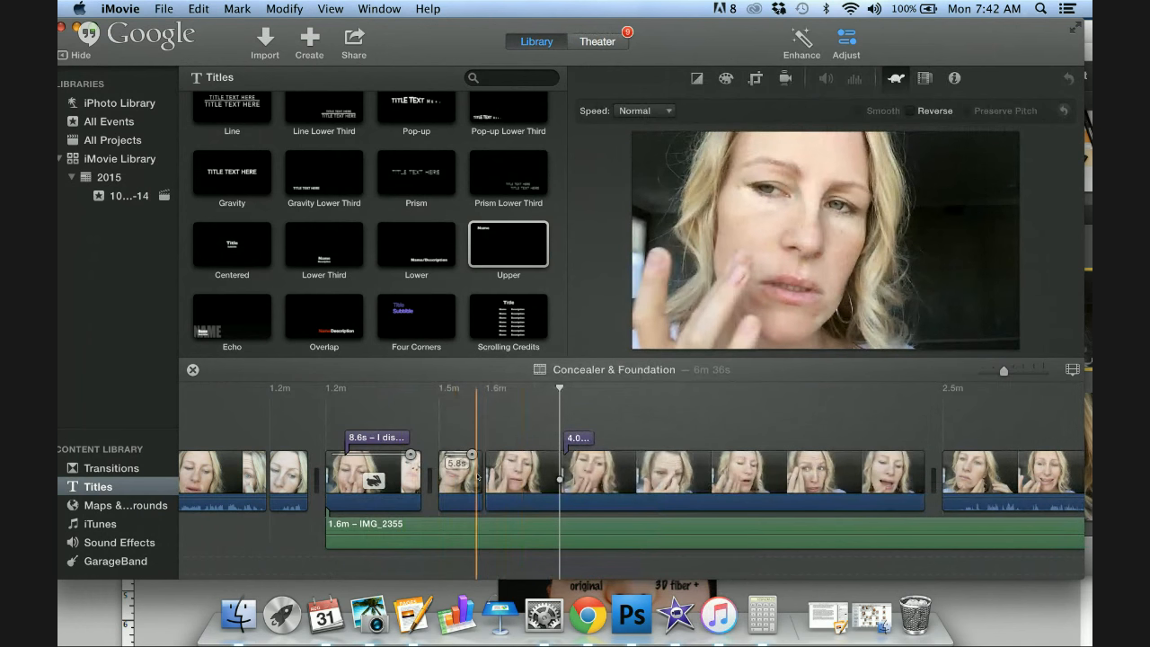
pyautogui.click(506, 478)
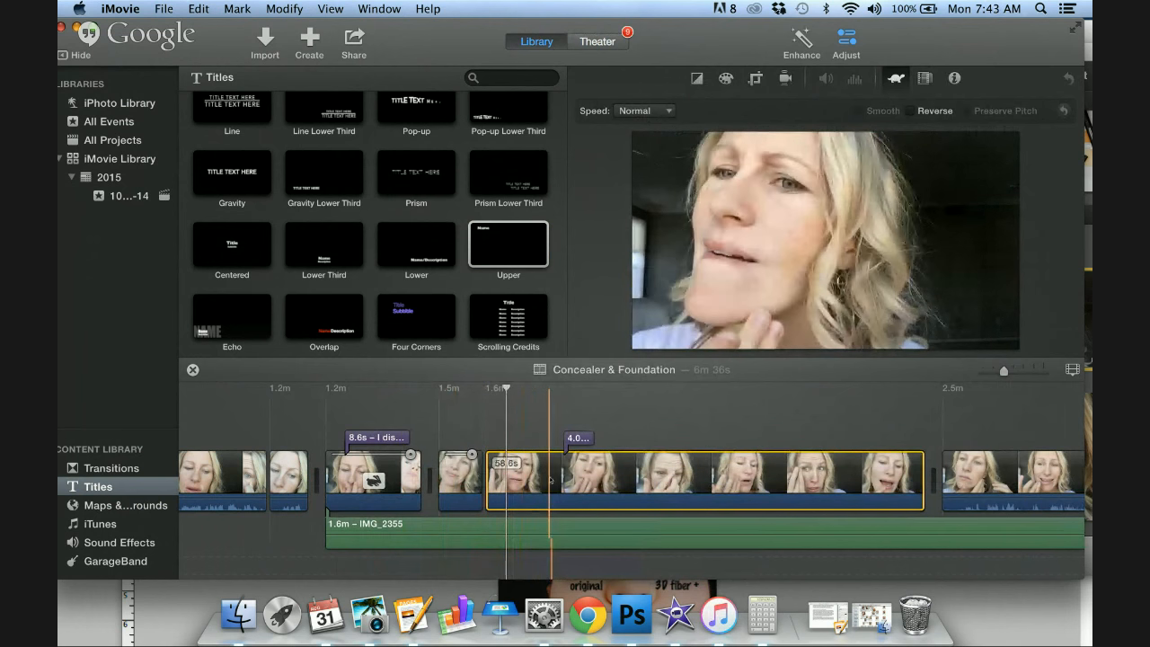
pyautogui.press('space')
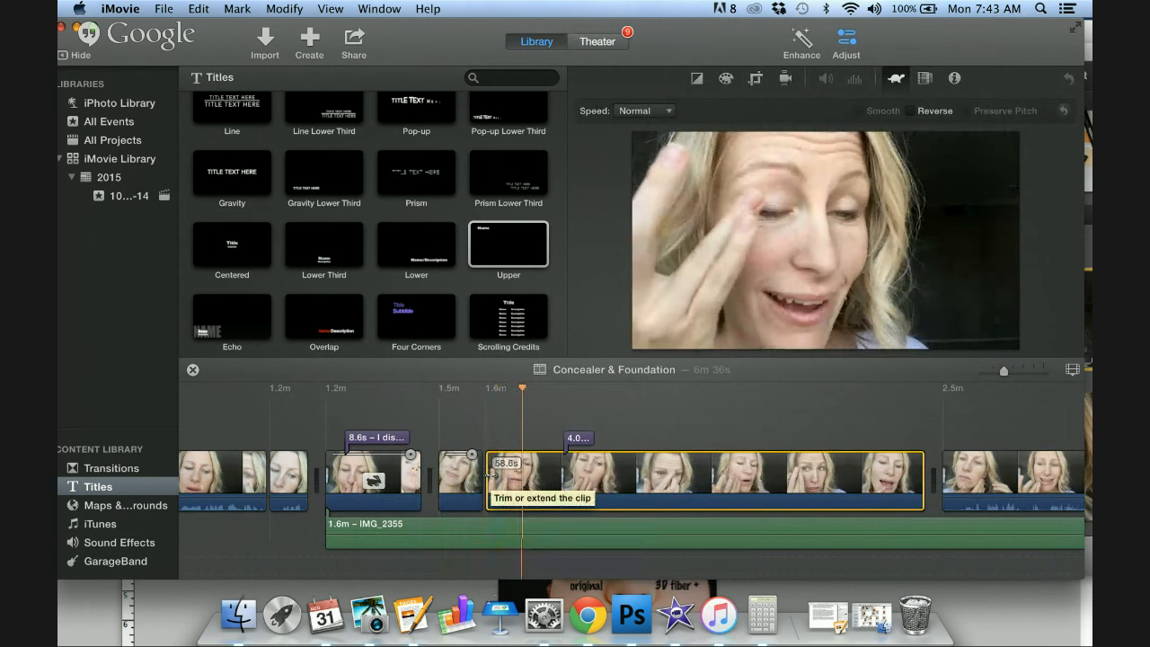
pyautogui.rightClick(554, 490)
pyautogui.click(584, 434)
pyautogui.click(521, 476)
pyautogui.press('Delete')
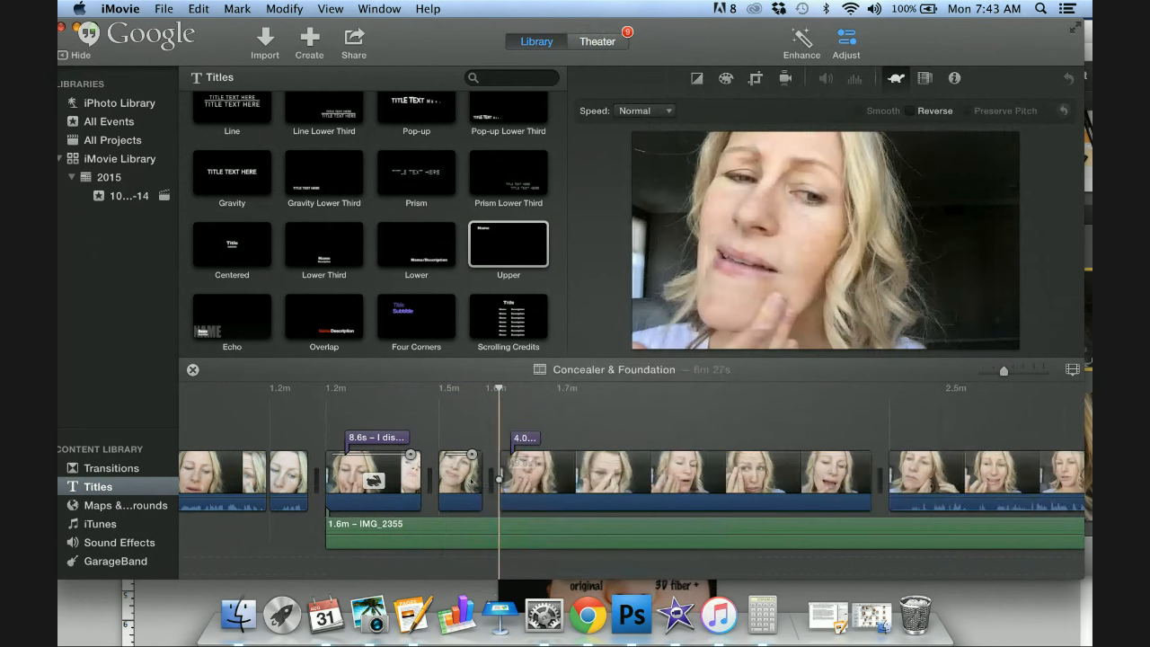
# Play back the sped-up piece and the 5.8-second clip that follows it to review the new cuts.
pyautogui.click(387, 478)
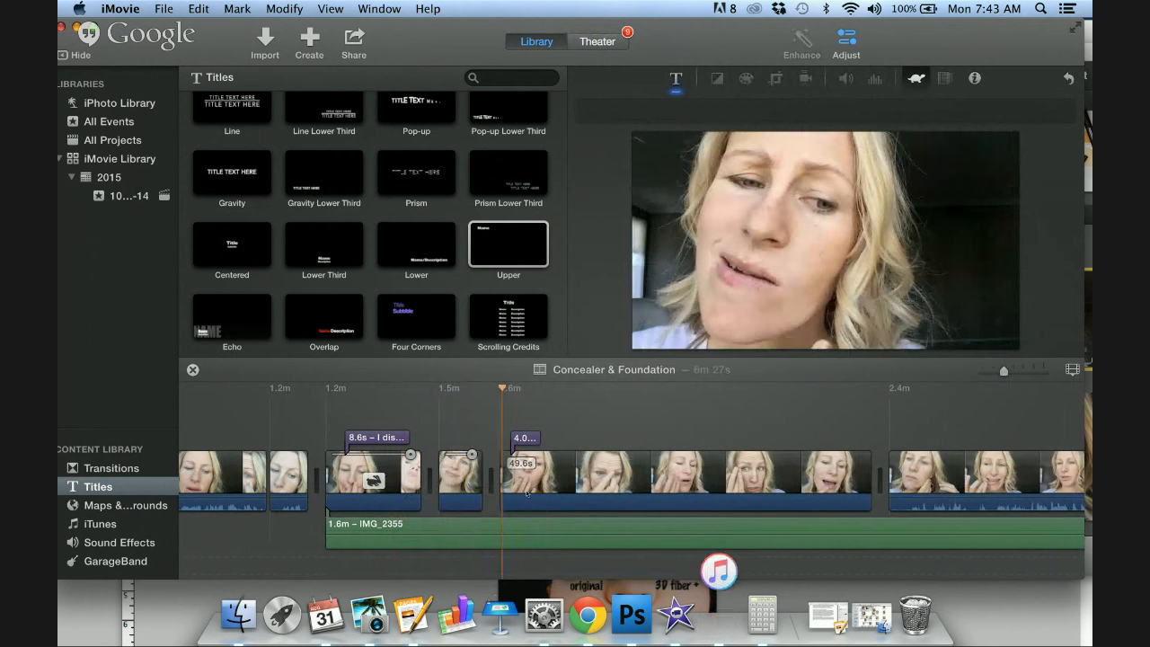
pyautogui.click(457, 470)
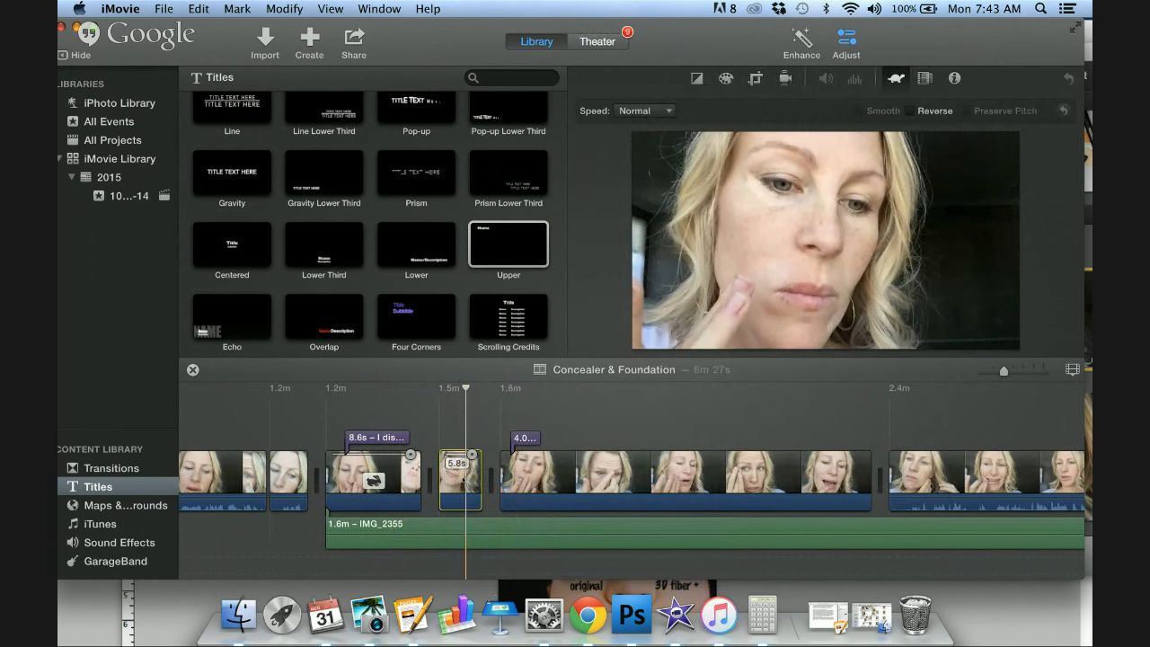
pyautogui.press('space')
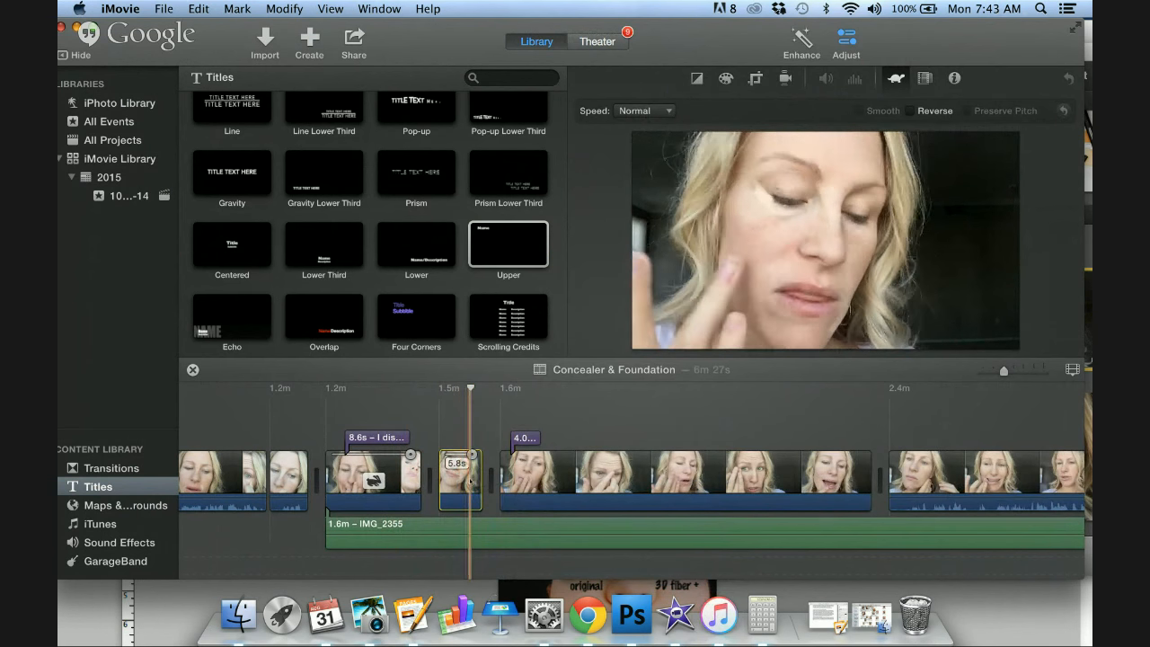
# Split the 5.8-second clip near its end and delete the leftover 1.6-second piece.
pyautogui.rightClick(469, 479)
pyautogui.click(497, 438)
pyautogui.click(488, 479)
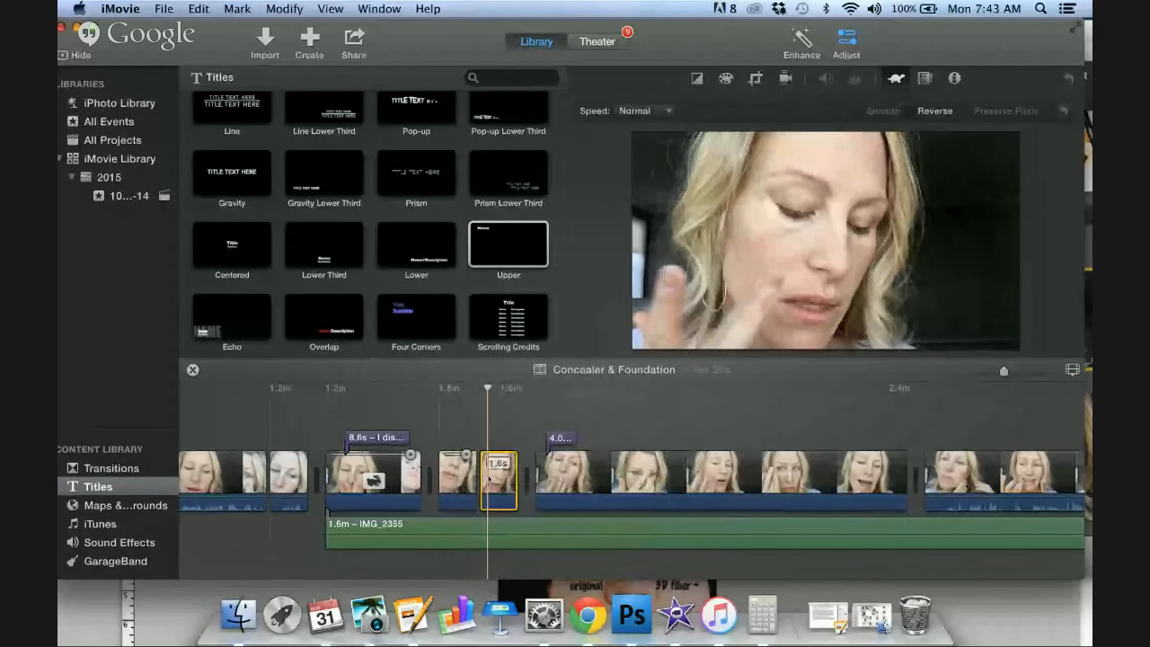
pyautogui.press('Delete')
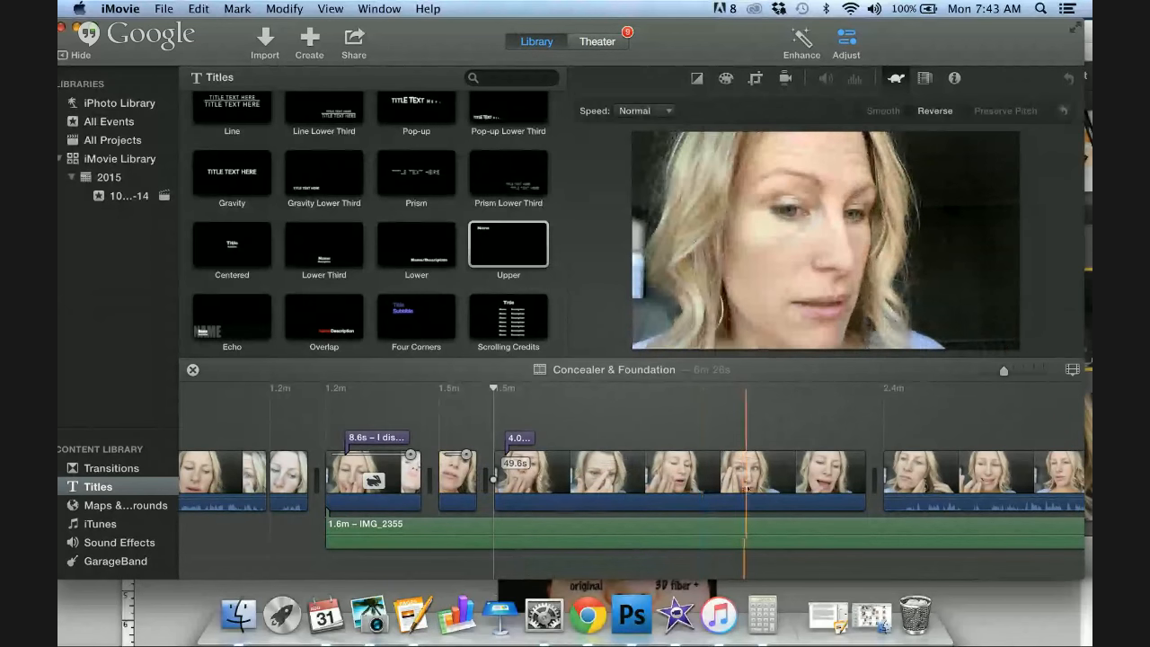
# Split the 49.6-second clip about halfway through, leaving a 24.2-second second piece.
pyautogui.rightClick(685, 493)
pyautogui.click(704, 439)
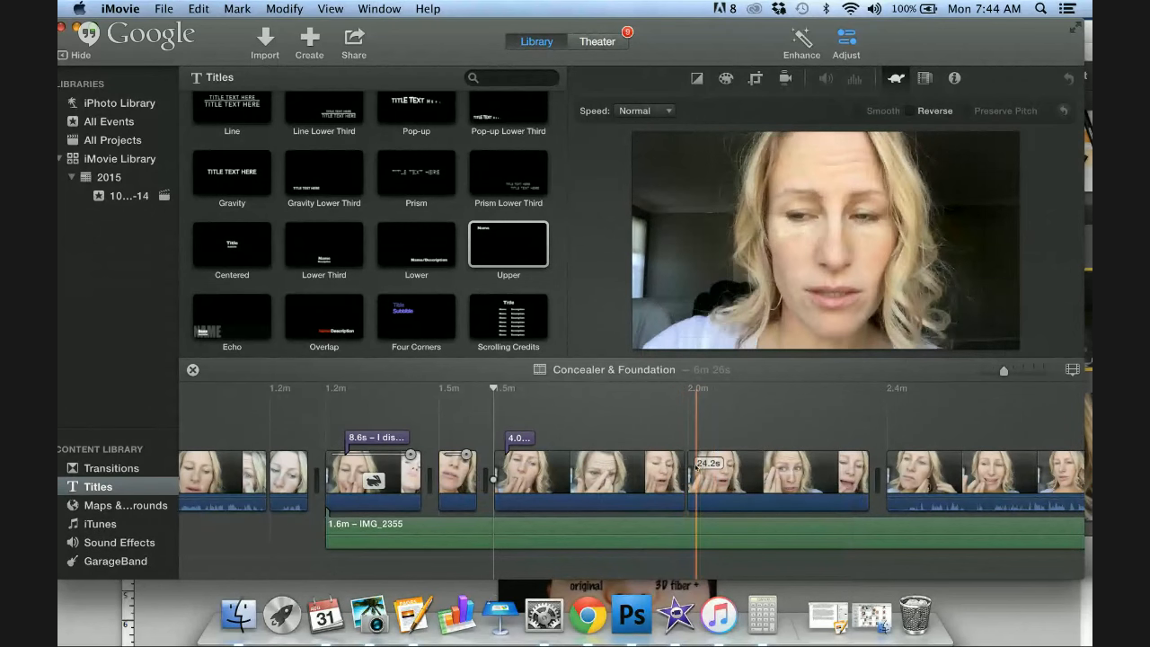
pyautogui.click(703, 467)
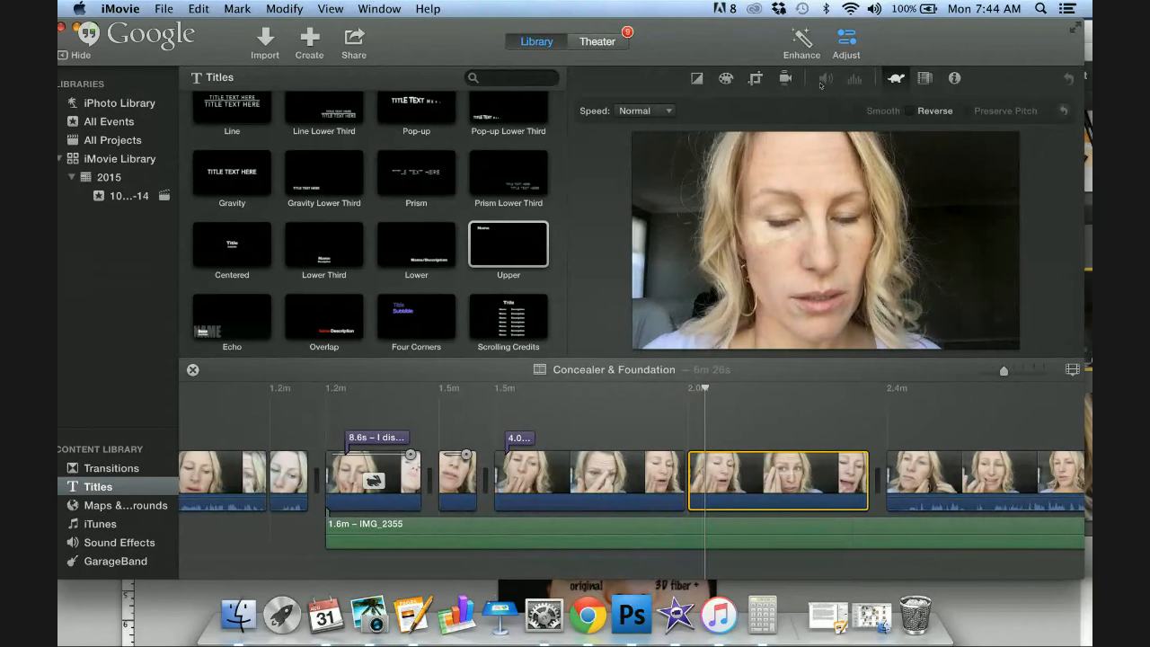
# Split the detached IMG_2355 audio at the start and end of the 24.2-second clip to isolate a 24.0-second piece.
pyautogui.click(784, 532)
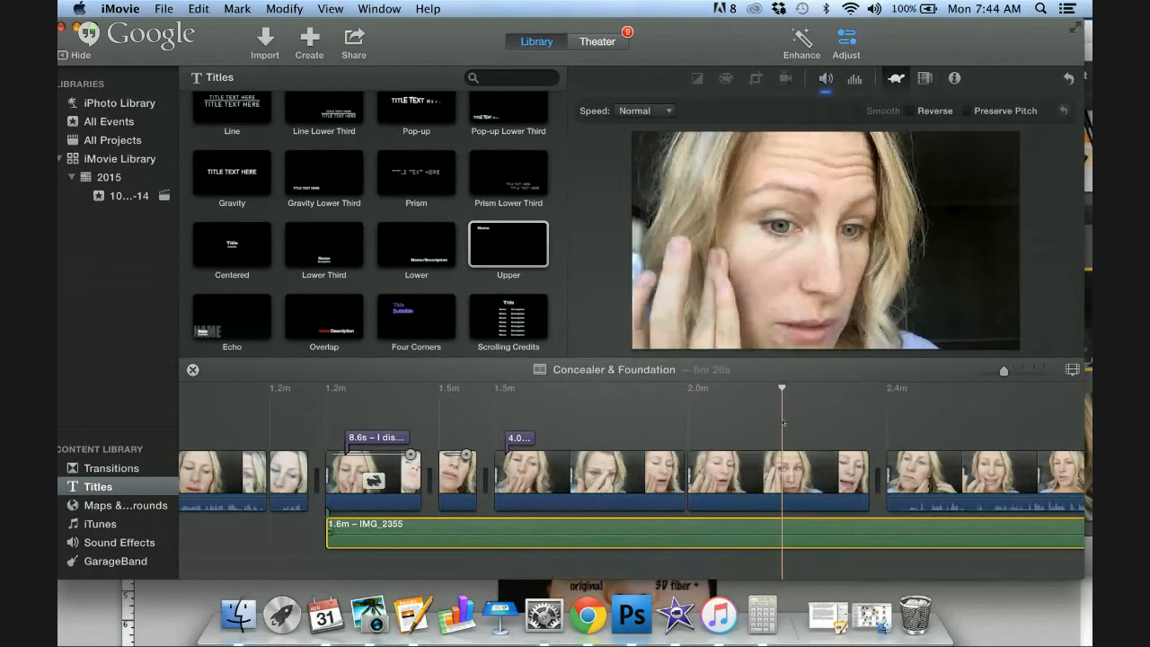
pyautogui.click(826, 78)
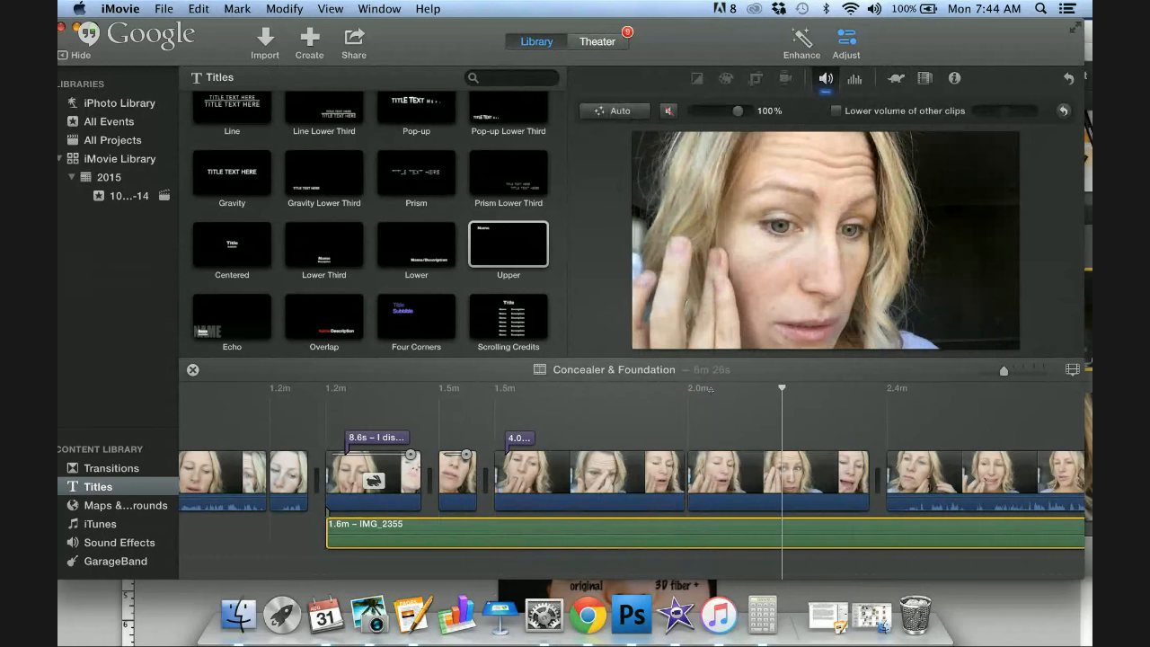
pyautogui.click(687, 528)
pyautogui.rightClick(687, 527)
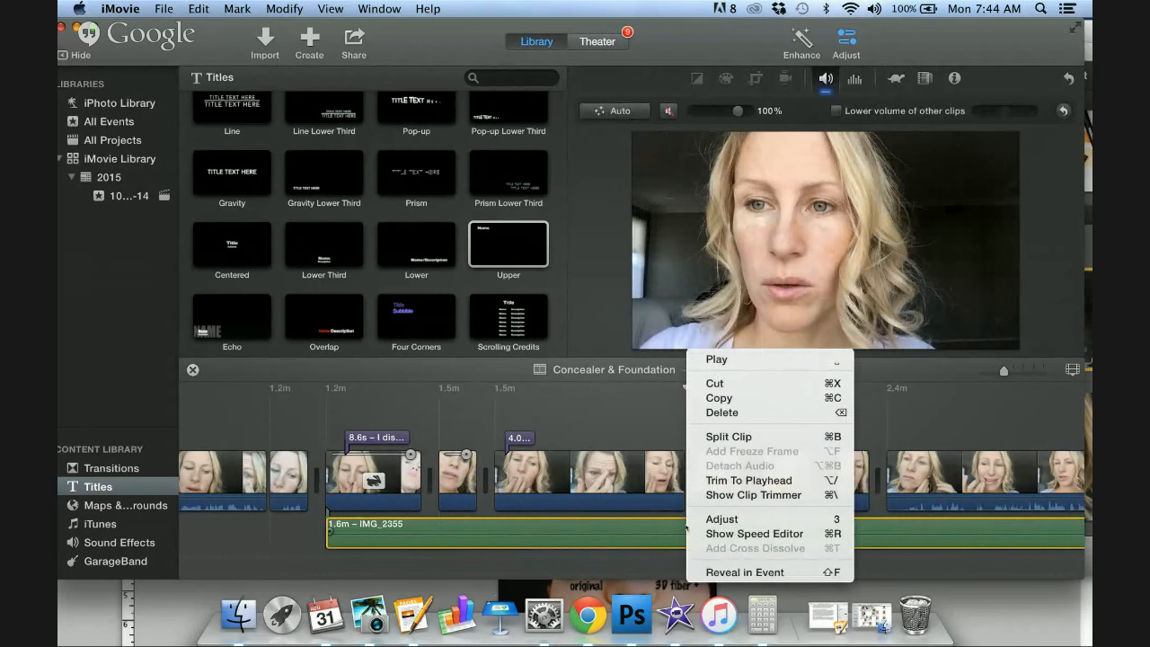
pyautogui.click(729, 437)
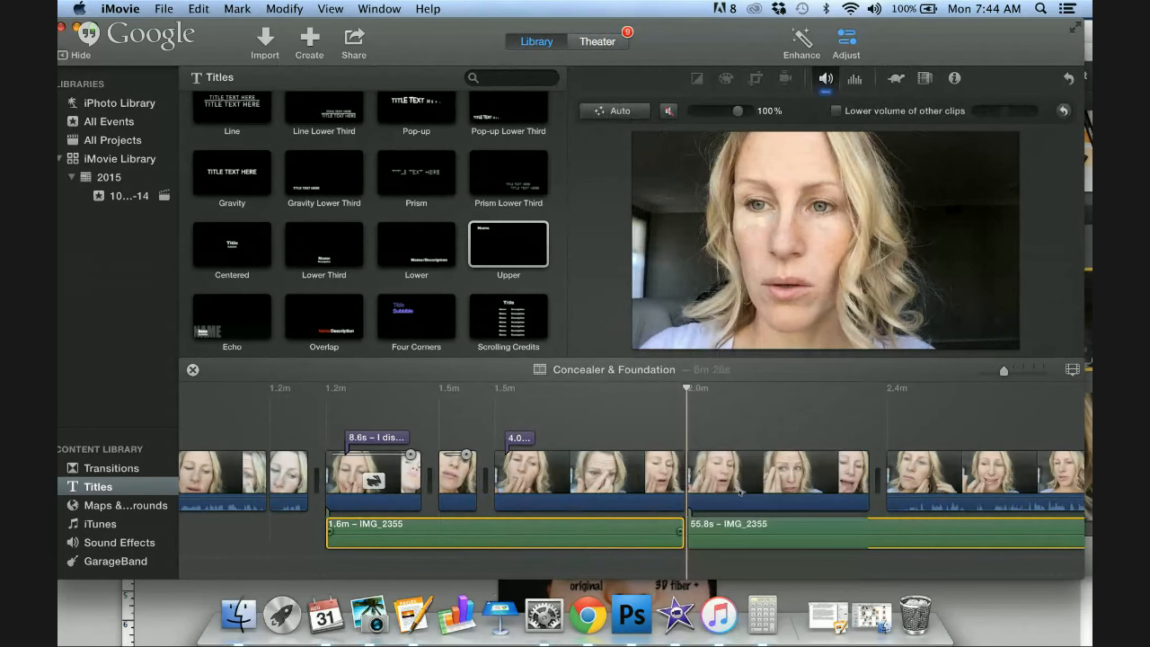
pyautogui.click(868, 528)
pyautogui.rightClick(868, 528)
pyautogui.click(879, 439)
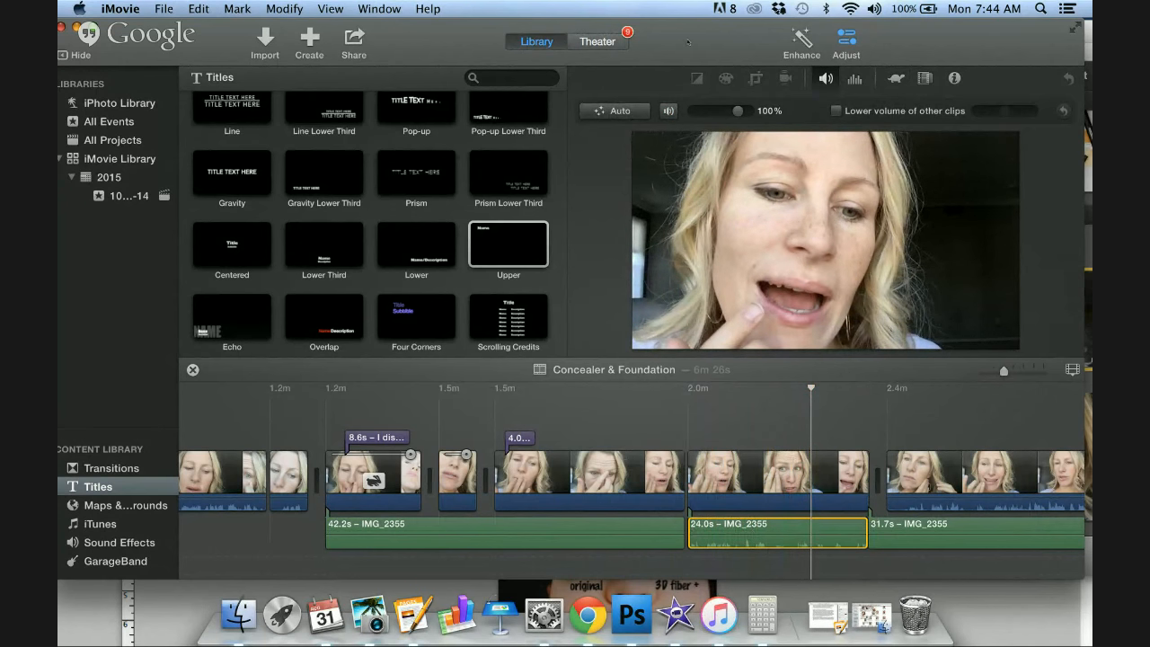
# Shift the editing window aside and mute the isolated 24.0-second audio piece.
pyautogui.moveTo(688, 41); pyautogui.dragTo(613, 42)
pyautogui.hscroll(6, 769, 414)
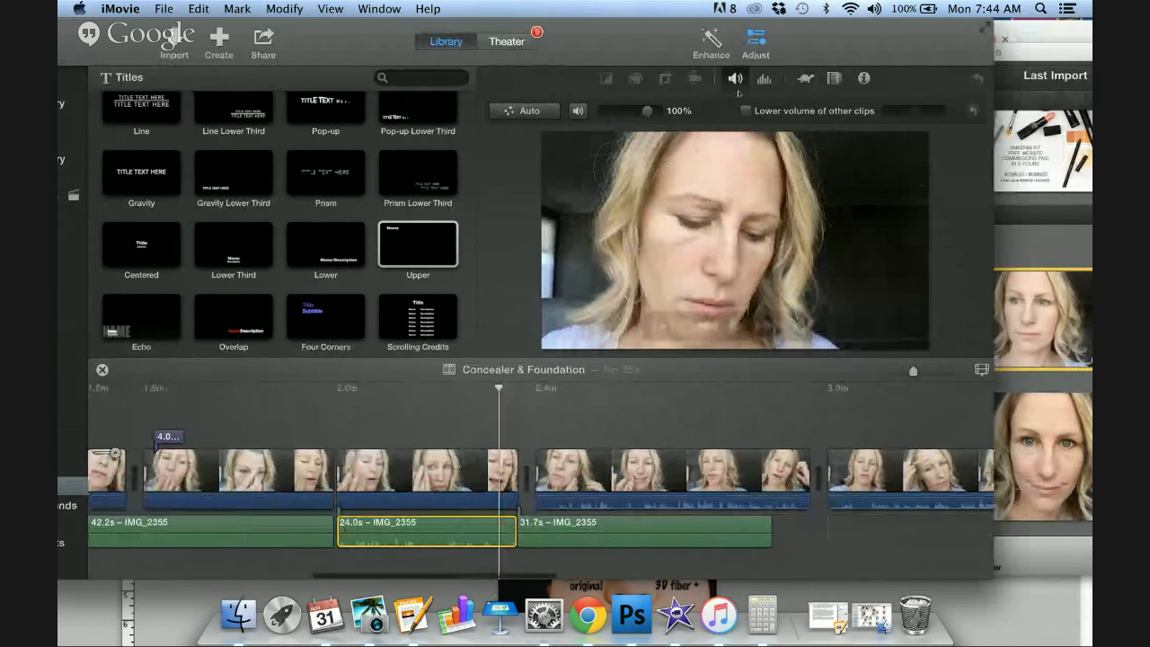
pyautogui.click(579, 110)
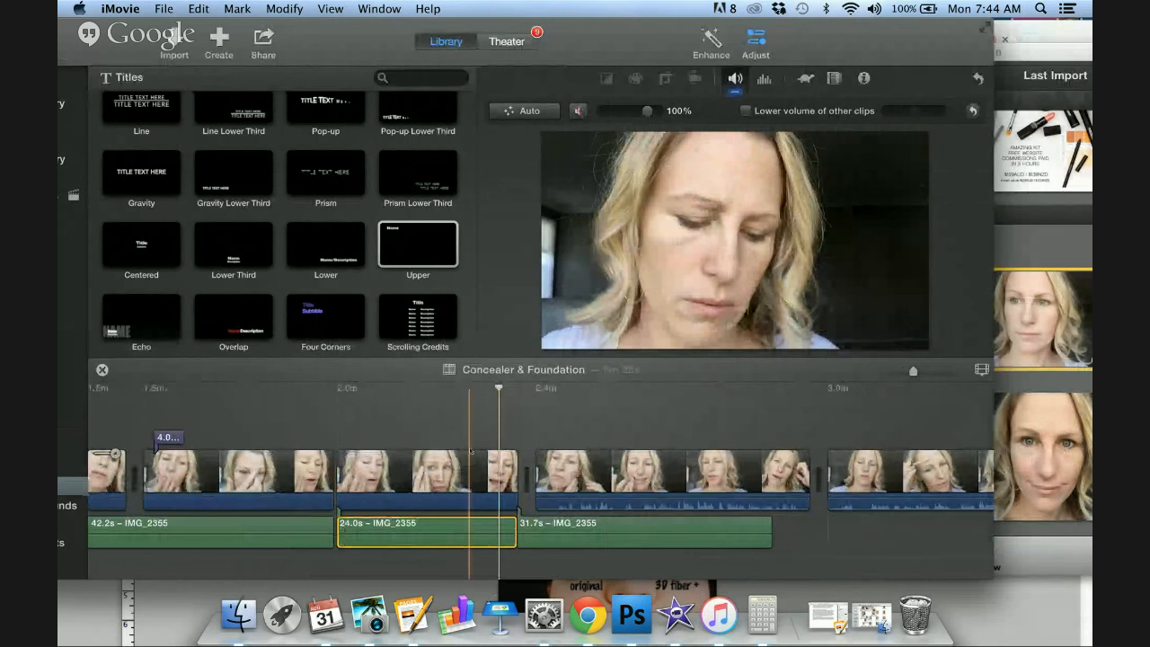
# Split the 24.2-second clip 8.3 seconds in and delete the piece before the cut.
pyautogui.click(374, 454)
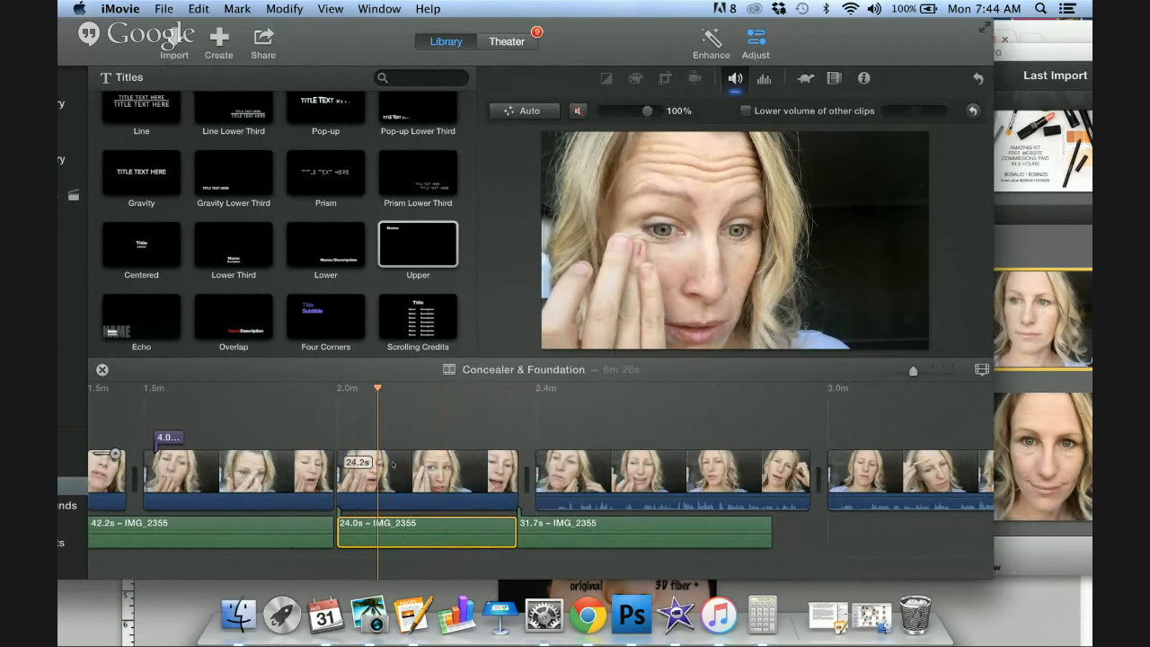
pyautogui.rightClick(392, 463)
pyautogui.click(387, 468)
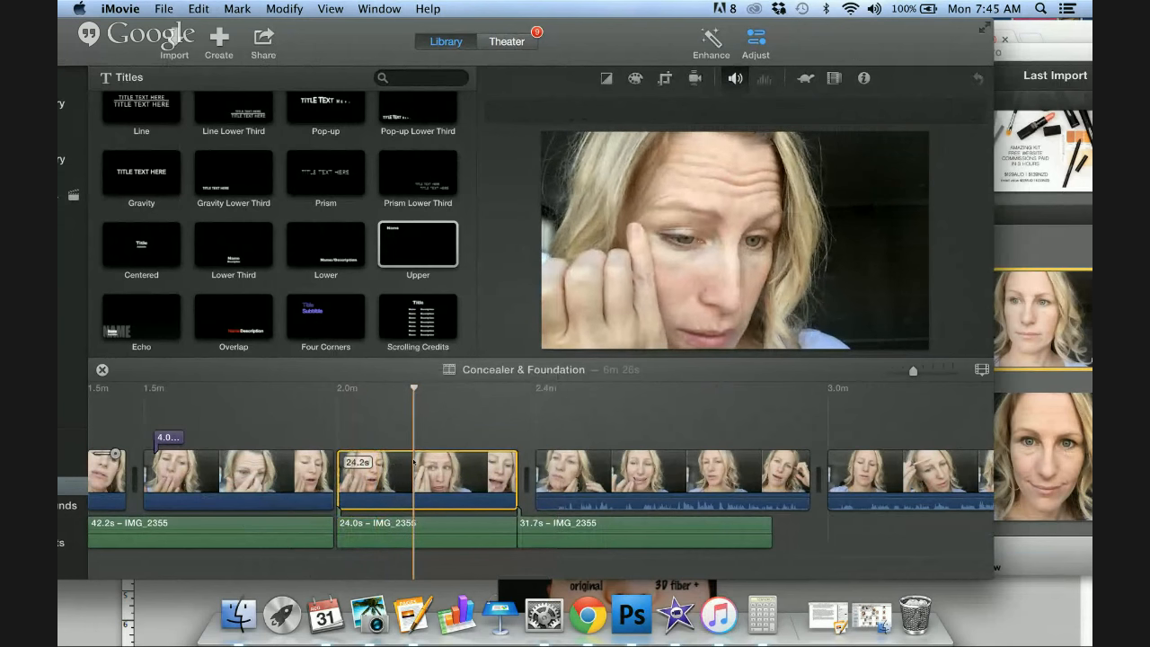
pyautogui.click(400, 458)
pyautogui.rightClick(400, 469)
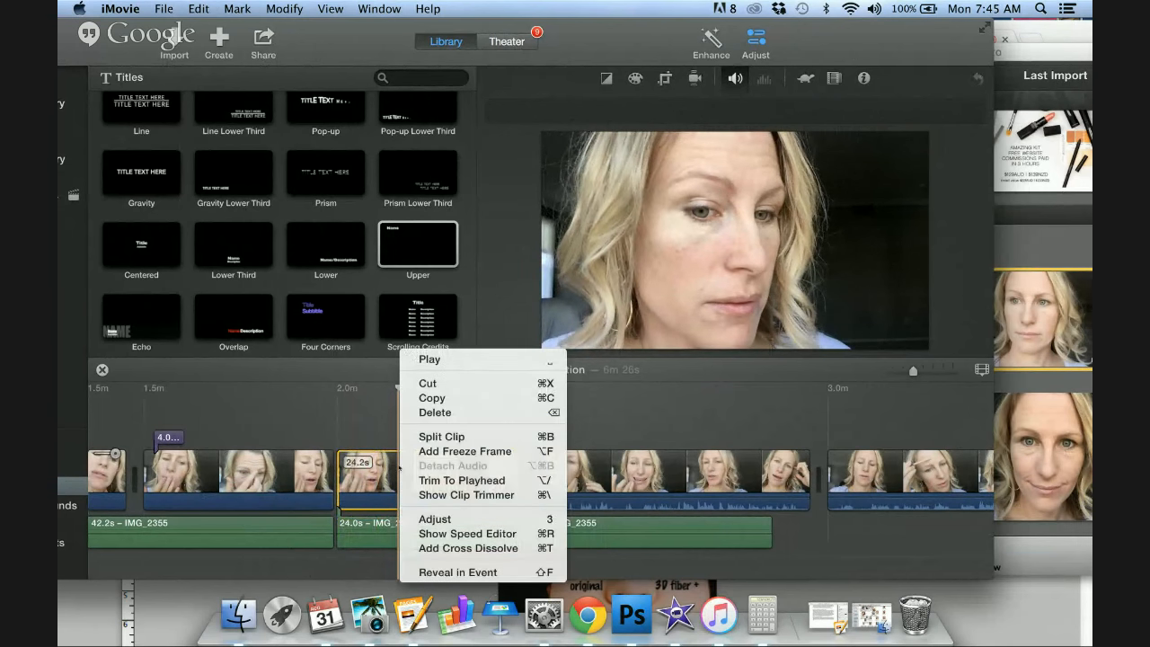
pyautogui.click(427, 437)
pyautogui.click(370, 488)
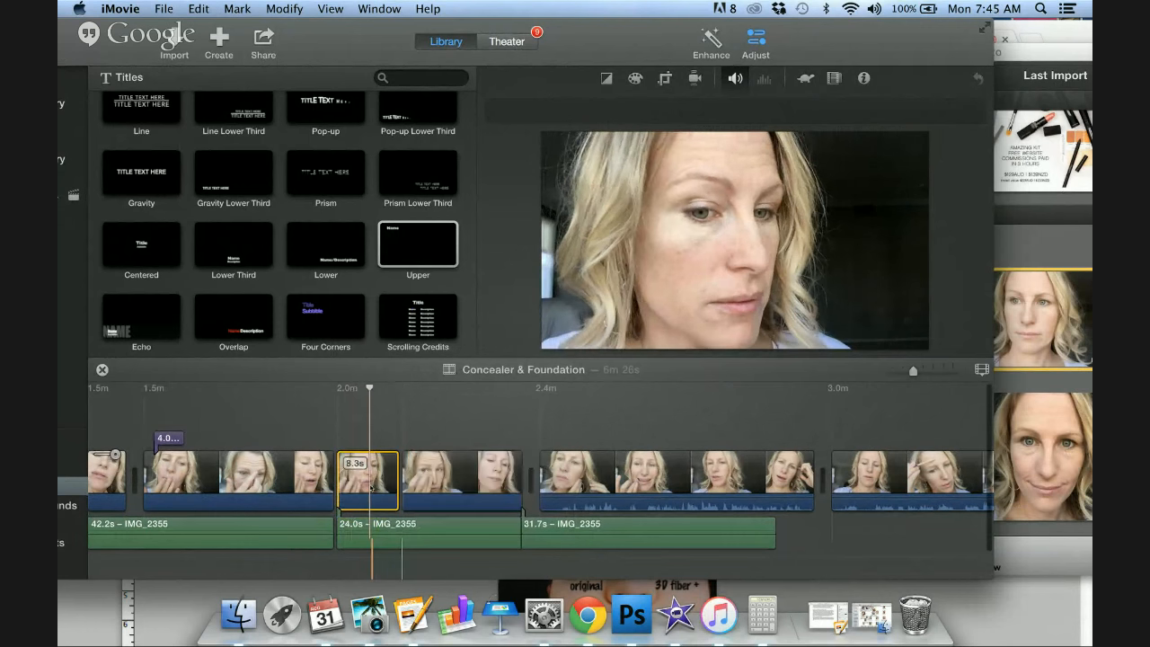
pyautogui.press('Delete')
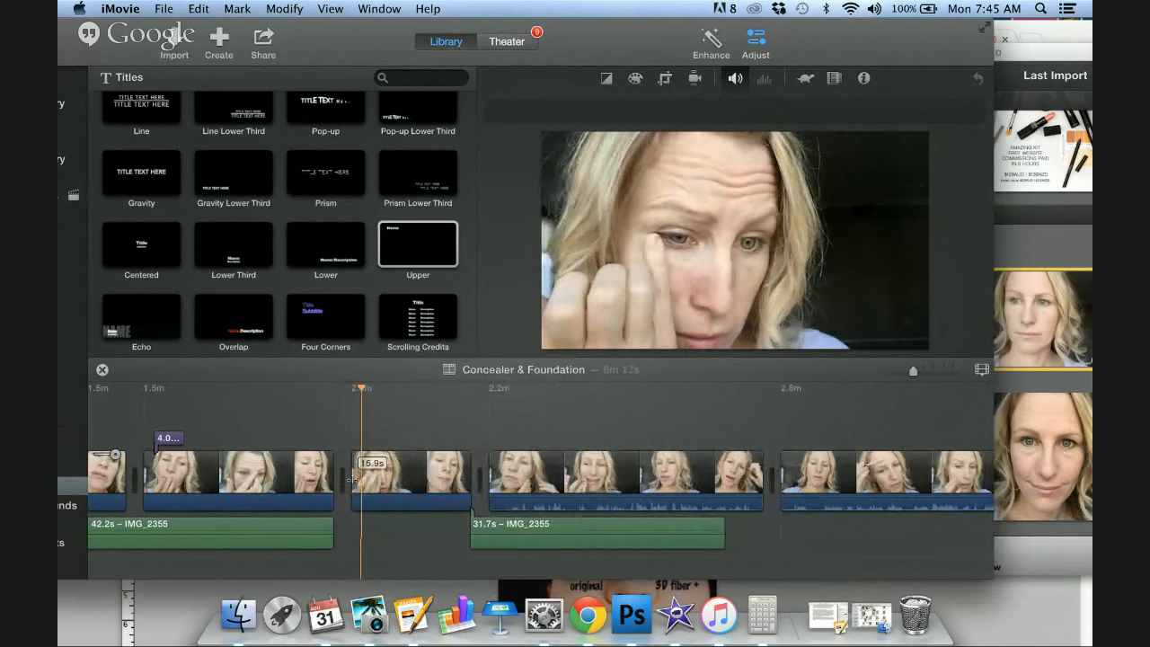
# Set the speed of the remaining 15.9-second clip to Fast at 2x.
pyautogui.click(398, 488)
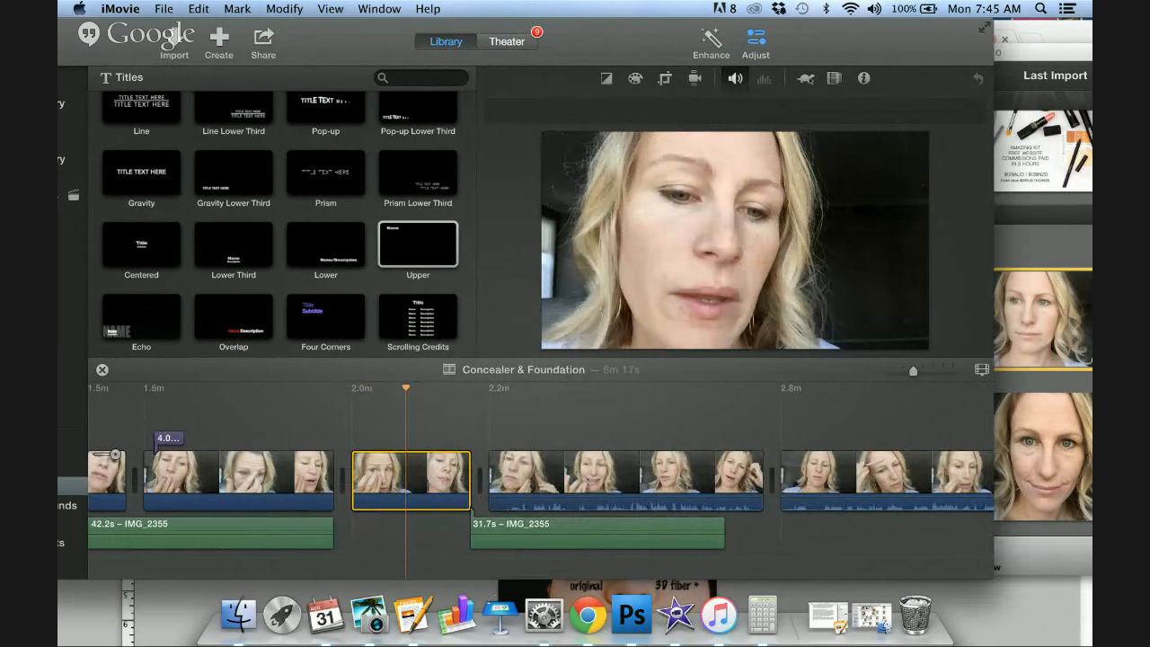
pyautogui.press('super+r')
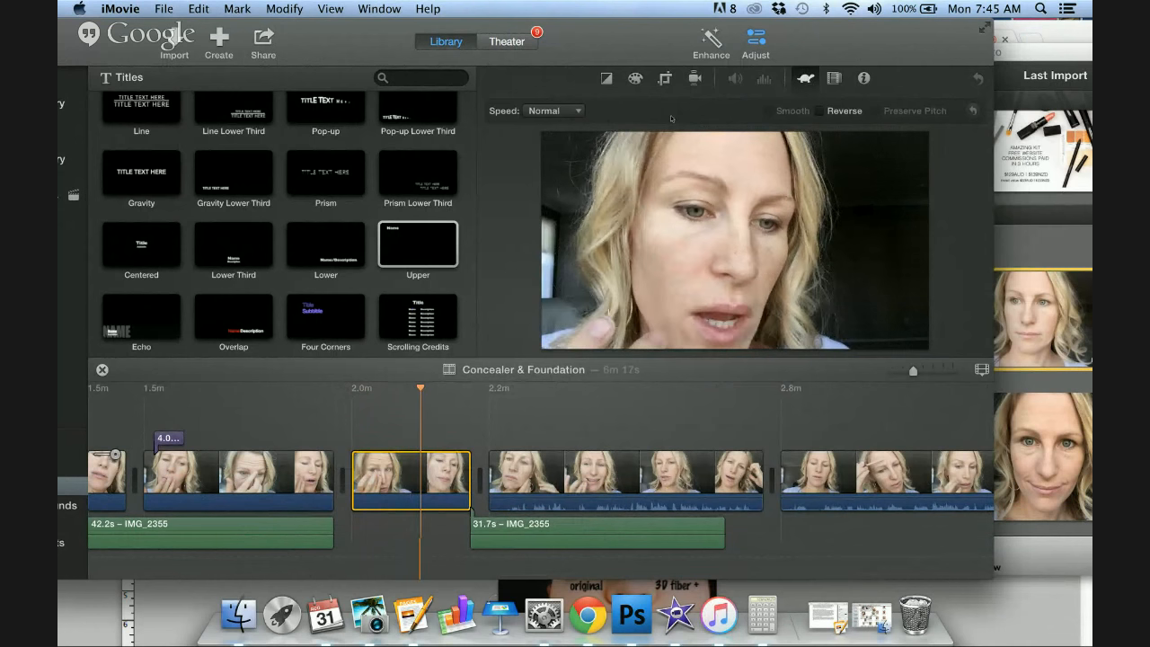
pyautogui.click(555, 111)
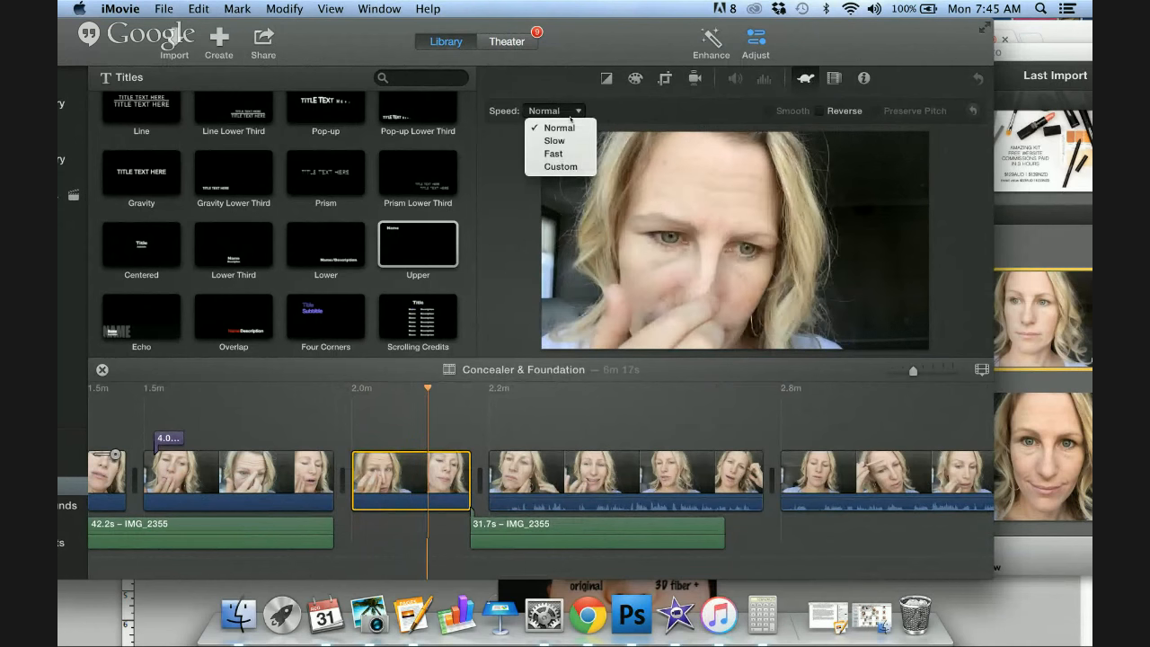
pyautogui.click(569, 158)
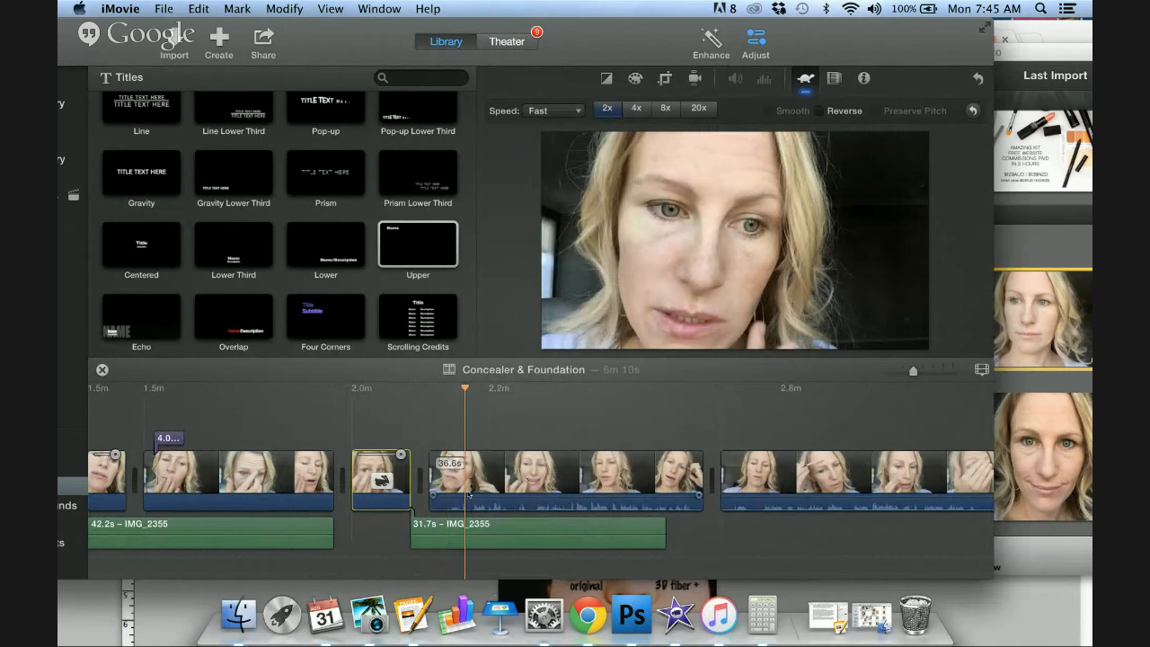
# Split the 36.6-second clip after its first 4.4 seconds.
pyautogui.click(420, 538)
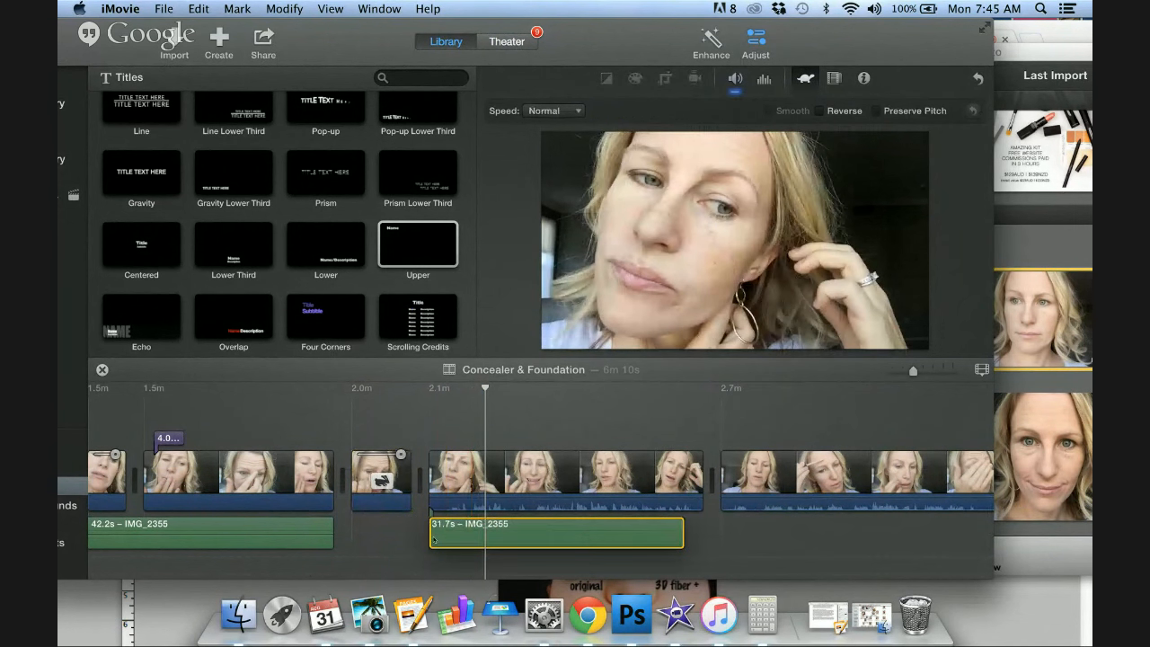
pyautogui.click(448, 493)
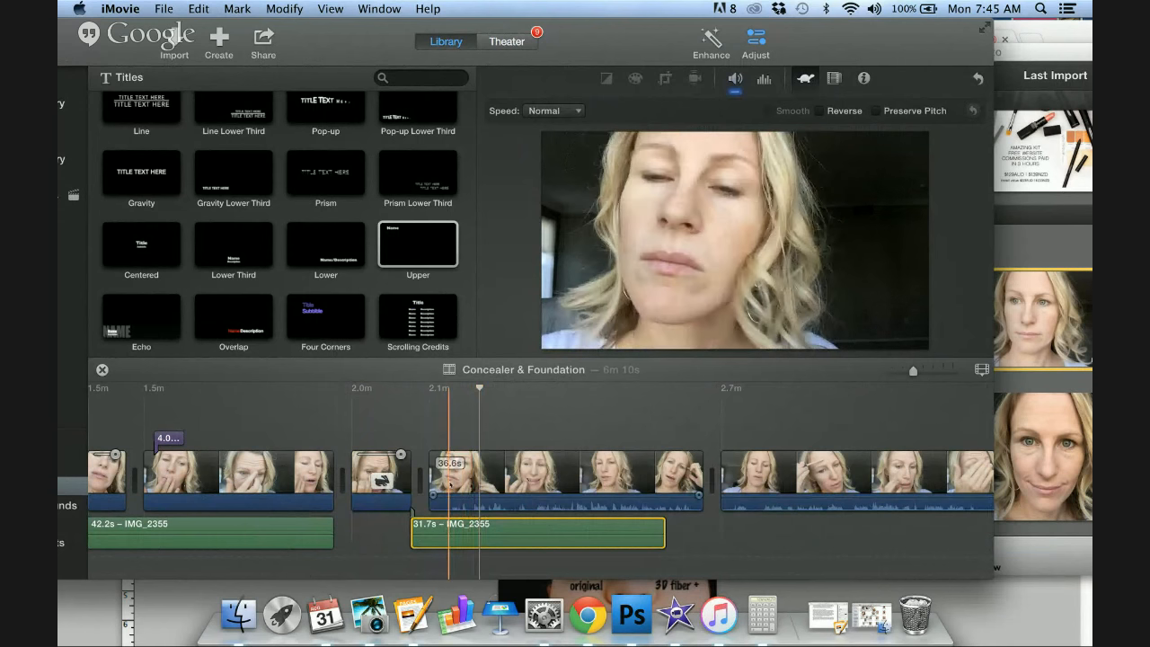
pyautogui.moveTo(479, 389); pyautogui.dragTo(464, 390)
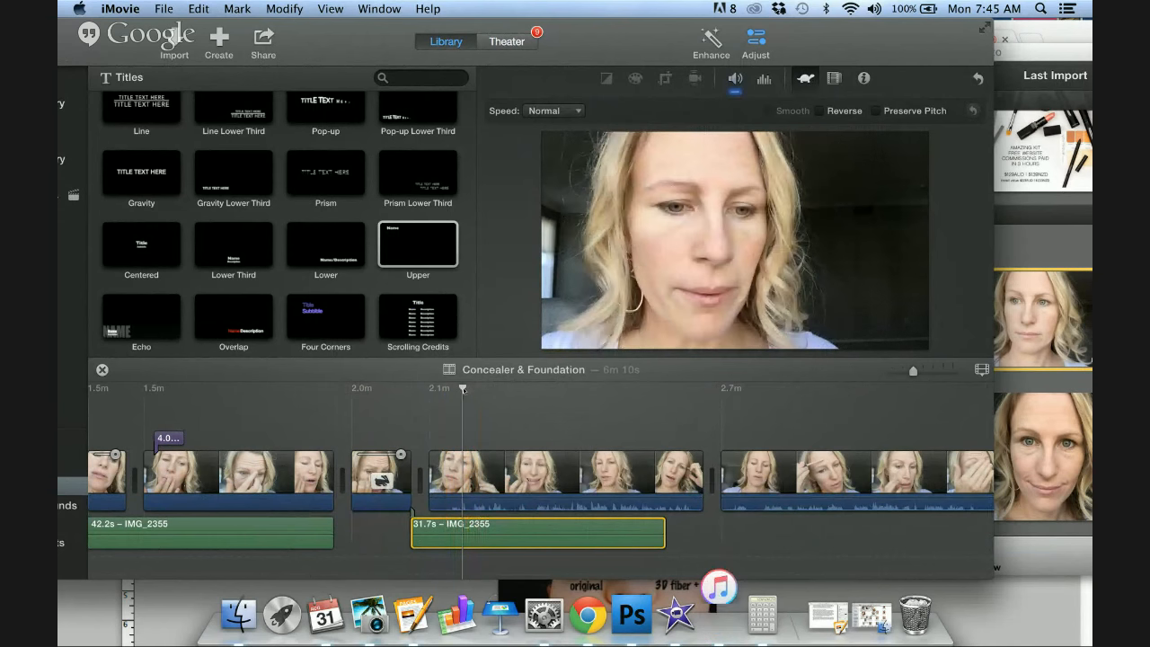
pyautogui.rightClick(462, 469)
pyautogui.click(474, 440)
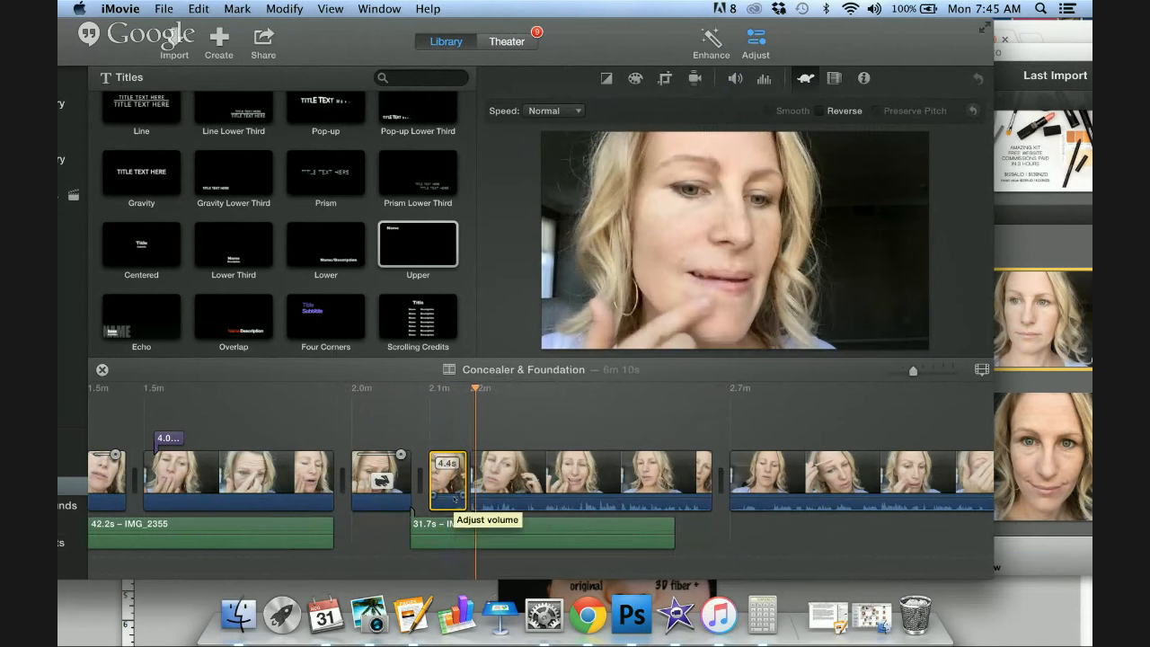
# Set the speed of the 4.4-second piece to Fast at 2x.
pyautogui.click(806, 78)
pyautogui.click(806, 79)
pyautogui.click(554, 111)
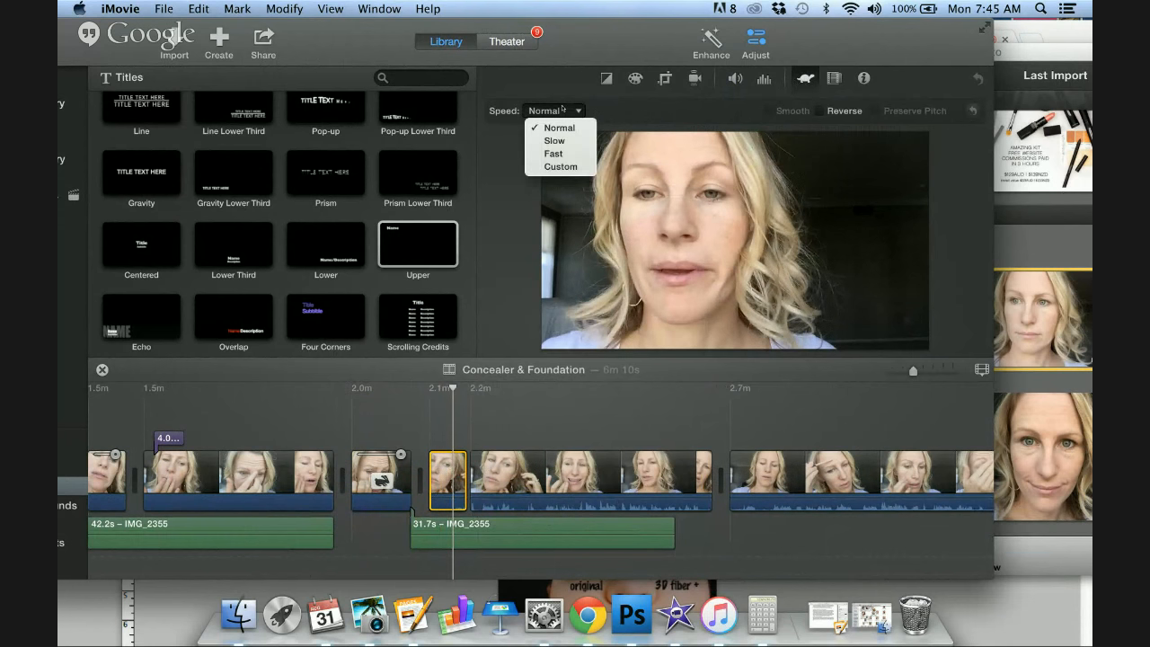
pyautogui.click(557, 154)
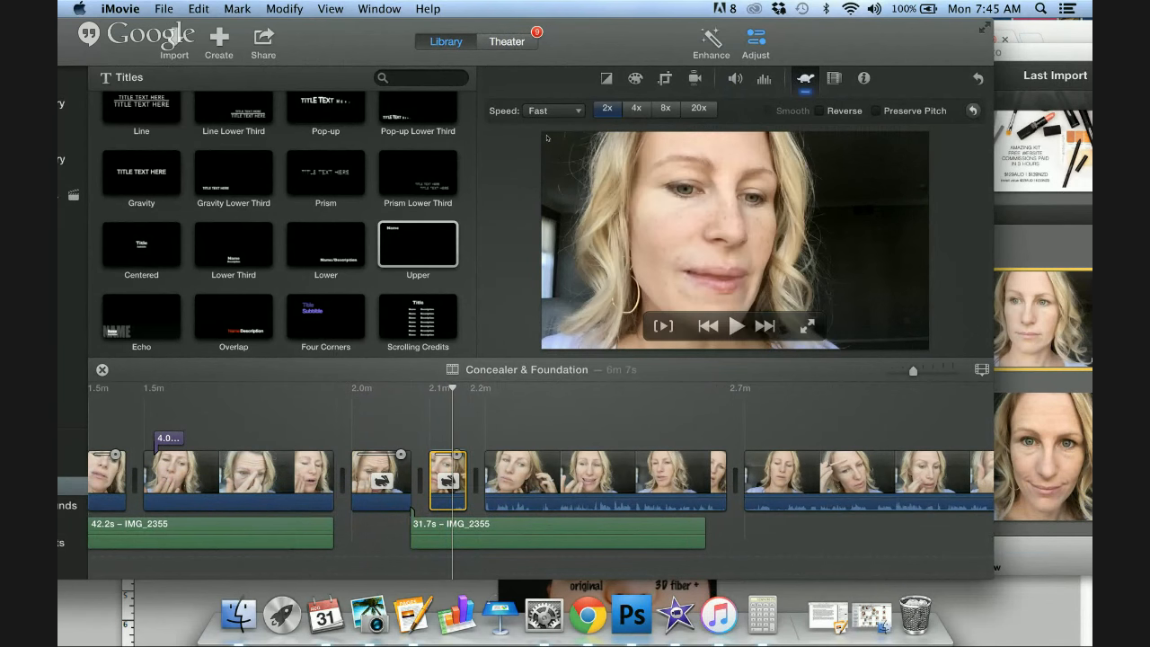
# Set the speed of the 25.3-second clip under the 4.0-second title to Fast at 2x.
pyautogui.click(255, 476)
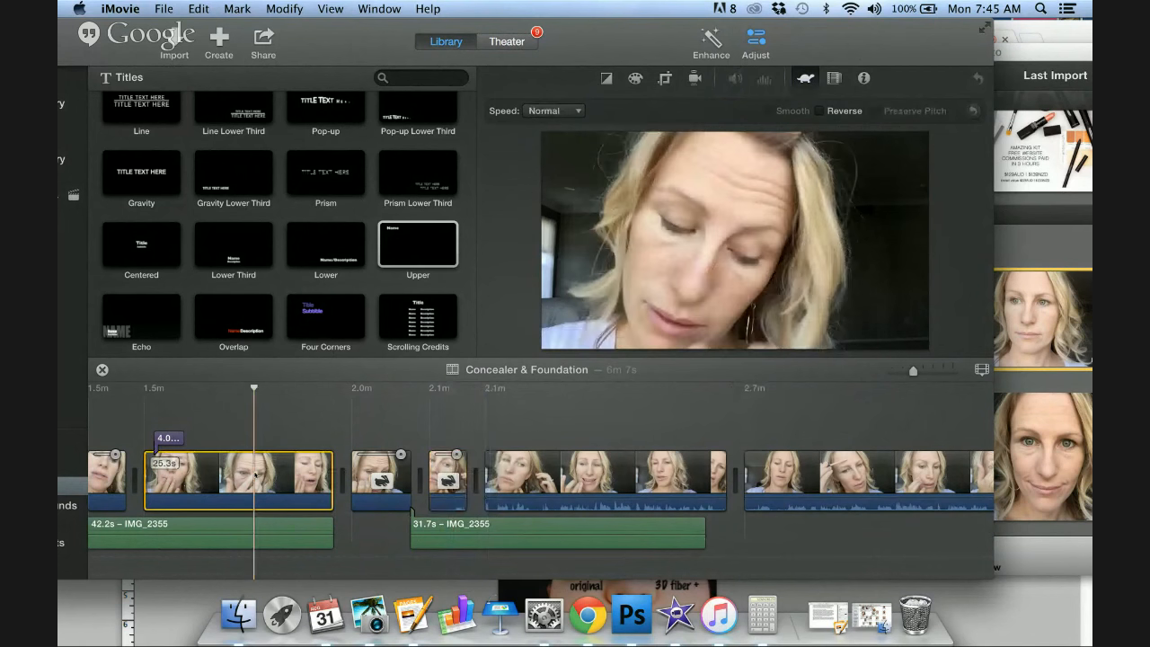
pyautogui.click(570, 115)
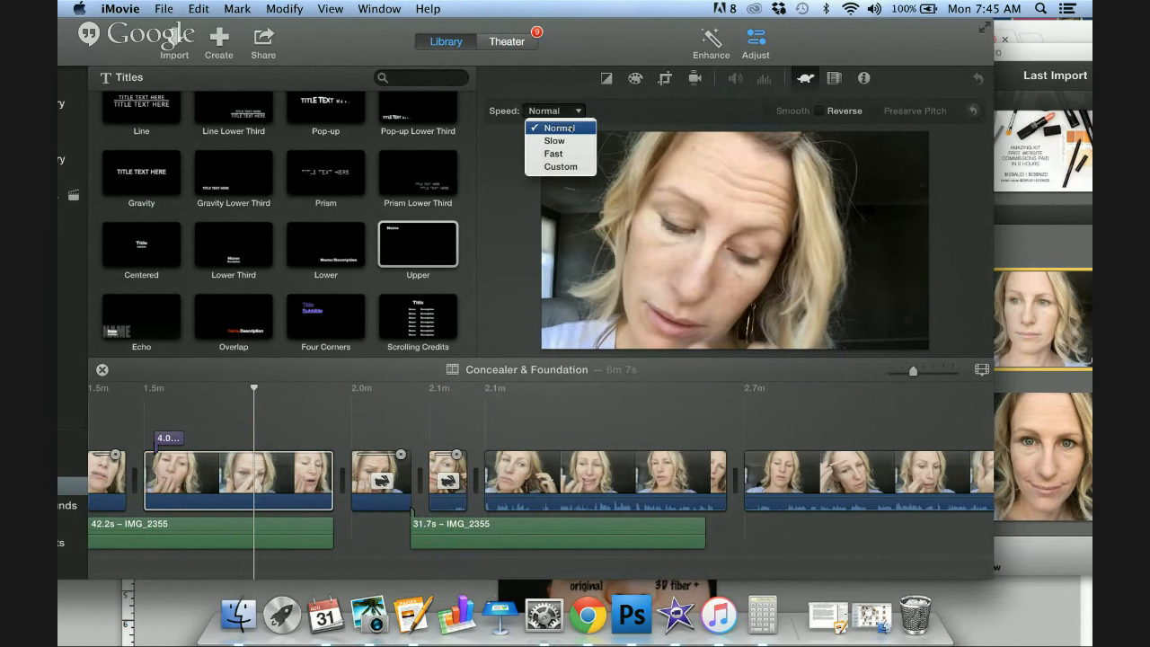
pyautogui.click(563, 156)
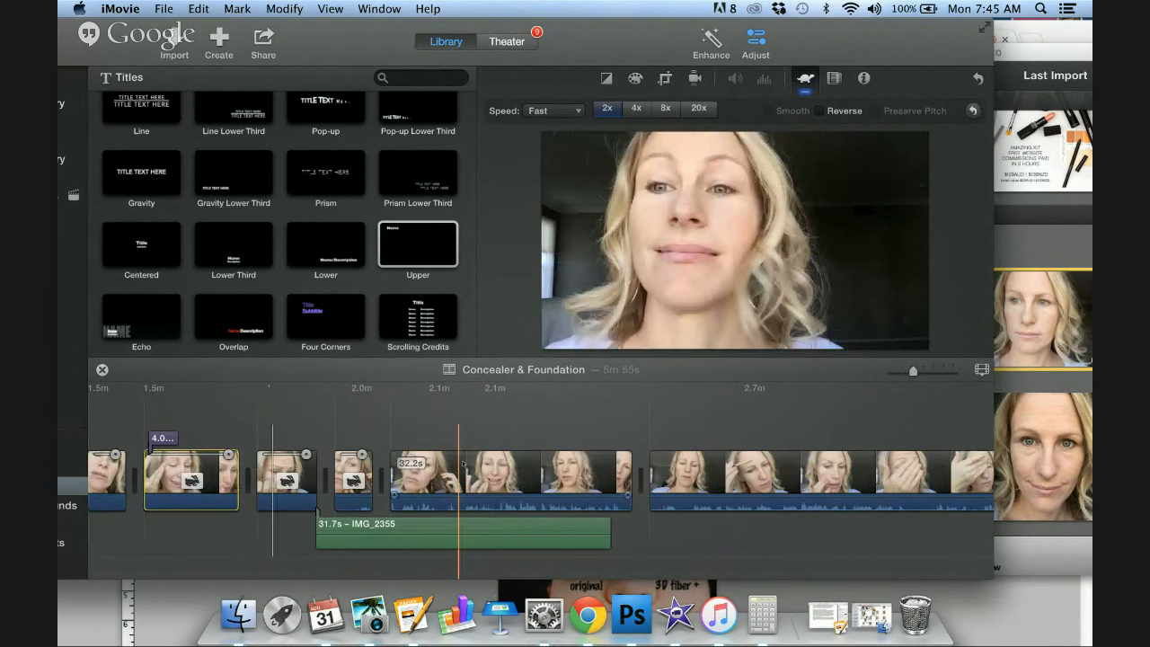
# Play back the 32.2-second clip and the opening of the 3.4-minute clip to review the footage.
pyautogui.click(401, 438)
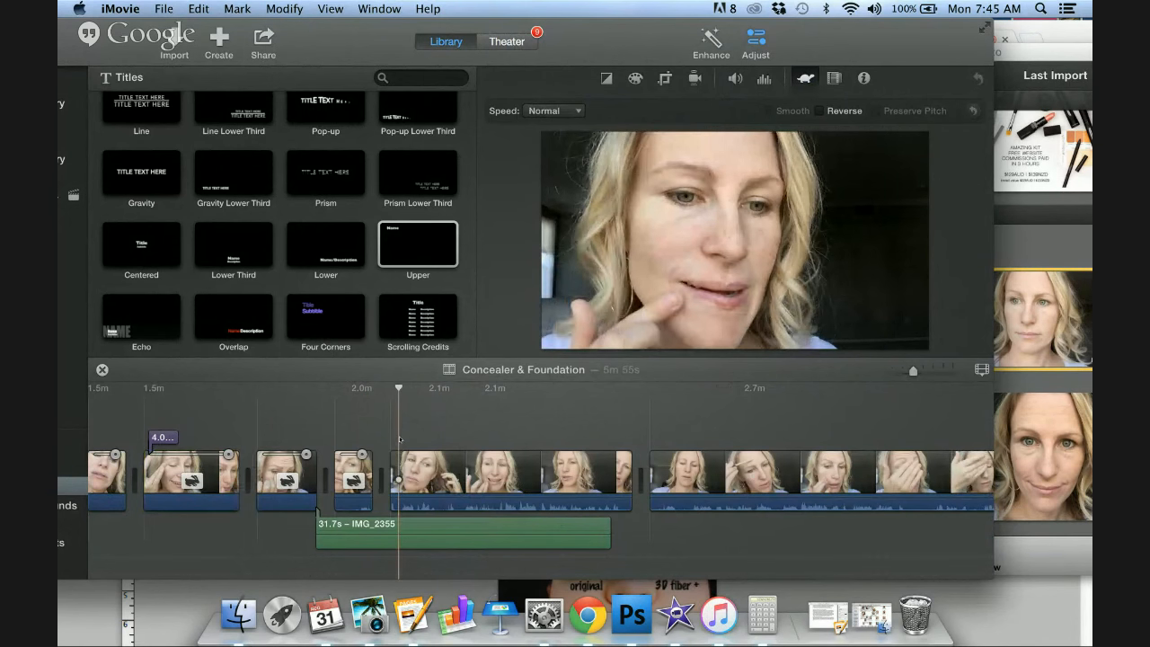
pyautogui.press('space')
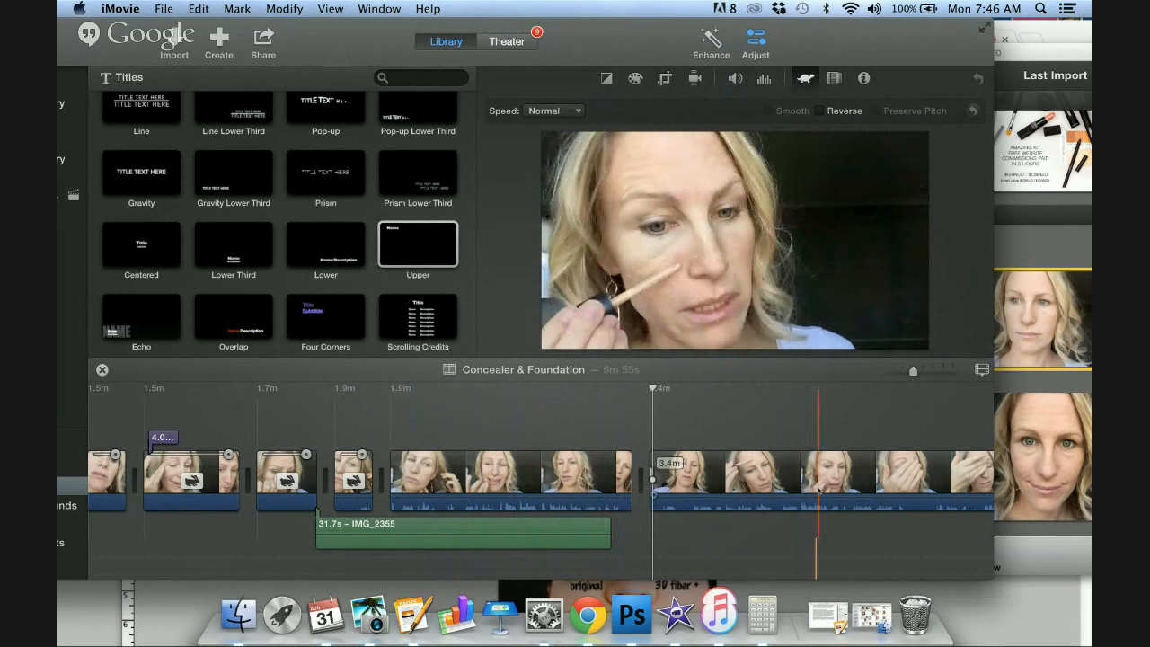
pyautogui.hscroll(1, 831, 489)
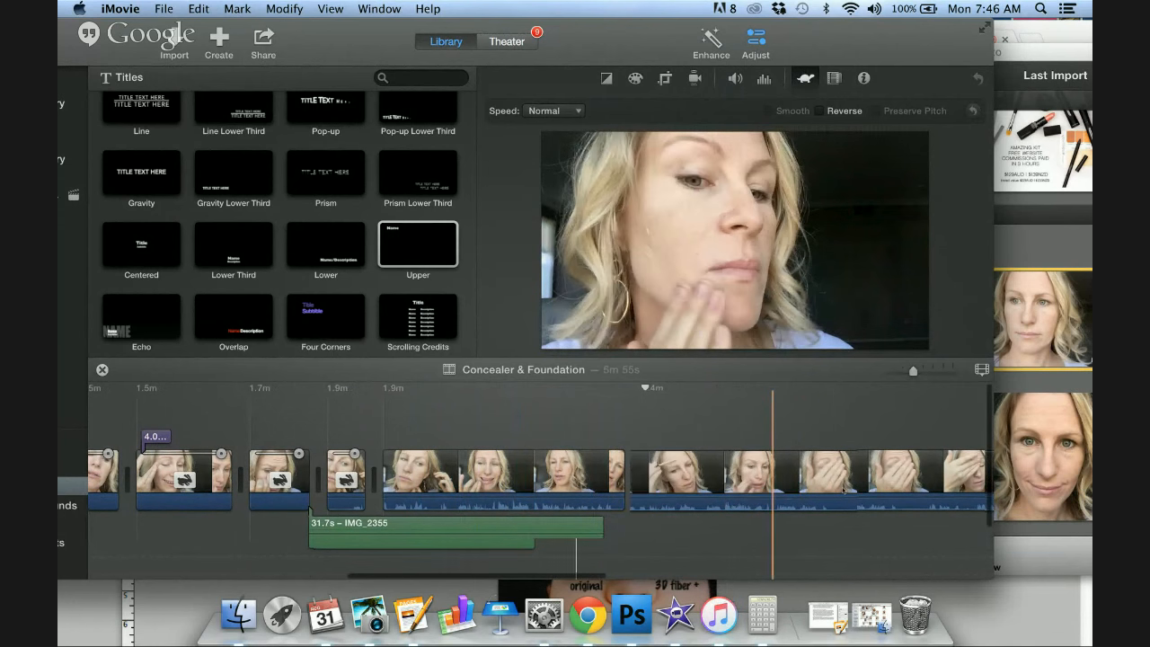
pyautogui.hscroll(5, 764, 493)
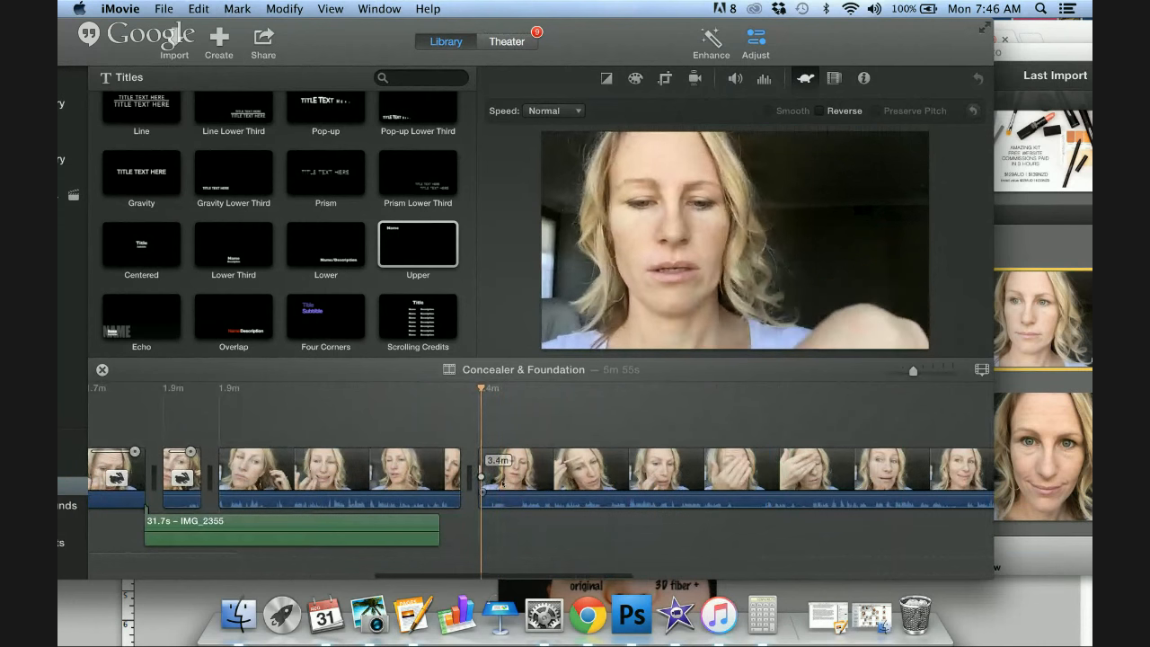
pyautogui.press('space')
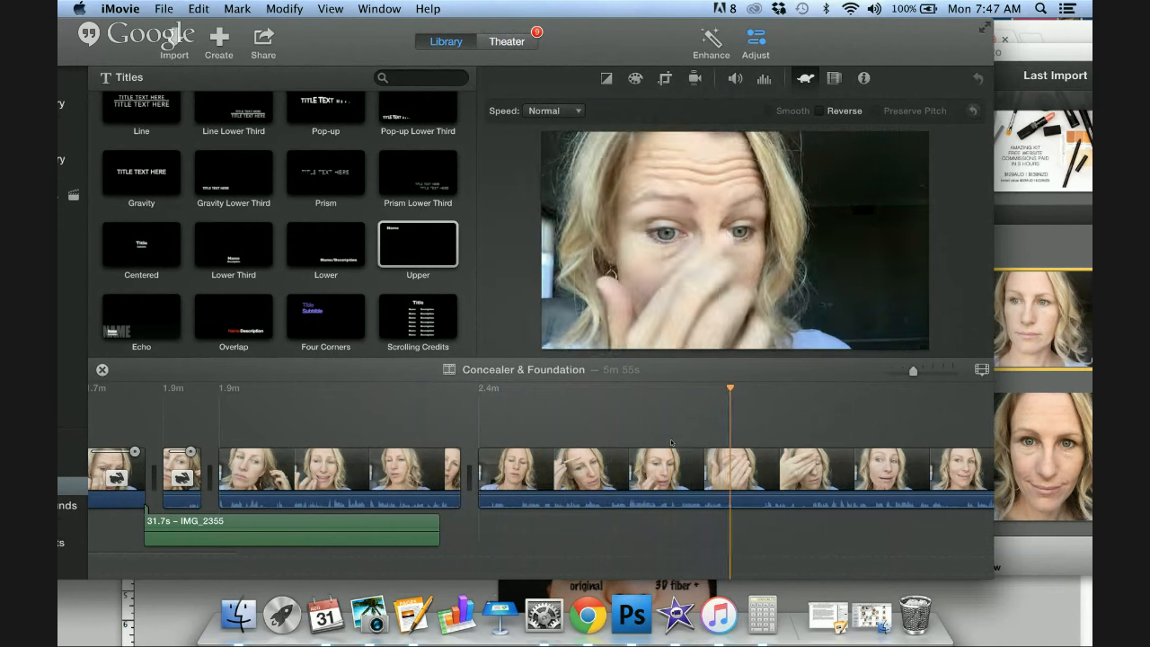
pyautogui.hscroll(2, 696, 443)
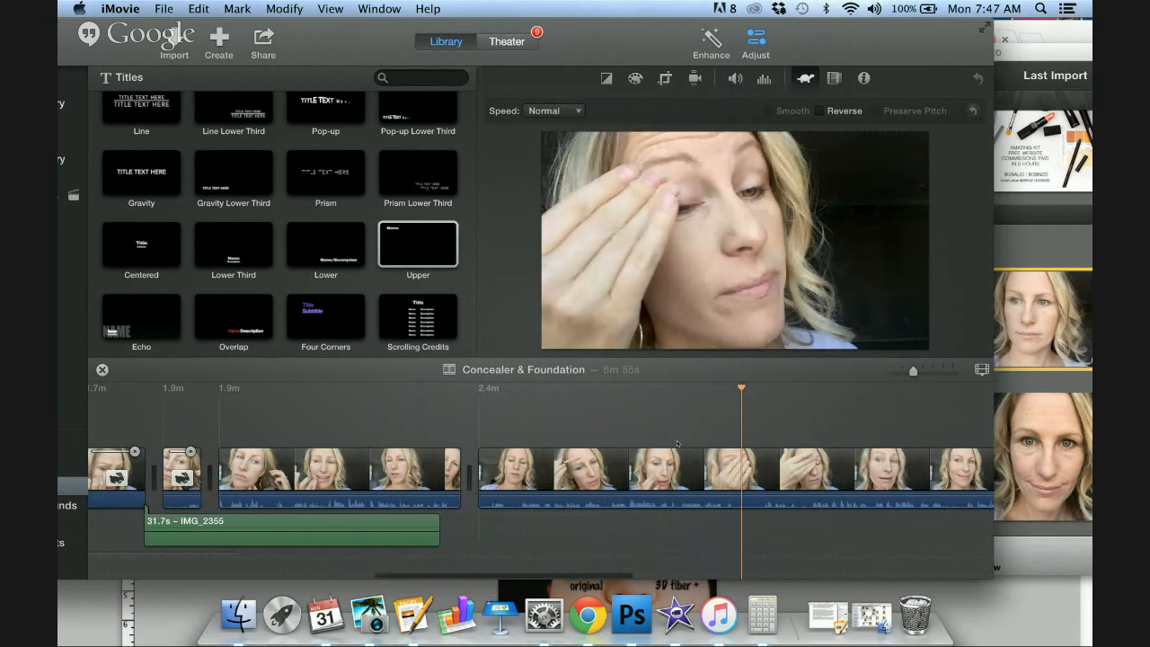
# Add an Upper title over the 3.4-minute clip, where the forehead is being rubbed, reading "seriously folks - my face feels amazing!".
pyautogui.hscroll(3, 721, 442)
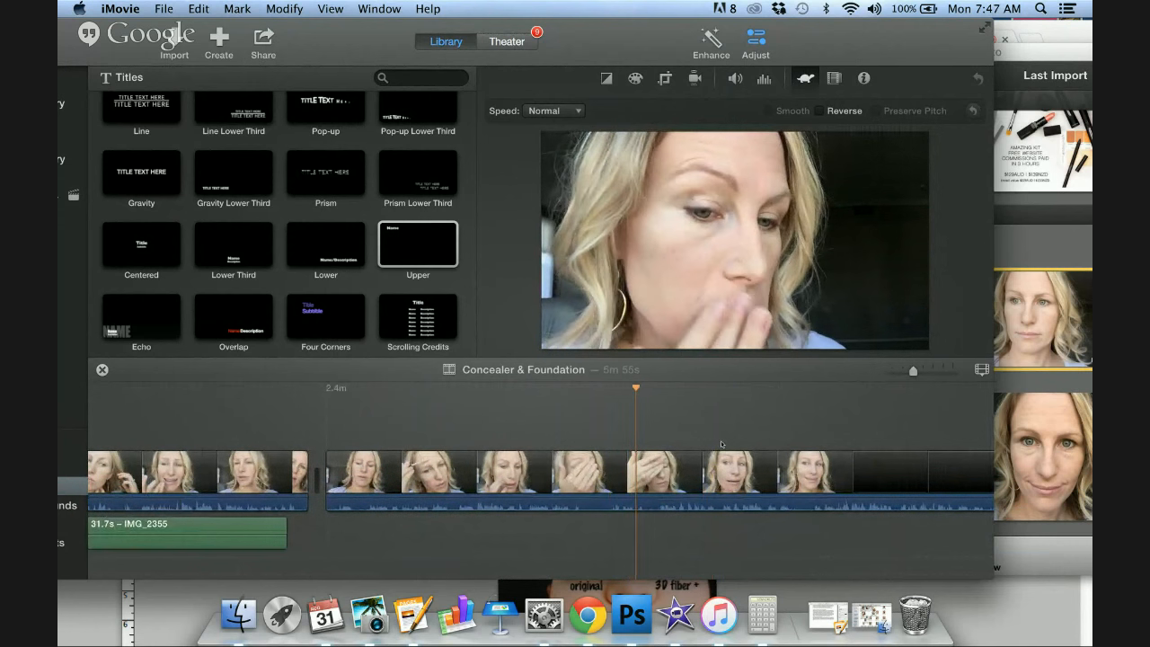
pyautogui.moveTo(722, 287)
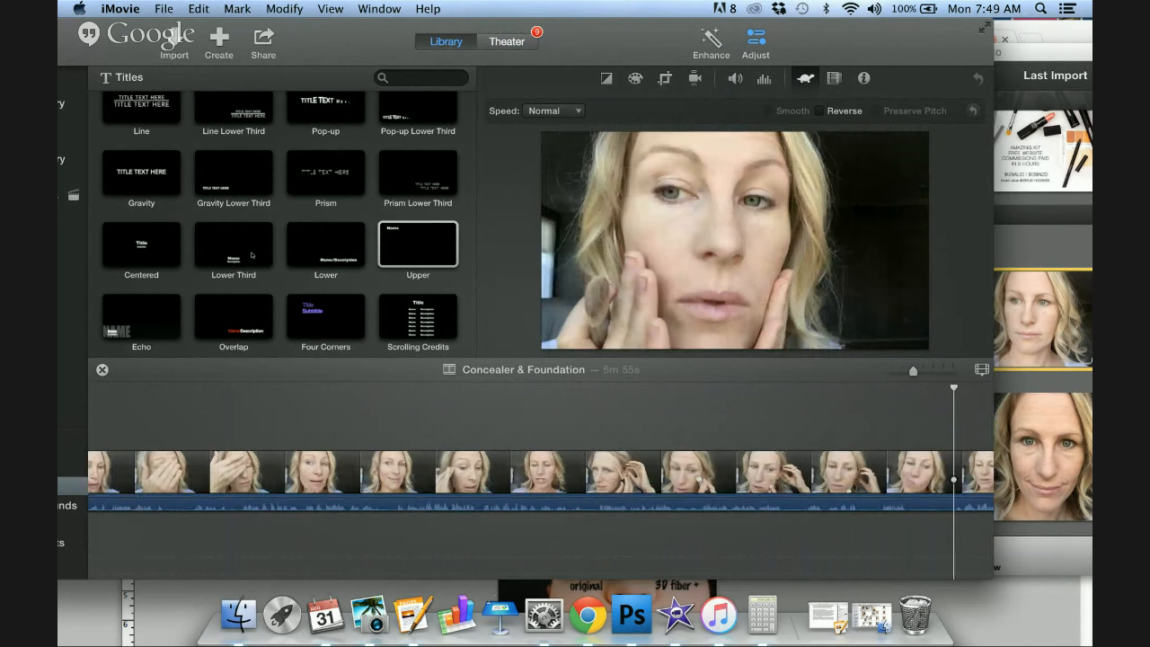
pyautogui.click(389, 250)
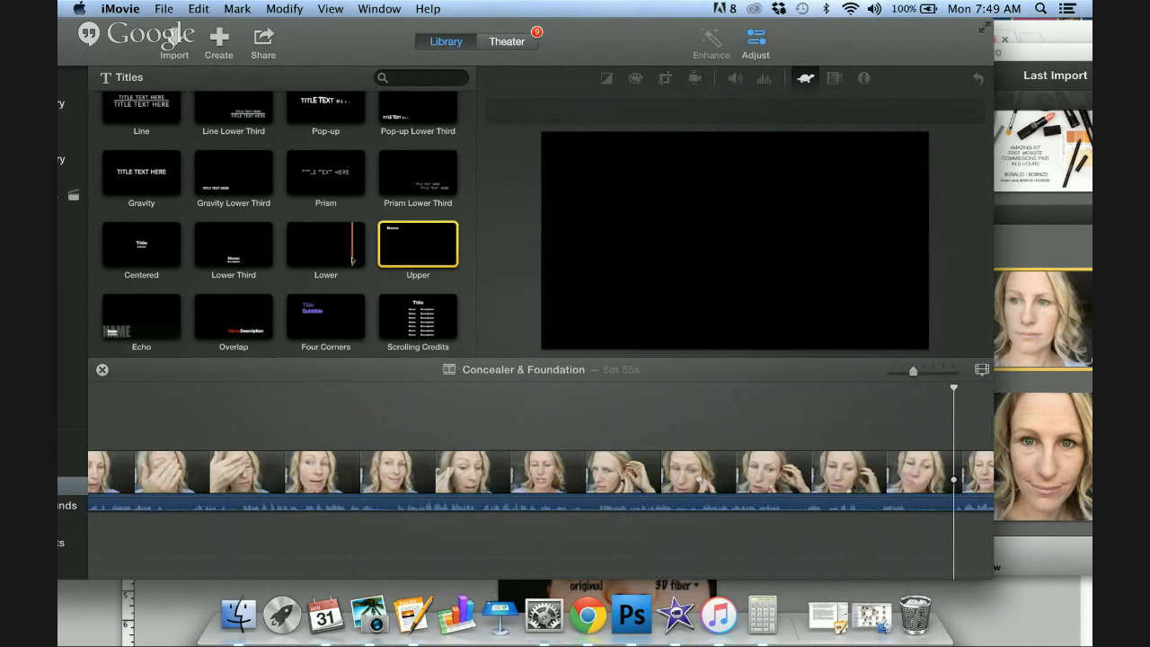
pyautogui.click(725, 452)
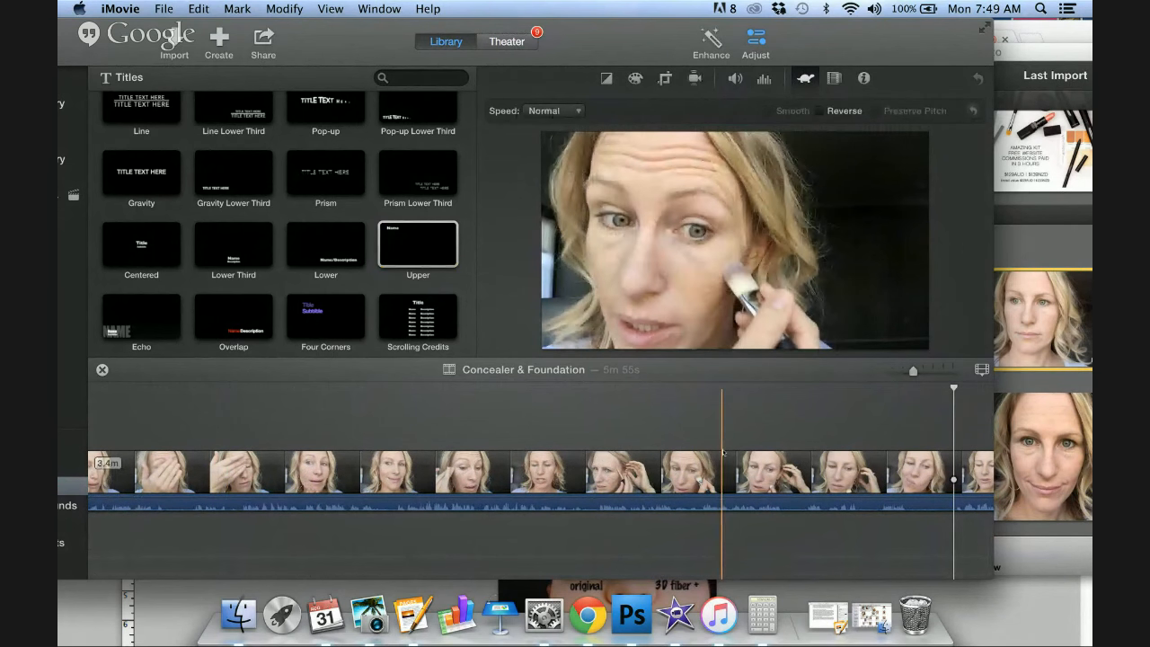
pyautogui.moveTo(416, 252); pyautogui.dragTo(326, 442)
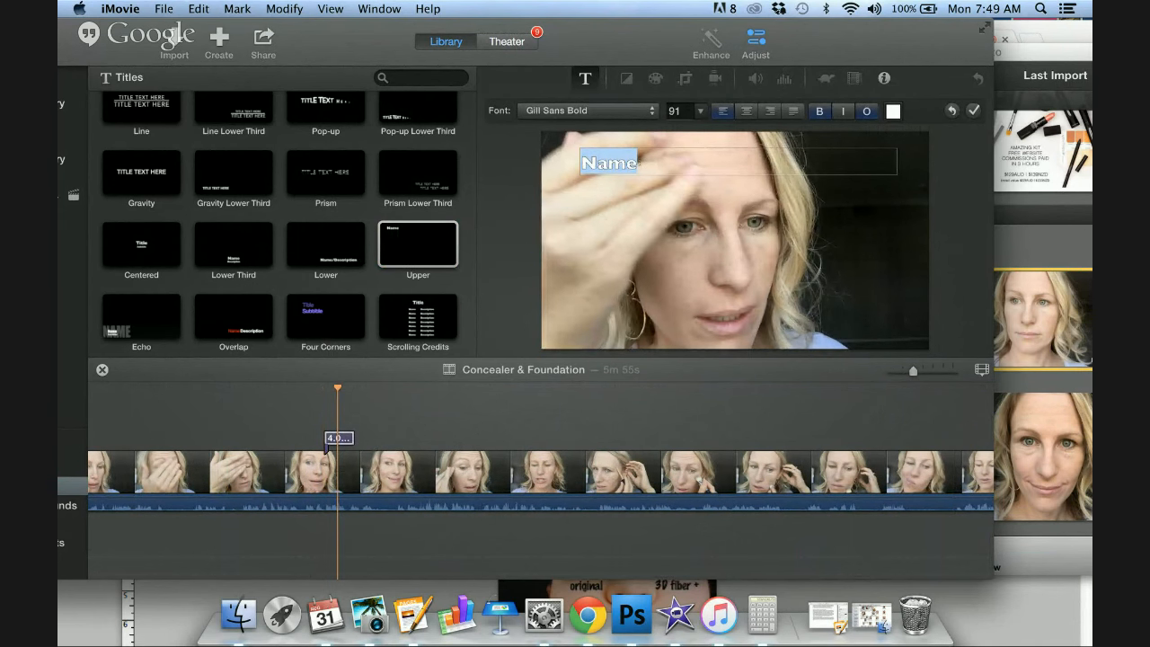
pyautogui.write('seriously folks - my fa')
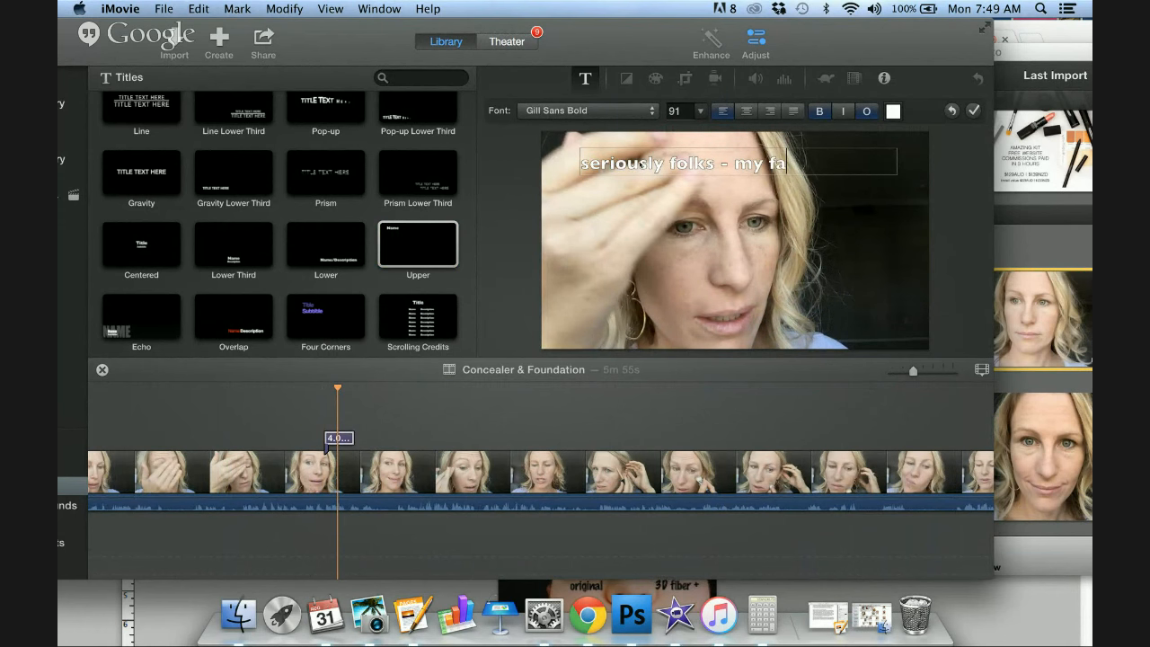
pyautogui.write('s amazinb')
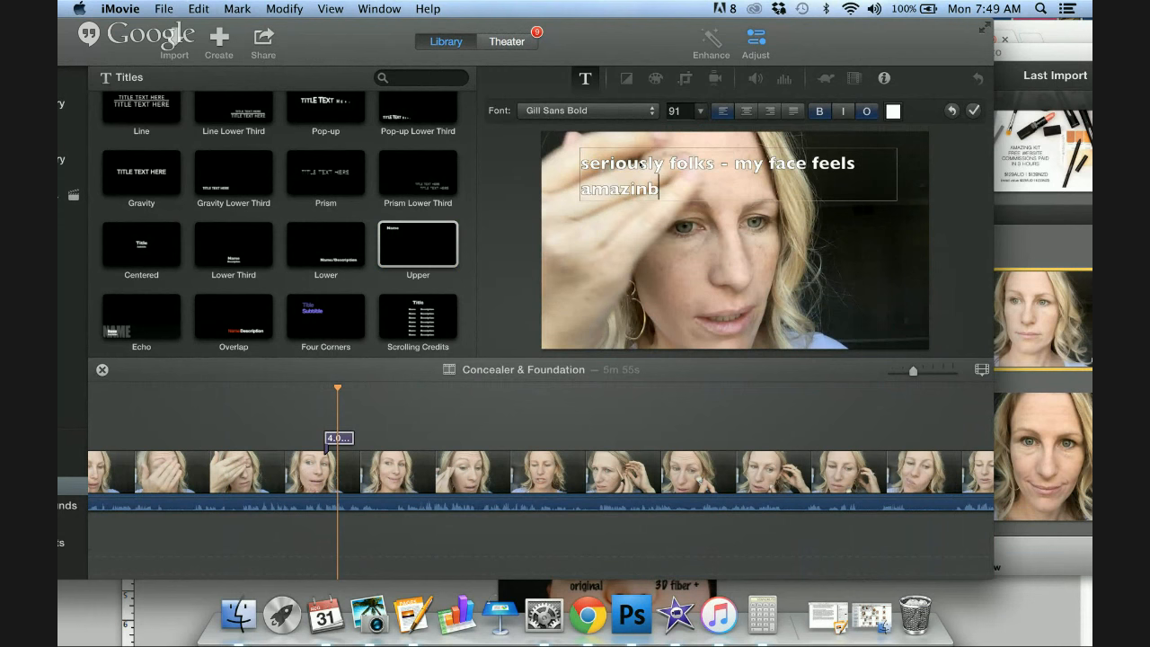
pyautogui.press('BackSpace')
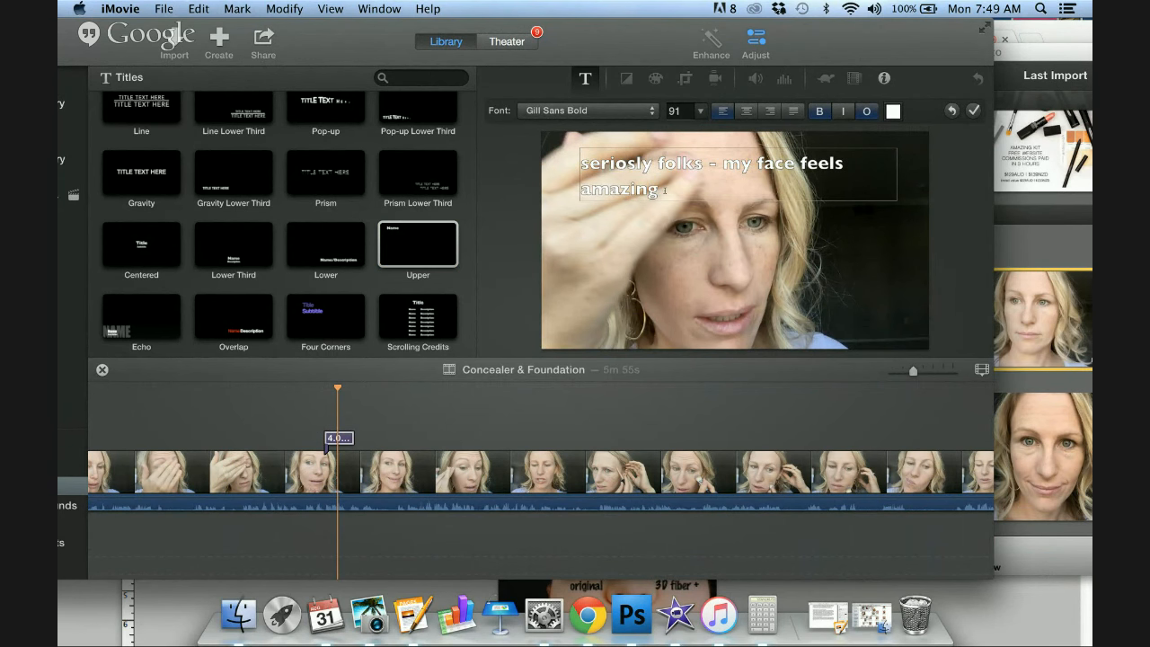
# Set the new title's text to size 60 and centre it.
pyautogui.moveTo(710, 182); pyautogui.dragTo(620, 165)
pyautogui.click(681, 111)
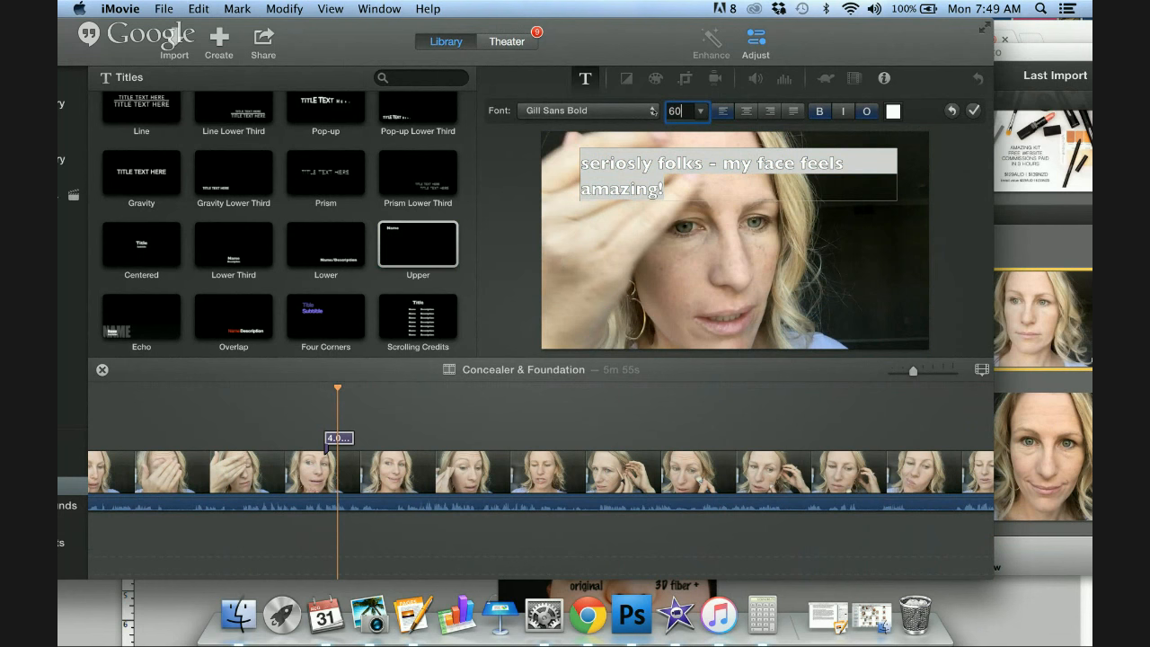
pyautogui.press('Return')
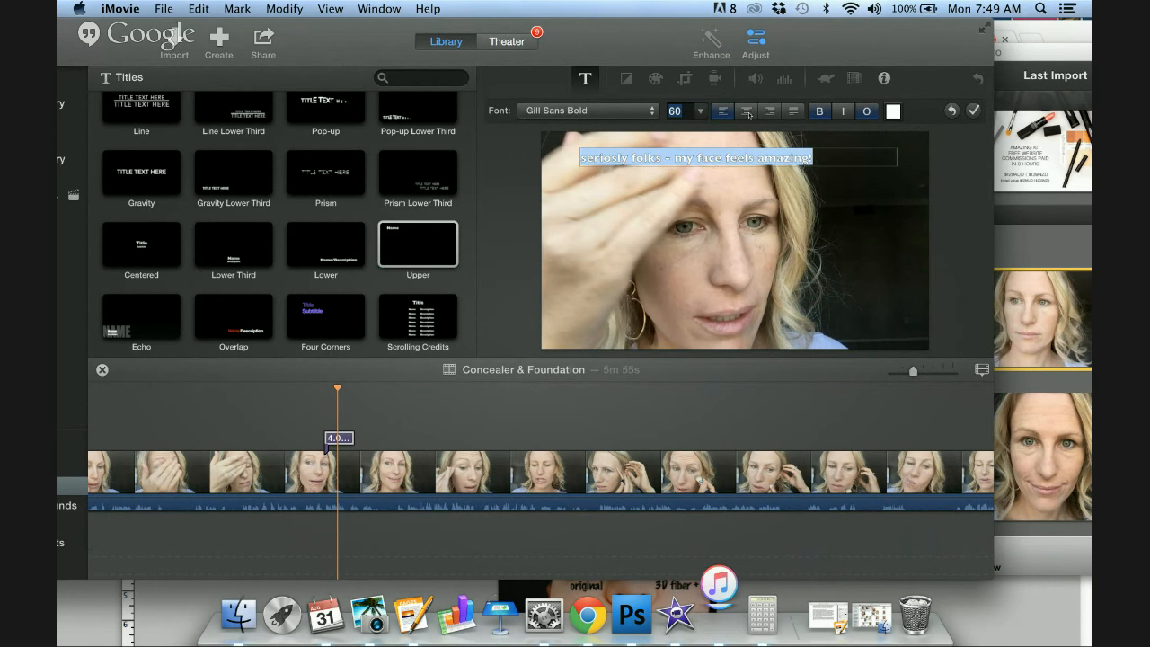
pyautogui.click(746, 110)
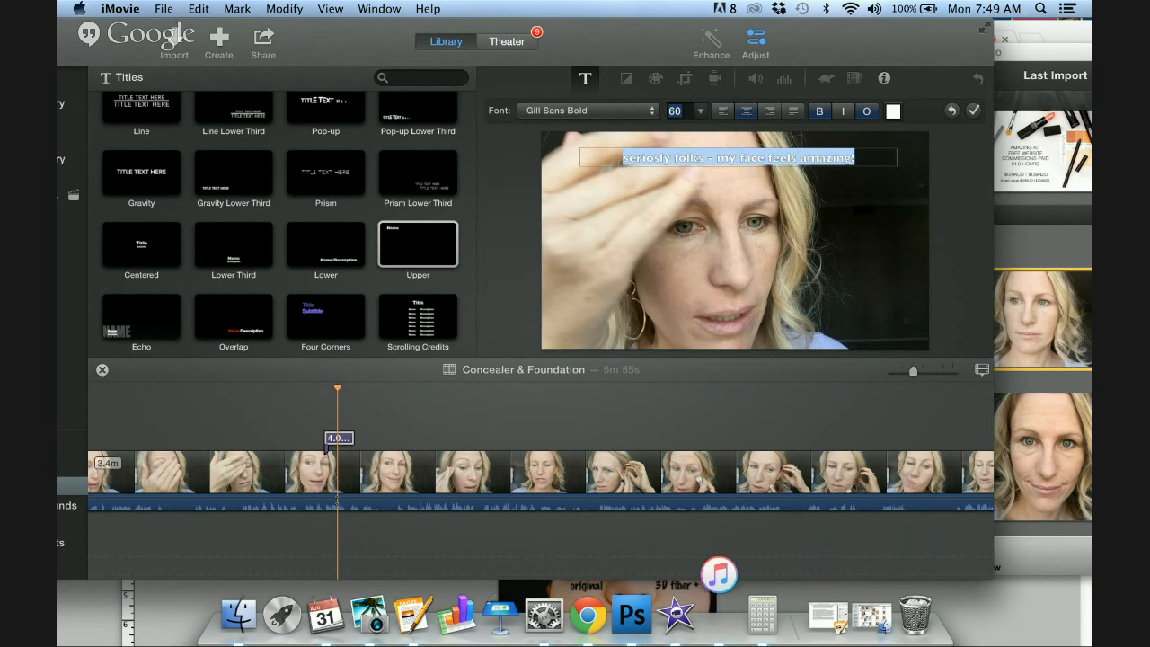
# Correct the spelling of "seriously" in the title over the 3.4-minute clip.
pyautogui.click(291, 429)
pyautogui.click(646, 171)
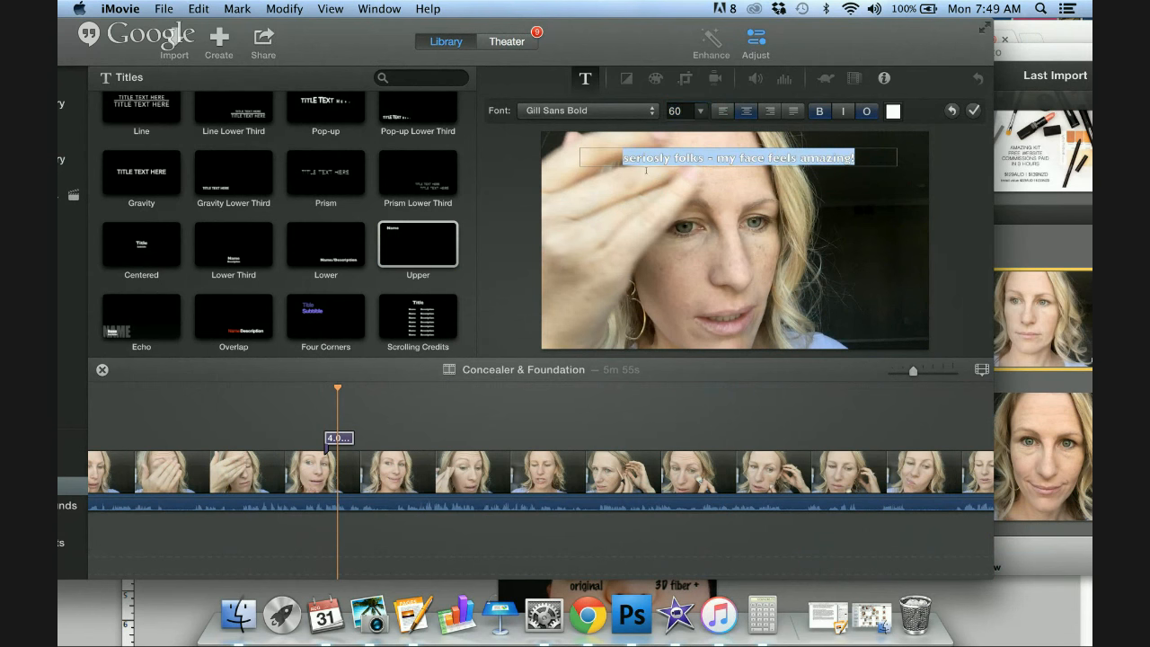
pyautogui.click(655, 159)
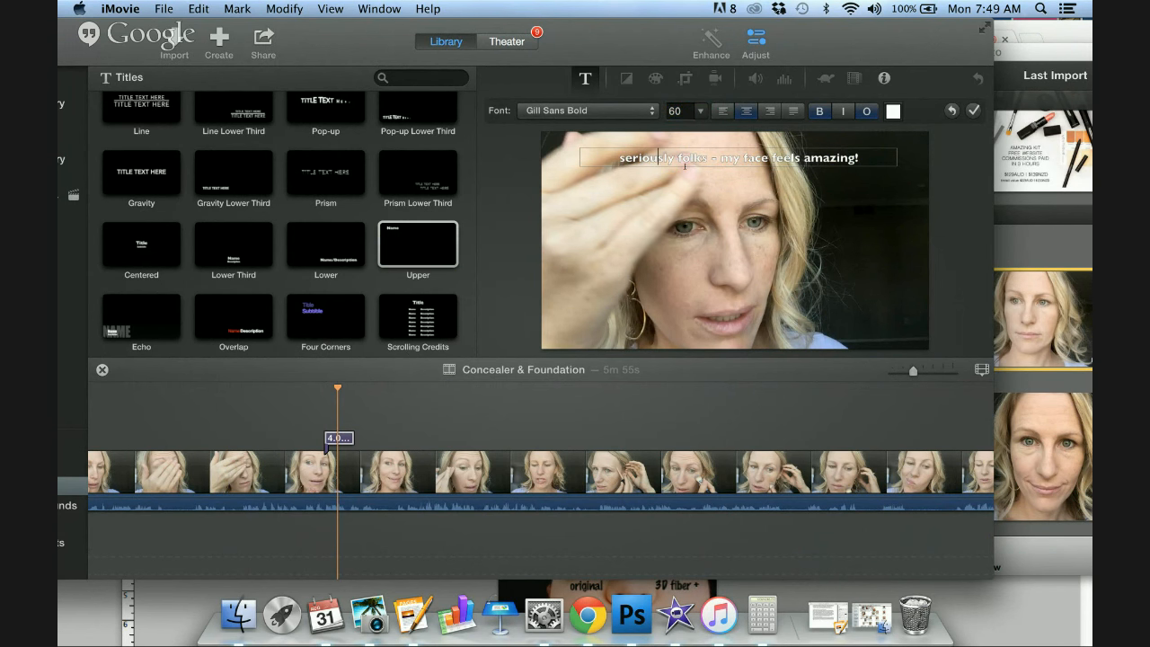
# Play back the footage under the new title, and extend the title's end to make it last longer.
pyautogui.click(316, 436)
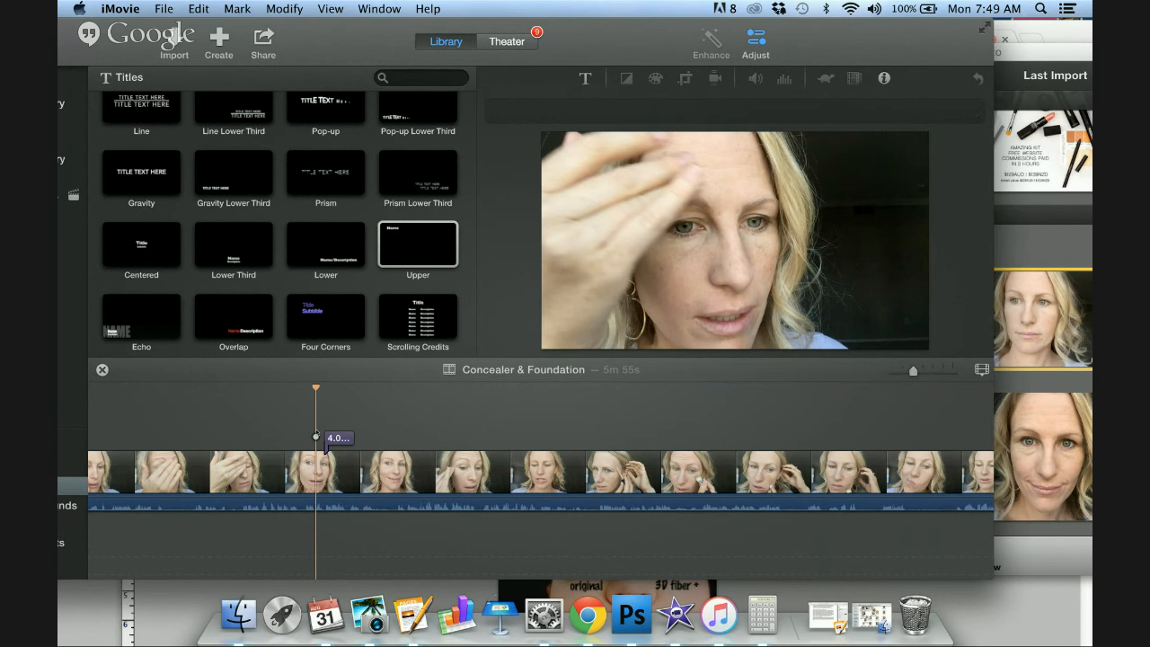
pyautogui.press('space')
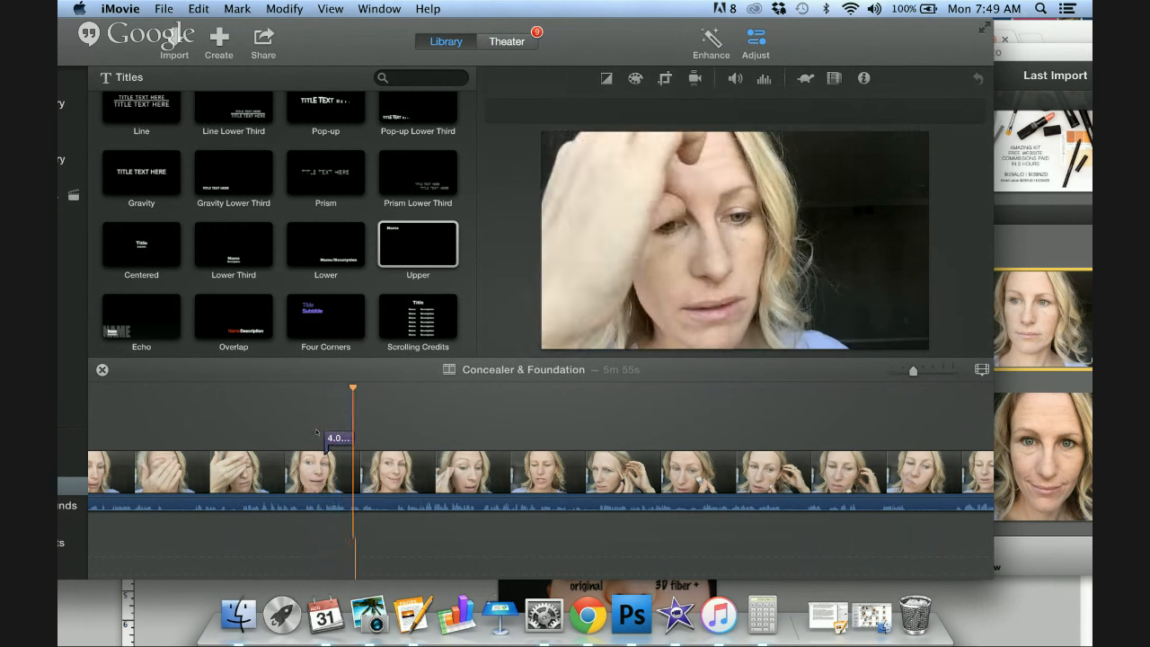
pyautogui.click(352, 438)
pyautogui.moveTo(354, 437); pyautogui.dragTo(374, 438)
# Play the 3.4-minute clip through to its end, and skim the project's earlier clips for footage to shorten.
pyautogui.hscroll(10, 374, 449)
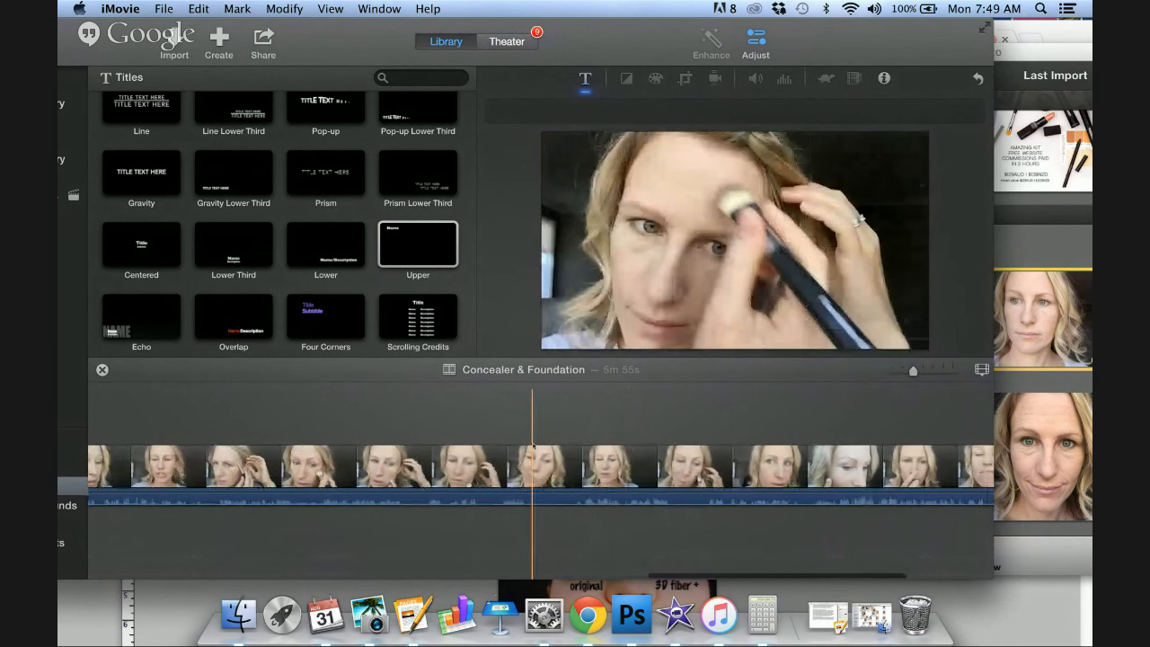
pyautogui.press('space')
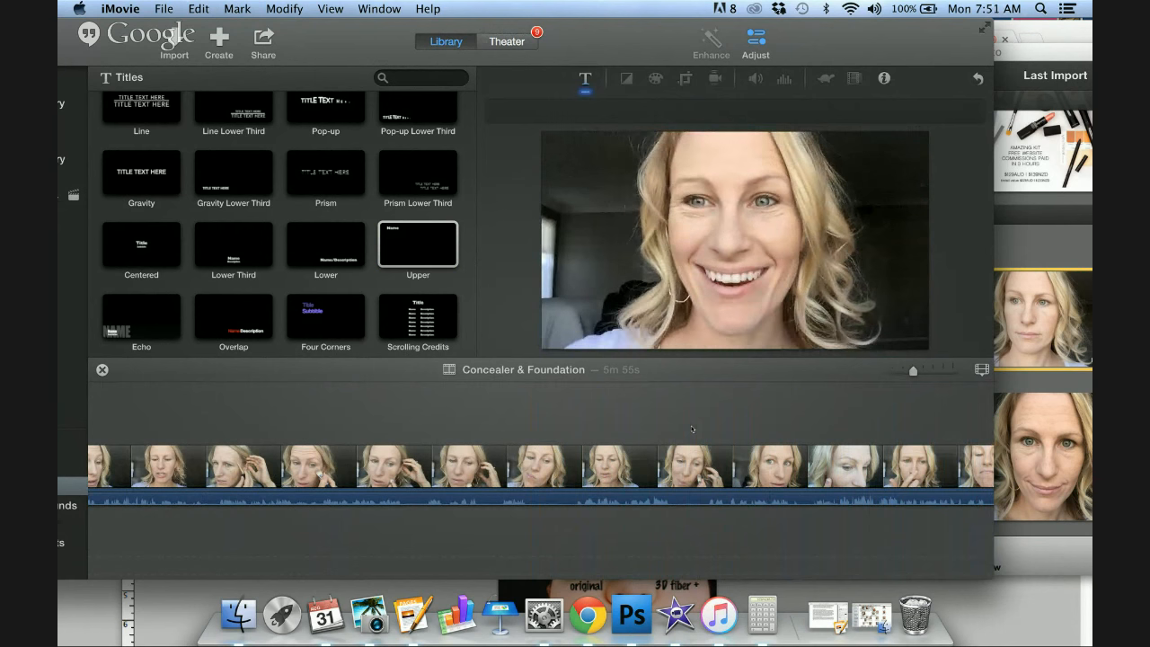
pyautogui.hscroll(5, 692, 428)
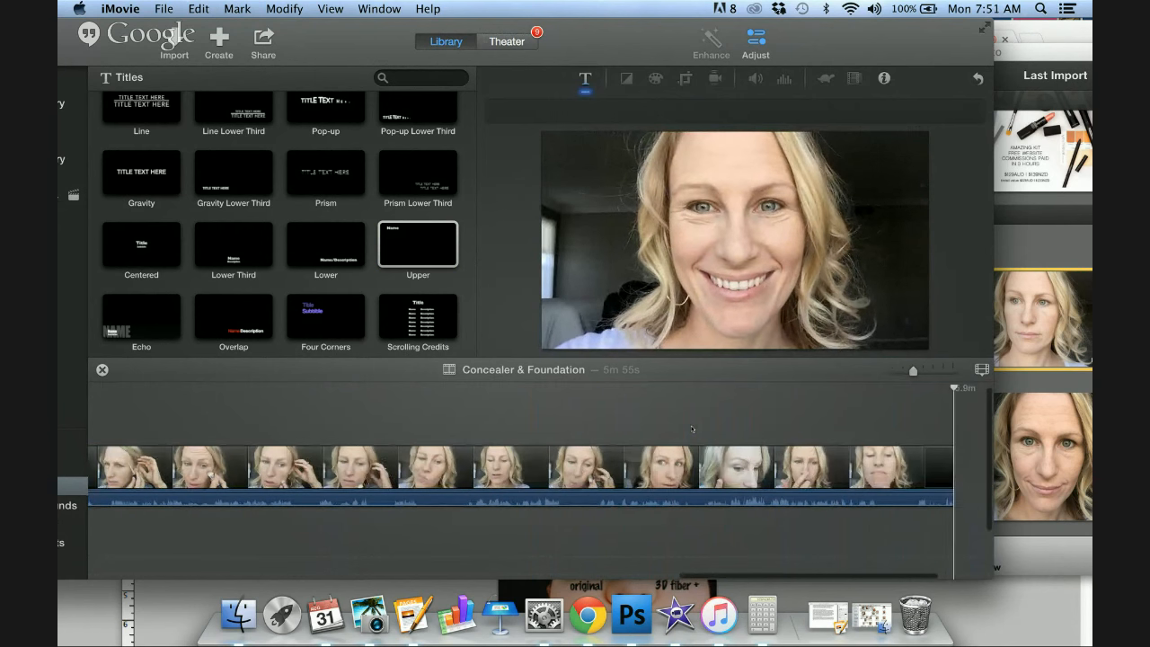
pyautogui.hscroll(-10, 763, 502)
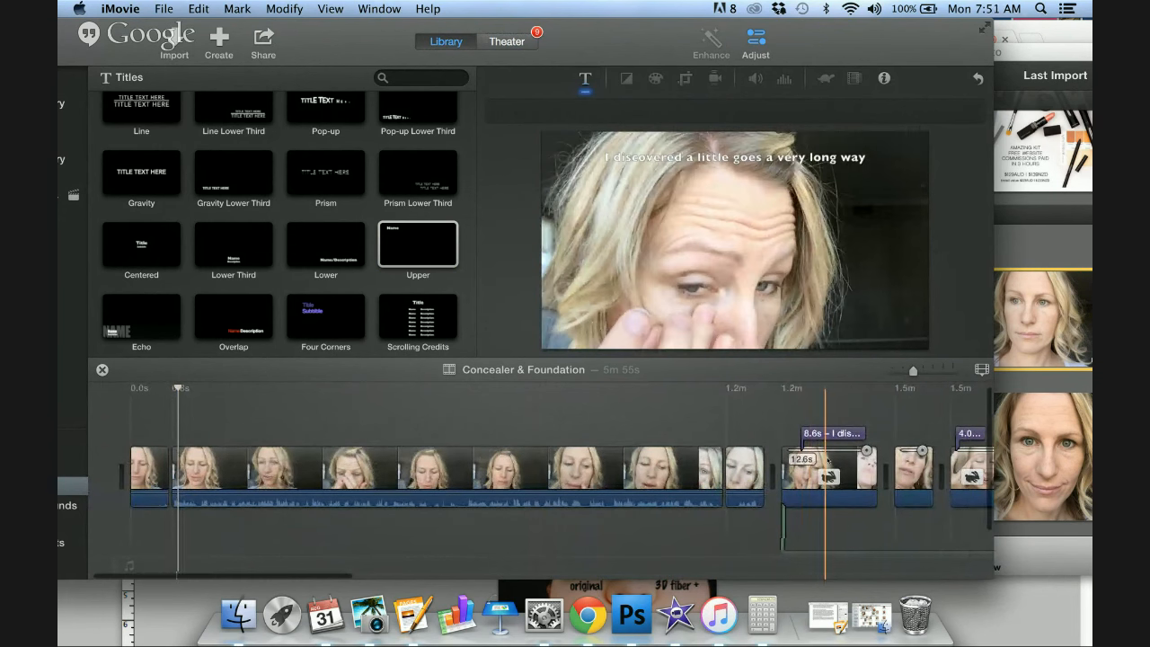
pyautogui.hscroll(2, 813, 460)
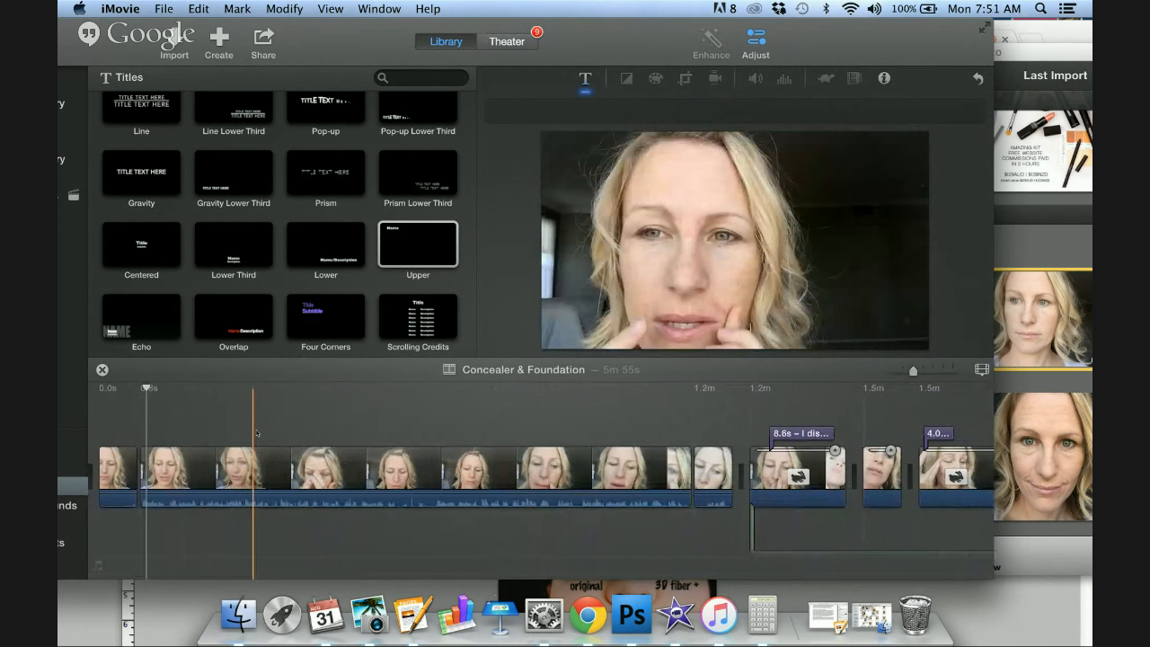
pyautogui.hscroll(-2, 256, 433)
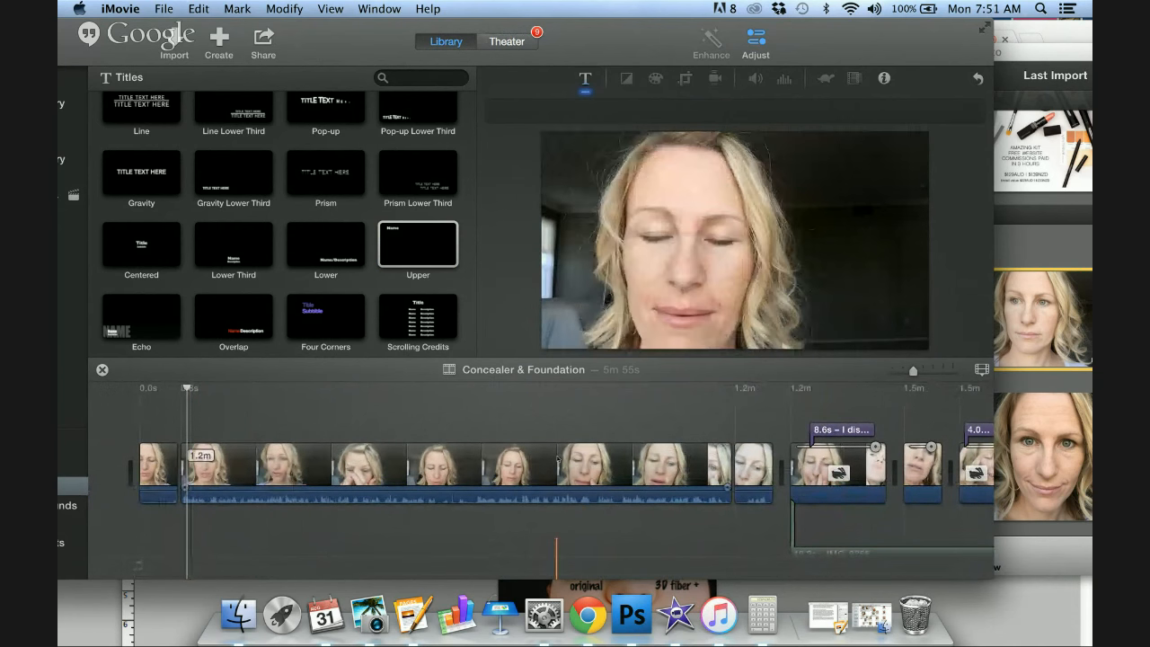
pyautogui.hscroll(2, 875, 472)
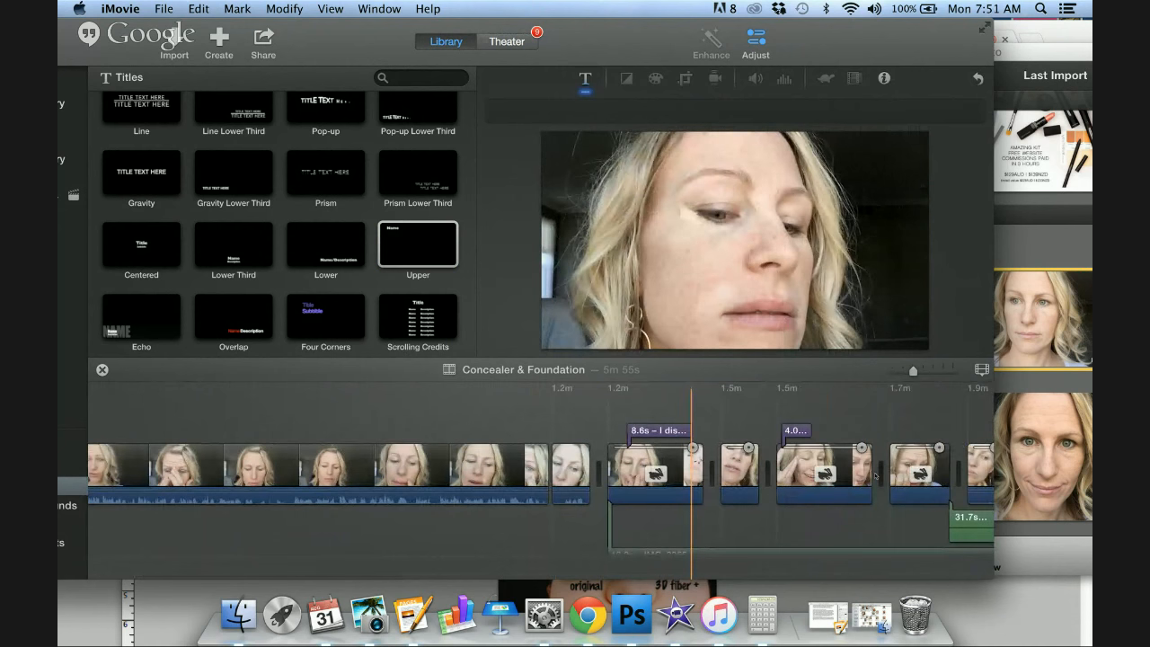
pyautogui.hscroll(3, 537, 472)
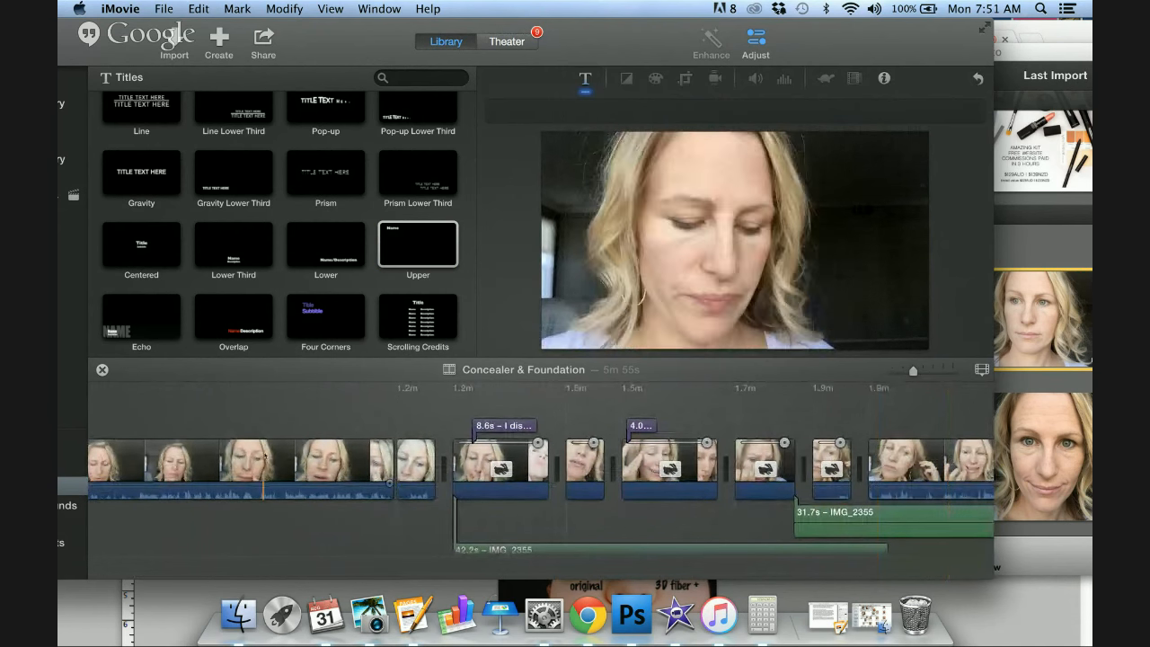
pyautogui.hscroll(-3, 156, 461)
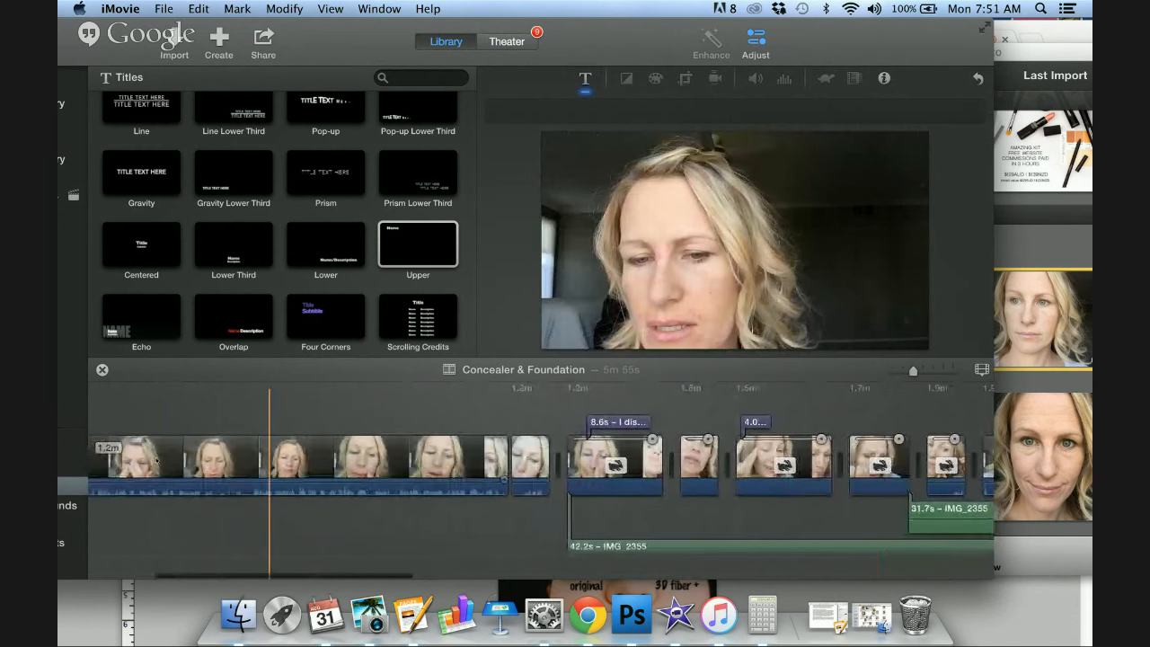
pyautogui.hscroll(-1, 130, 463)
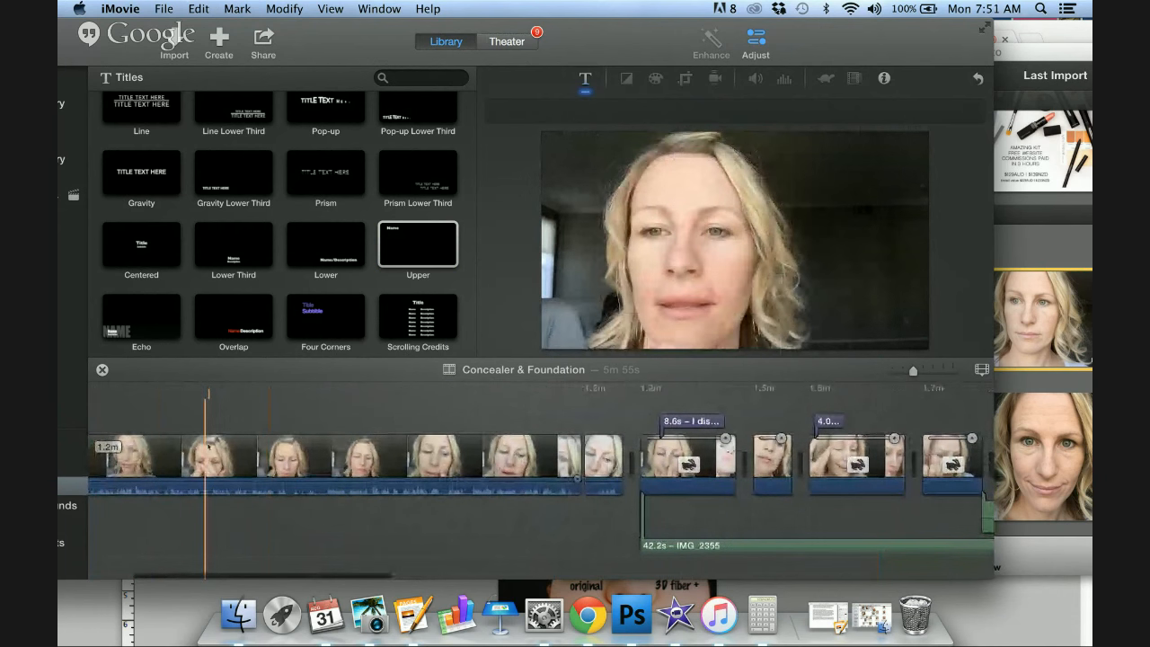
# Split the 1.2-minute clip near the project's start at the 14.1-second mark.
pyautogui.hscroll(-3, 133, 454)
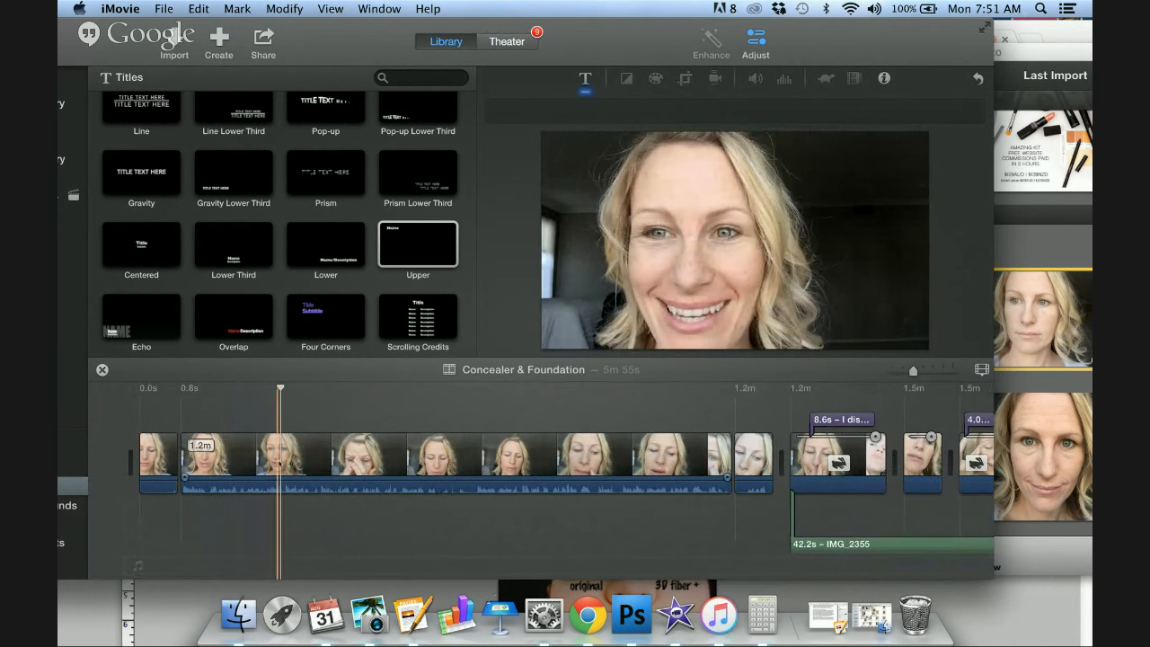
pyautogui.rightClick(281, 464)
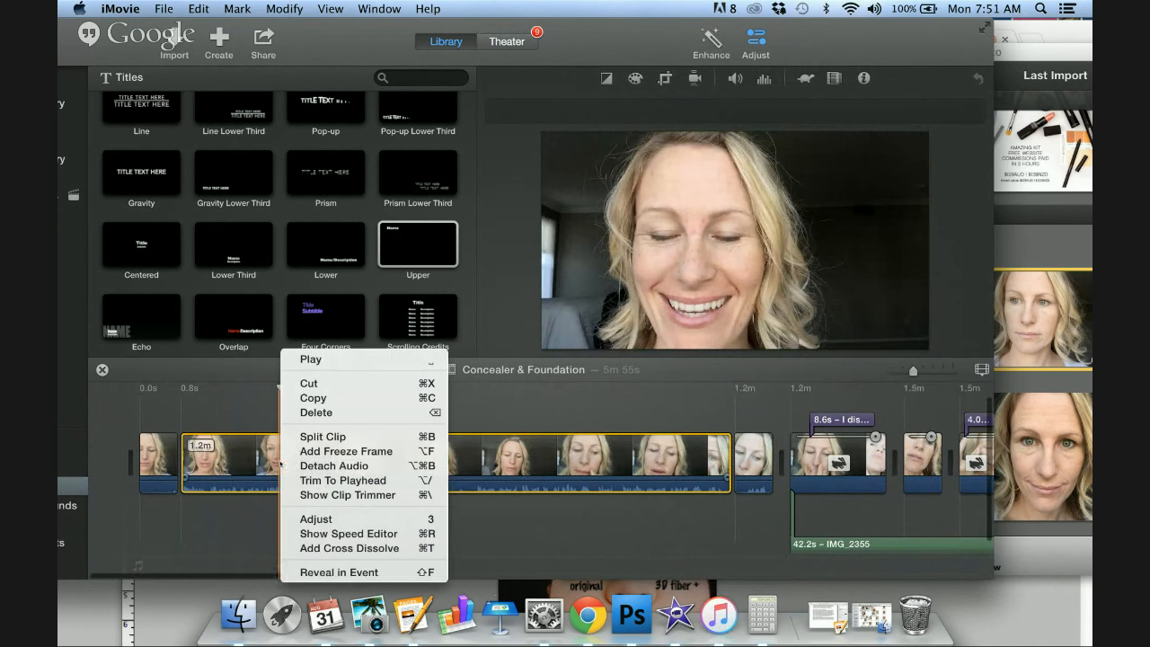
pyautogui.click(323, 437)
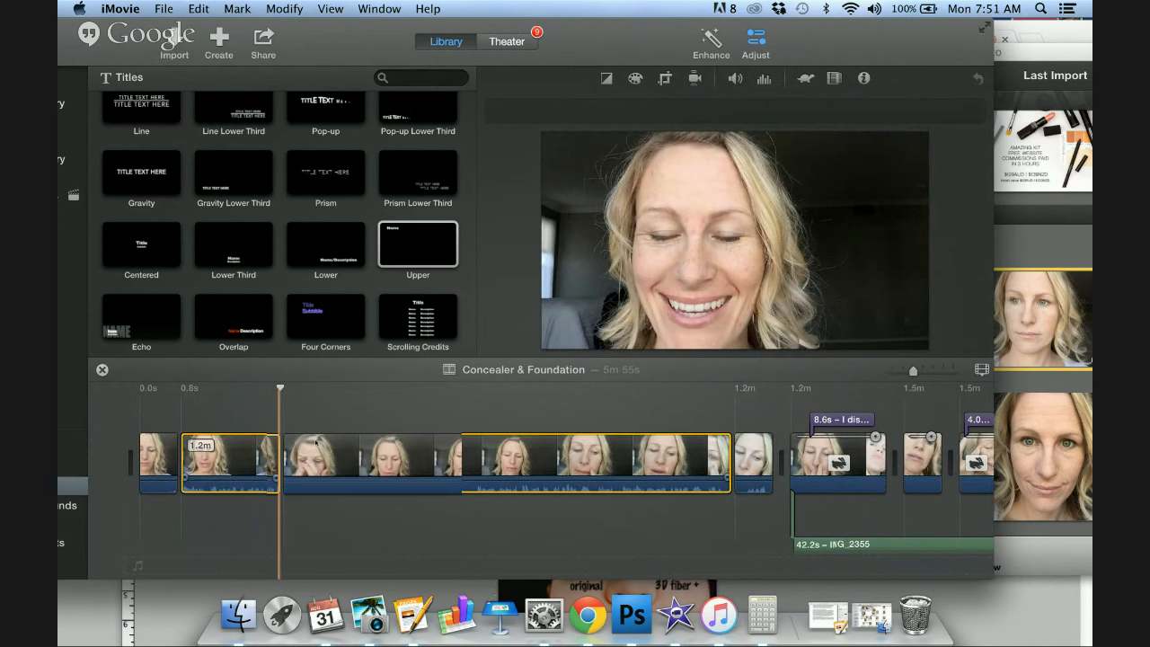
# Split the 1.0-minute clip before its last 41.5 seconds and delete the first part.
pyautogui.press('space')
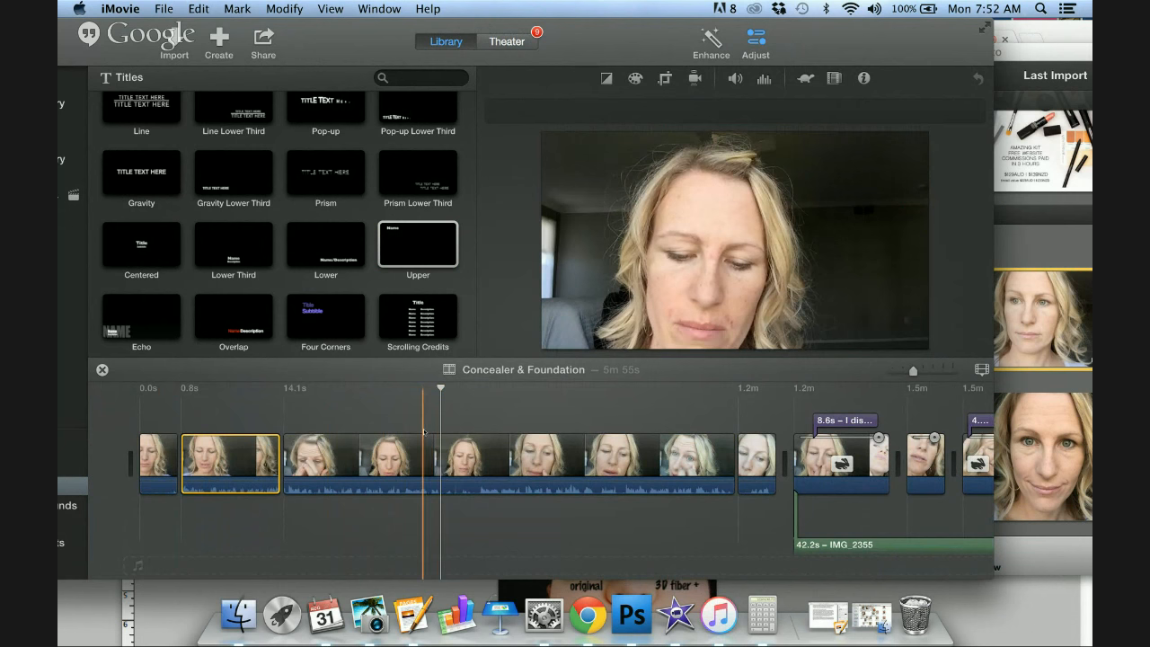
pyautogui.click(423, 432)
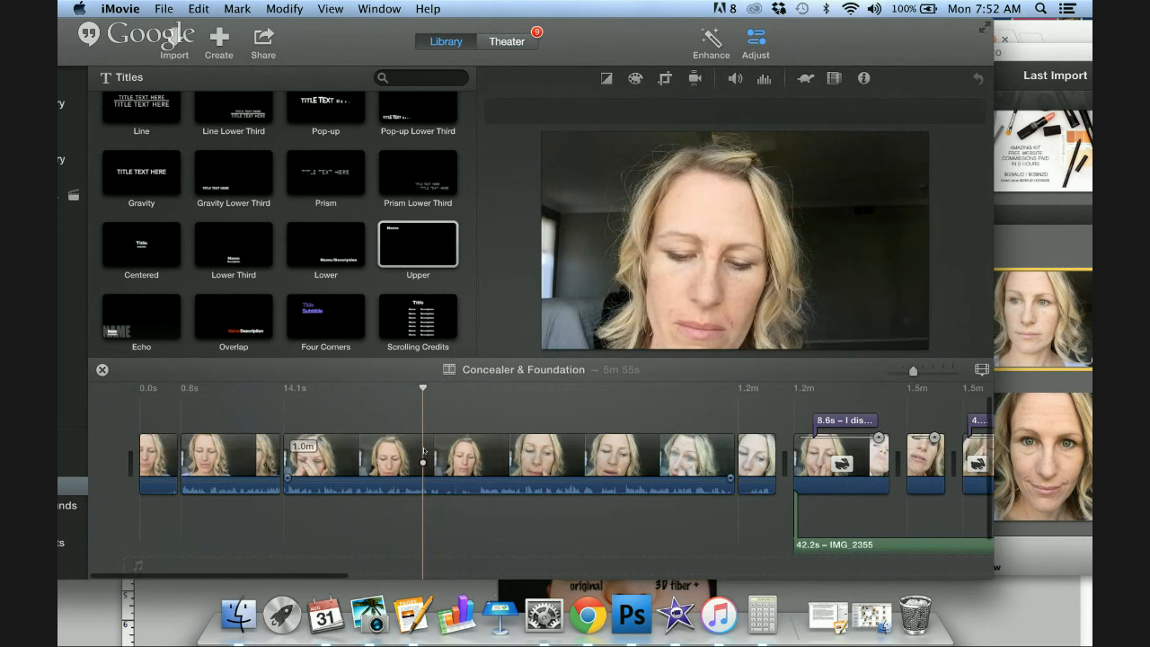
pyautogui.rightClick(423, 456)
pyautogui.click(467, 437)
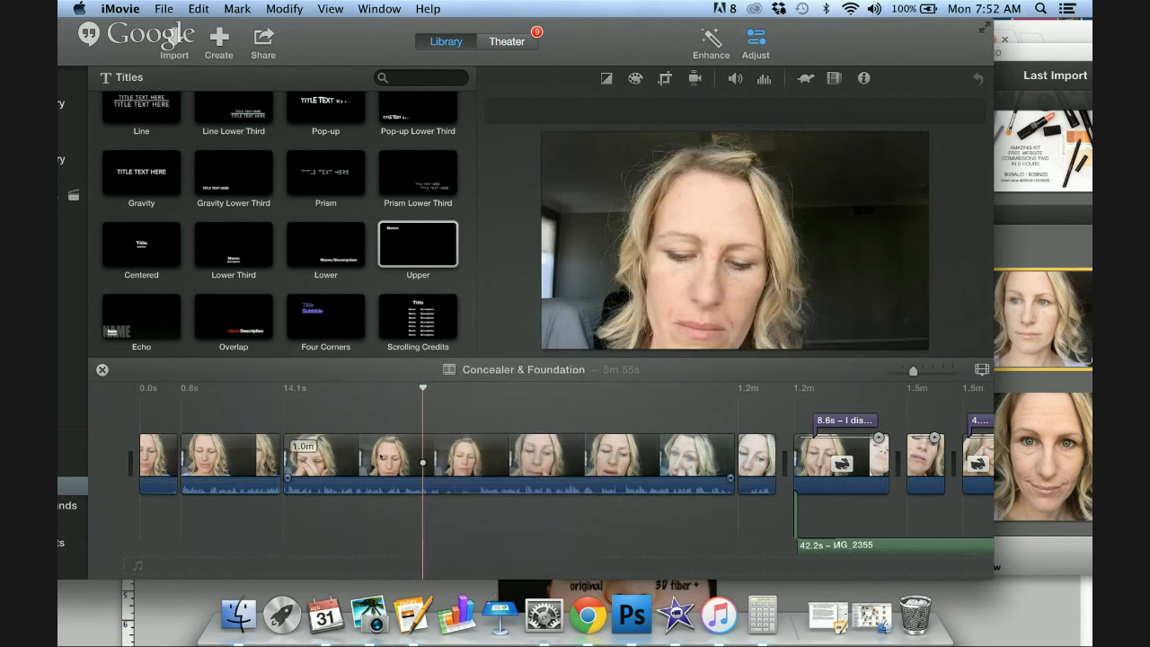
pyautogui.click(360, 459)
pyautogui.press('Delete')
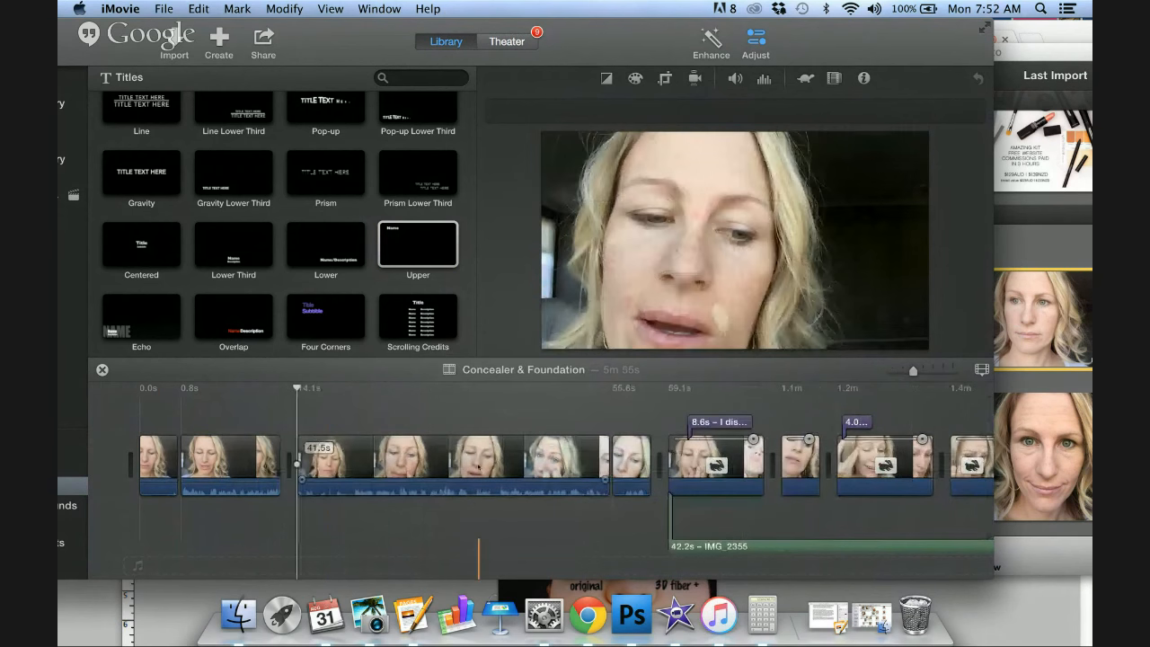
# Speed up the 41.5-second clip with the Fast preset at 2x and mute its audio.
pyautogui.click(404, 464)
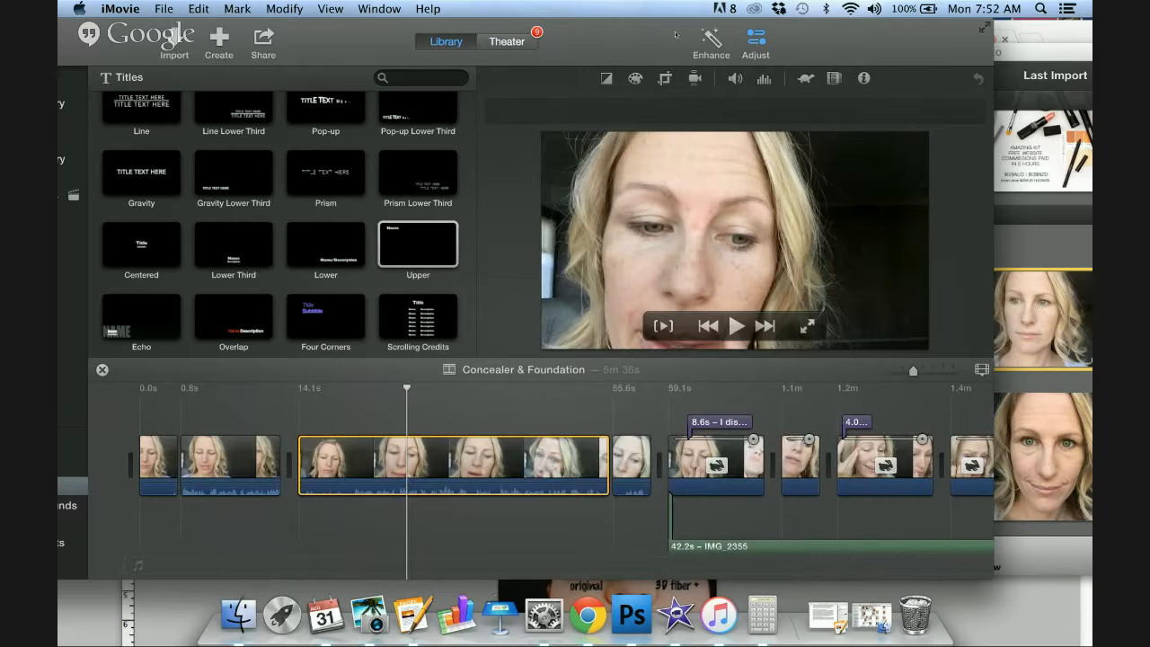
pyautogui.click(736, 78)
pyautogui.click(805, 78)
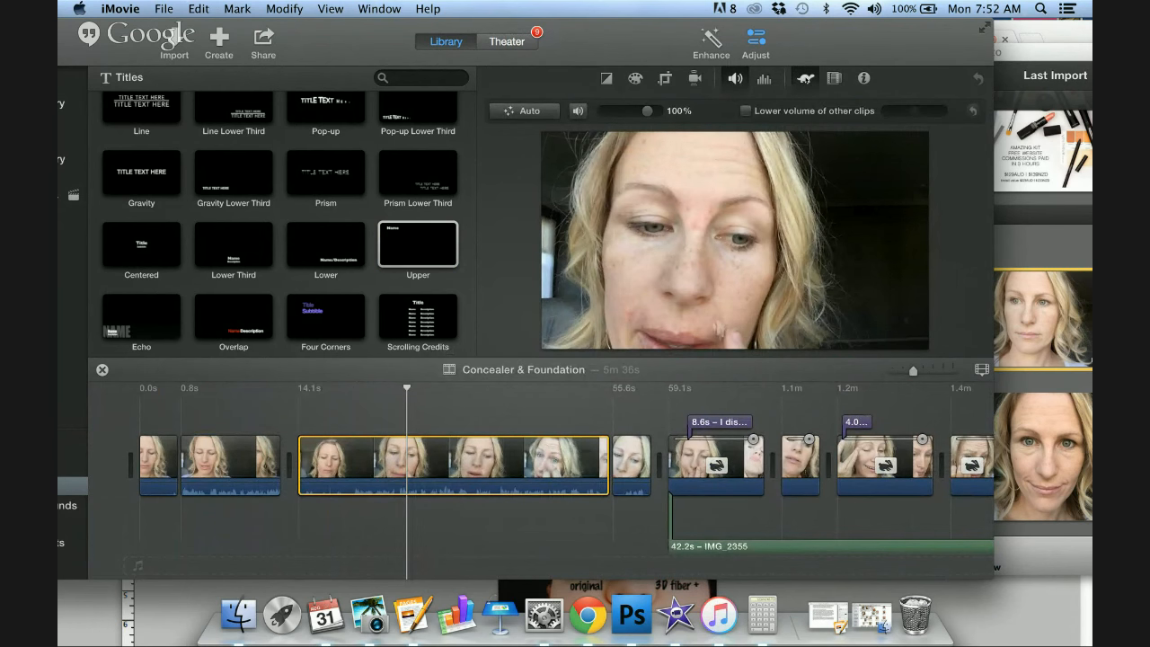
pyautogui.click(572, 110)
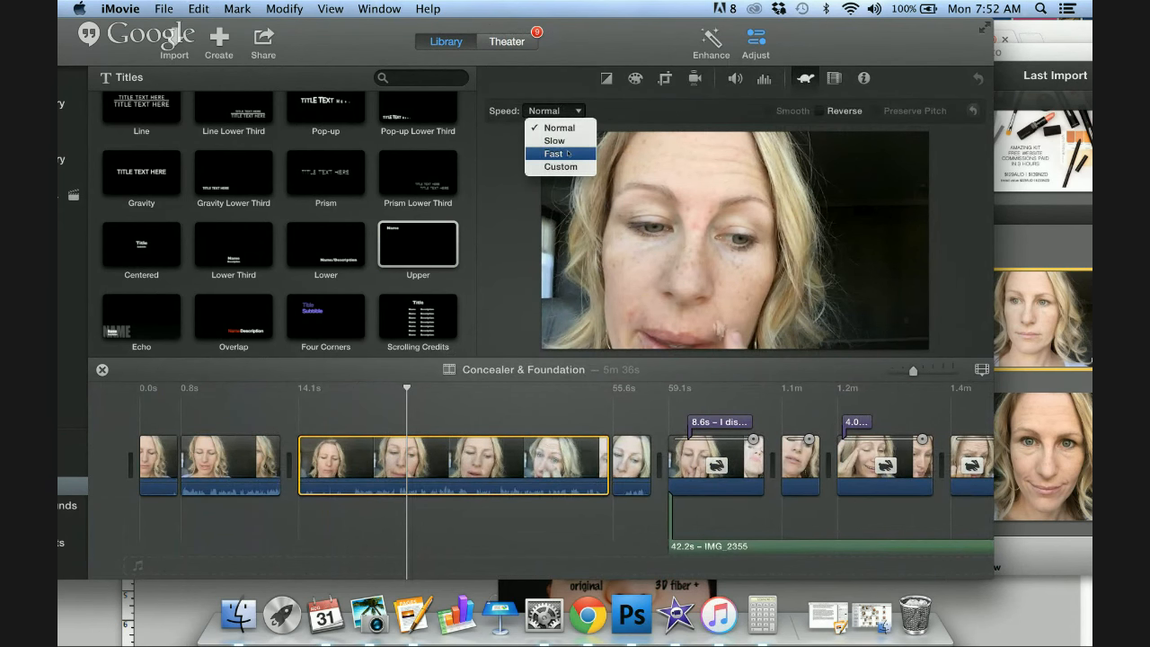
pyautogui.click(568, 153)
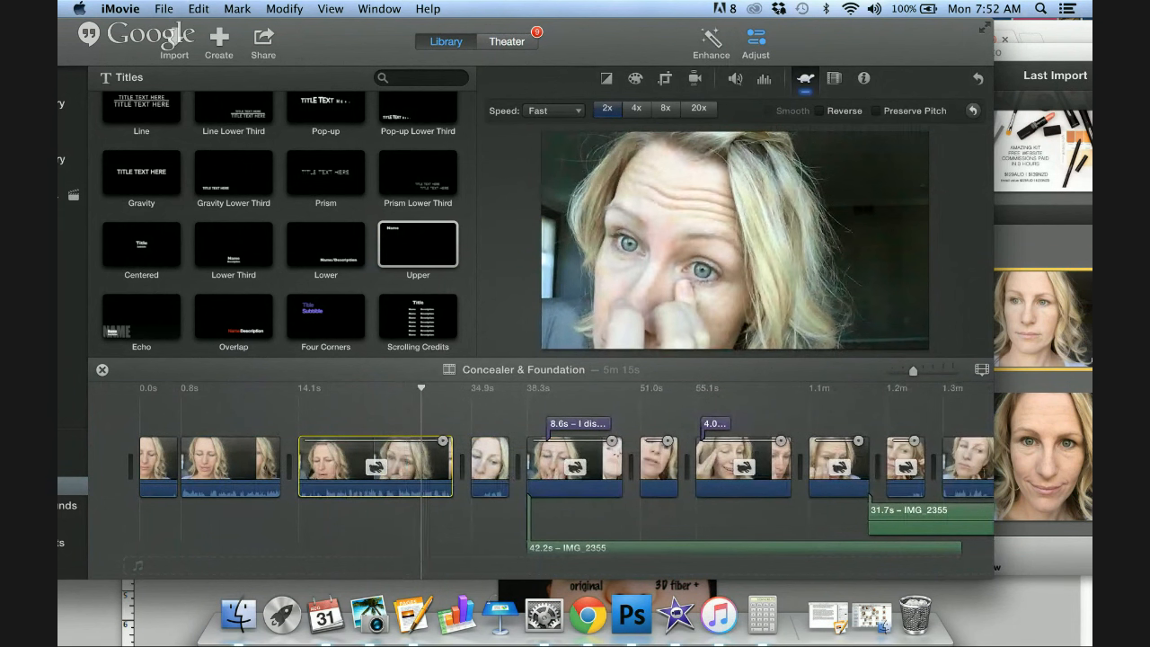
pyautogui.click(735, 79)
pyautogui.click(576, 110)
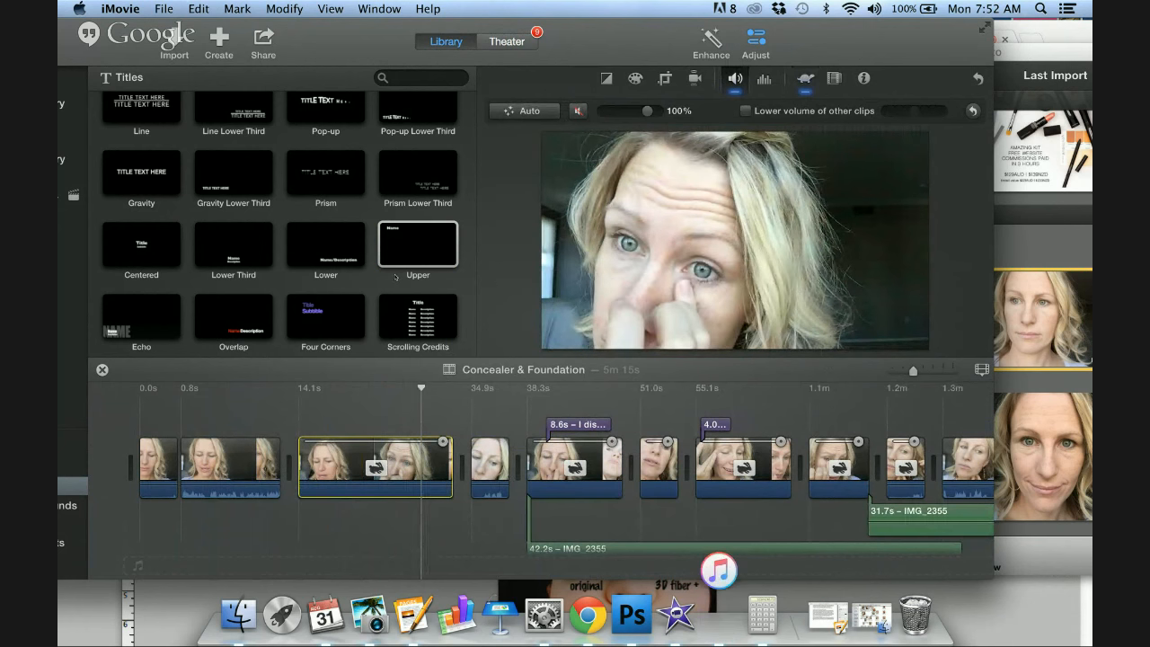
# Add an Upper title near the start of the sped-up clip reading "I applied a little bit of concealer".
pyautogui.moveTo(402, 275); pyautogui.dragTo(339, 412)
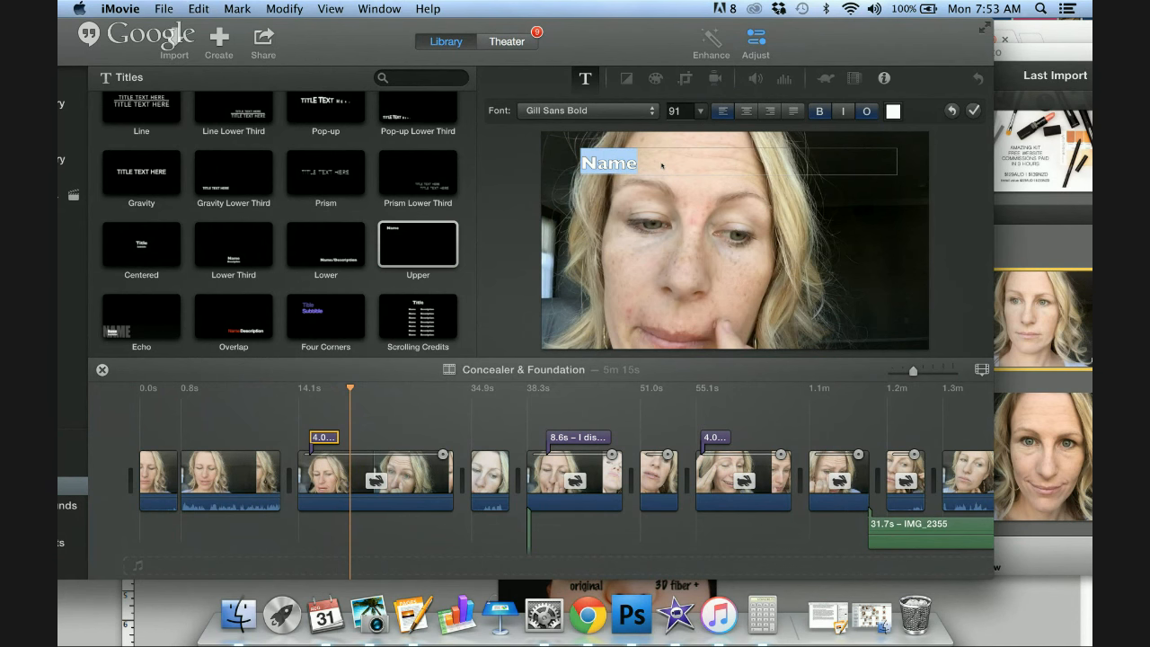
pyautogui.write('I applie')
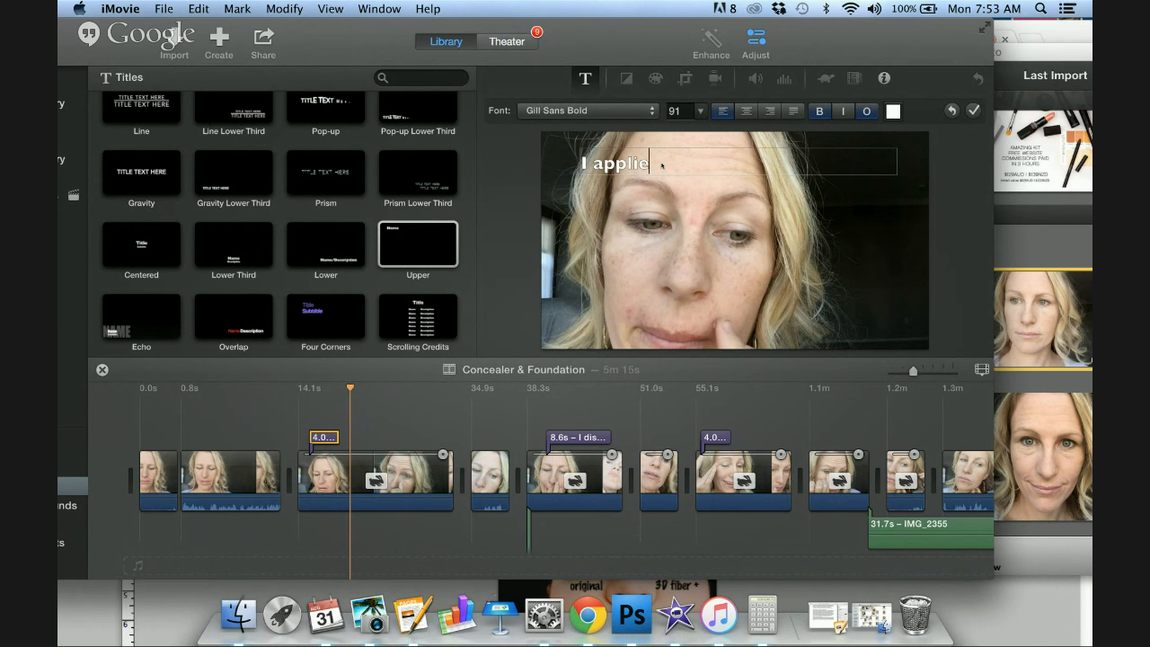
pyautogui.write('d a little bit of concean')
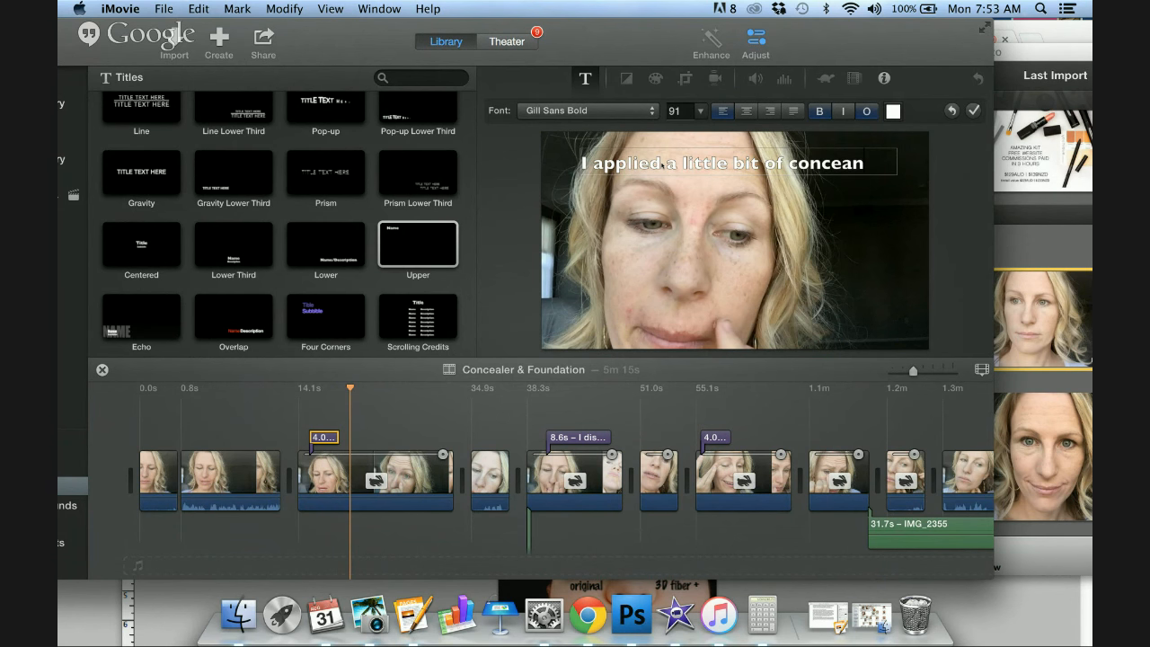
pyautogui.press('BackSpace')
pyautogui.write('ler')
# Replace the title text with "I put a little bit of concealer on my hand and then applied on my face".
pyautogui.press('super+a')
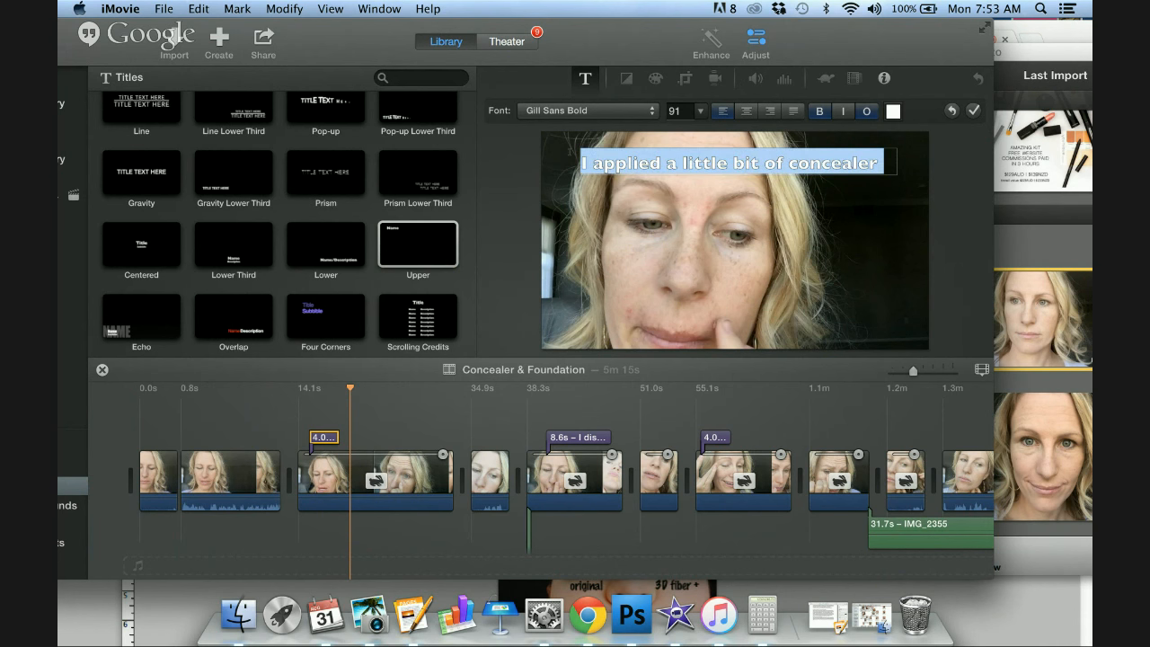
pyautogui.write('I put a little b')
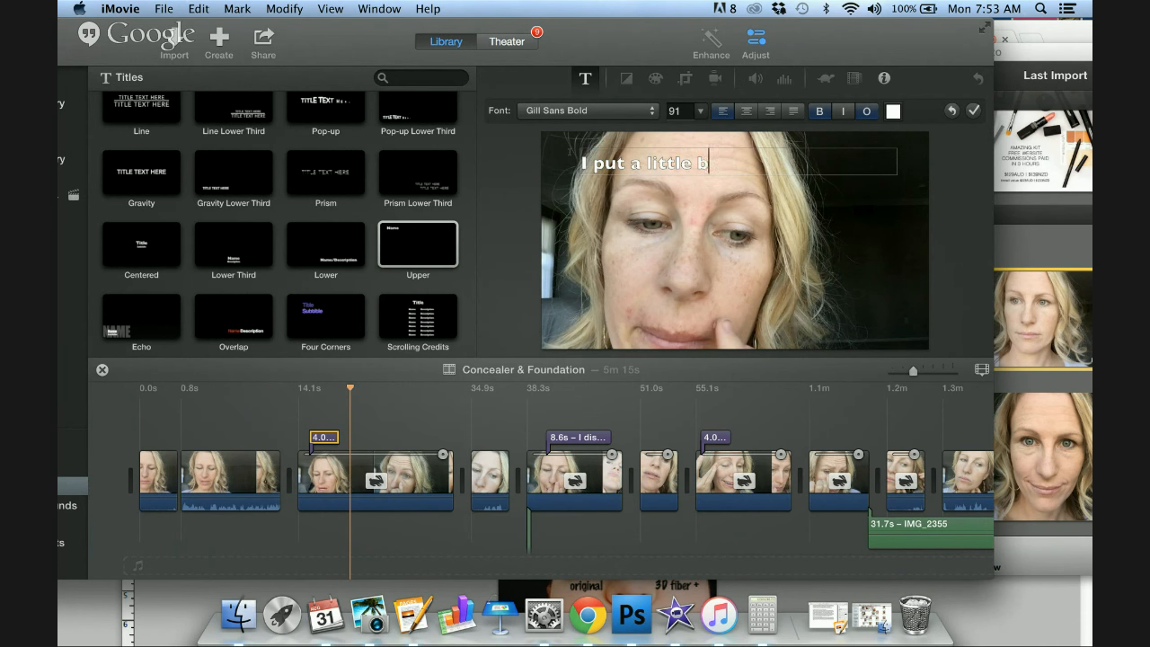
pyautogui.write('it of concealer on my hand and then applied on my face')
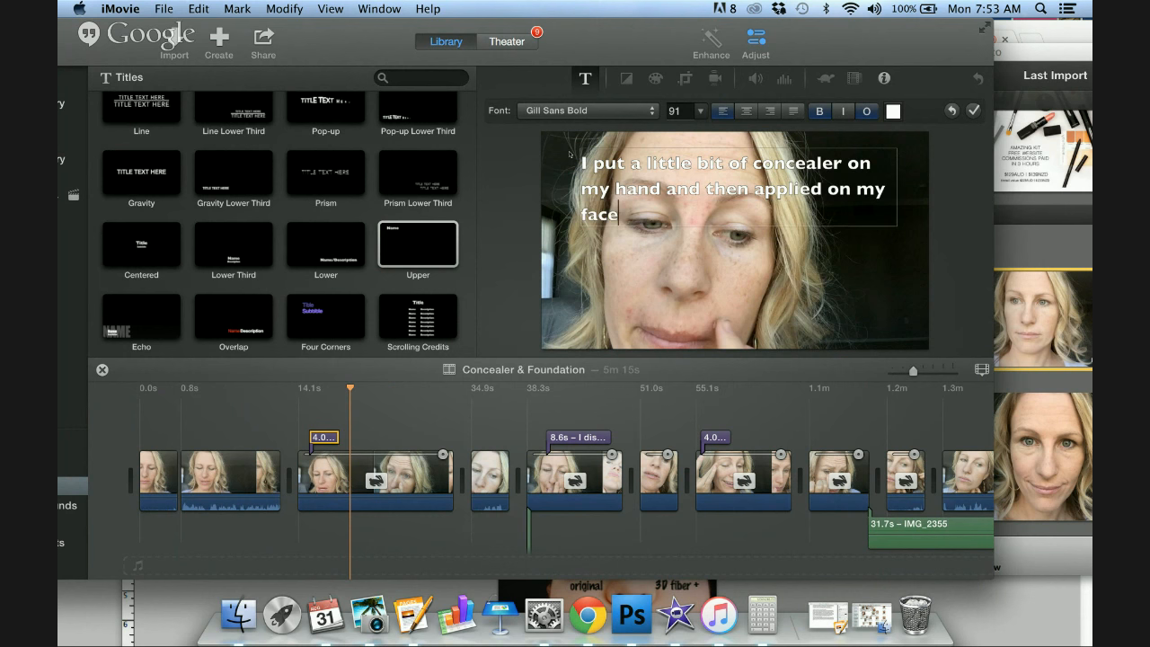
# Format the title as centered text at size 70, and extend its duration to 6.7 seconds.
pyautogui.press('super+a')
pyautogui.doubleClick(676, 112)
pyautogui.write('80')
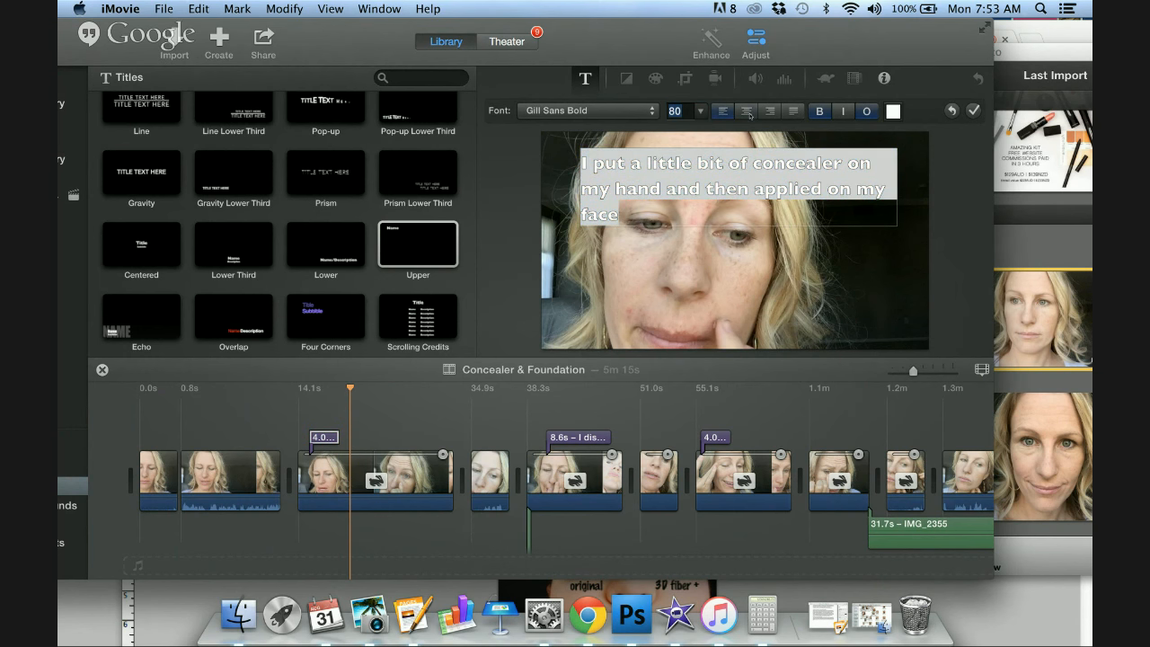
pyautogui.click(747, 111)
pyautogui.click(687, 111)
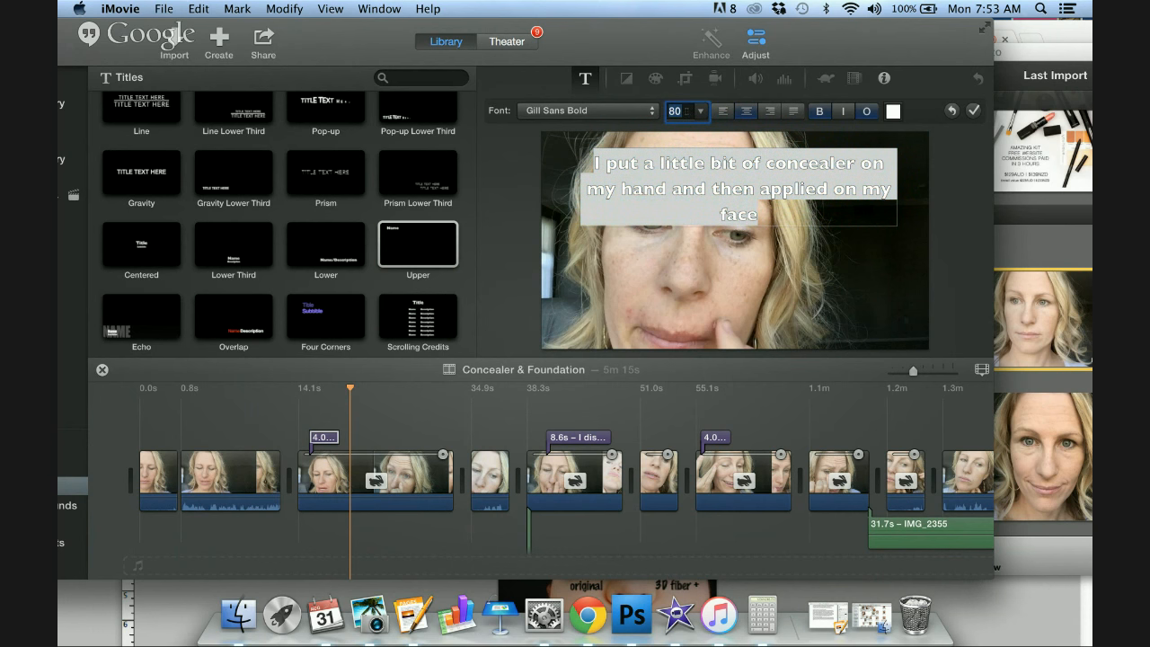
pyautogui.write('70')
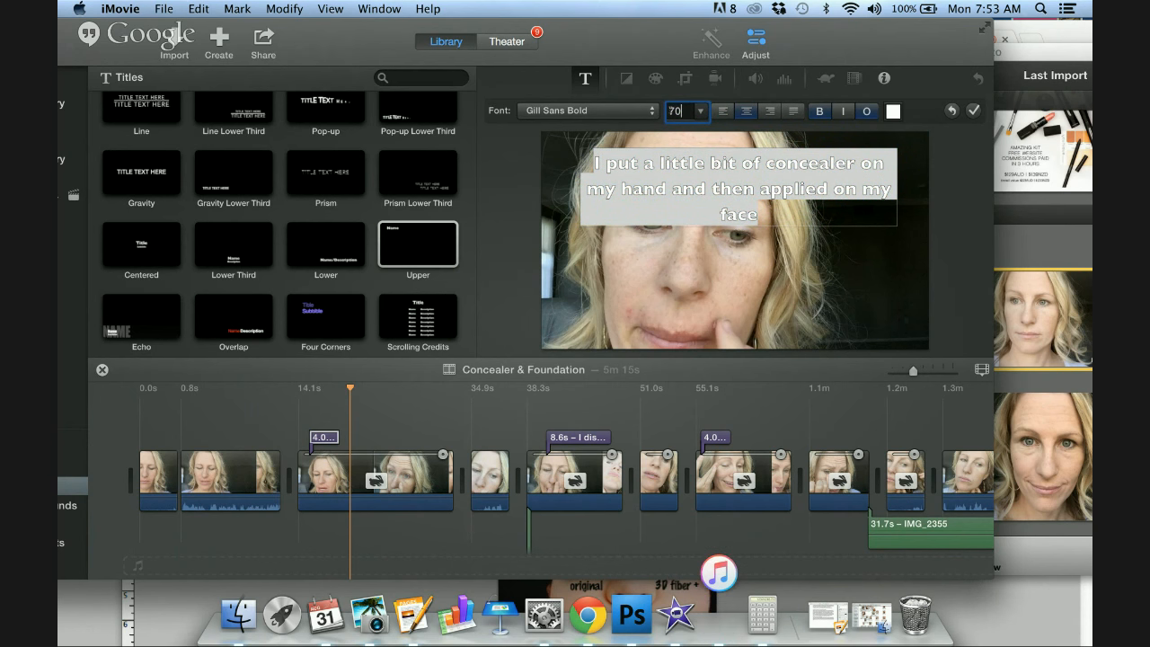
pyautogui.press('Return')
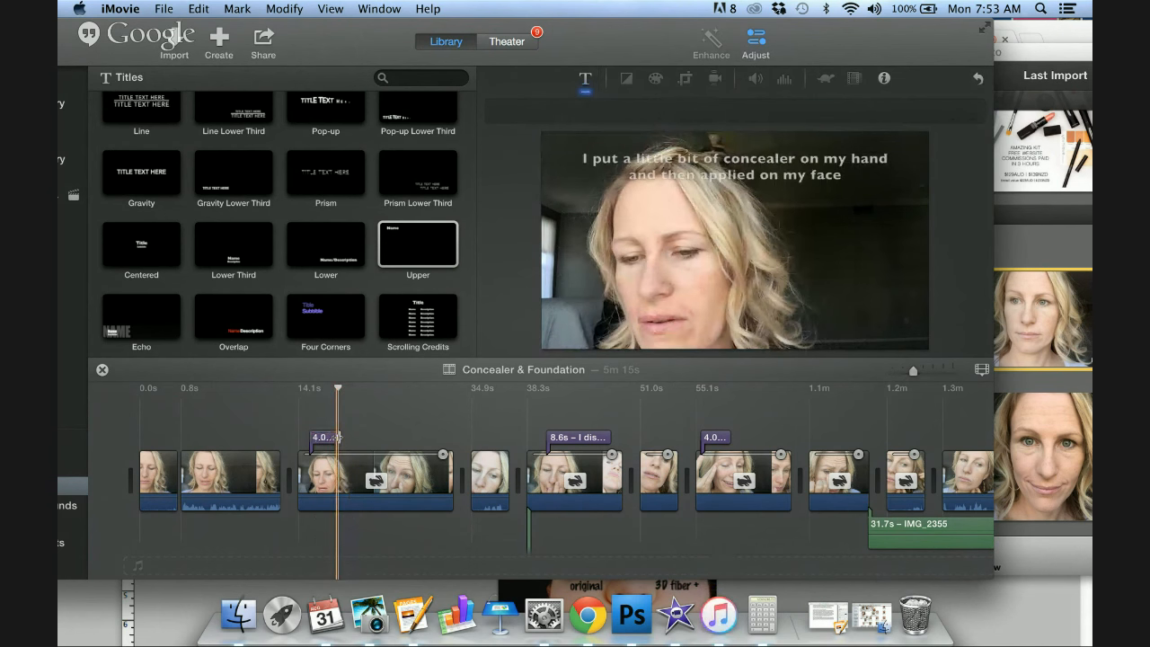
pyautogui.moveTo(351, 439); pyautogui.dragTo(363, 437)
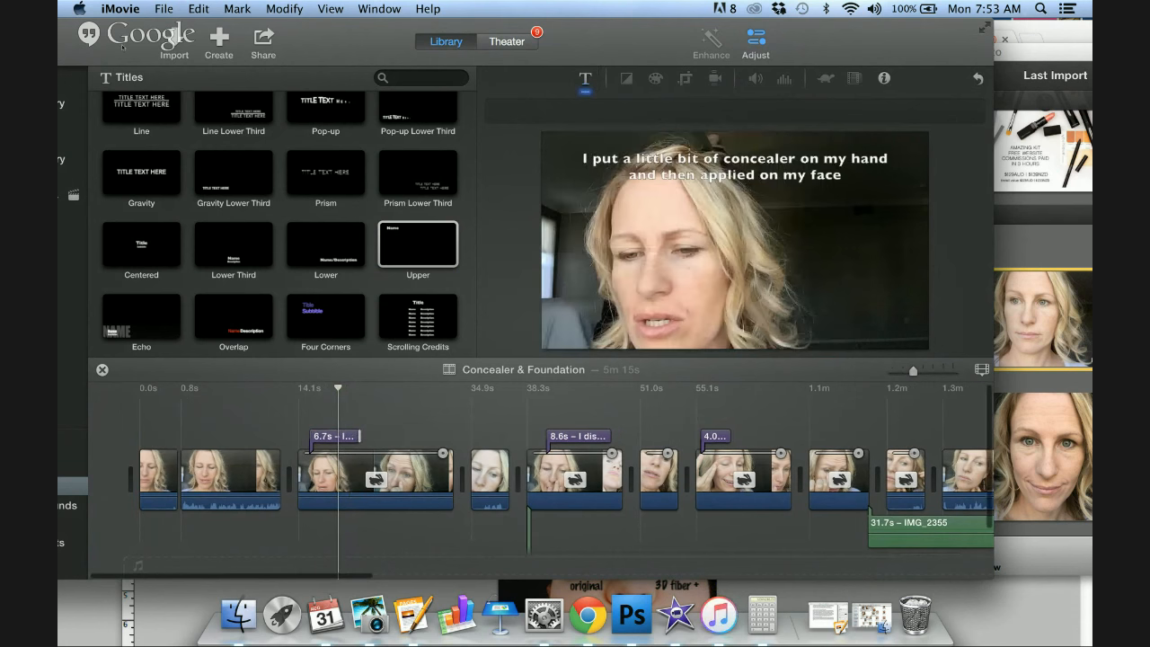
# Bring up the iTunes music collection and preview the dance tracks from Party Kick through World Place.
pyautogui.moveTo(88, 107); pyautogui.dragTo(186, 106)
pyautogui.click(111, 523)
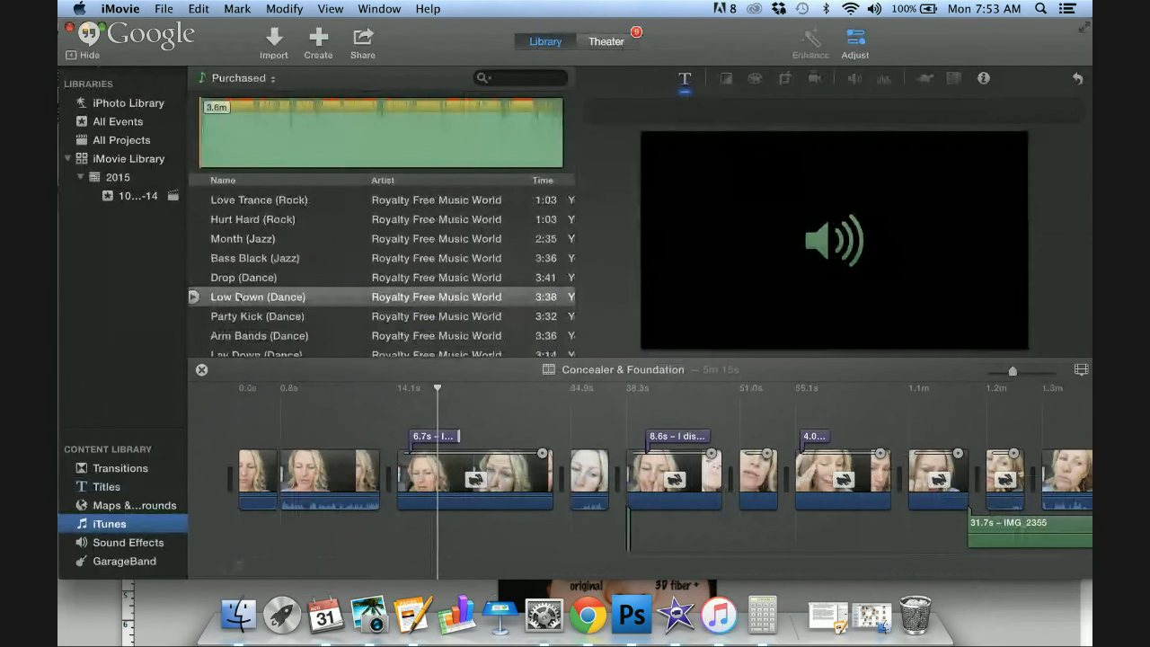
pyautogui.scroll(-2, 238, 296)
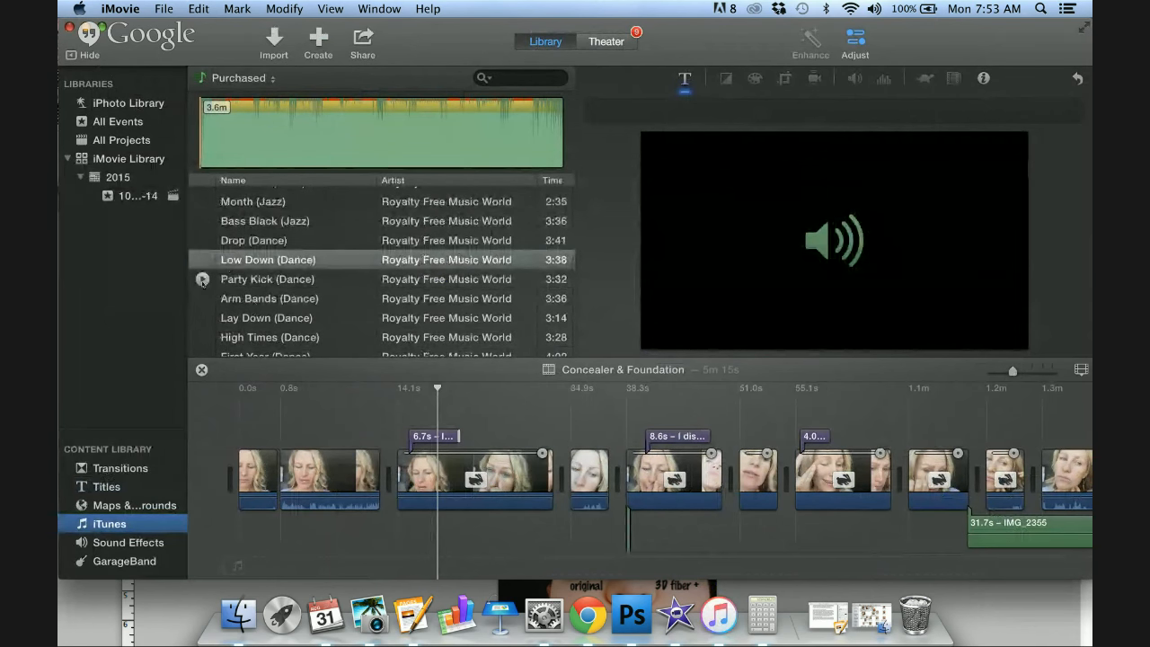
pyautogui.click(202, 279)
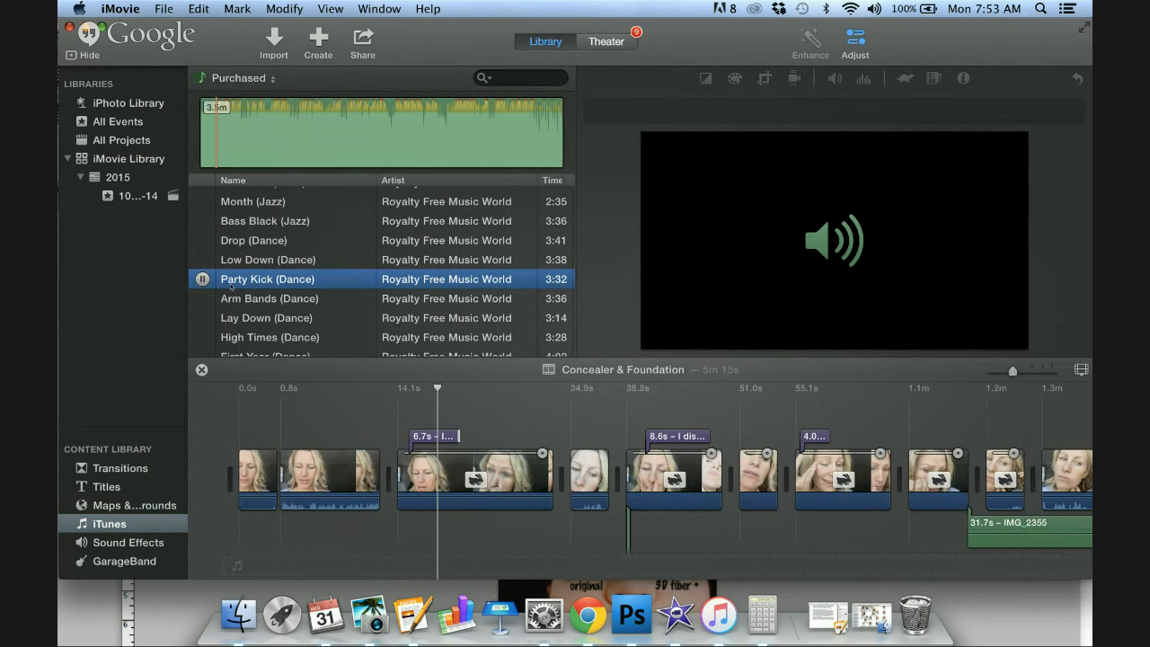
pyautogui.click(204, 299)
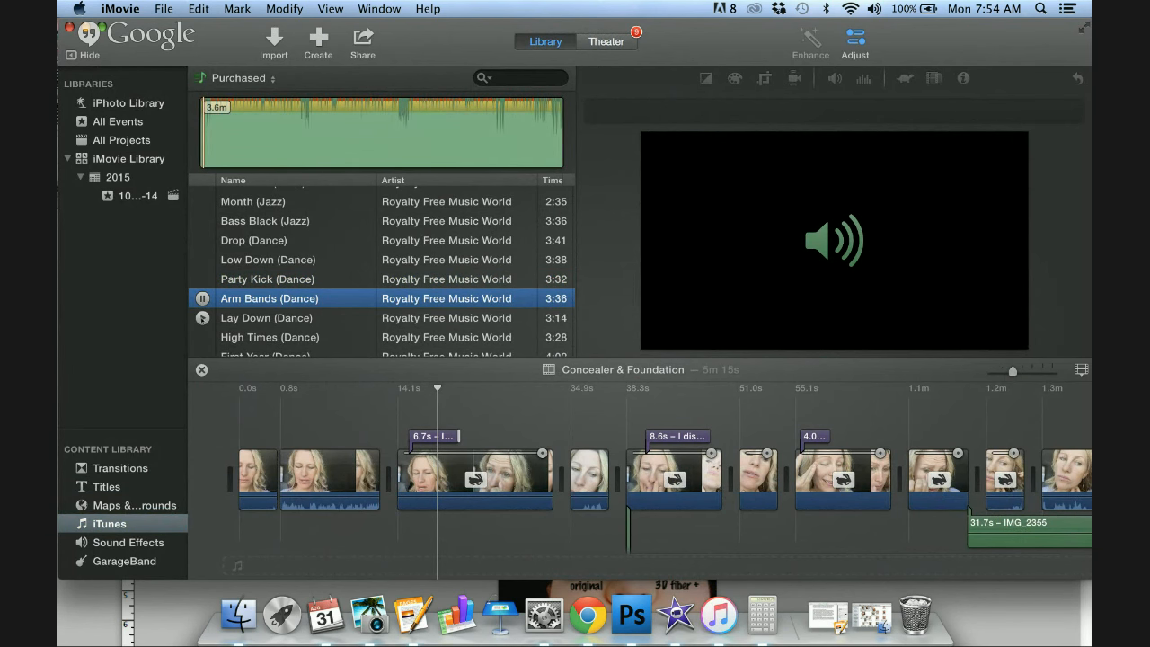
pyautogui.click(202, 318)
pyautogui.scroll(-1, 230, 304)
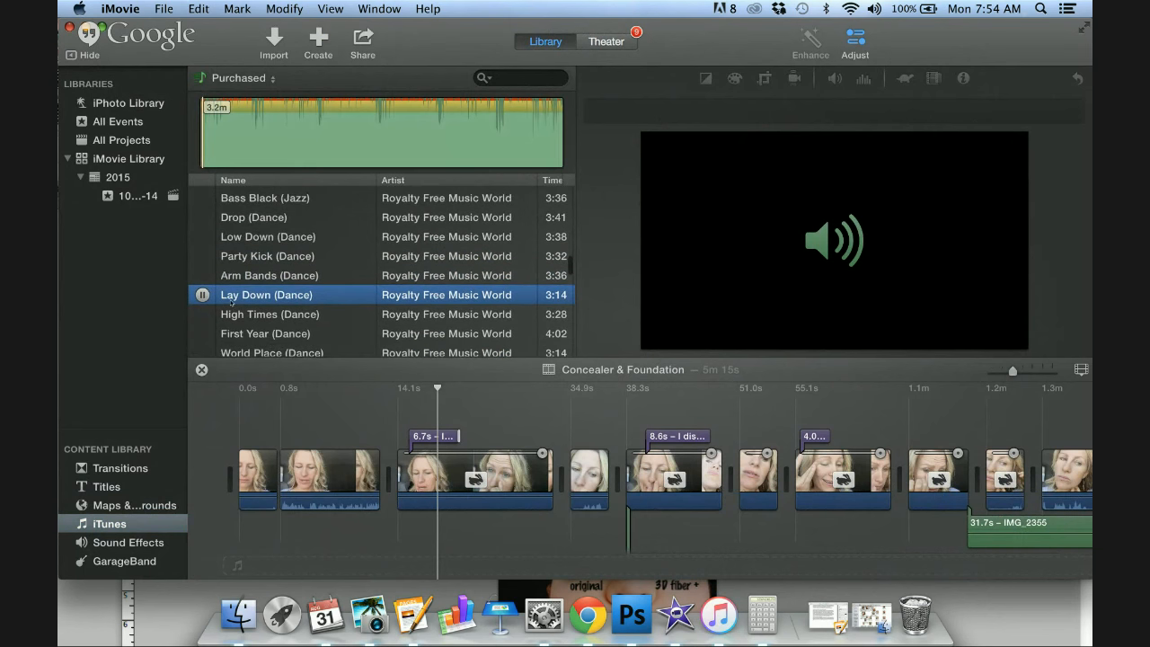
pyautogui.click(203, 315)
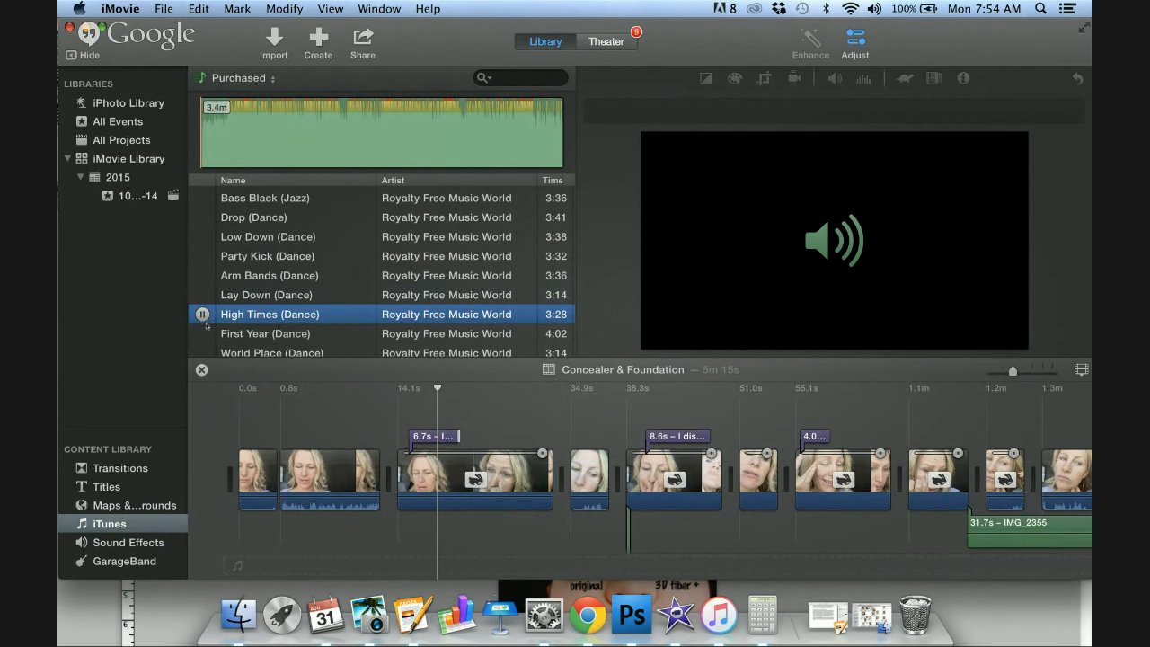
pyautogui.click(203, 332)
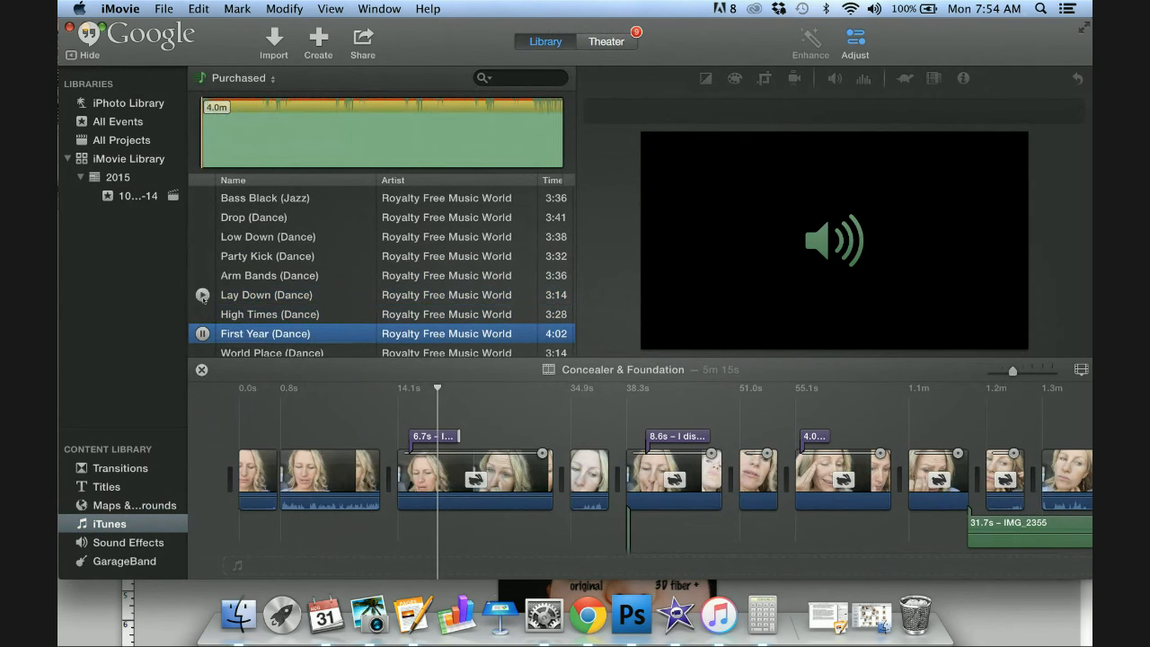
pyautogui.scroll(-1, 203, 299)
pyautogui.click(201, 332)
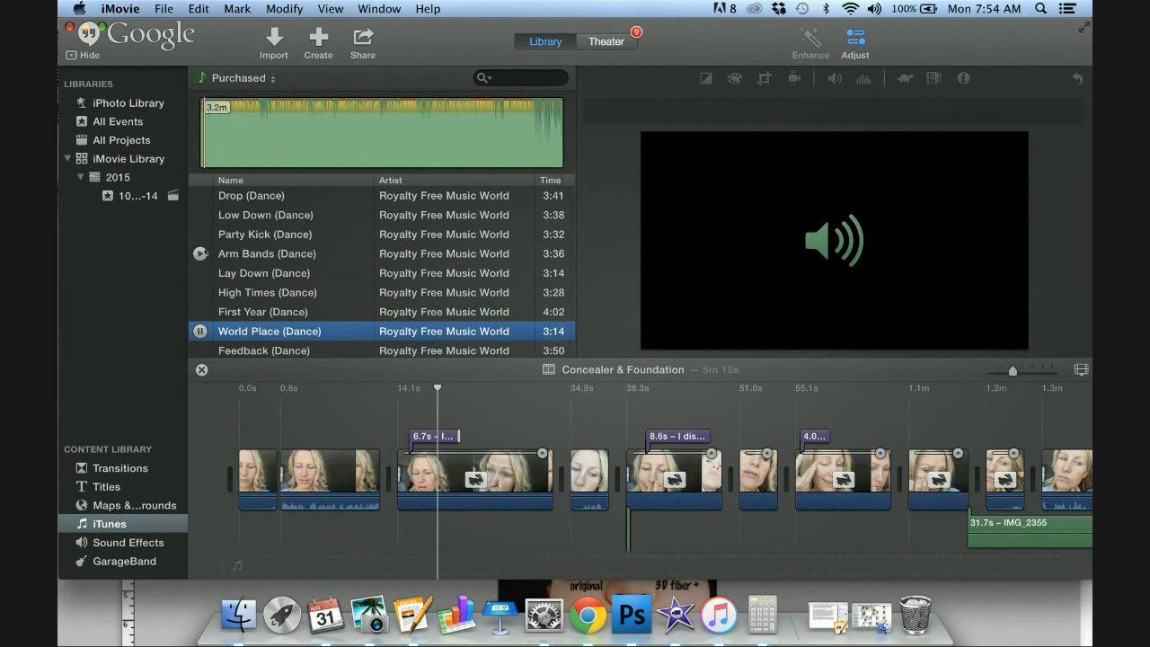
# Preview the Arm Bands and Party Kick tracks again to choose the background music.
pyautogui.click(199, 253)
pyautogui.scroll(1, 202, 229)
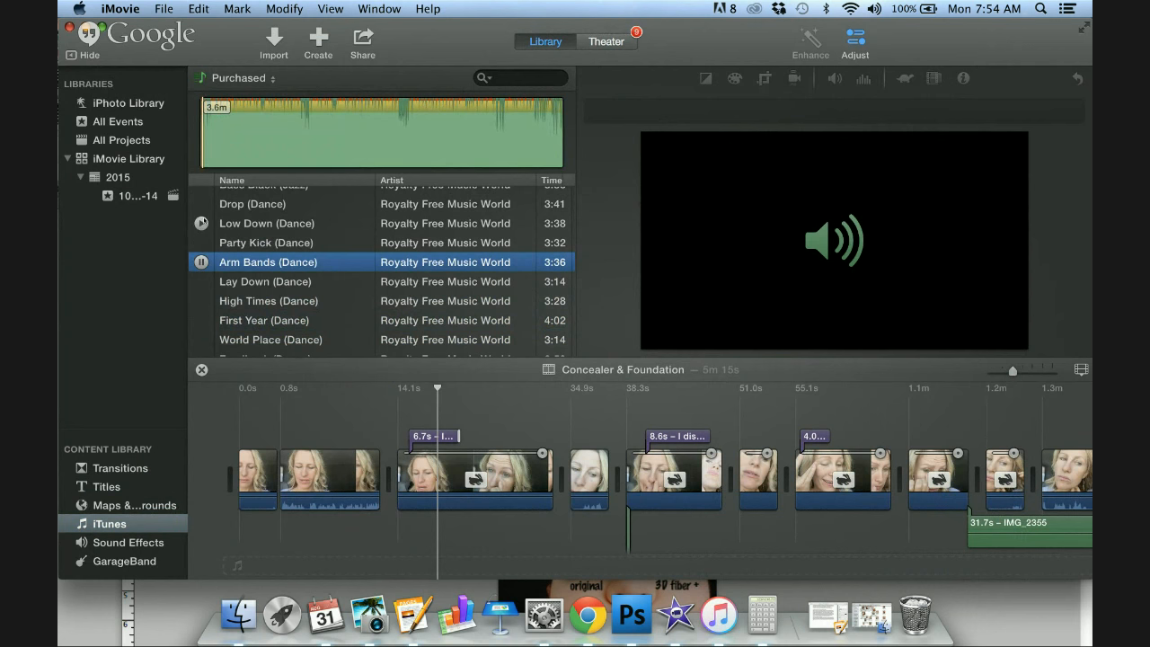
pyautogui.click(201, 242)
pyautogui.click(201, 242)
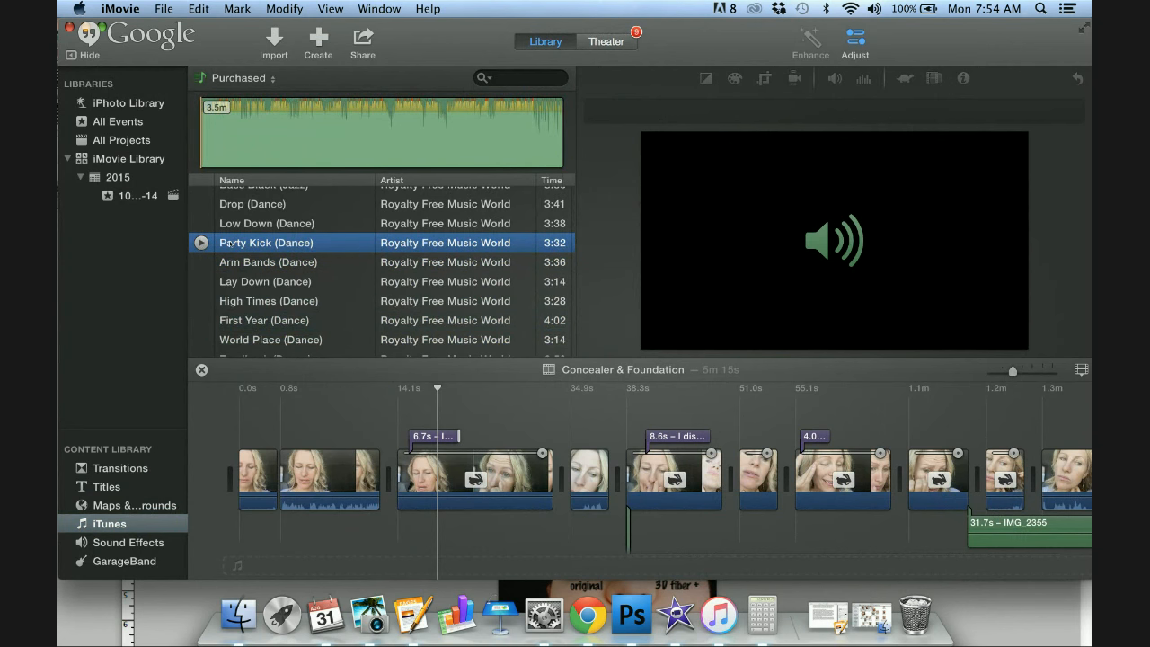
# Attach the Party Kick track beneath the start of the project and split it at the 14.1-second mark.
pyautogui.moveTo(242, 539); pyautogui.dragTo(243, 537)
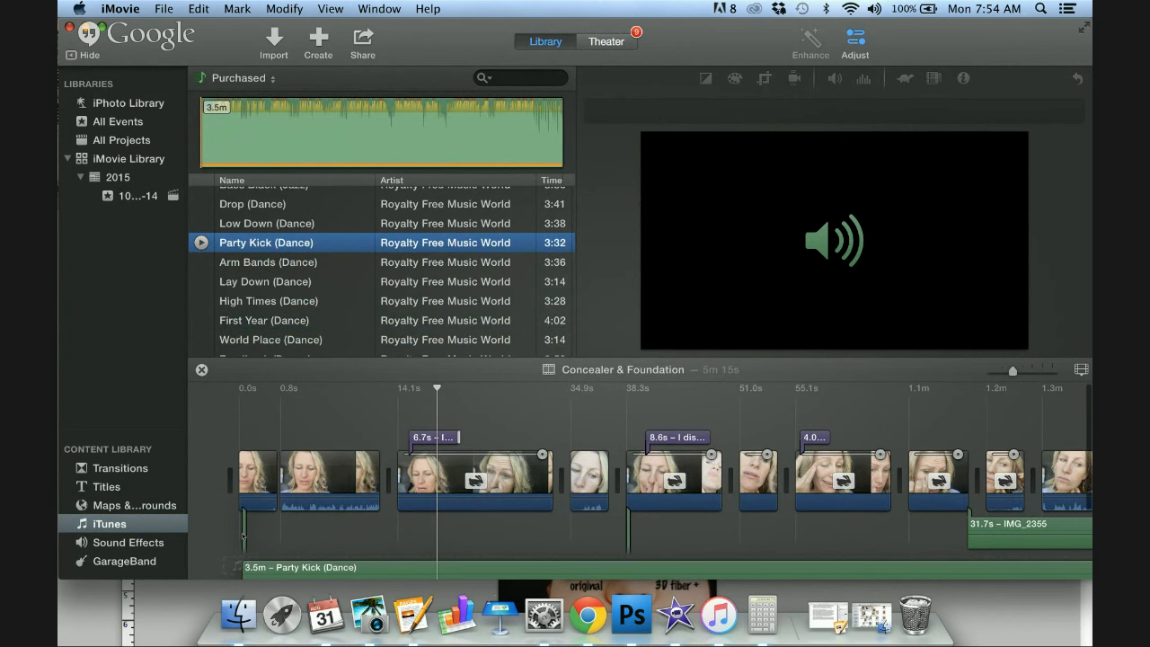
pyautogui.press('Delete')
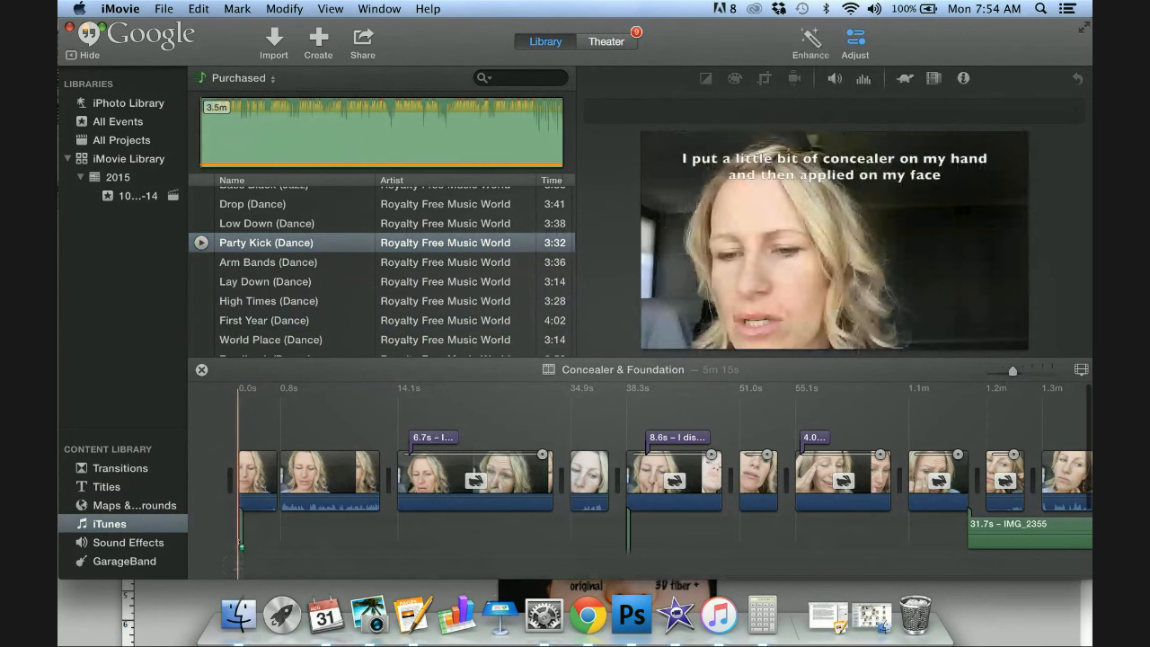
pyautogui.press('super+z')
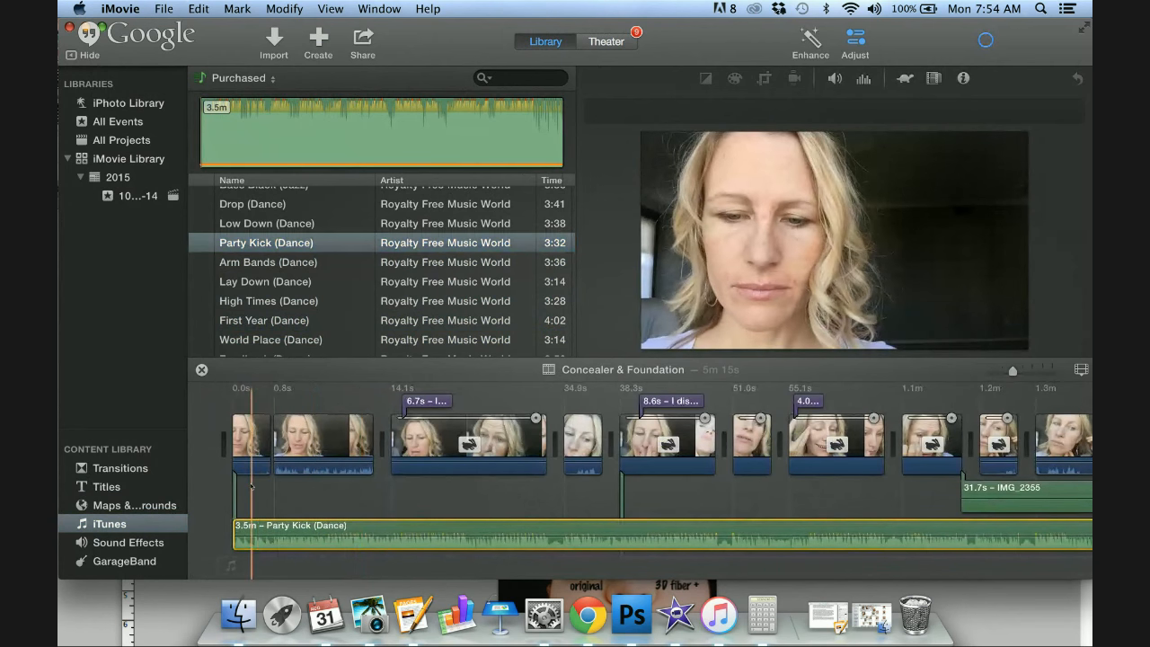
pyautogui.rightClick(389, 536)
pyautogui.click(427, 437)
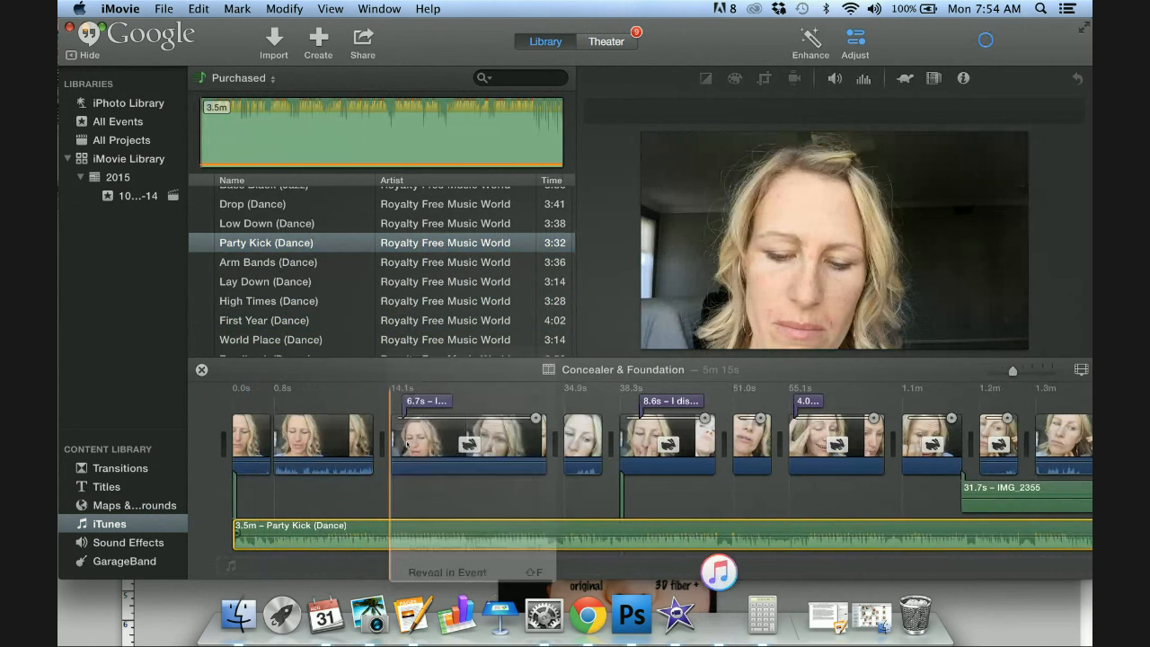
# Lower the first 14.1-second Party Kick segment's volume to 16%, play it back, and reduce it further to 8%.
pyautogui.click(364, 543)
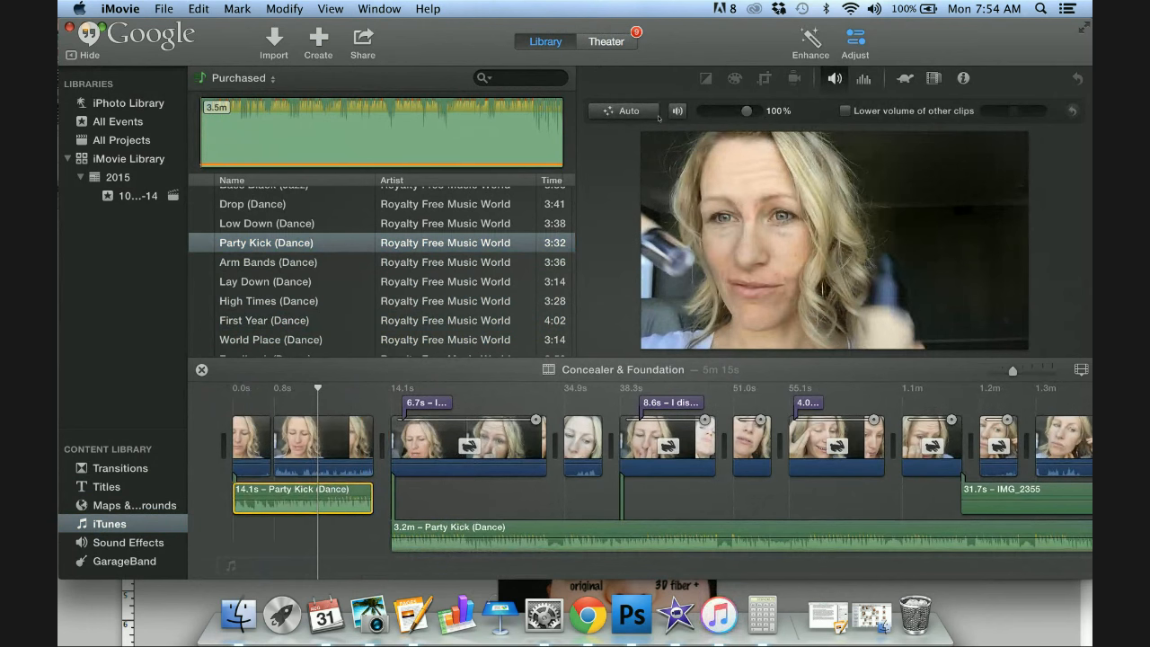
pyautogui.moveTo(749, 111); pyautogui.dragTo(712, 114)
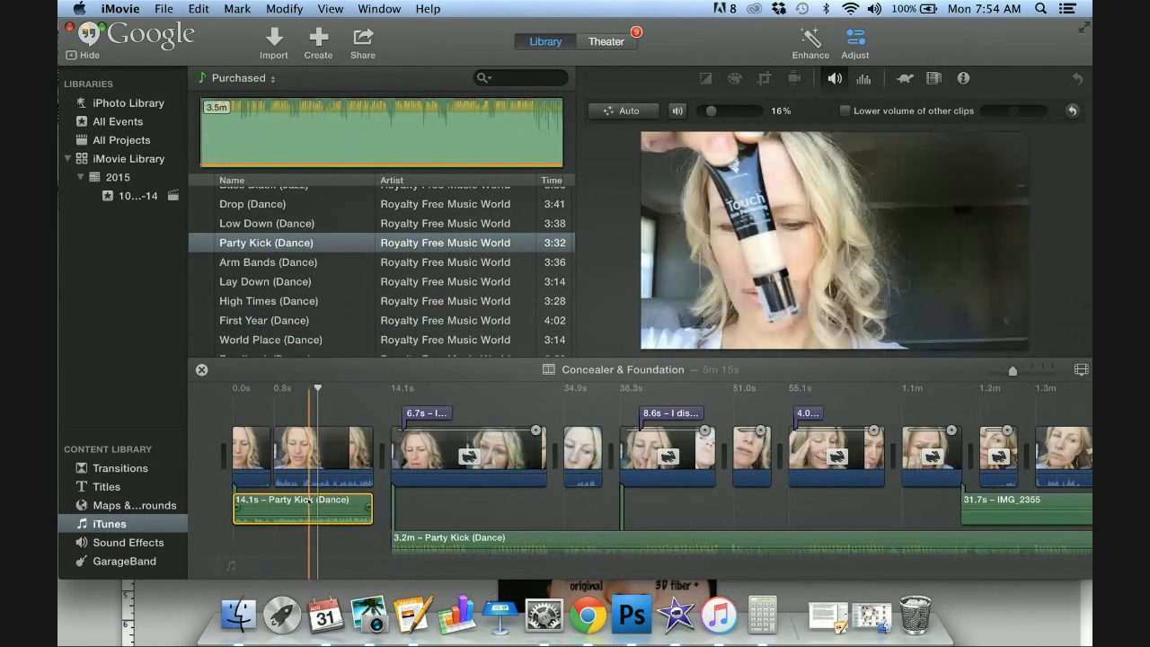
pyautogui.press('space')
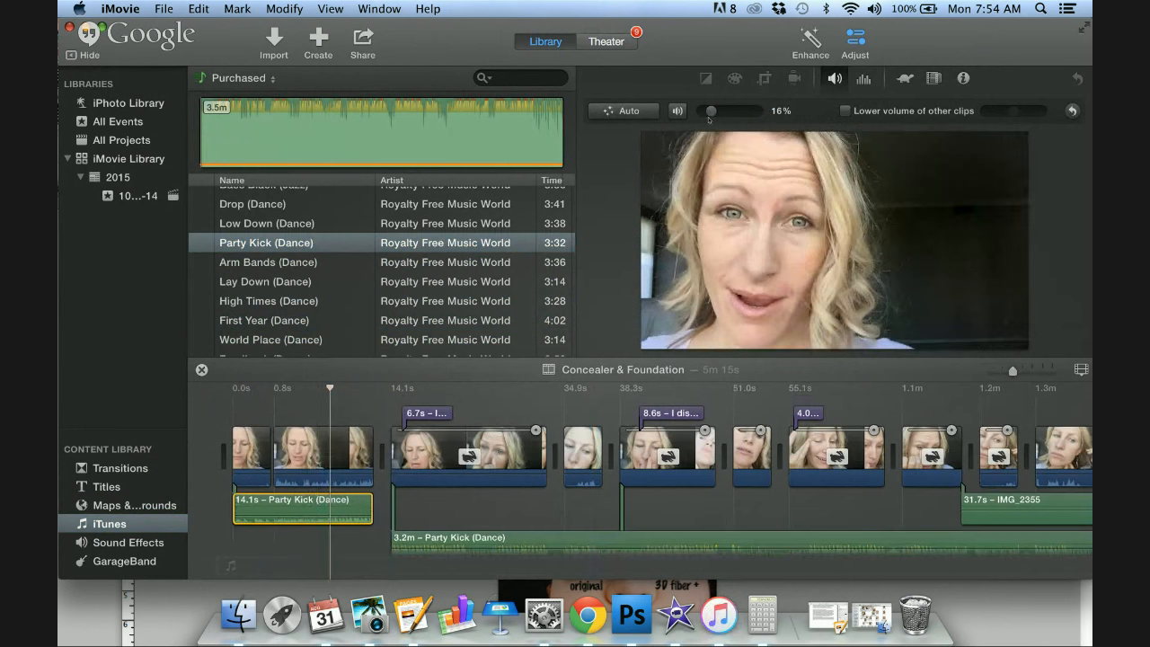
pyautogui.moveTo(711, 113); pyautogui.dragTo(706, 112)
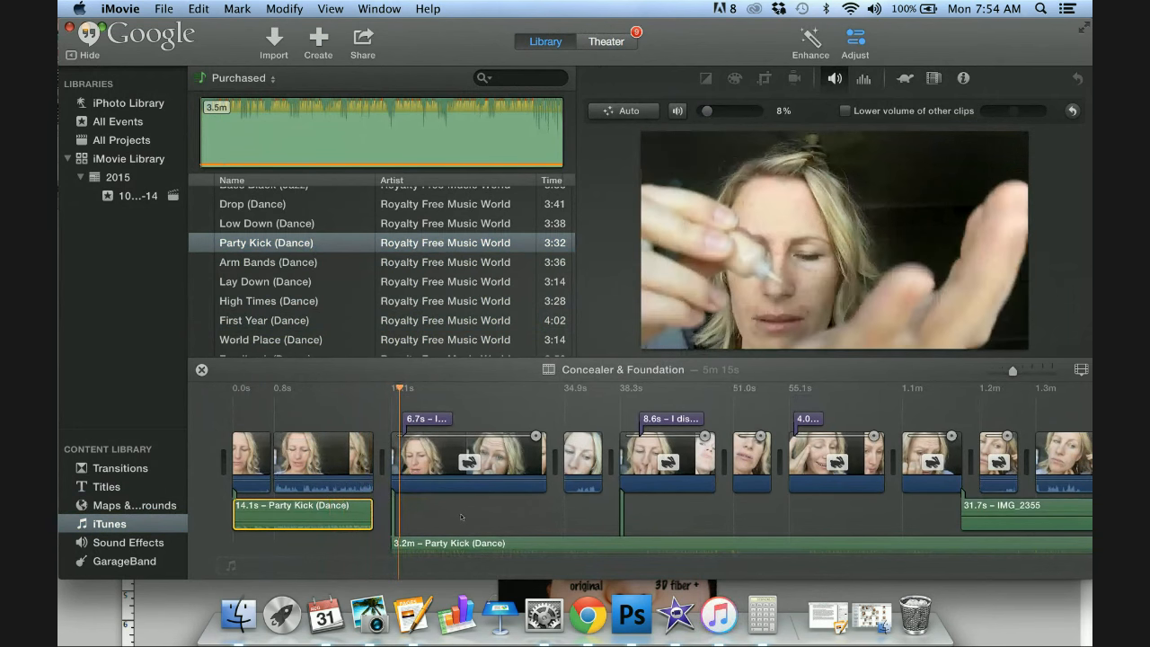
pyautogui.scroll(-2, 476, 523)
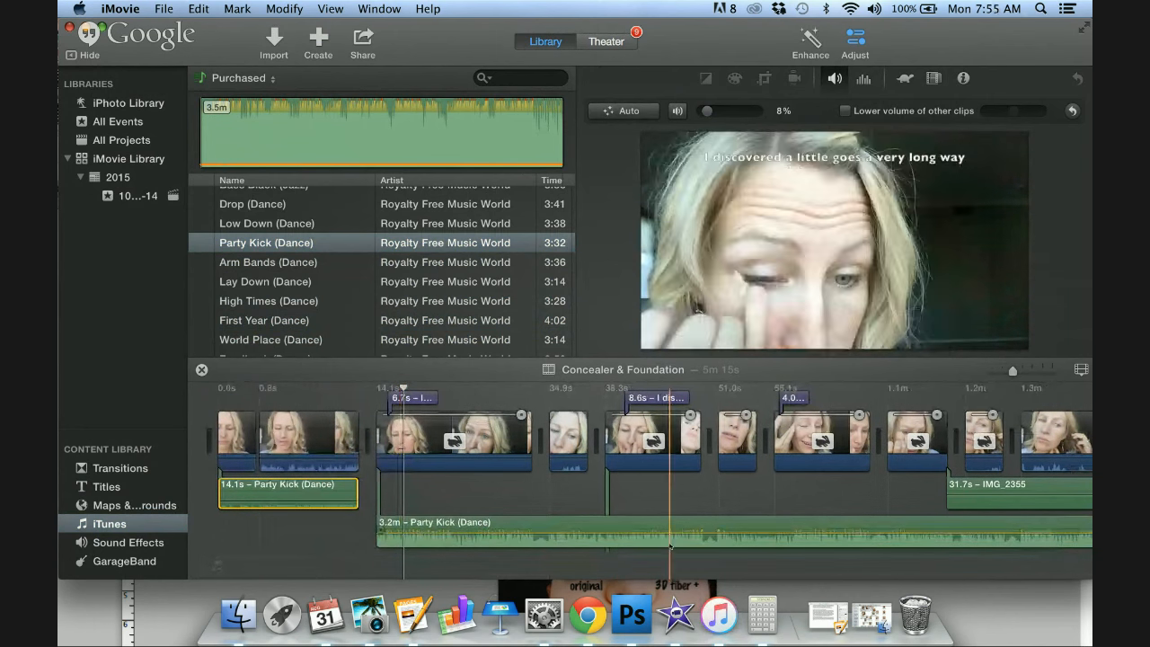
# Set the volume of the long second Party Kick segment to 84% and play the project from the 14.1-second mark.
pyautogui.click(583, 530)
pyautogui.click(546, 526)
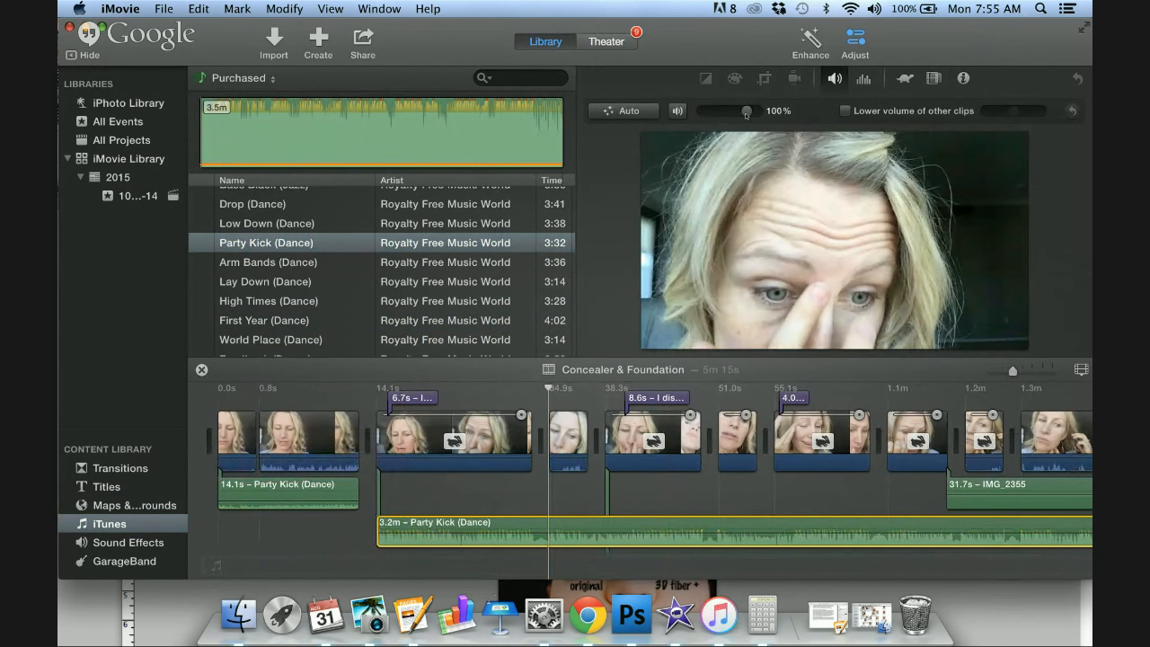
pyautogui.moveTo(746, 111); pyautogui.dragTo(739, 112)
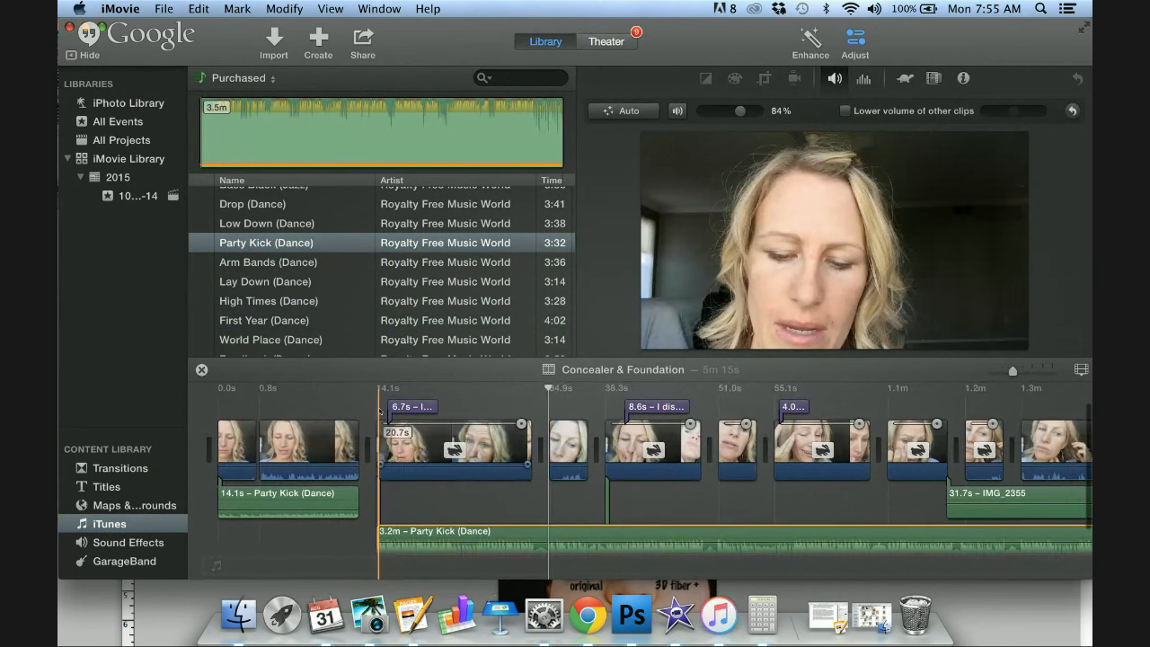
pyautogui.press('space')
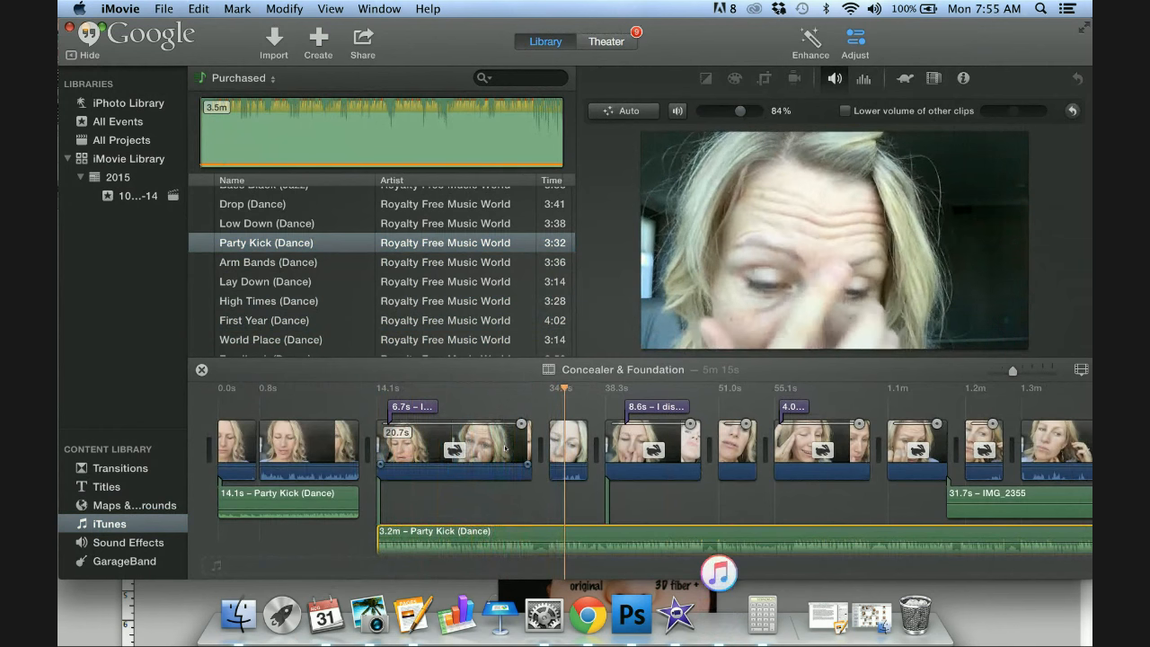
# Mute the short clip at the 34.9-second mark, set its speed to Fast 4x, and speed up the clip after it.
pyautogui.click(566, 443)
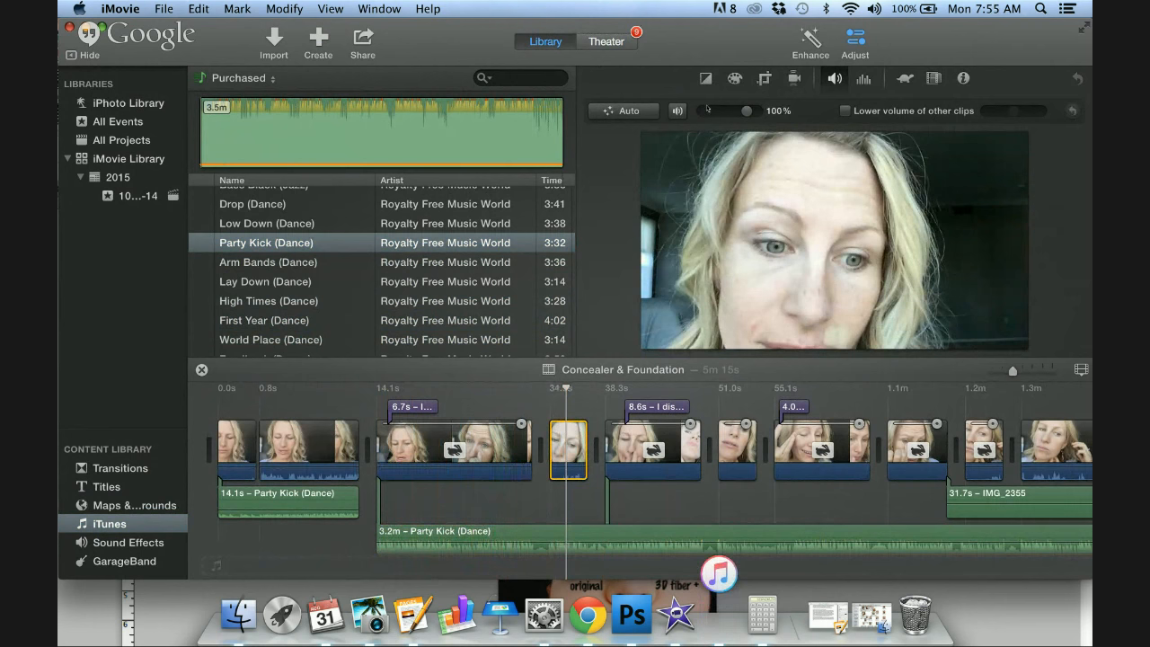
pyautogui.click(678, 111)
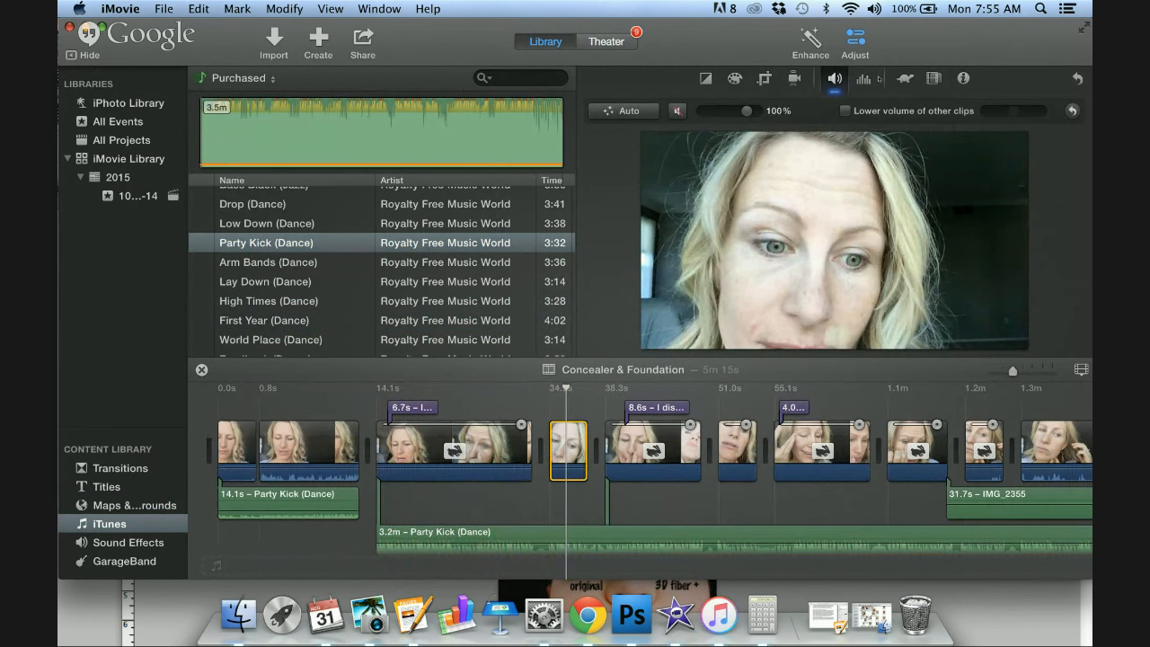
pyautogui.click(906, 79)
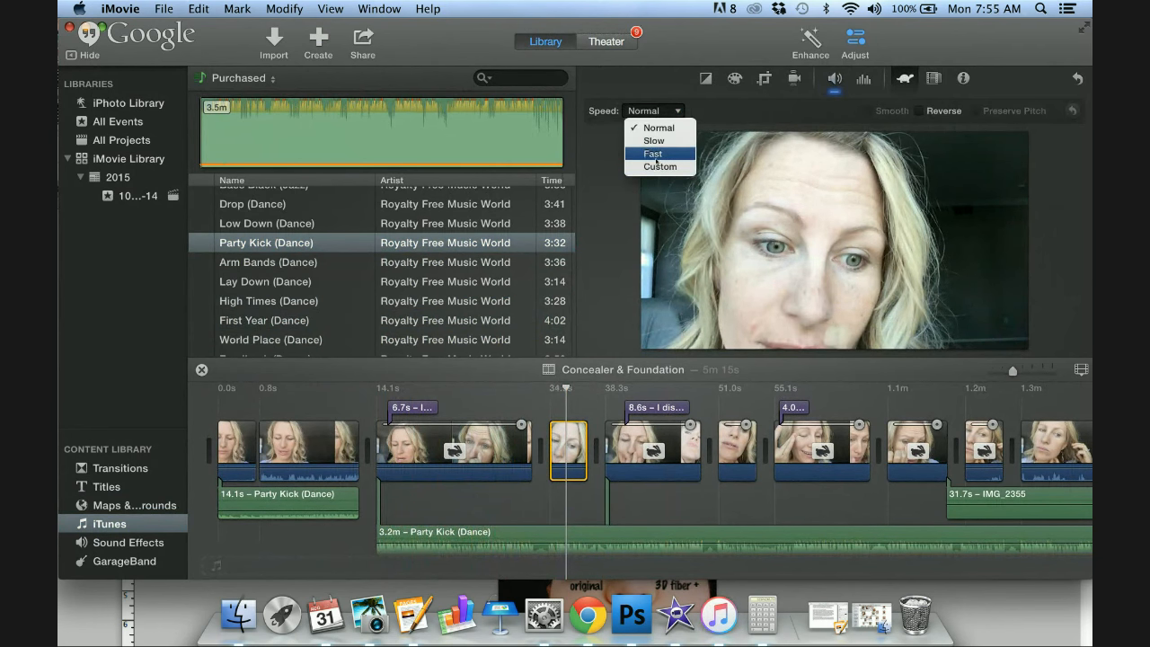
pyautogui.click(656, 160)
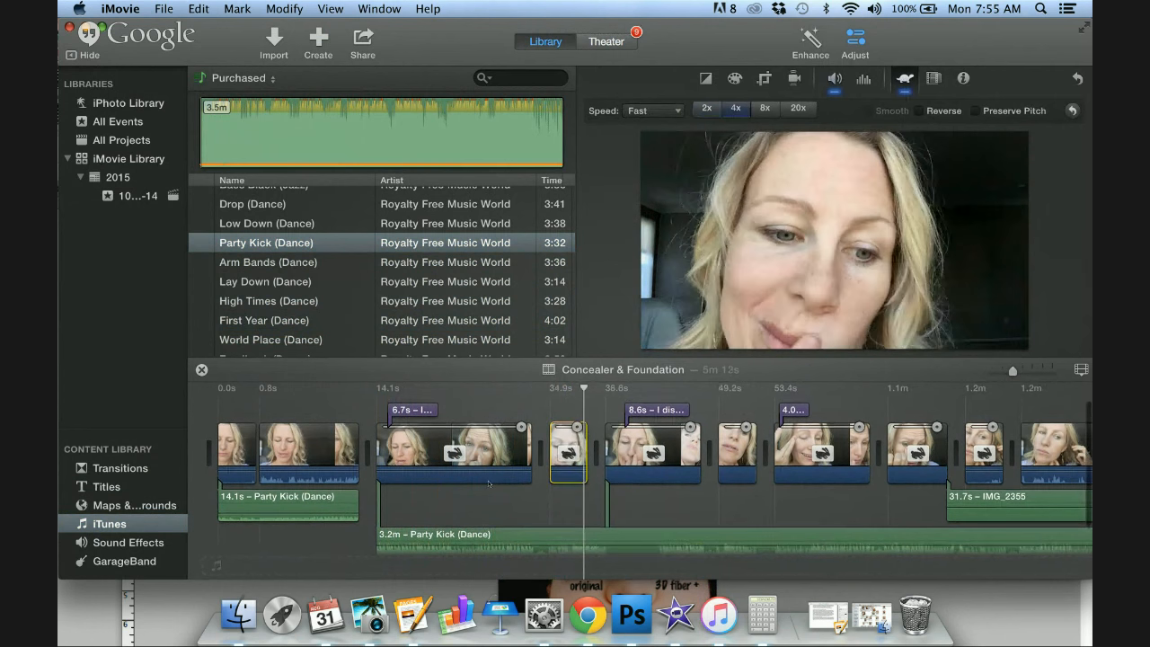
pyautogui.click(619, 449)
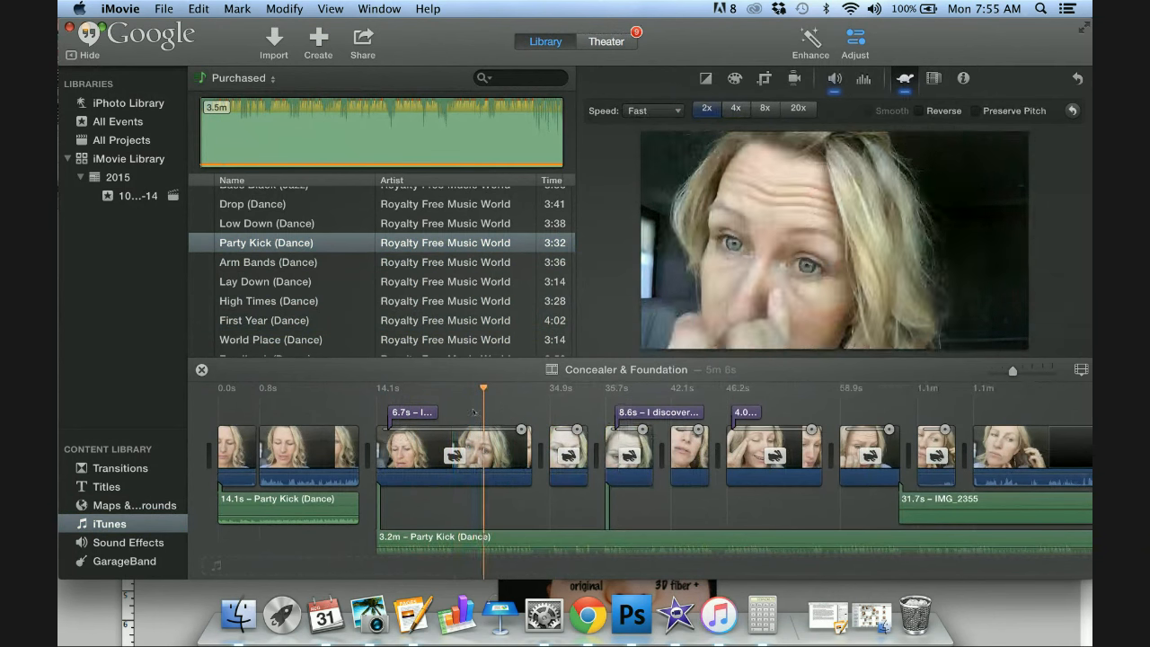
# Split the 20.7-second clip near its middle, set the second part's speed to 4x, and play the section back.
pyautogui.click(452, 449)
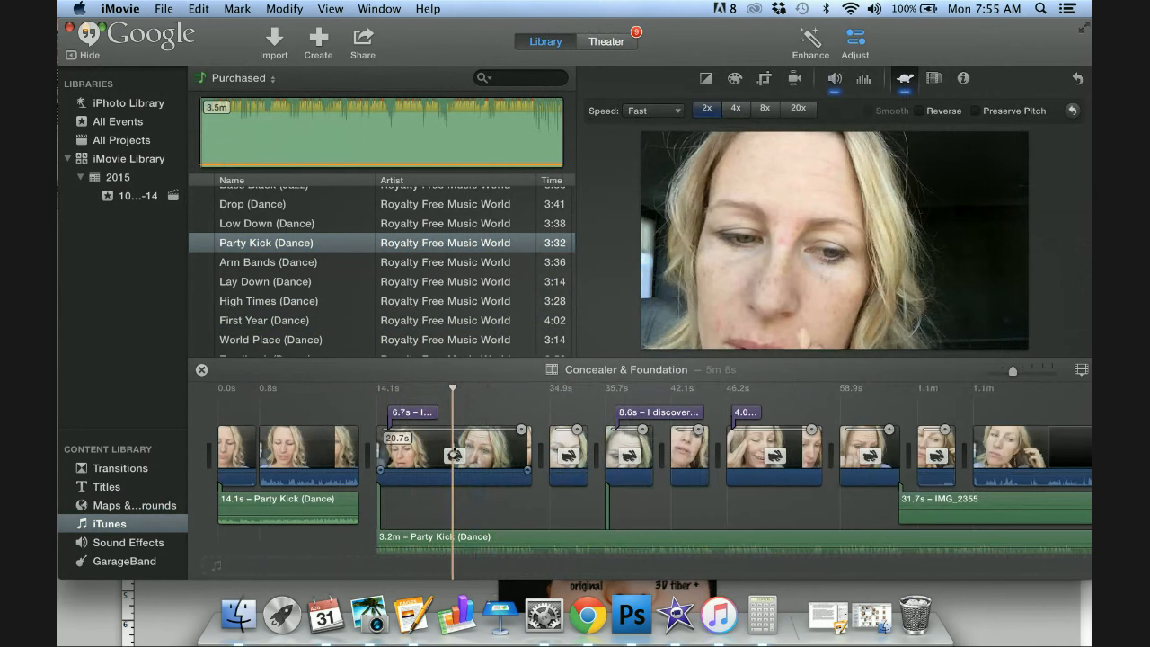
pyautogui.rightClick(454, 453)
pyautogui.click(471, 444)
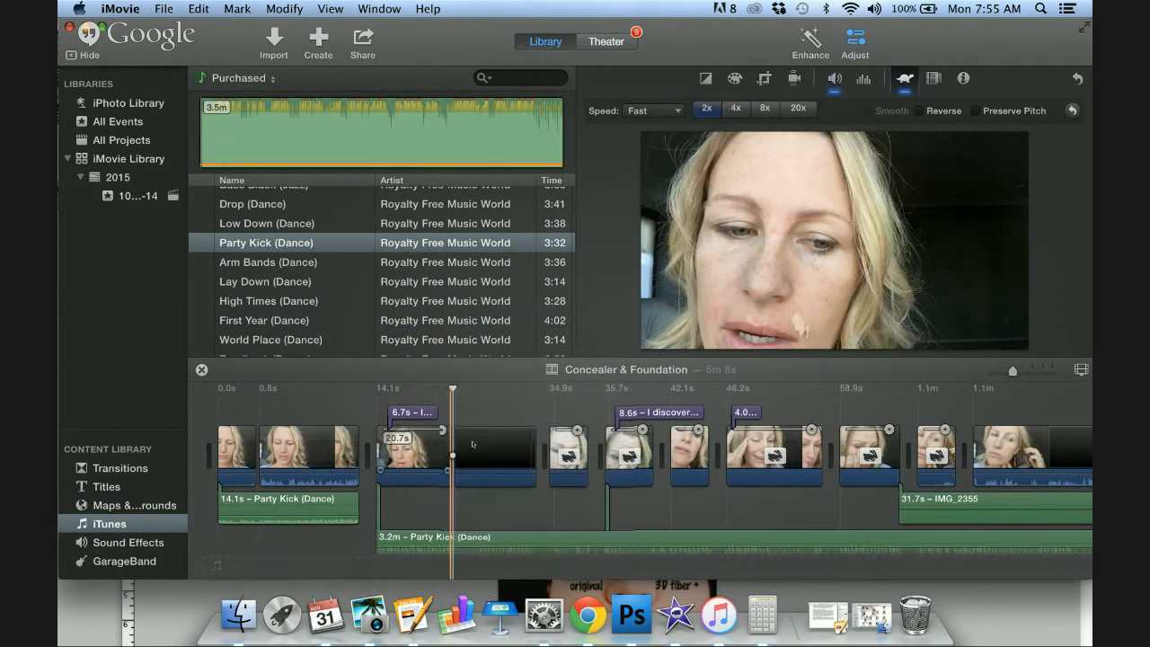
pyautogui.click(735, 109)
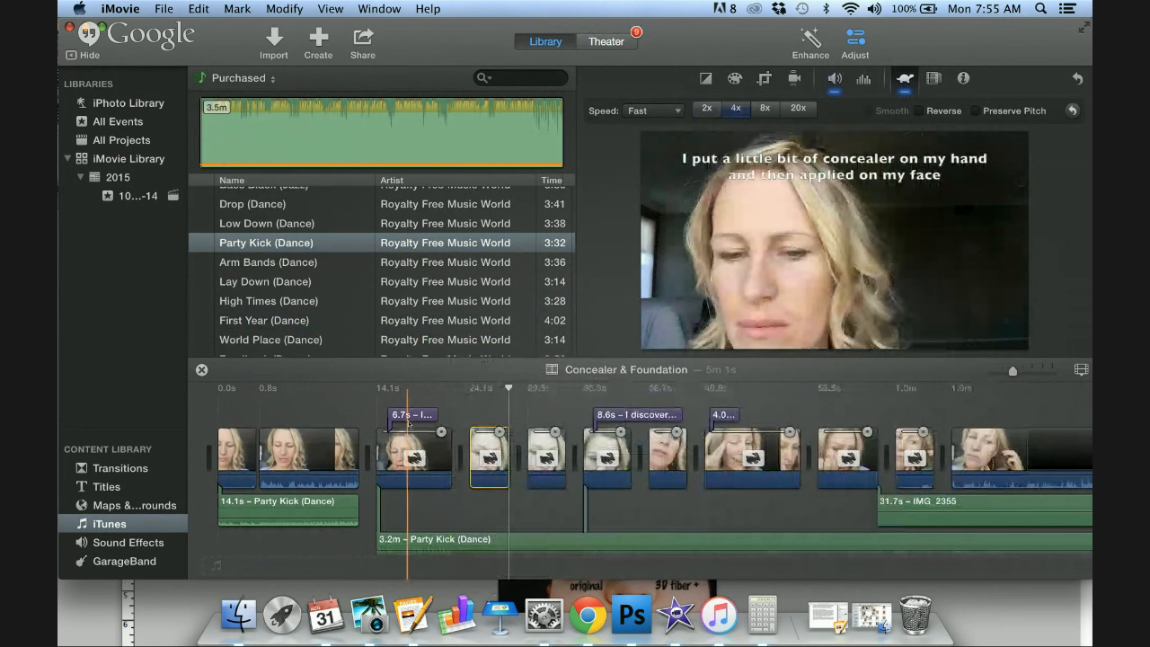
pyautogui.click(408, 422)
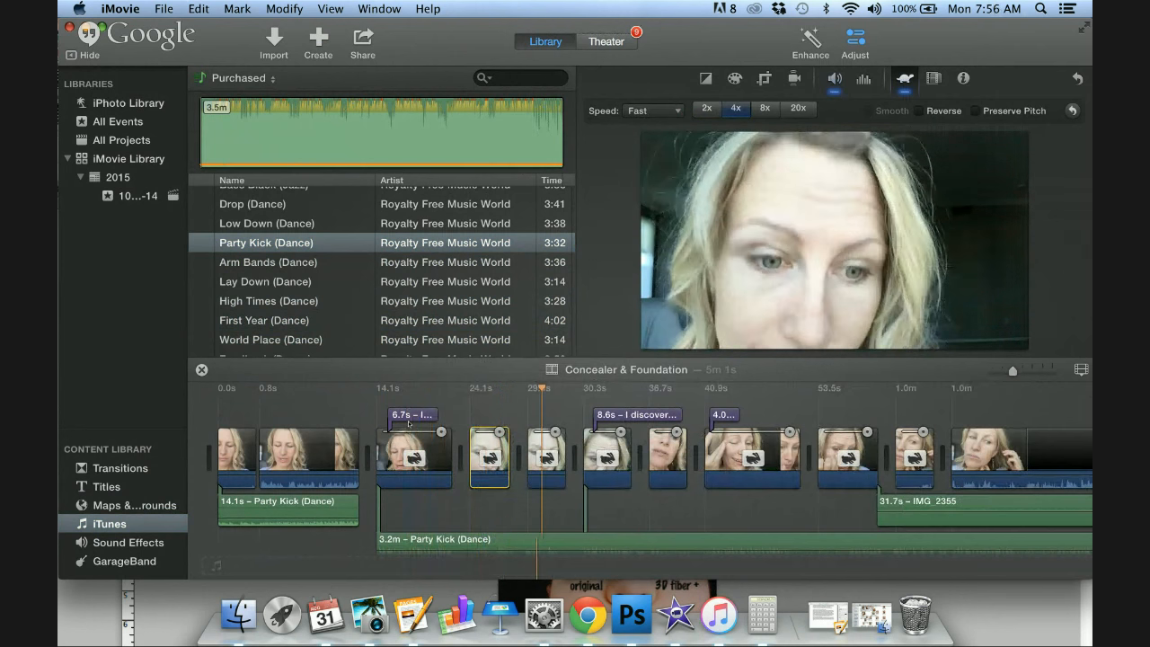
# Duplicate the "I put a little bit of concealer on my hand" title and place the copy above the clip at 24.1 seconds.
pyautogui.click(411, 419)
pyautogui.press('super+c')
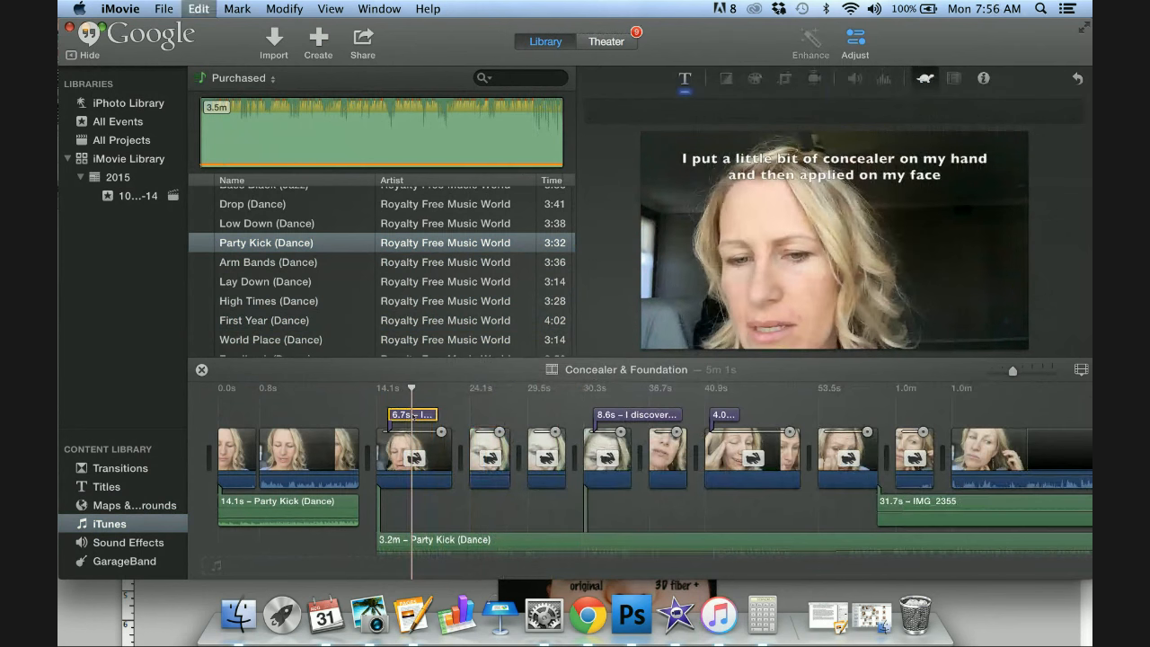
pyautogui.press('super+v')
pyautogui.moveTo(432, 418); pyautogui.dragTo(482, 417)
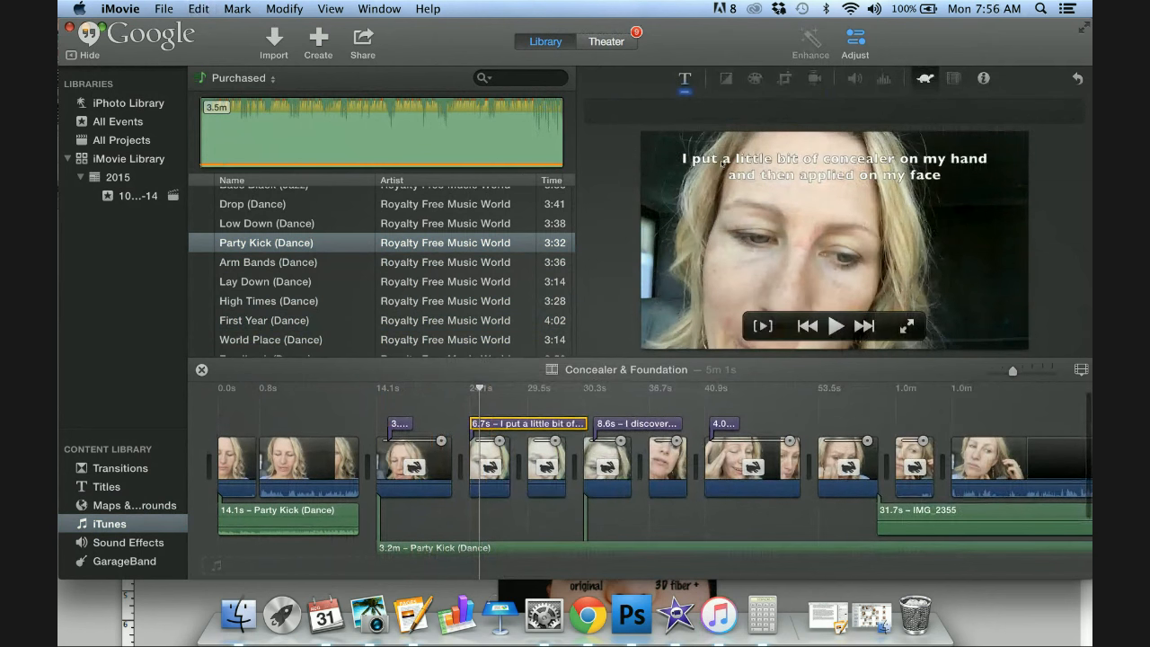
# Change the duplicated title's text to "I applied it over blemishes and under eyes", shorten it to 5.3 seconds, and play it back.
pyautogui.click(722, 163)
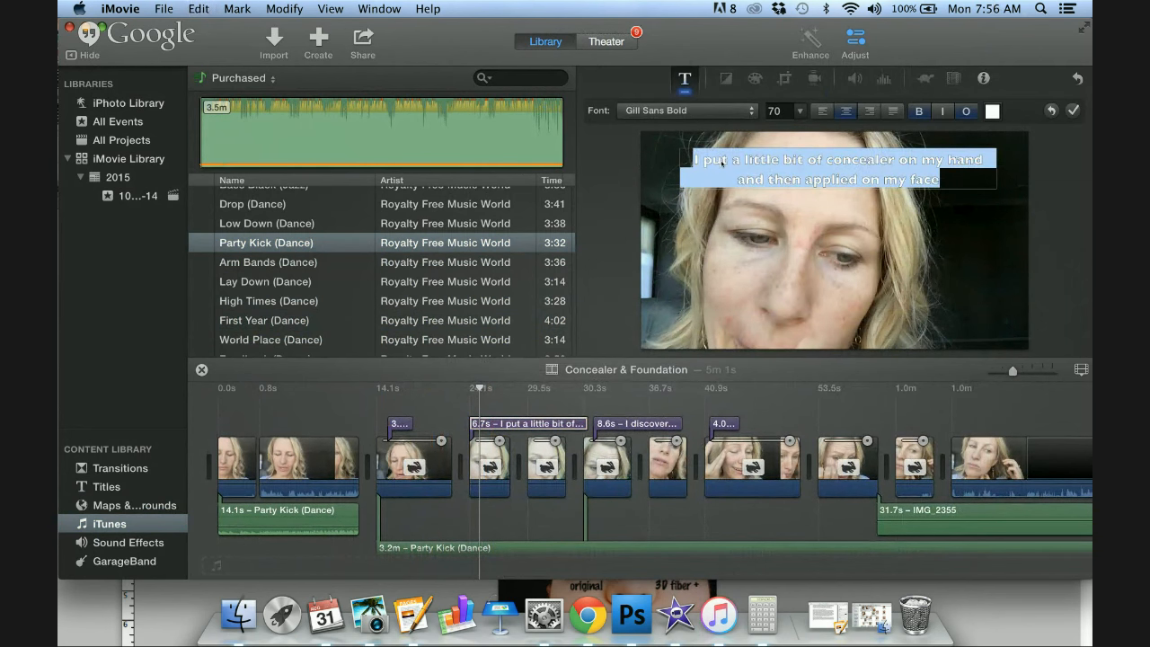
pyautogui.press('BackSpace')
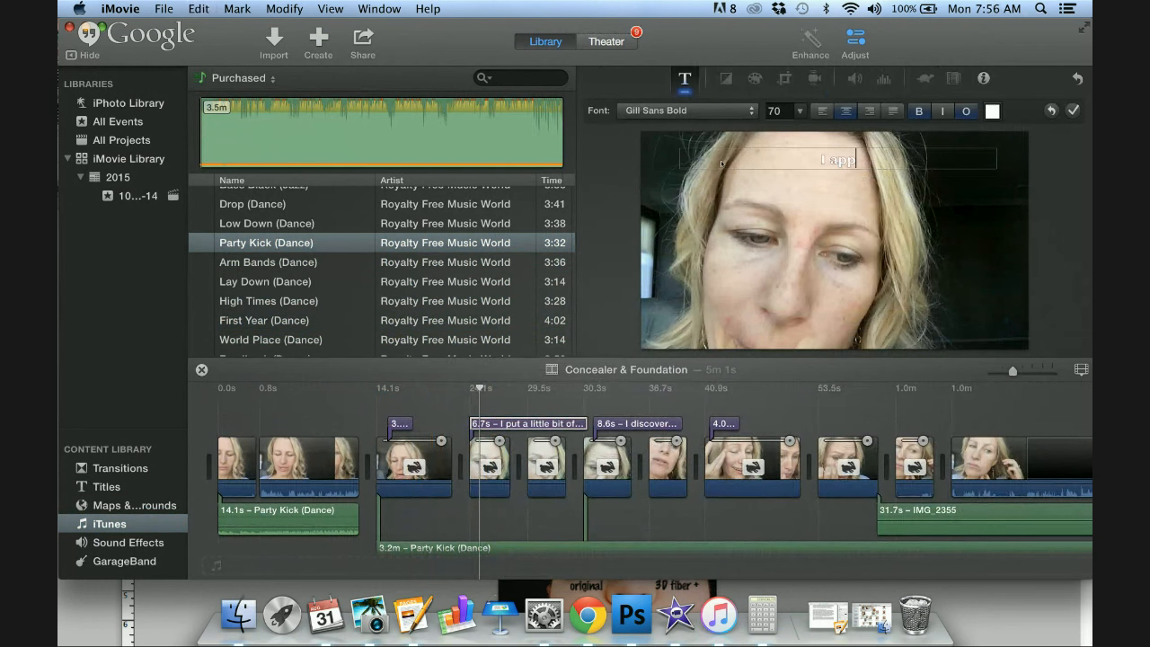
pyautogui.write('I applied it over blemishes and under eyes')
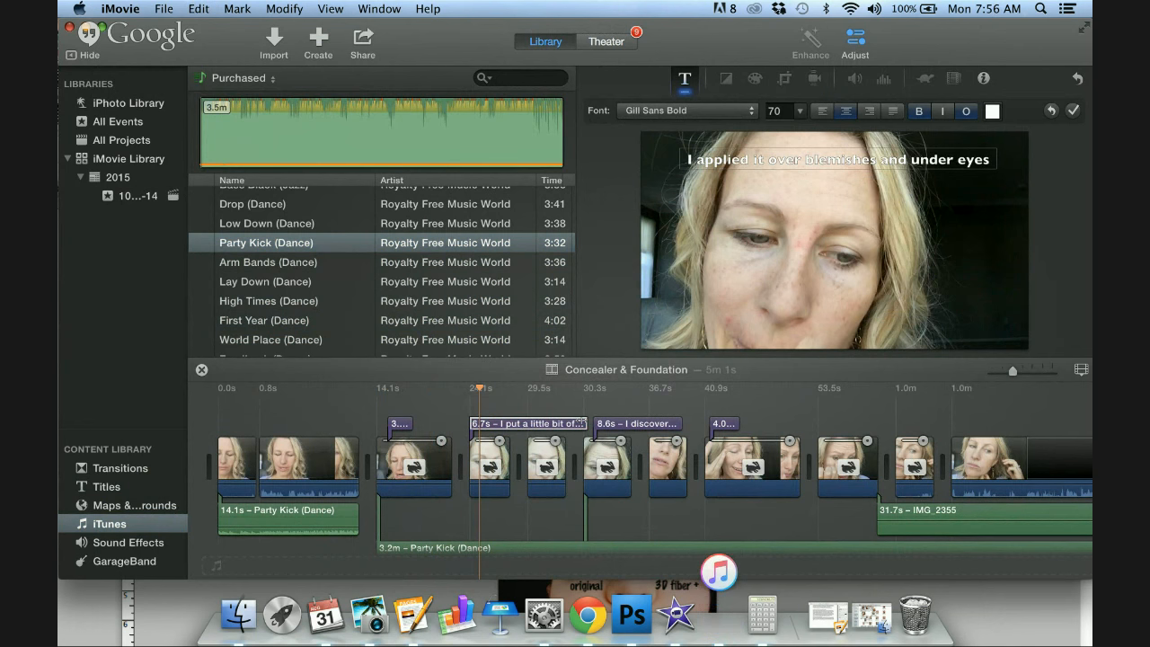
pyautogui.moveTo(585, 420); pyautogui.dragTo(527, 421)
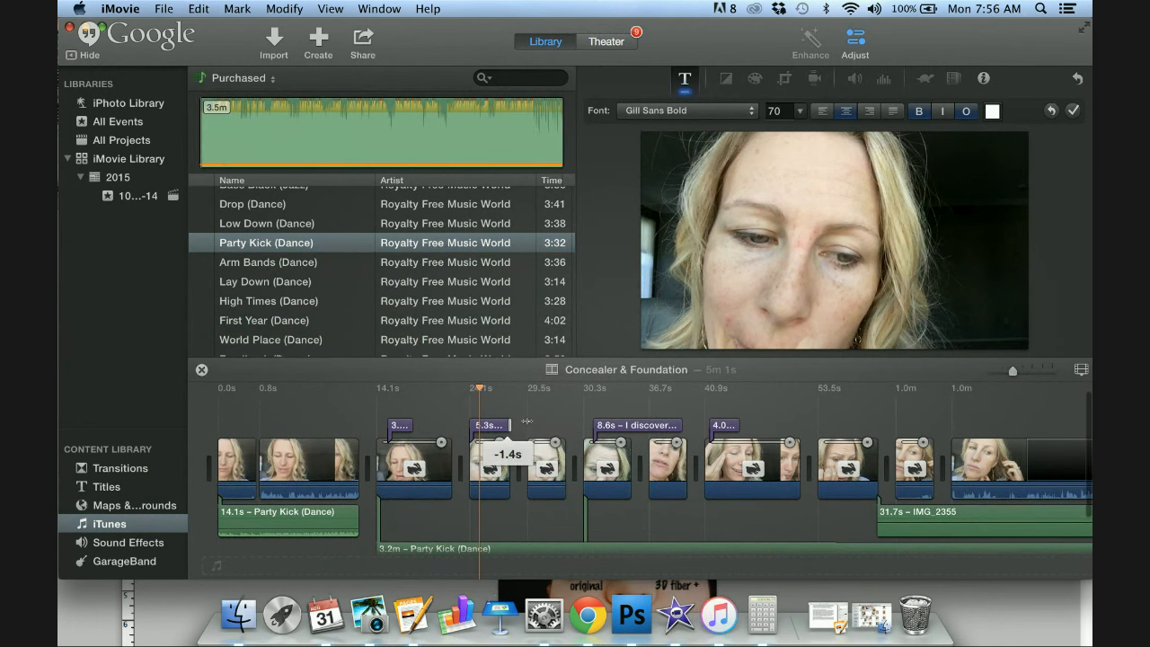
pyautogui.click(472, 408)
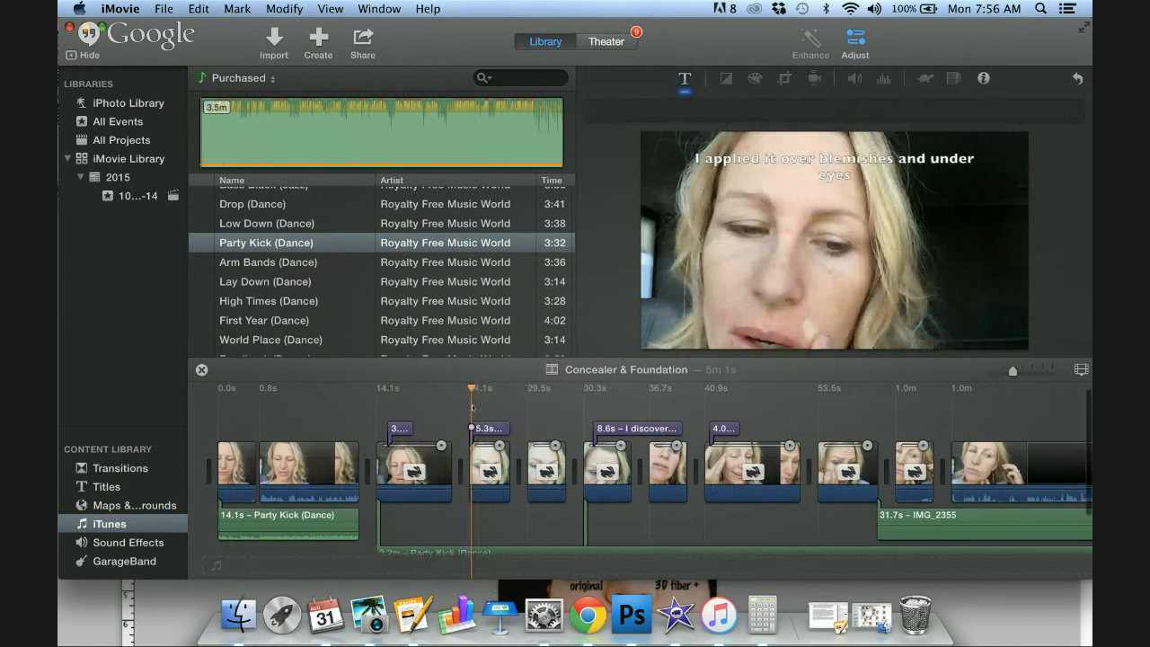
pyautogui.press('space')
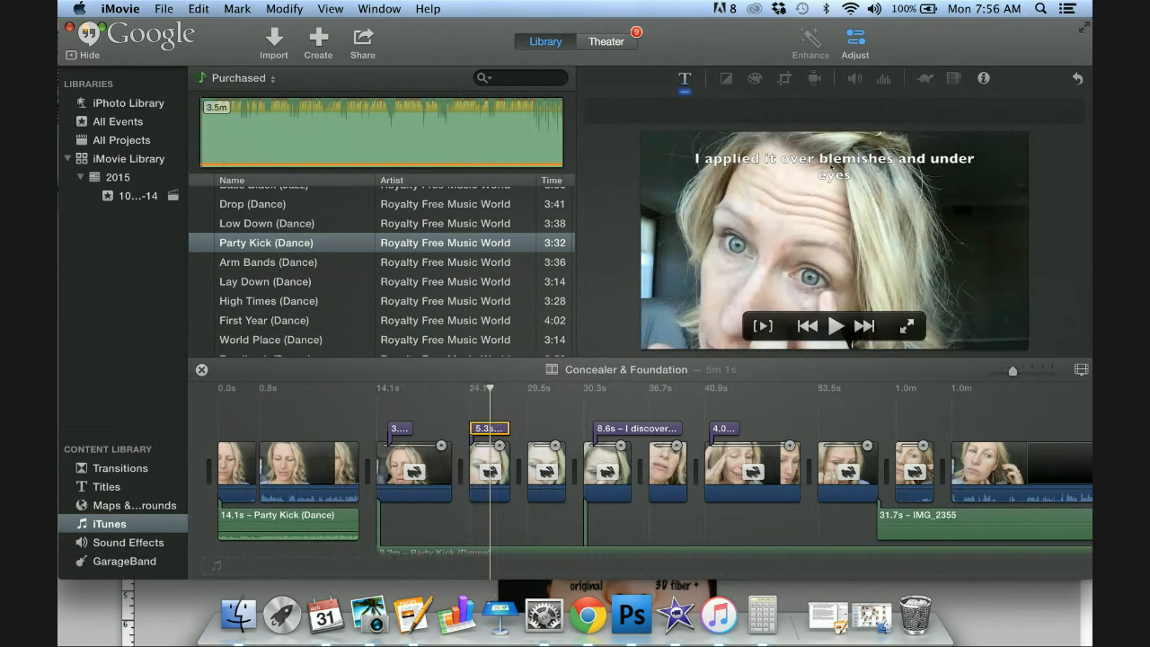
# Set the font size of the "I applied it over blemishes and under eyes" title to 60 and play the section back.
pyautogui.doubleClick(831, 160)
pyautogui.doubleClick(772, 112)
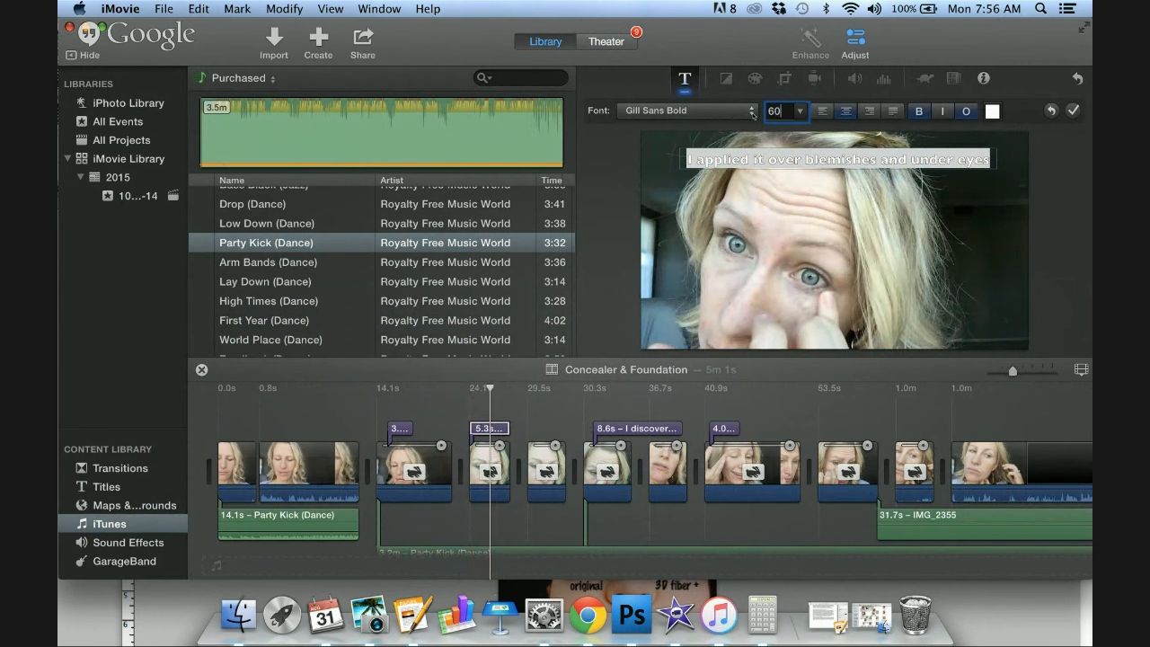
pyautogui.write('60')
pyautogui.press('Return')
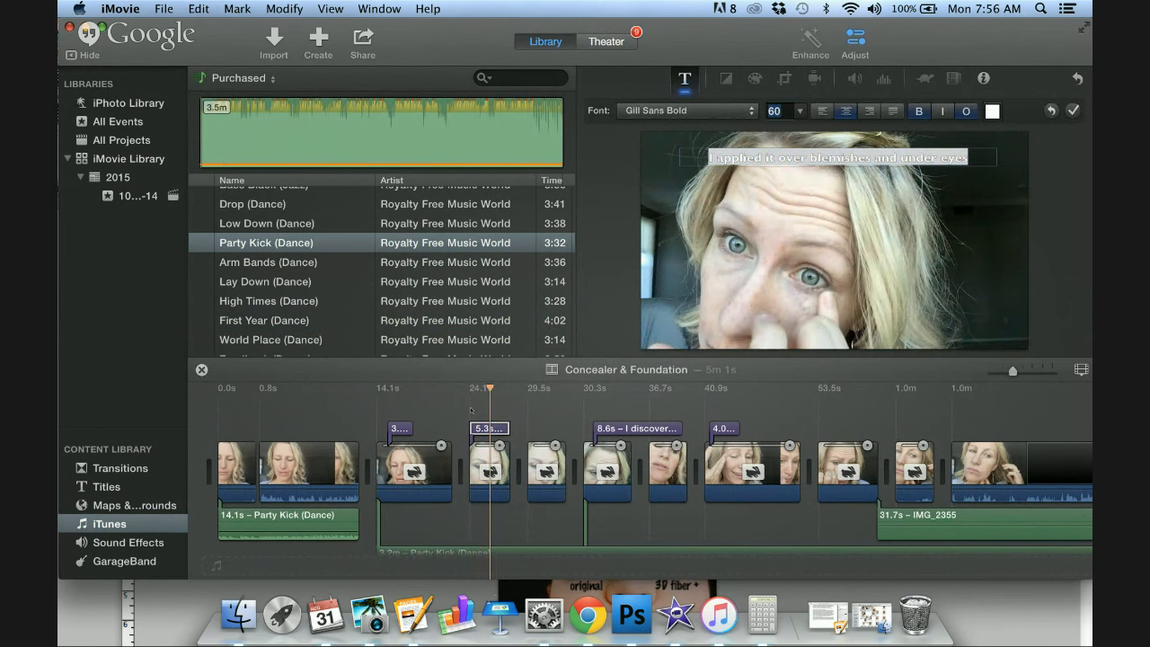
pyautogui.click(473, 414)
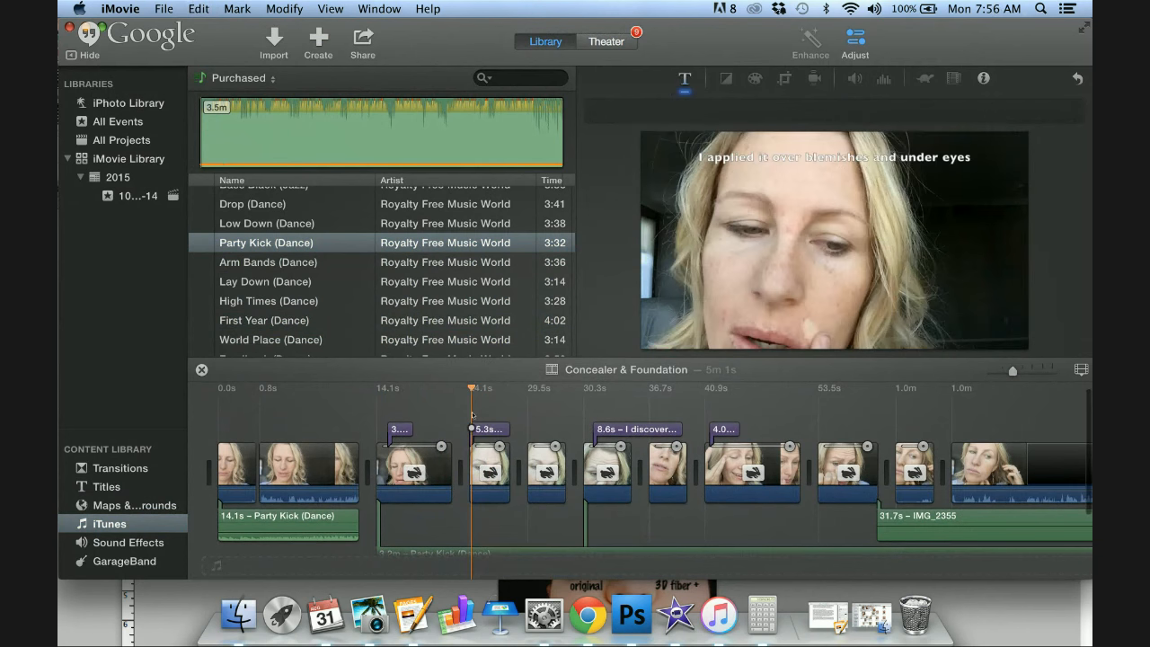
pyautogui.press('space')
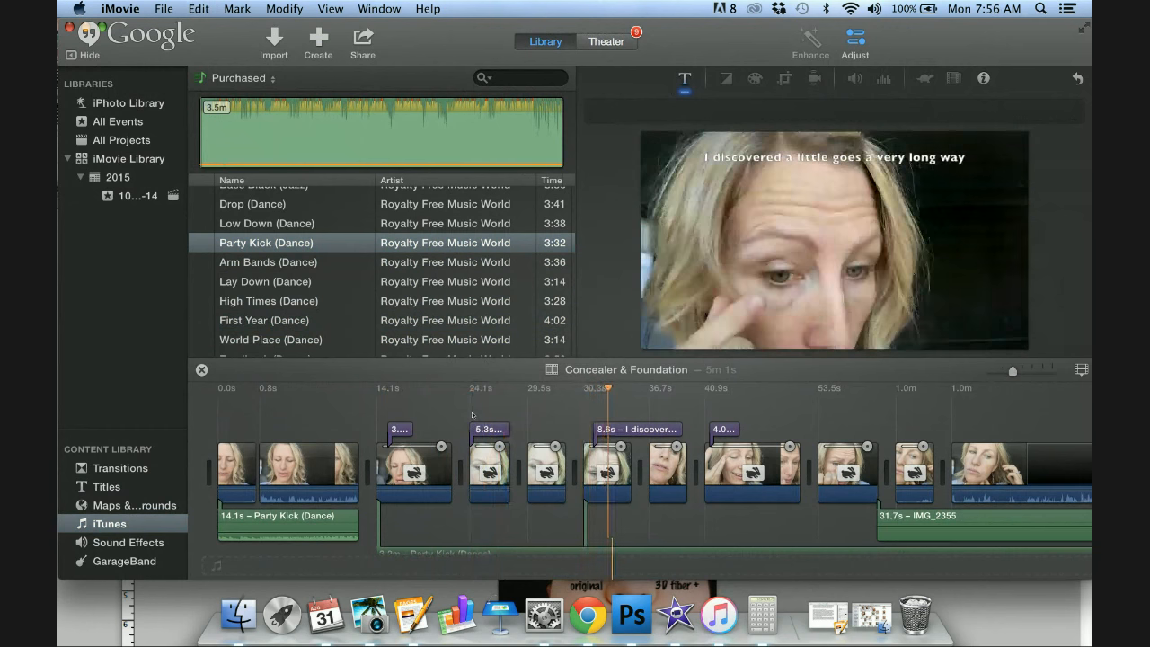
pyautogui.press('XF86AudioRaiseVolume')
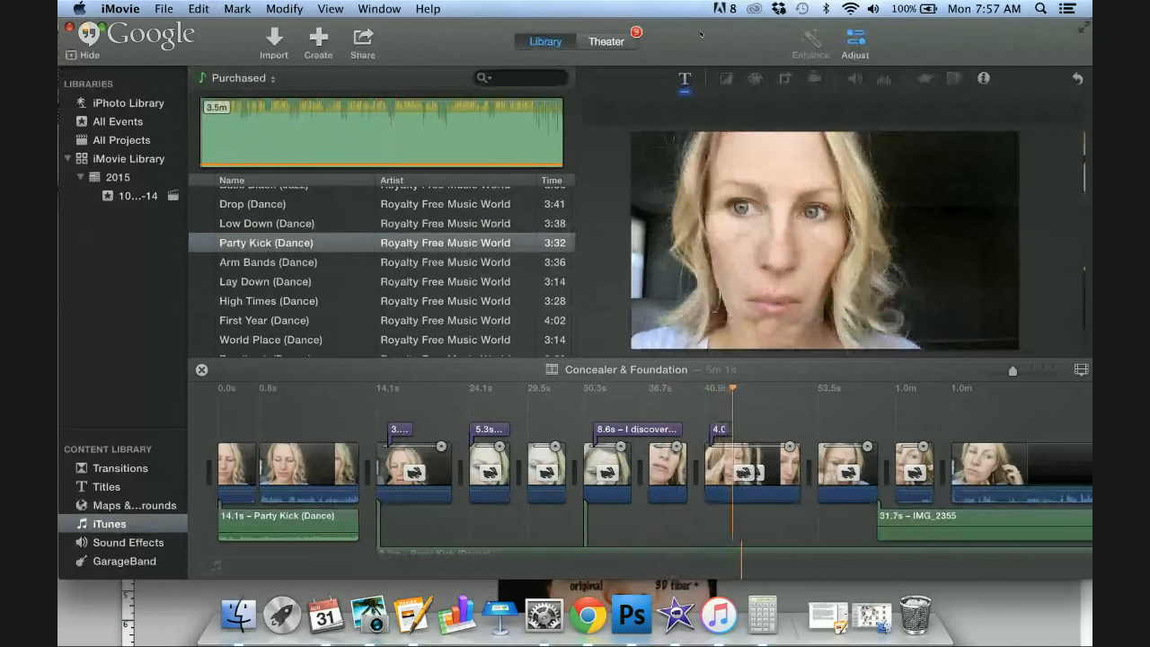
# Split the 12.6-second clip at the 50.0-second mark, delete its 3.5-second second part, and resume playback.
pyautogui.moveTo(701, 35); pyautogui.dragTo(656, 34)
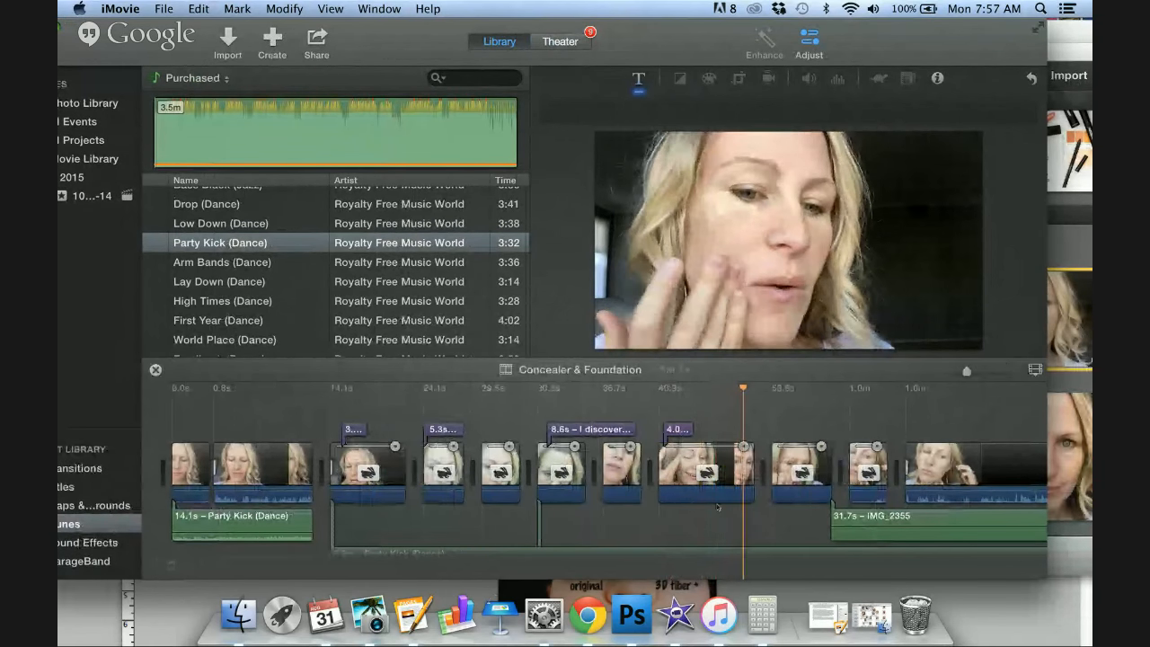
pyautogui.click(711, 454)
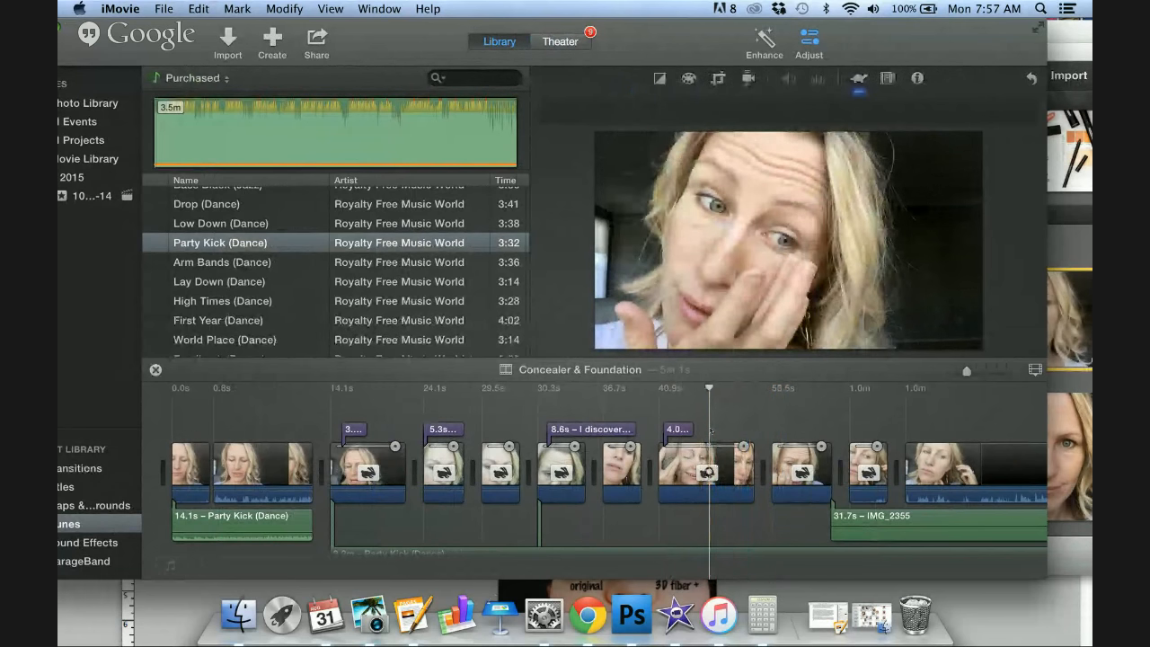
pyautogui.press('space')
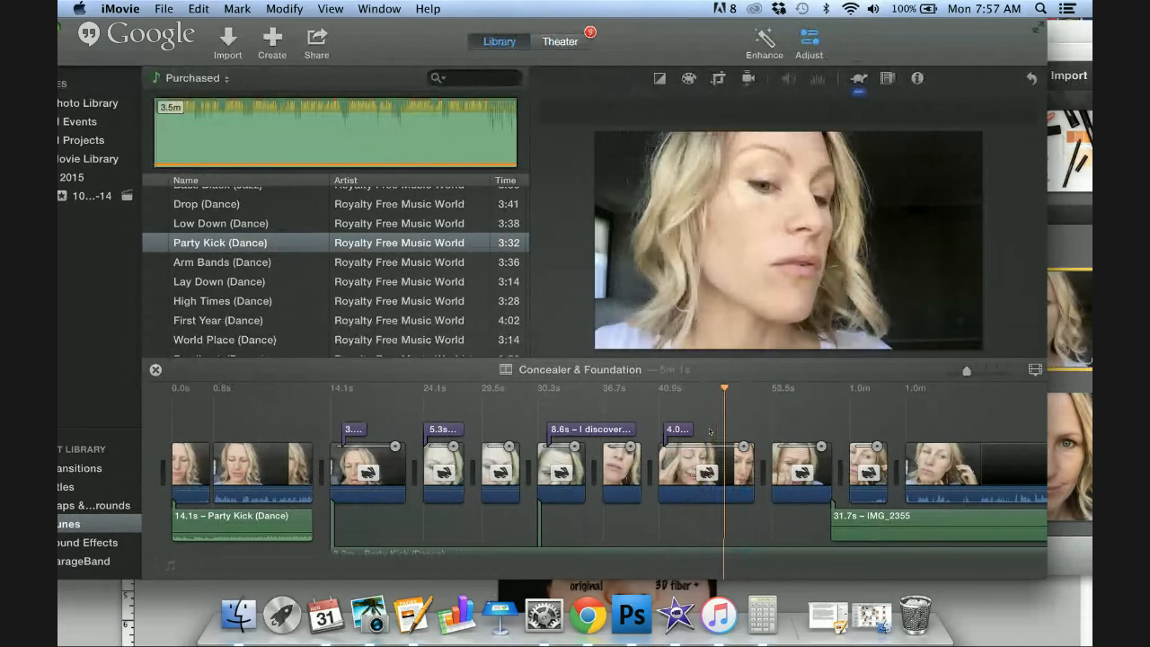
pyautogui.rightClick(726, 472)
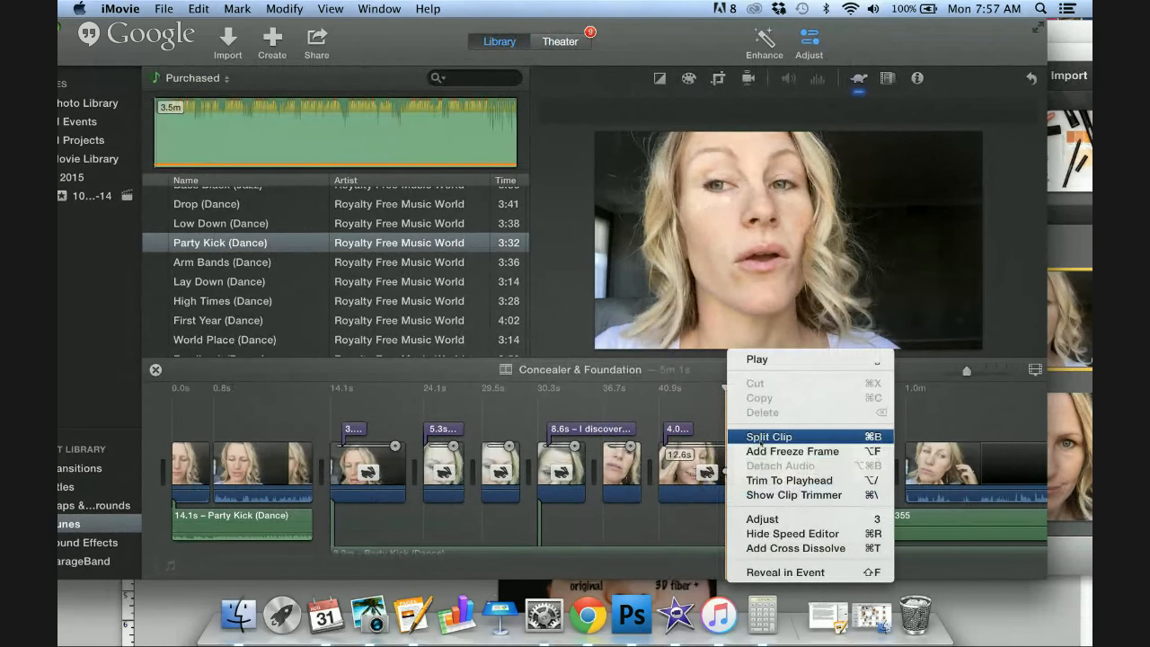
pyautogui.click(760, 438)
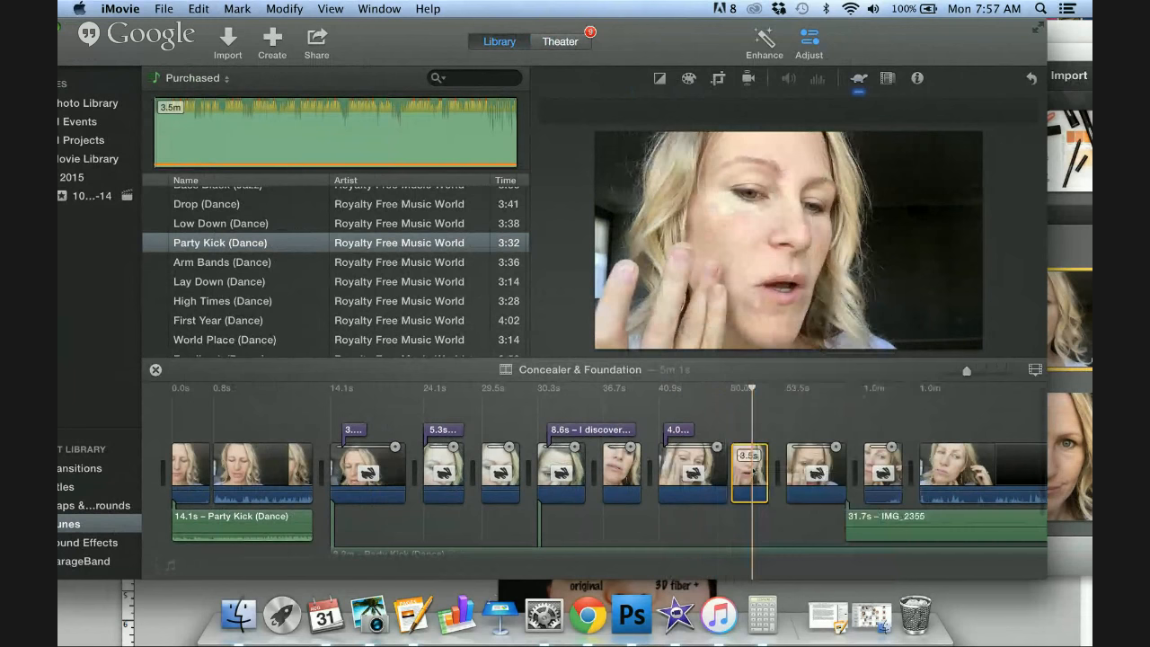
pyautogui.press('Delete')
pyautogui.press('space')
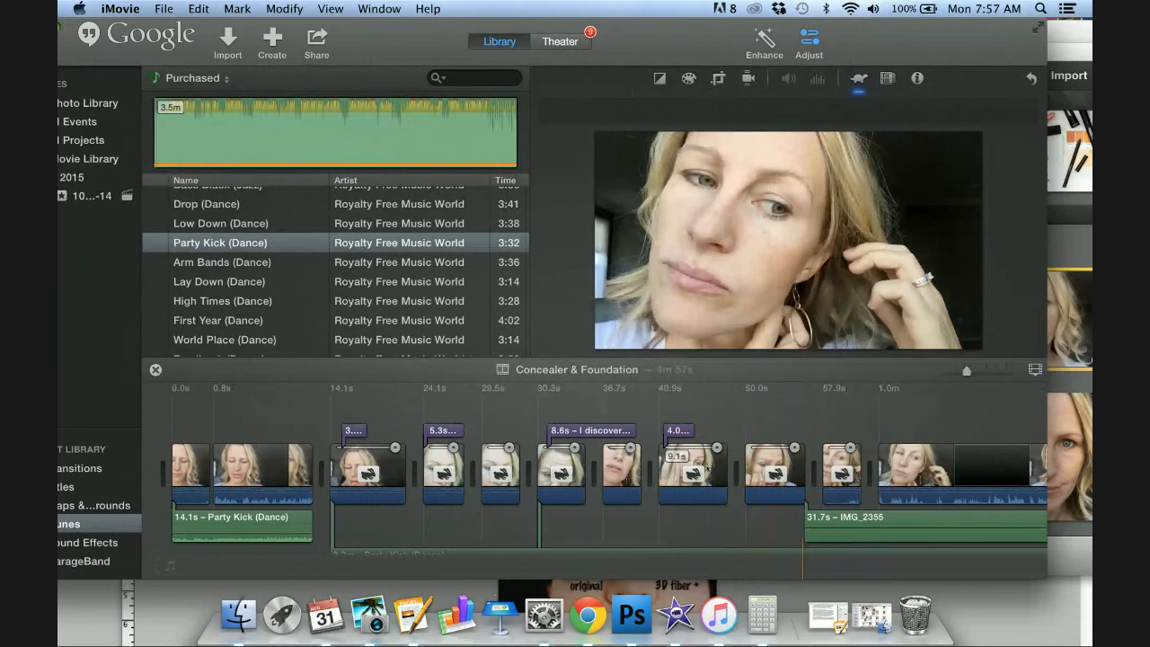
# Play the 7.9-second clip at the 50.0-second mark, split it at about 56.0 seconds, and remove the trailing part.
pyautogui.click(776, 426)
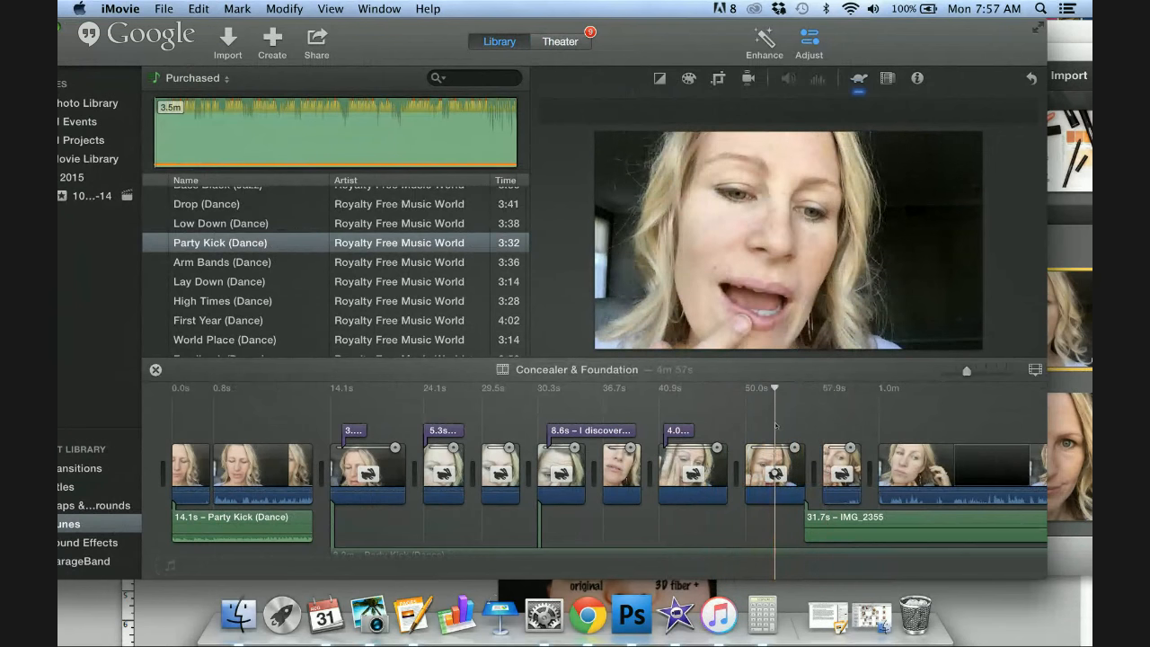
pyautogui.press('space')
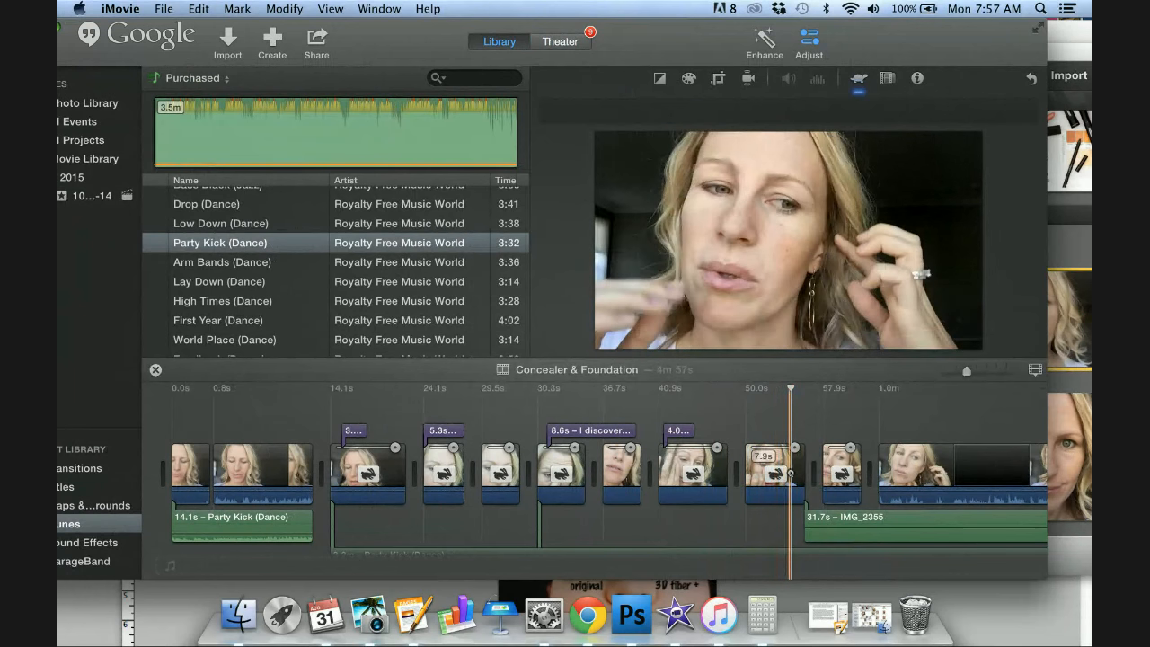
pyautogui.rightClick(786, 440)
pyautogui.click(812, 441)
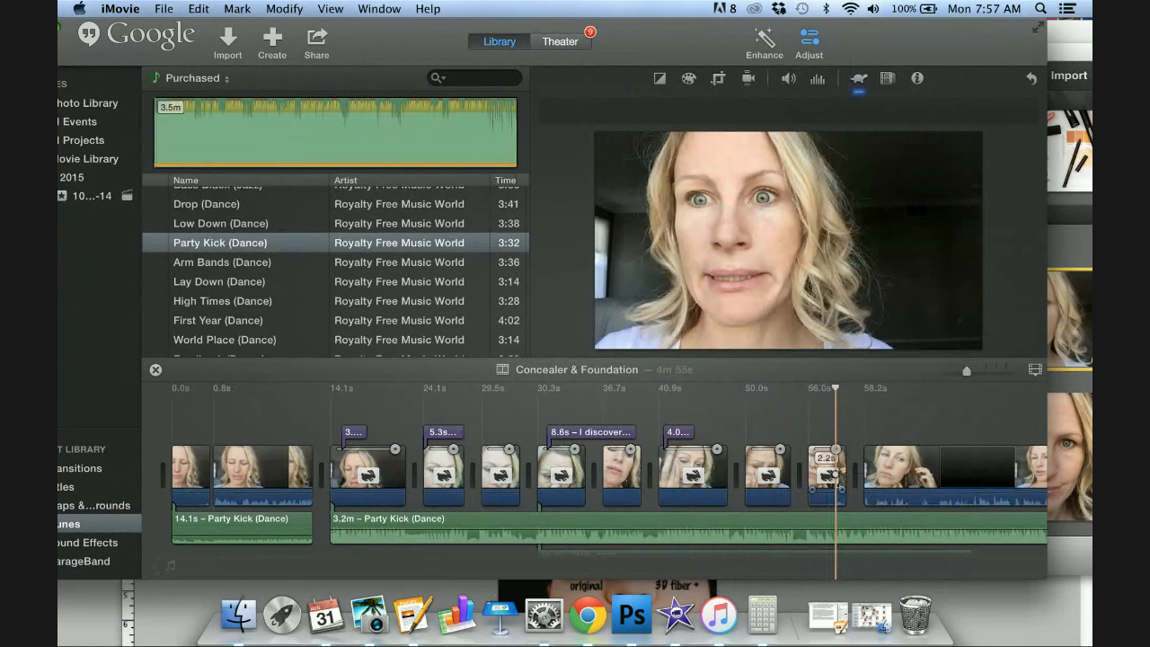
# Delete the 2.2-second clip at the 56.0-second mark and play the footage that follows.
pyautogui.click(831, 499)
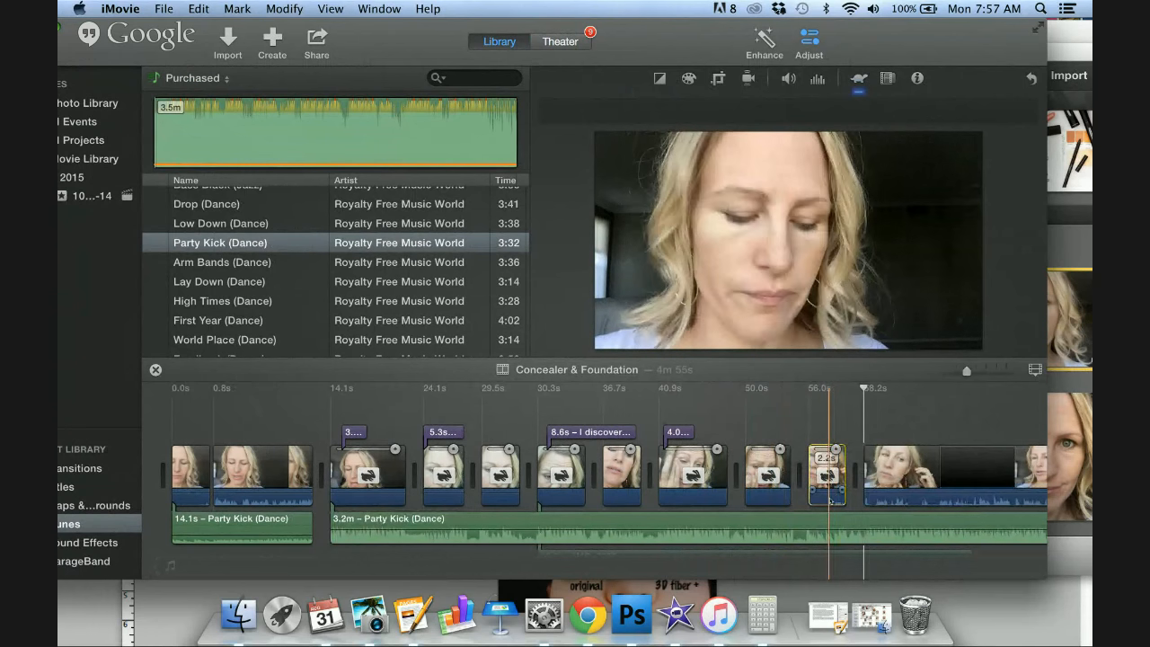
pyautogui.press('Delete')
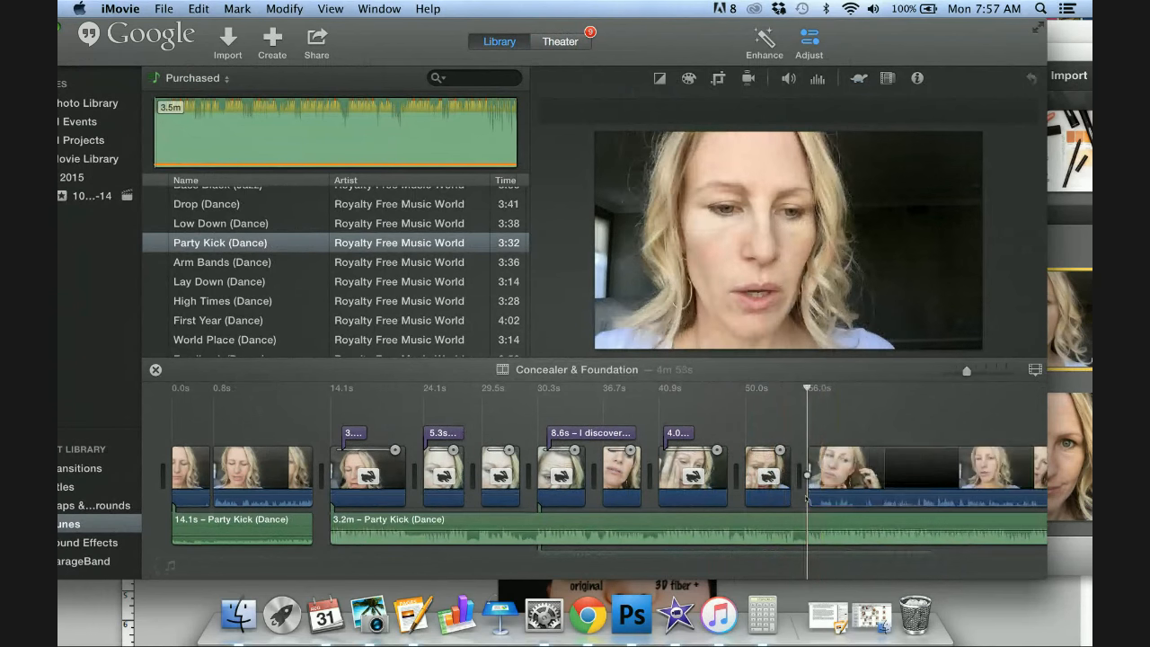
pyautogui.press('space')
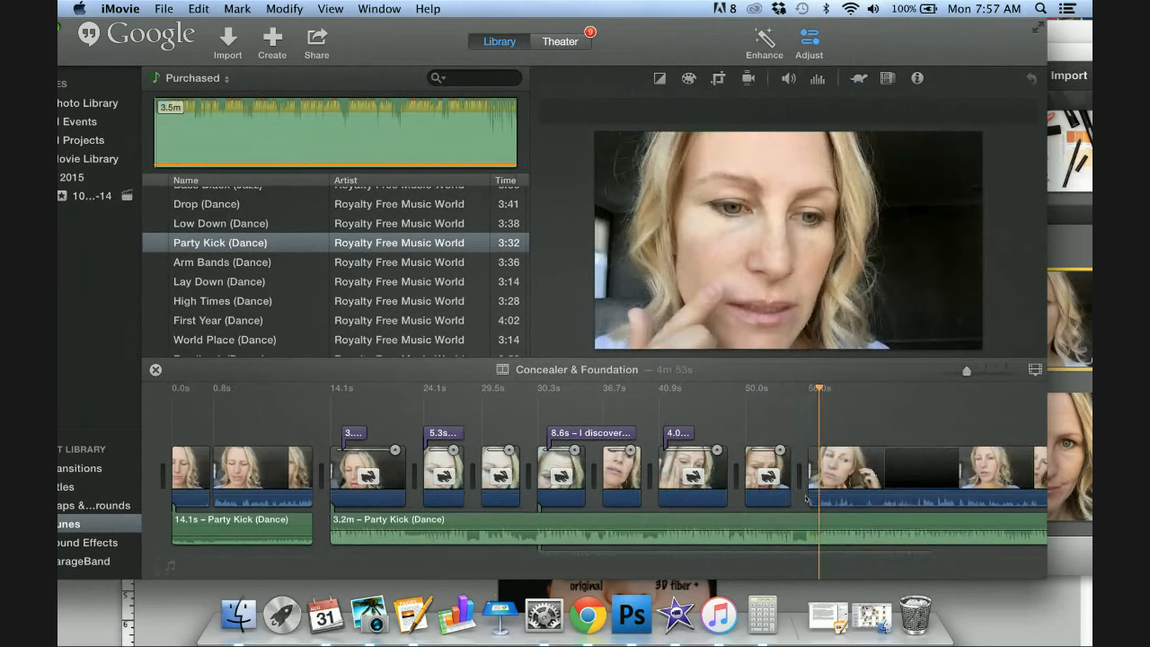
pyautogui.press('space')
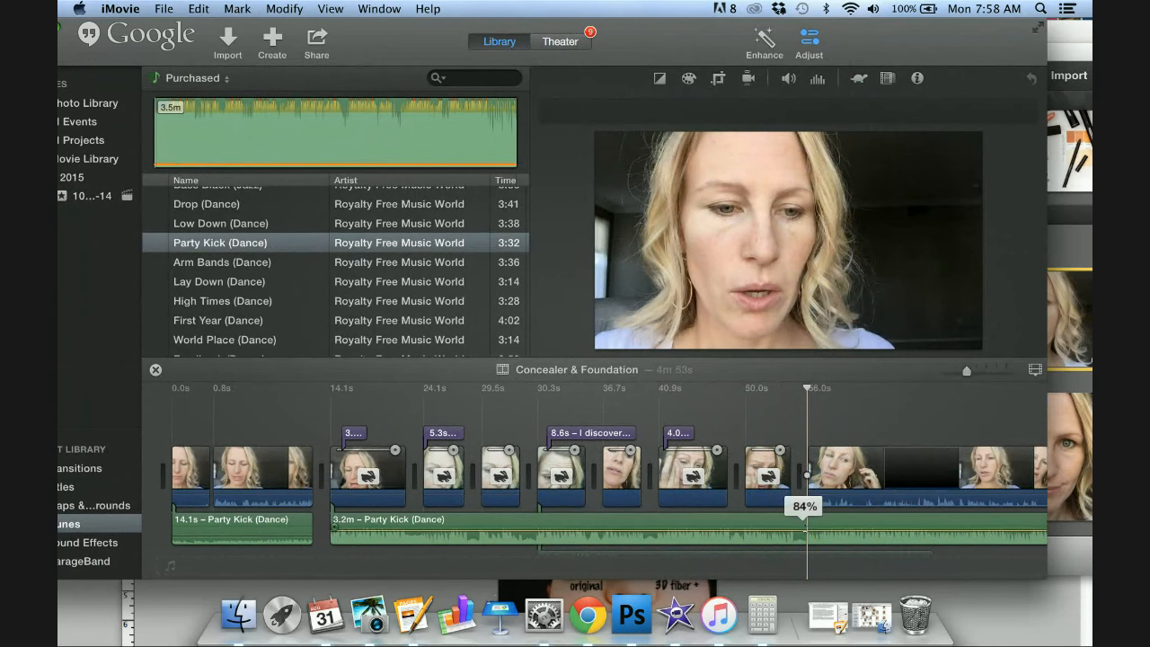
# Split the 3.2-minute Party Kick music clip at the 56.0-second mark.
pyautogui.click(798, 524)
pyautogui.rightClick(808, 526)
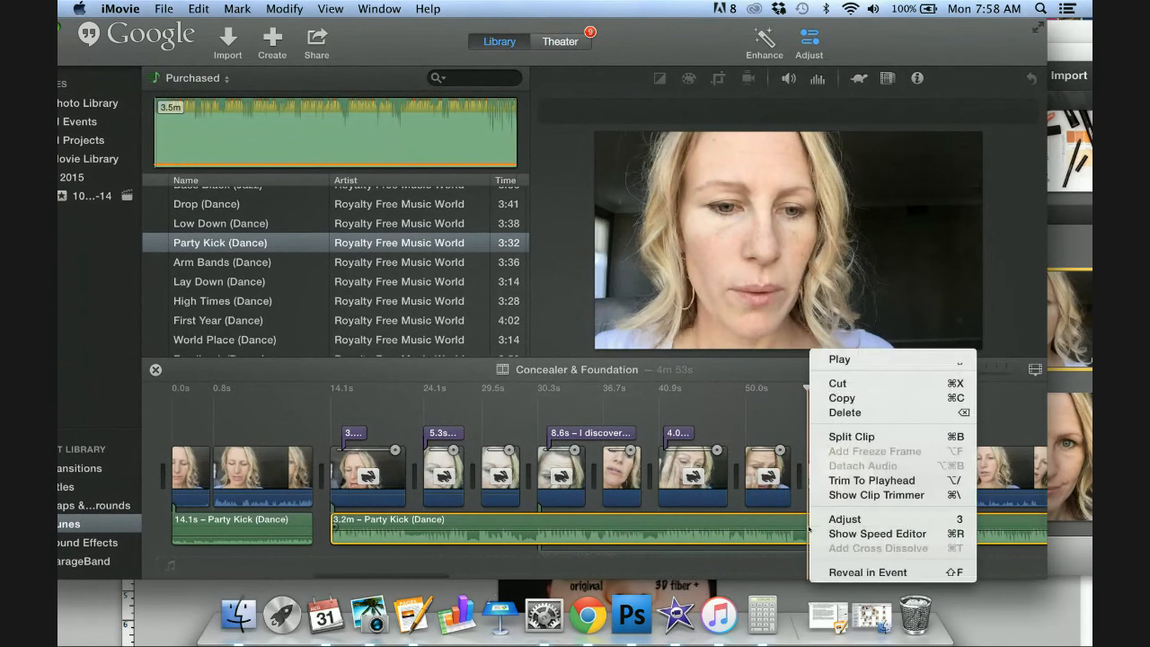
pyautogui.click(832, 438)
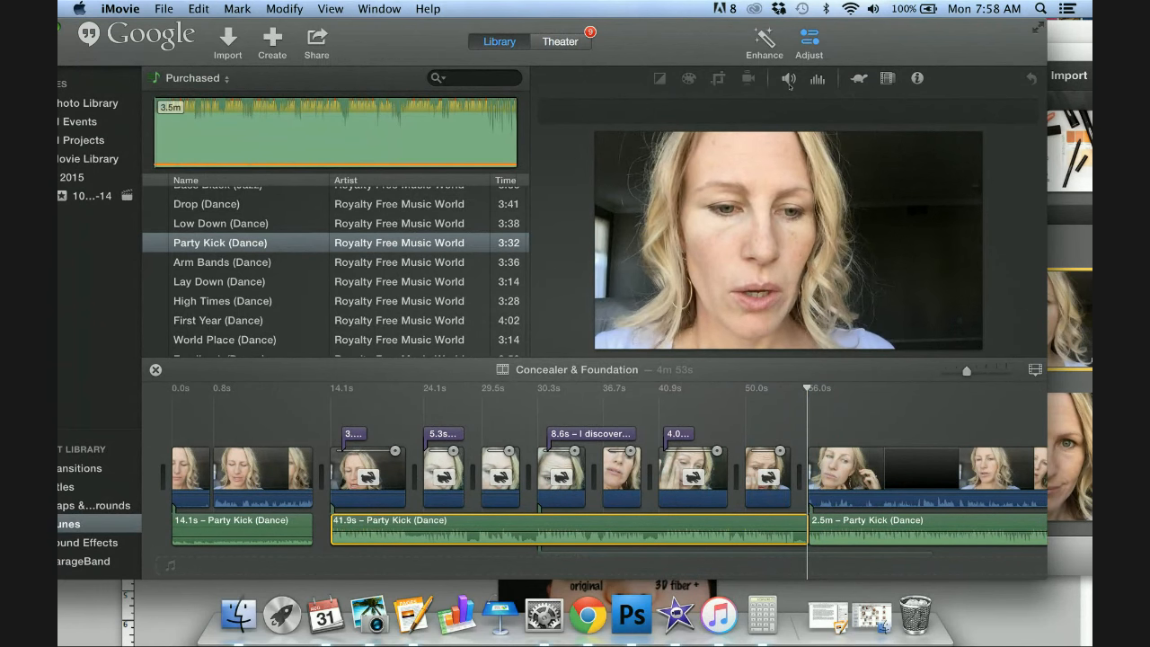
# Lower the volume of the 41.9-second Party Kick section to 4% and play from the 56.0-second mark.
pyautogui.click(788, 79)
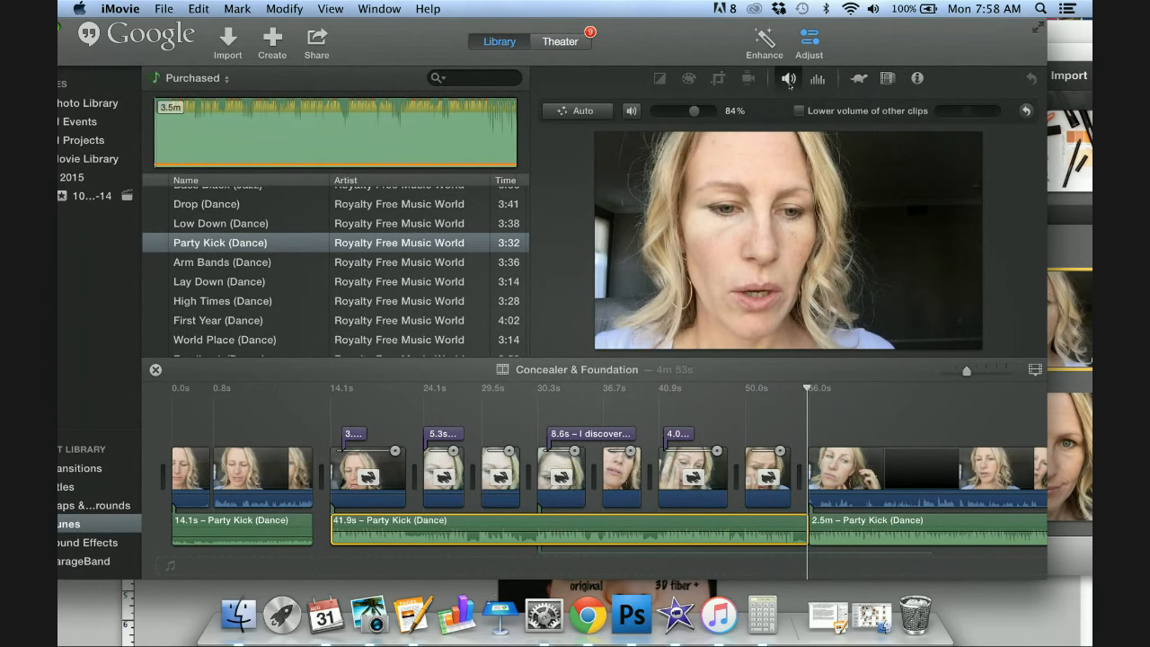
pyautogui.click(659, 112)
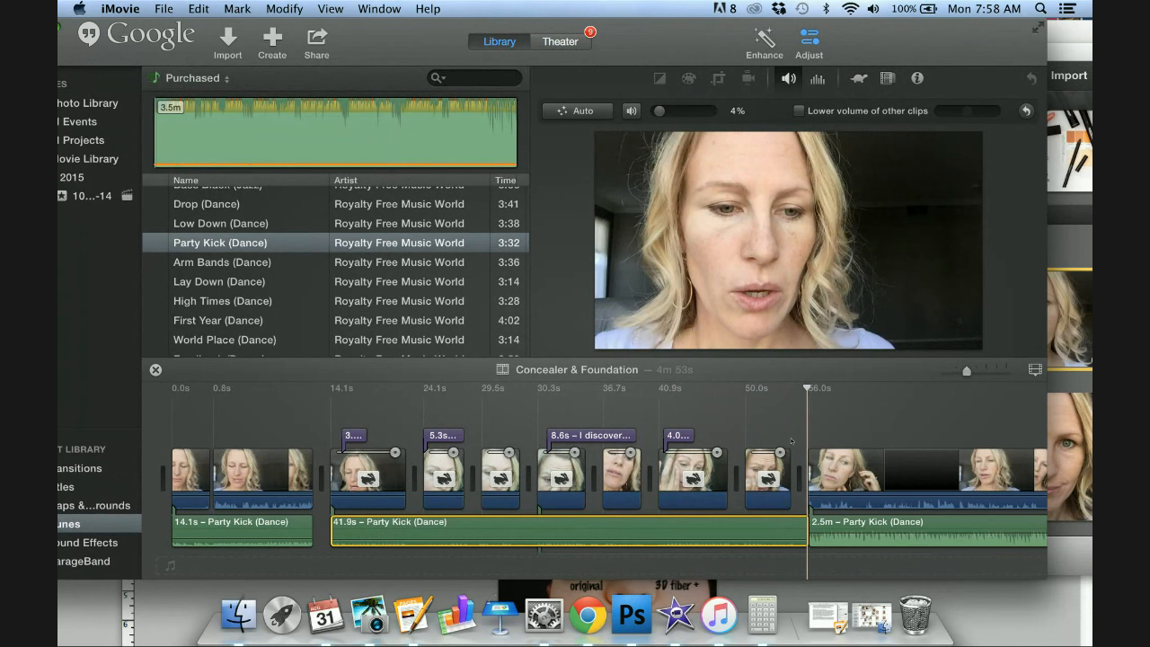
pyautogui.click(793, 440)
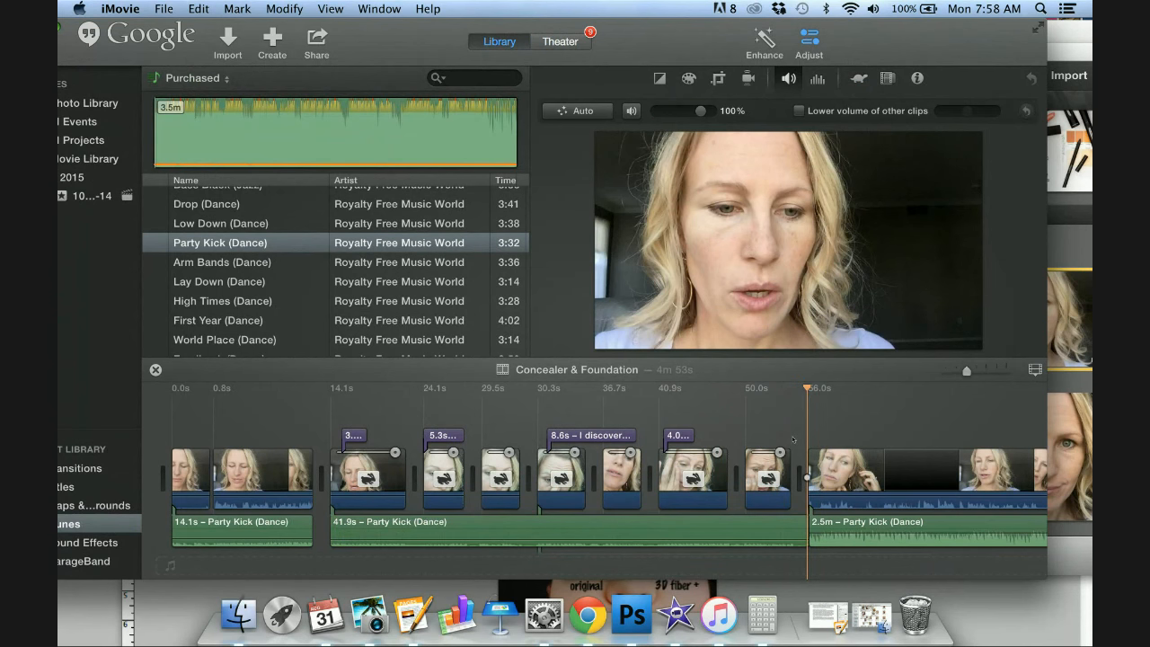
pyautogui.press('space')
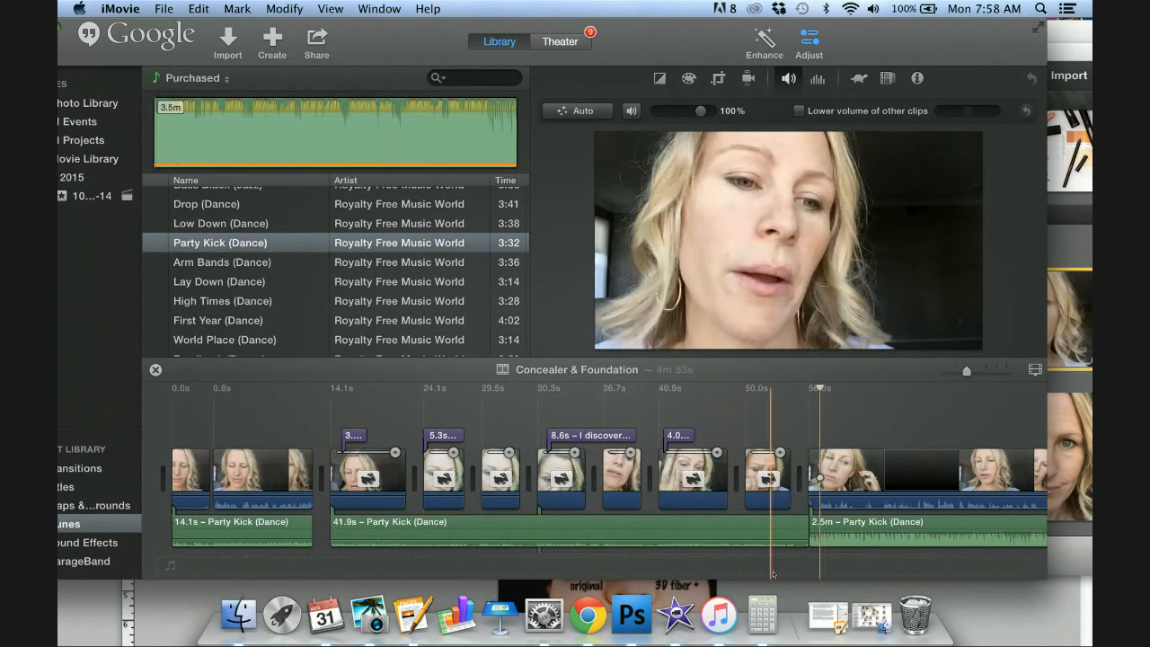
# Set the 41.9-second Party Kick section's volume to 85% and the following 2.5-minute section's volume to 5%.
pyautogui.click(773, 537)
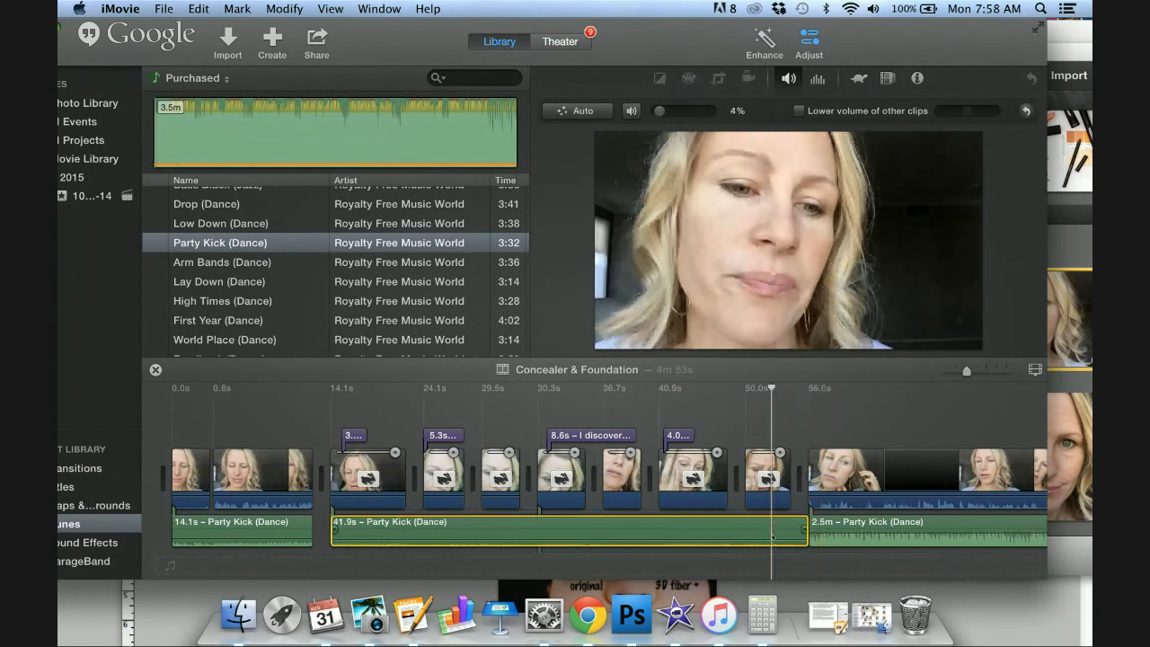
pyautogui.click(694, 112)
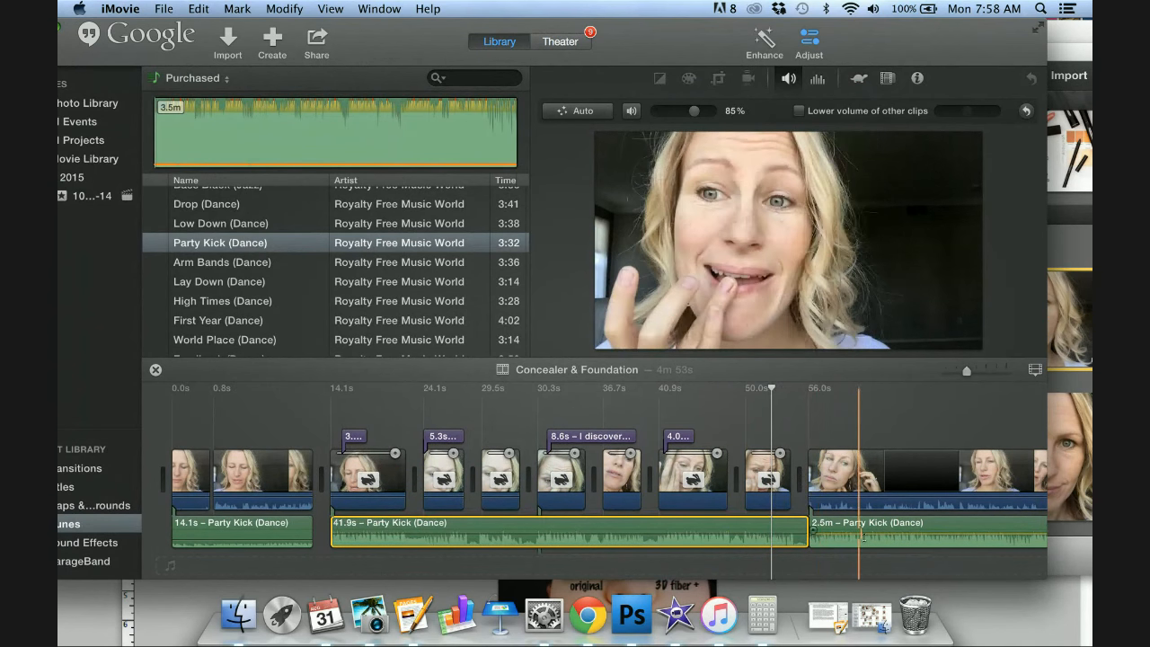
pyautogui.click(868, 526)
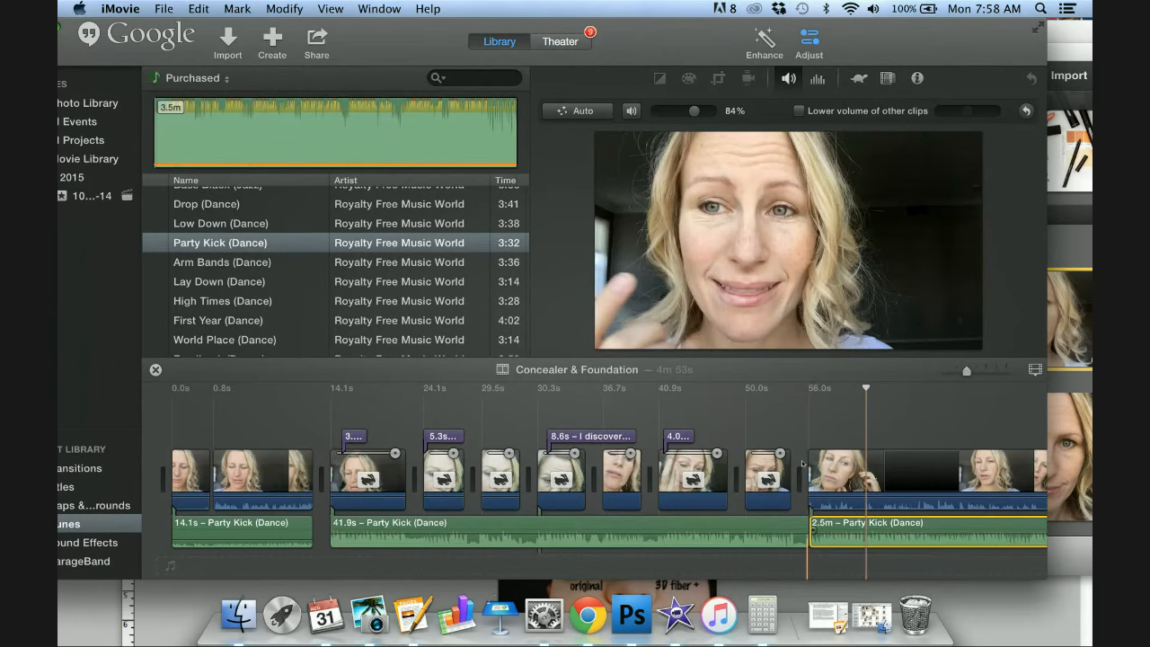
pyautogui.click(656, 111)
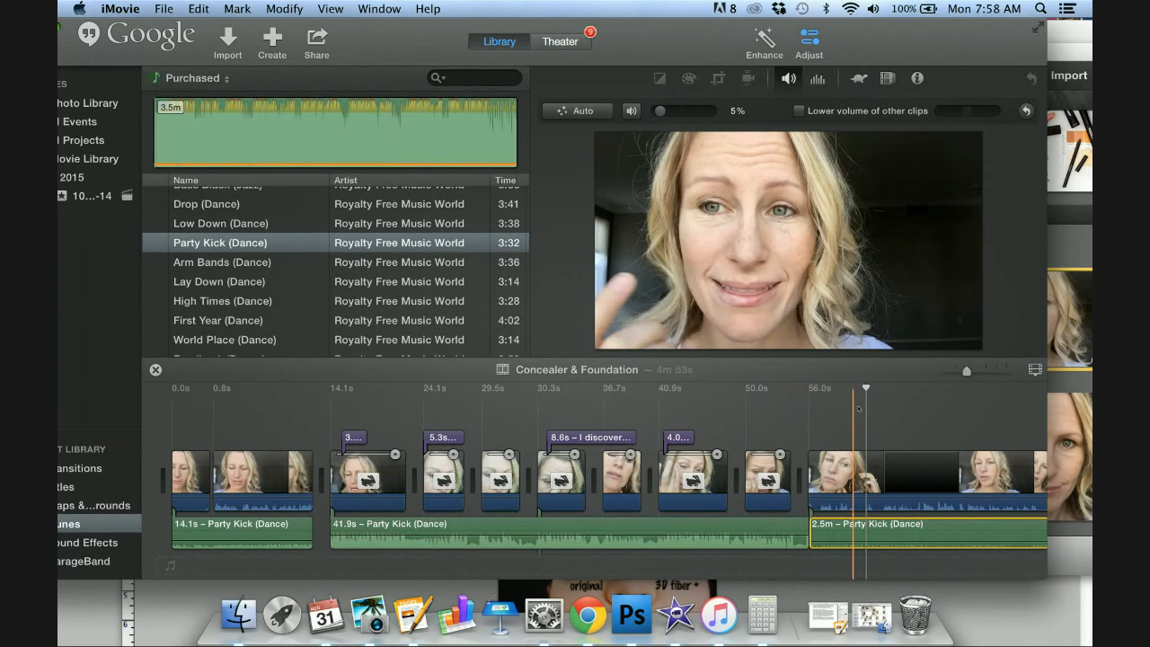
pyautogui.click(809, 411)
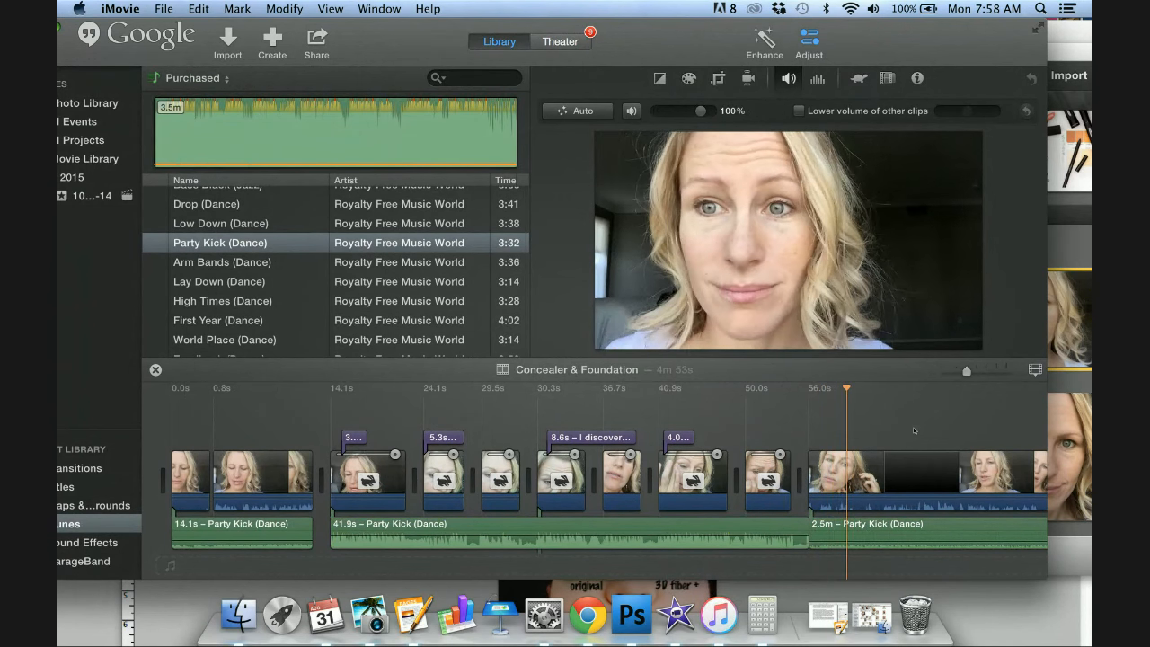
# Play the 32.2-second clip at the 56.0-second mark, split it near its end, and delete the trailing 1.8-second part.
pyautogui.hscroll(2, 914, 430)
pyautogui.hscroll(4, 914, 430)
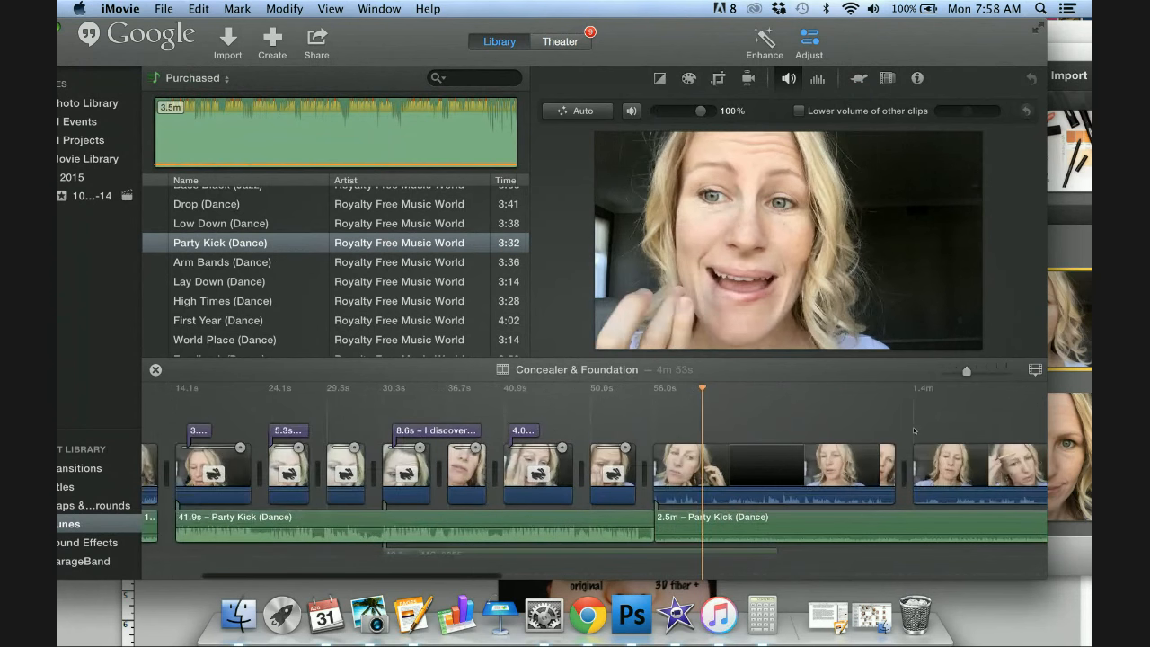
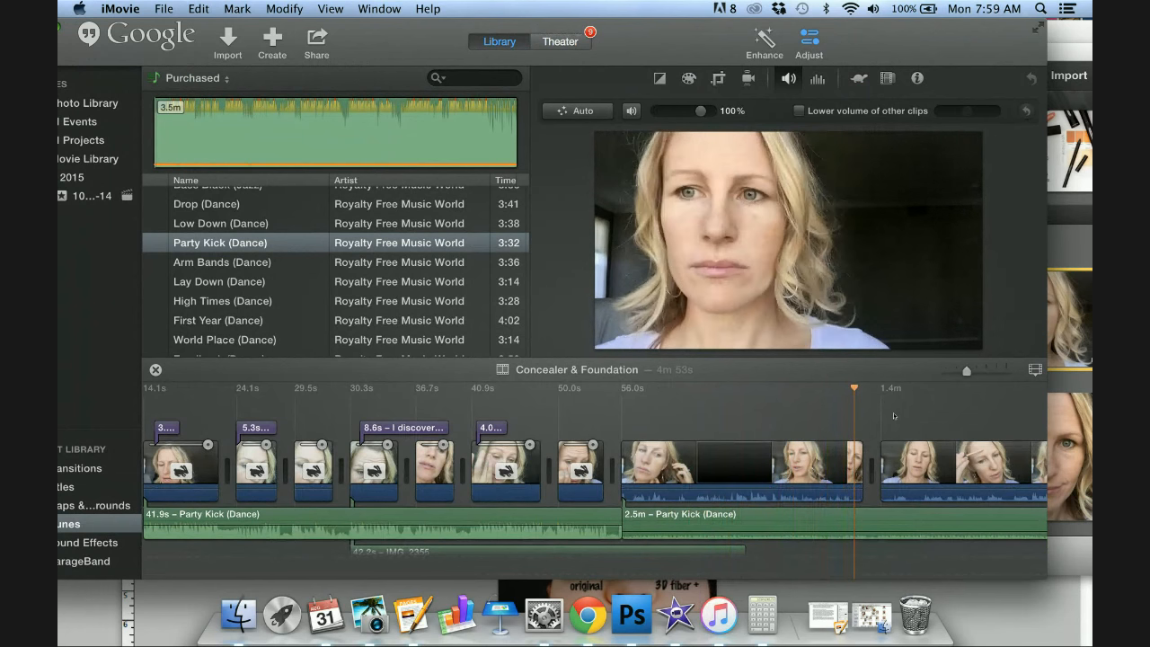
pyautogui.click(834, 440)
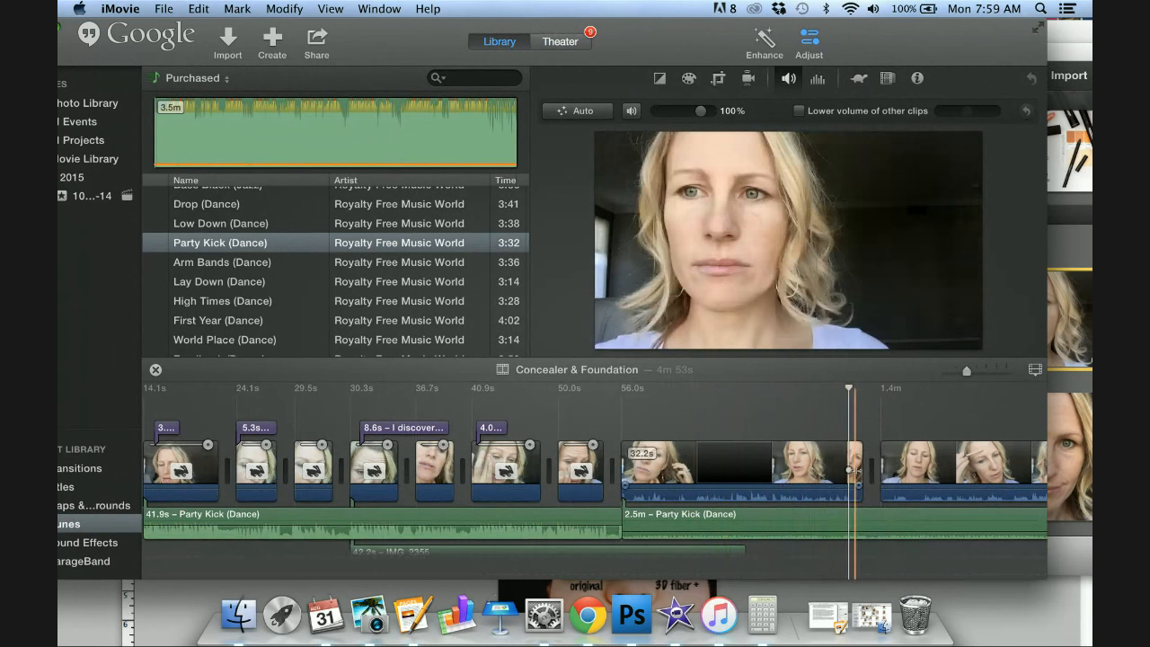
pyautogui.rightClick(848, 469)
pyautogui.click(865, 442)
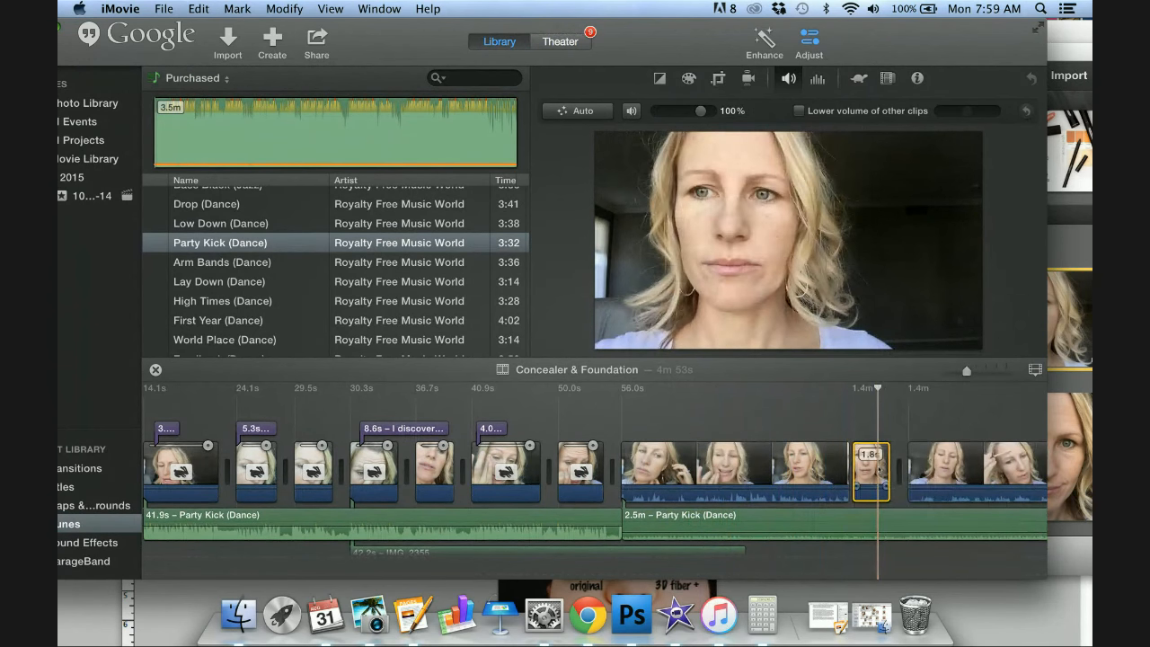
pyautogui.press('Delete')
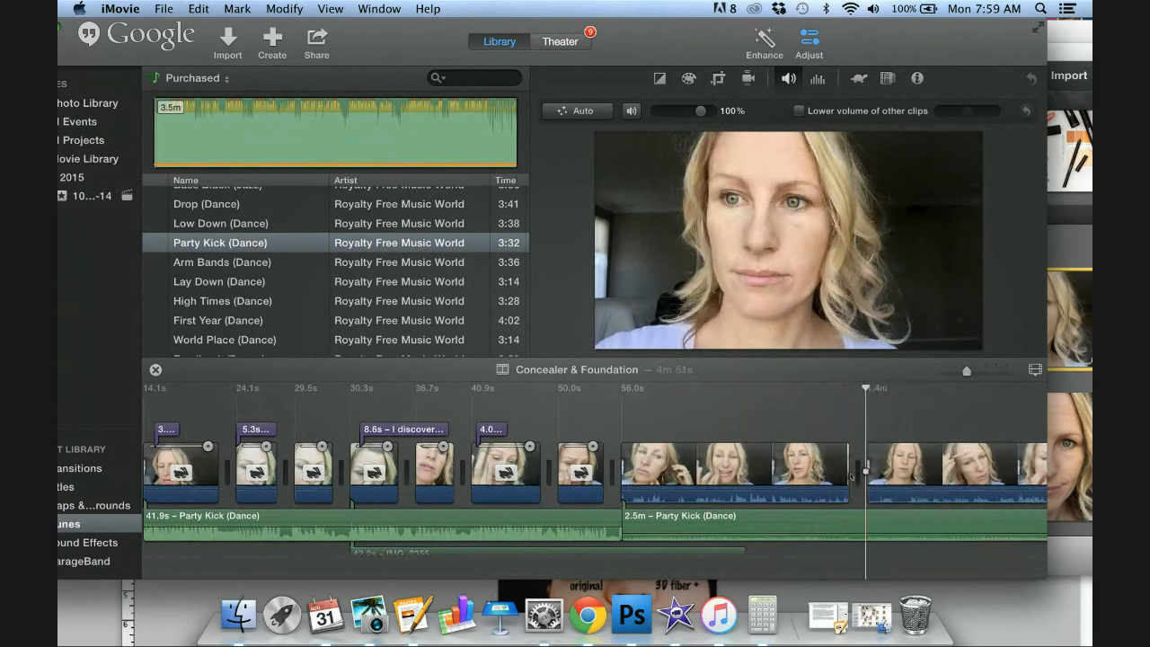
# Raise the volume of the 3.4-minute clip to 174% and turn up the system volume during playback.
pyautogui.hscroll(3, 851, 477)
pyautogui.hscroll(-1, 851, 477)
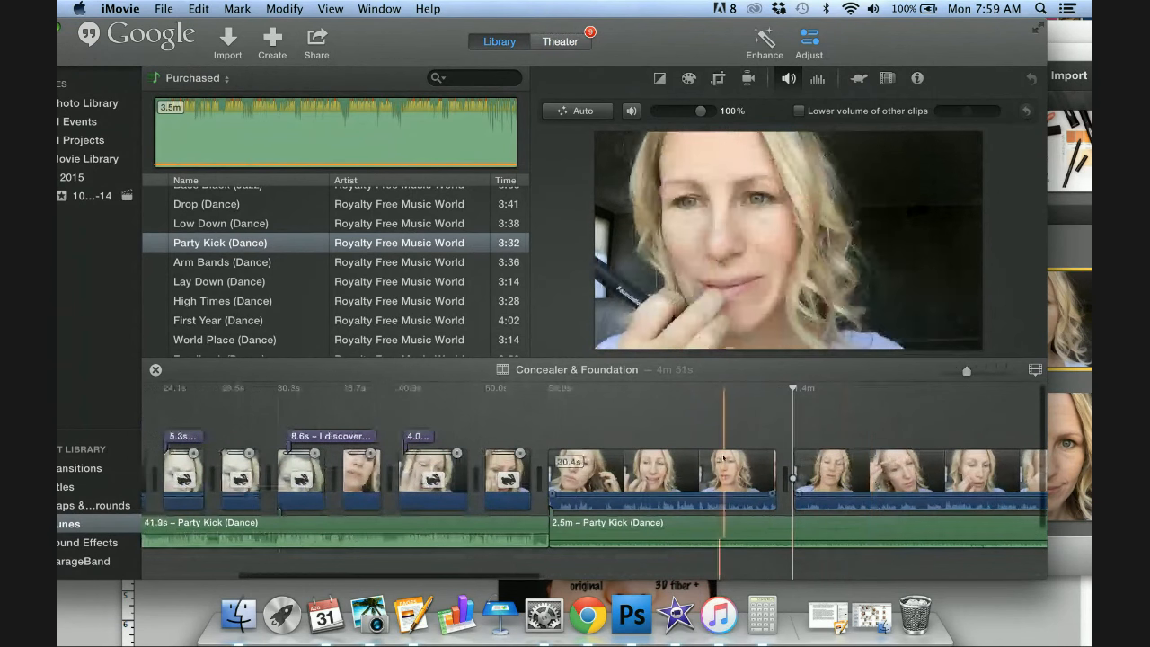
pyautogui.press('space')
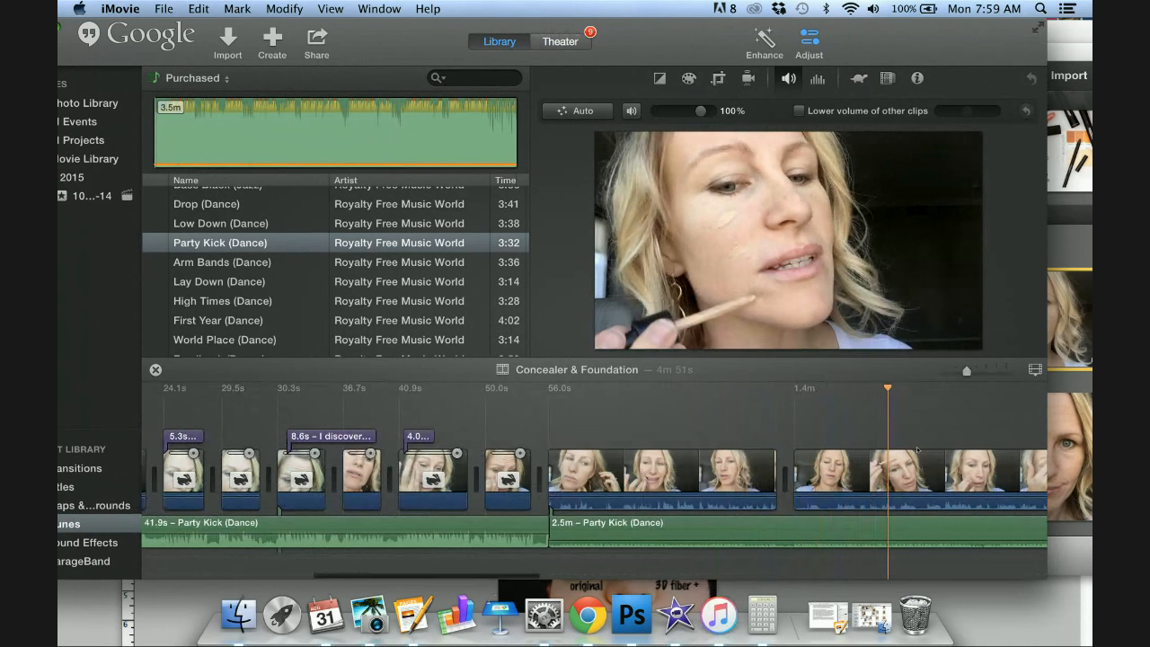
pyautogui.hscroll(2, 917, 449)
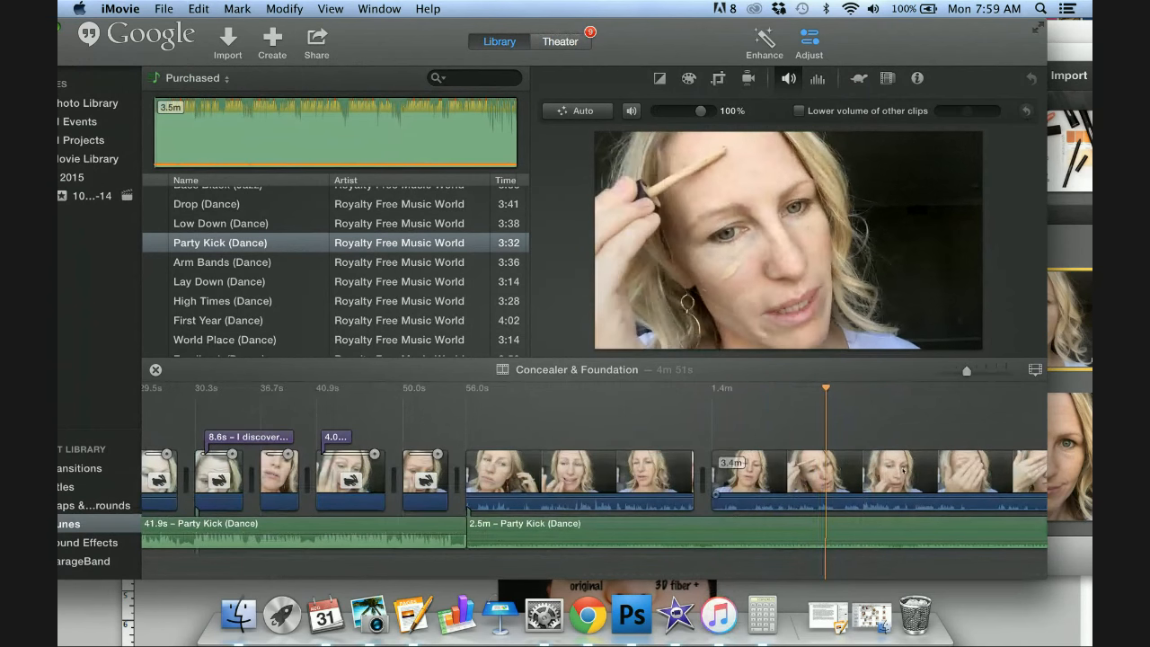
pyautogui.hscroll(2, 904, 469)
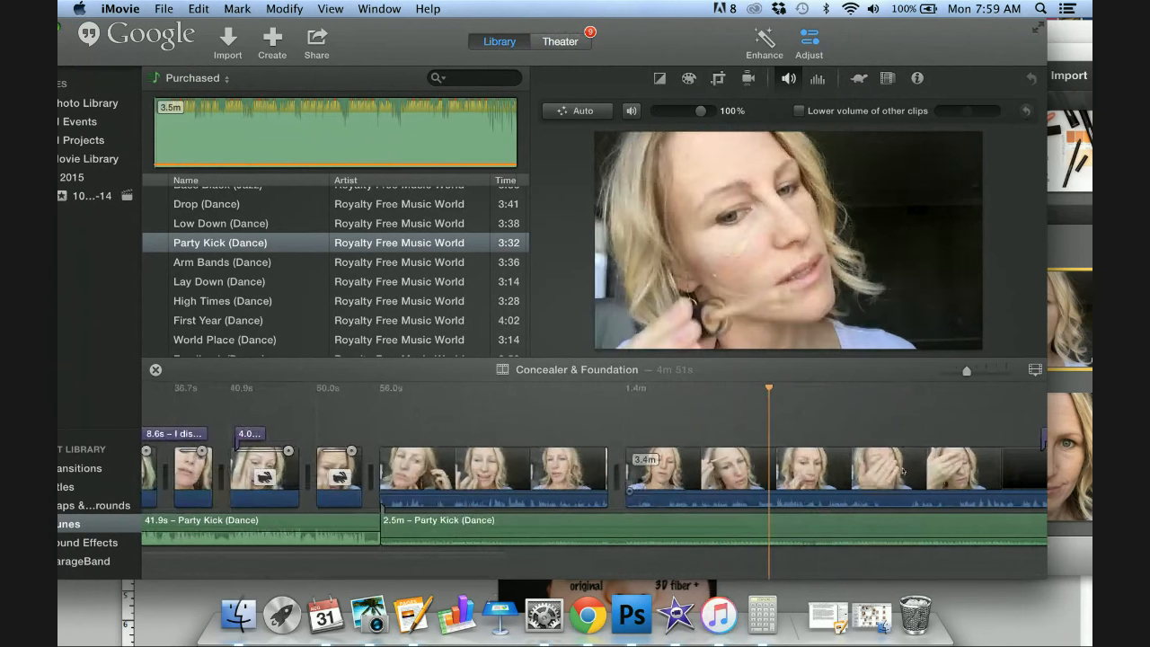
pyautogui.click(808, 459)
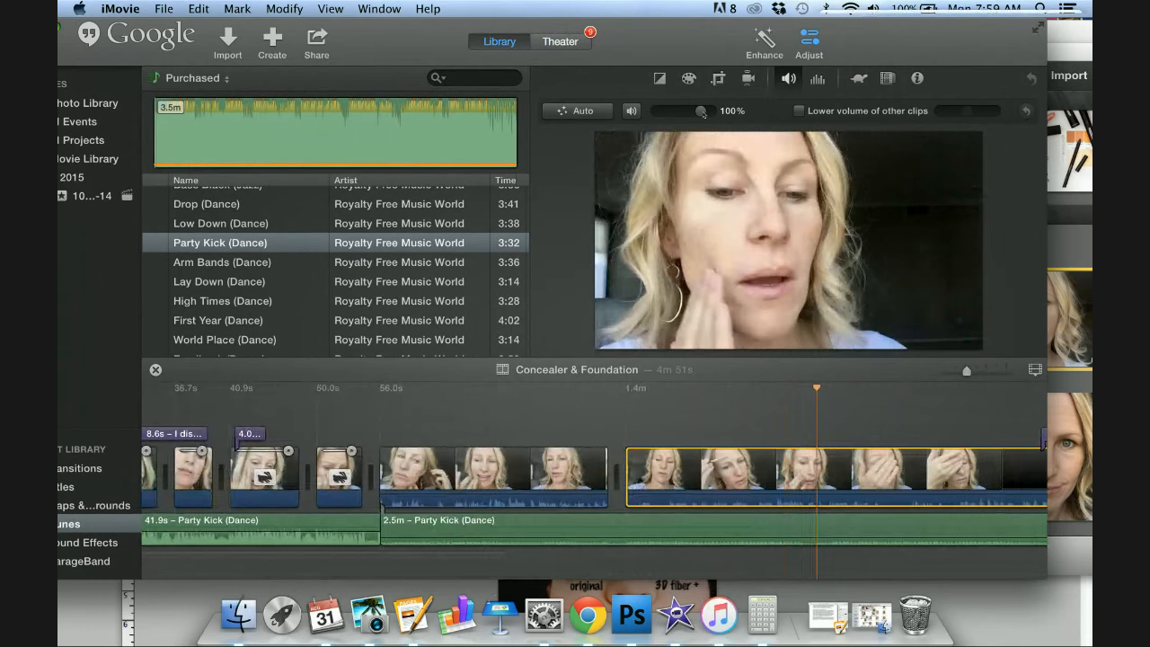
pyautogui.moveTo(702, 111); pyautogui.dragTo(701, 114)
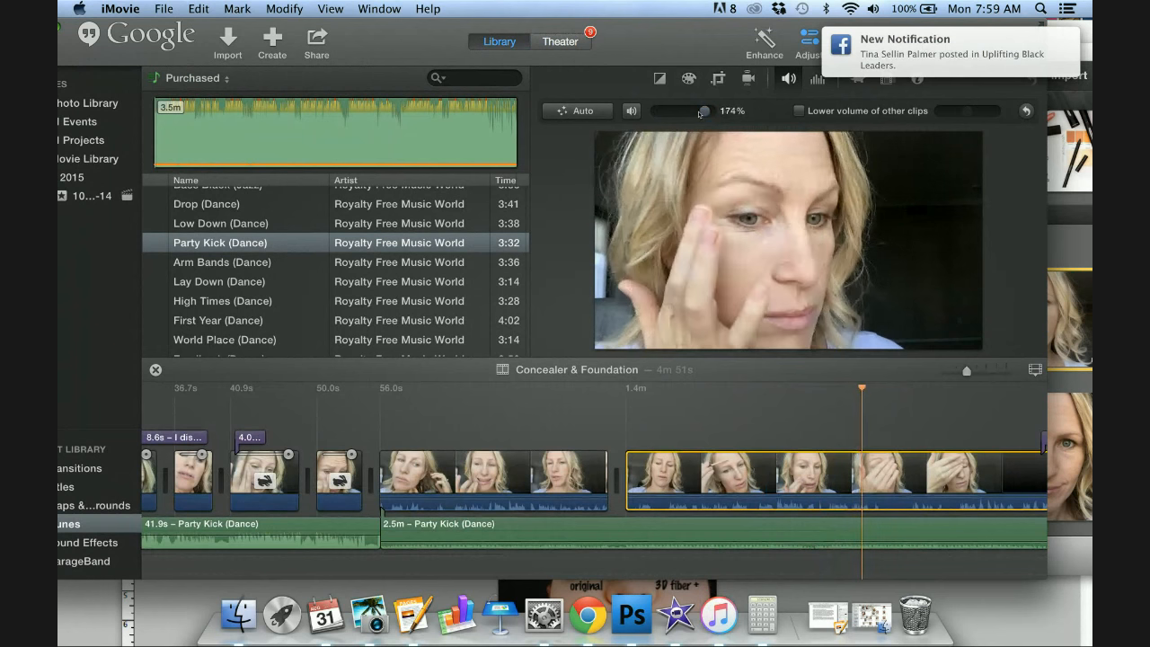
pyautogui.press('XF86AudioRaiseVolume')
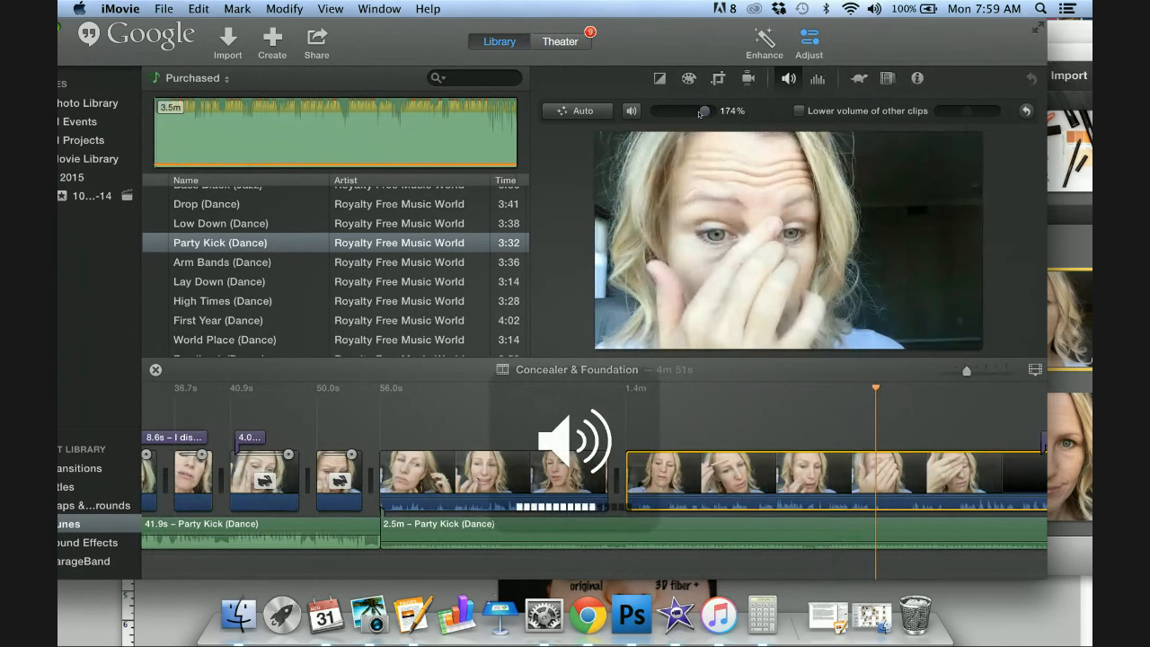
# Split the 3.4-minute clip at about the 2.0-minute and 2.1-minute marks to isolate a 9.8-second section.
pyautogui.moveTo(835, 322)
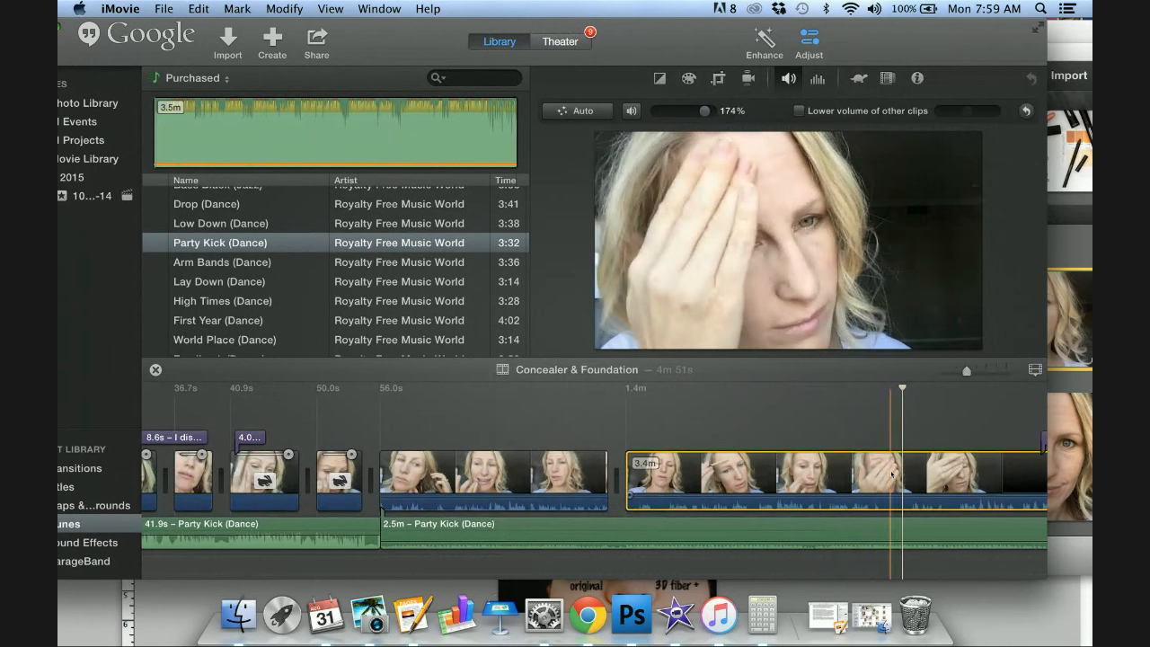
pyautogui.click(837, 441)
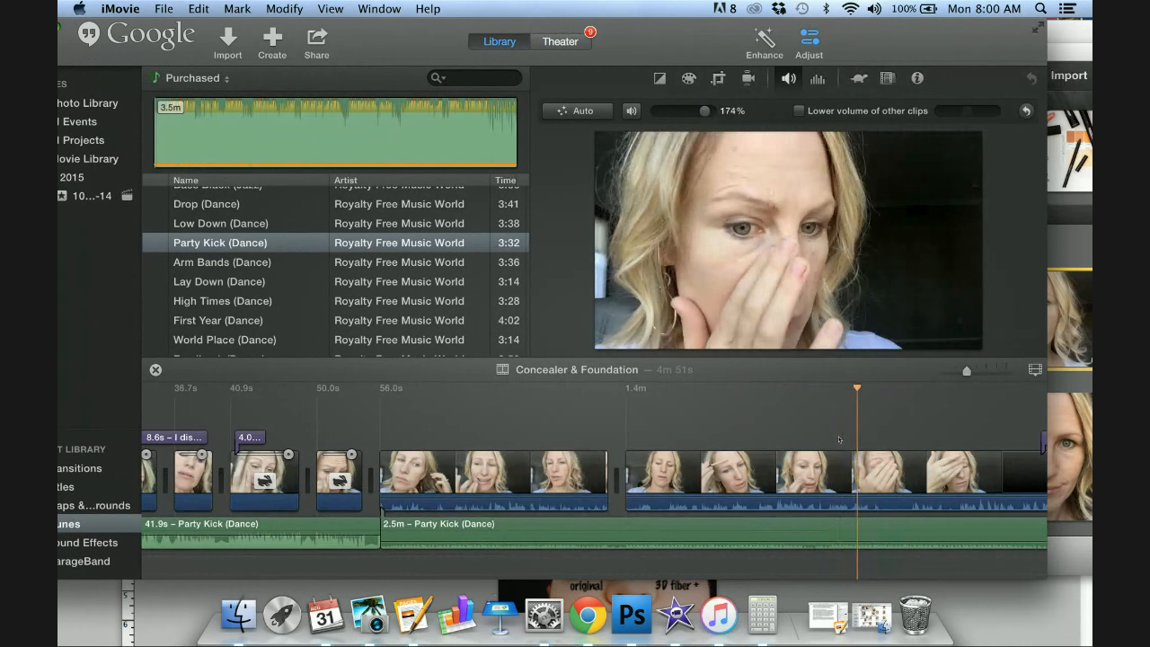
pyautogui.rightClick(878, 480)
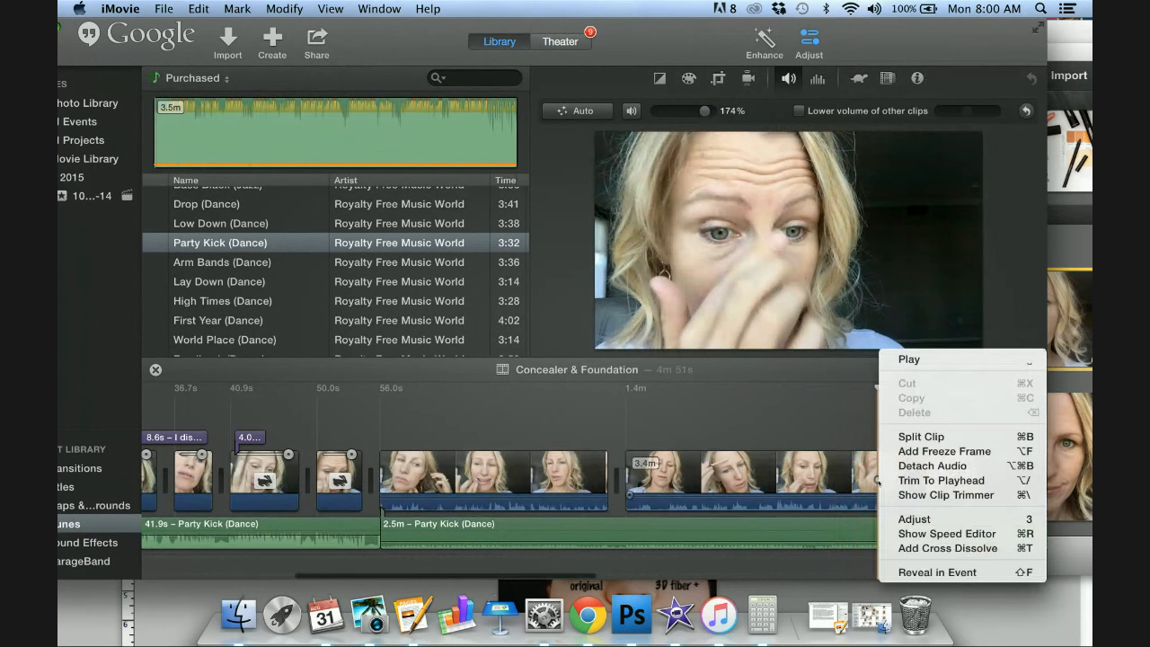
pyautogui.click(899, 437)
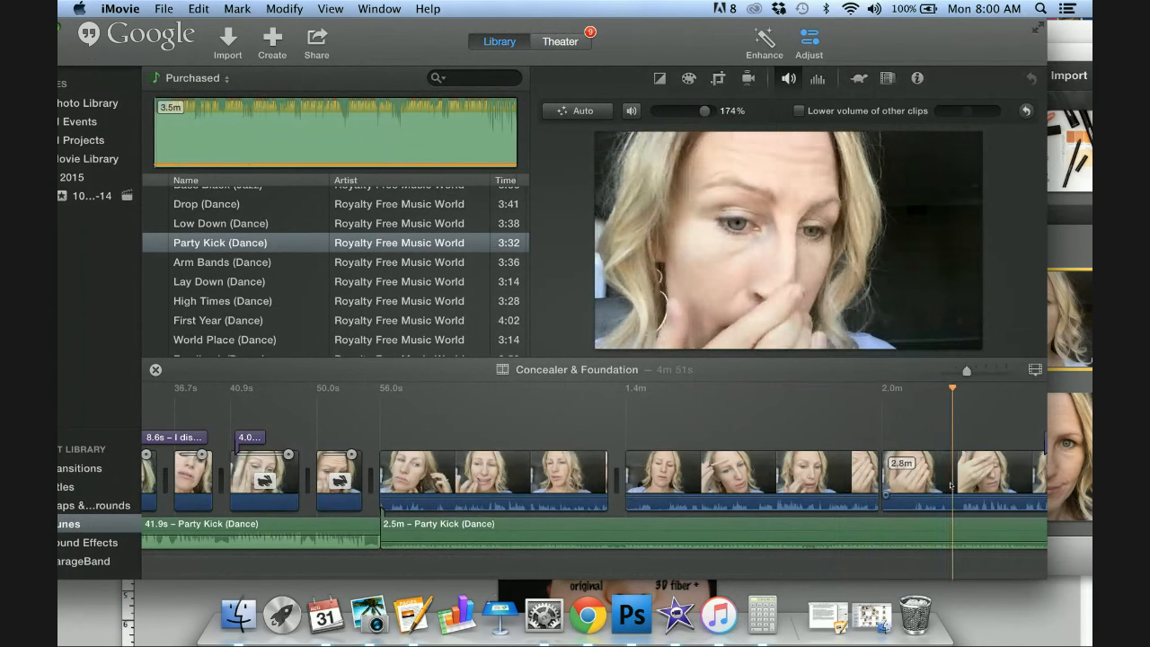
pyautogui.press('space')
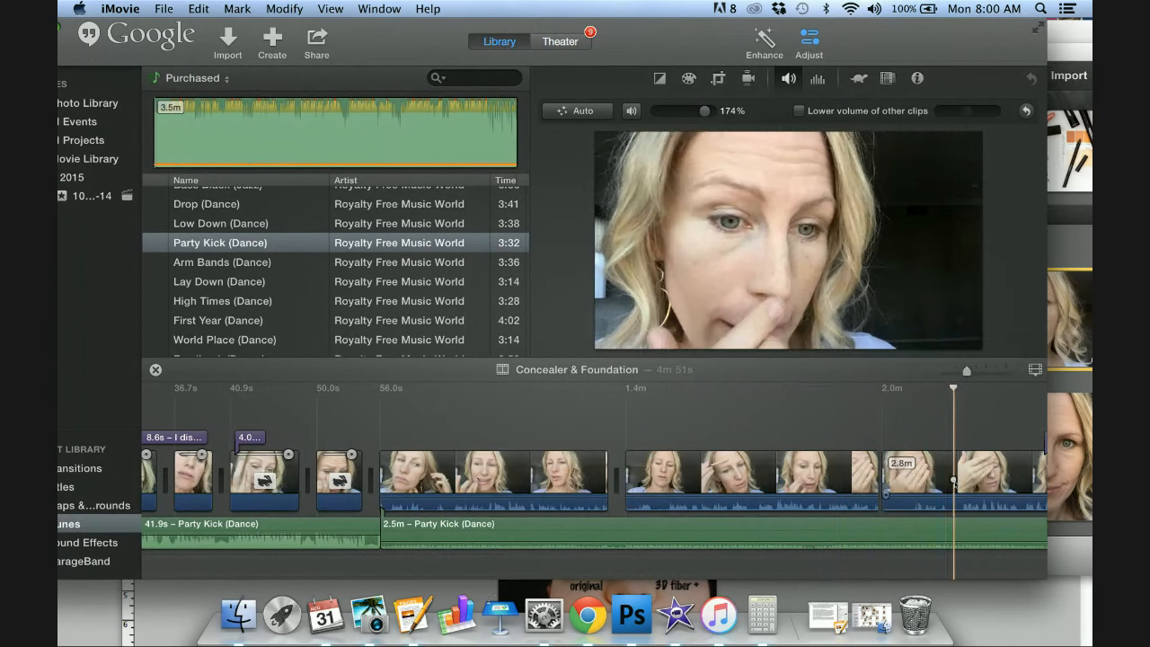
pyautogui.rightClick(954, 481)
pyautogui.click(896, 439)
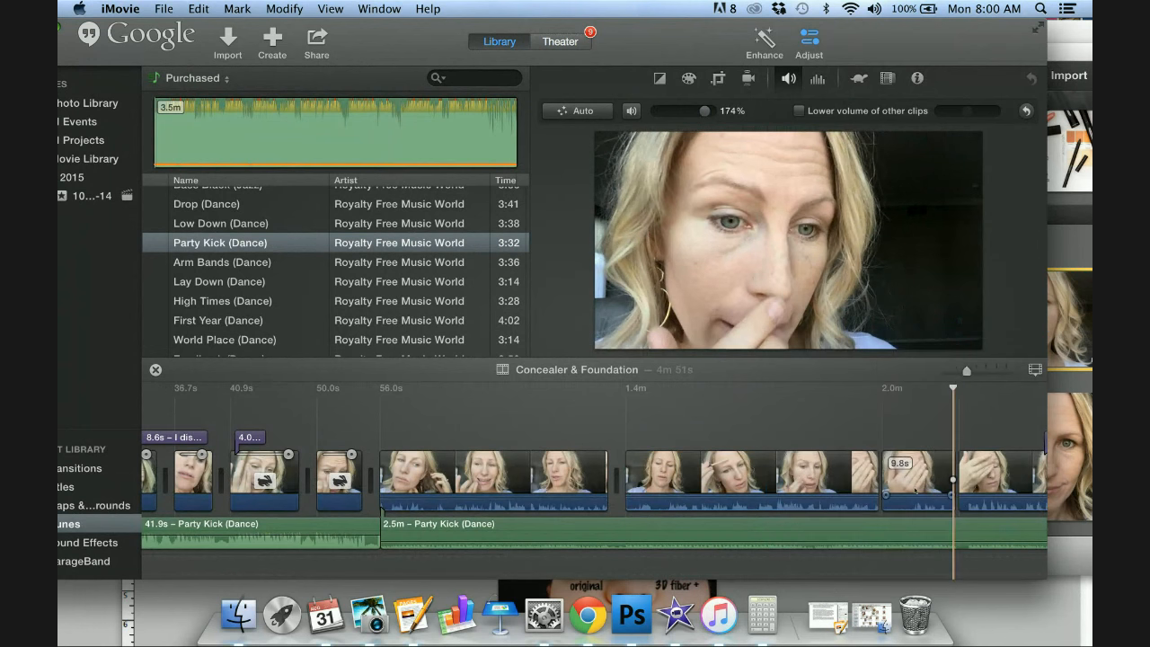
# Set the isolated 9.8-second clip at the 2.0-minute mark to Fast speed at 2x.
pyautogui.click(910, 485)
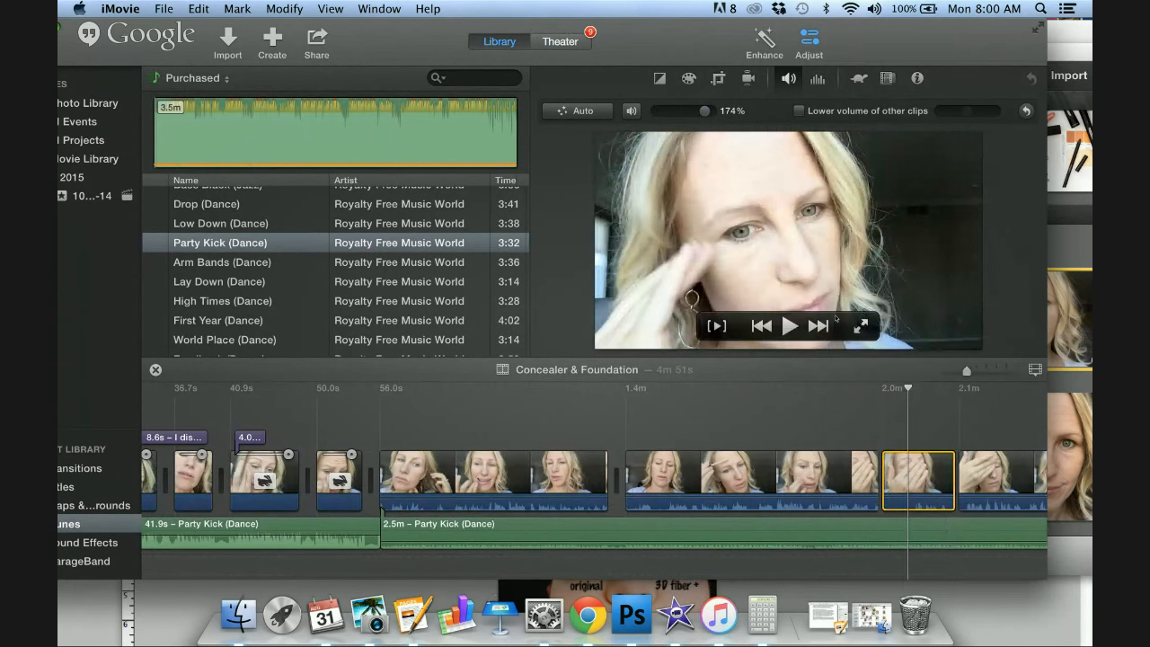
pyautogui.click(750, 79)
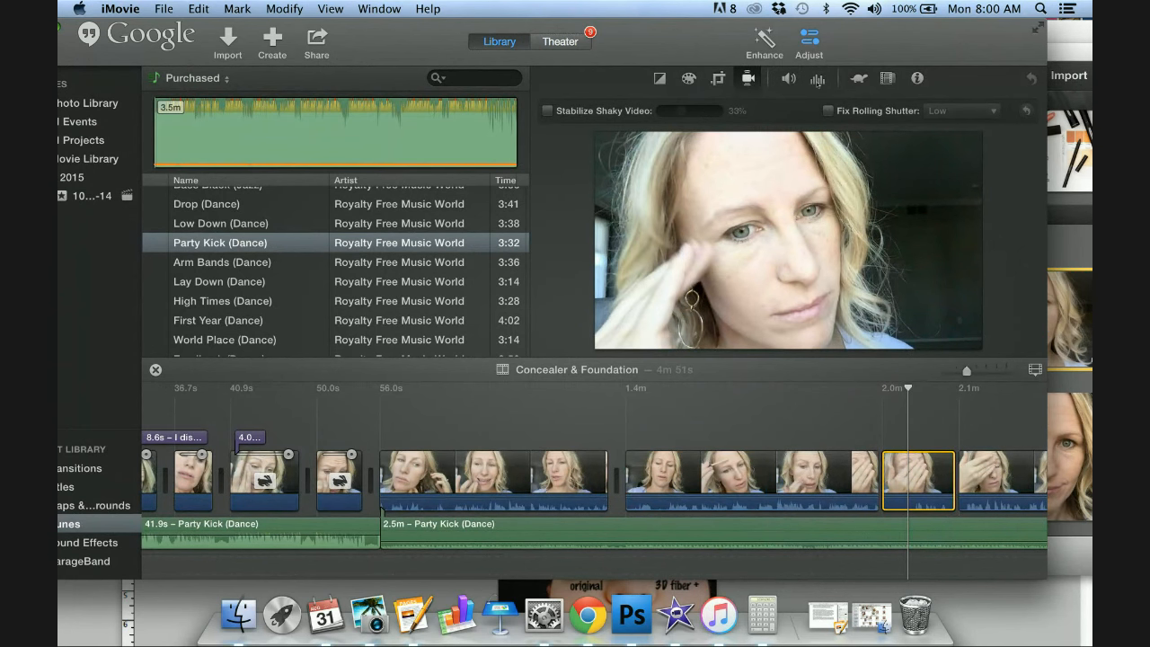
pyautogui.click(856, 79)
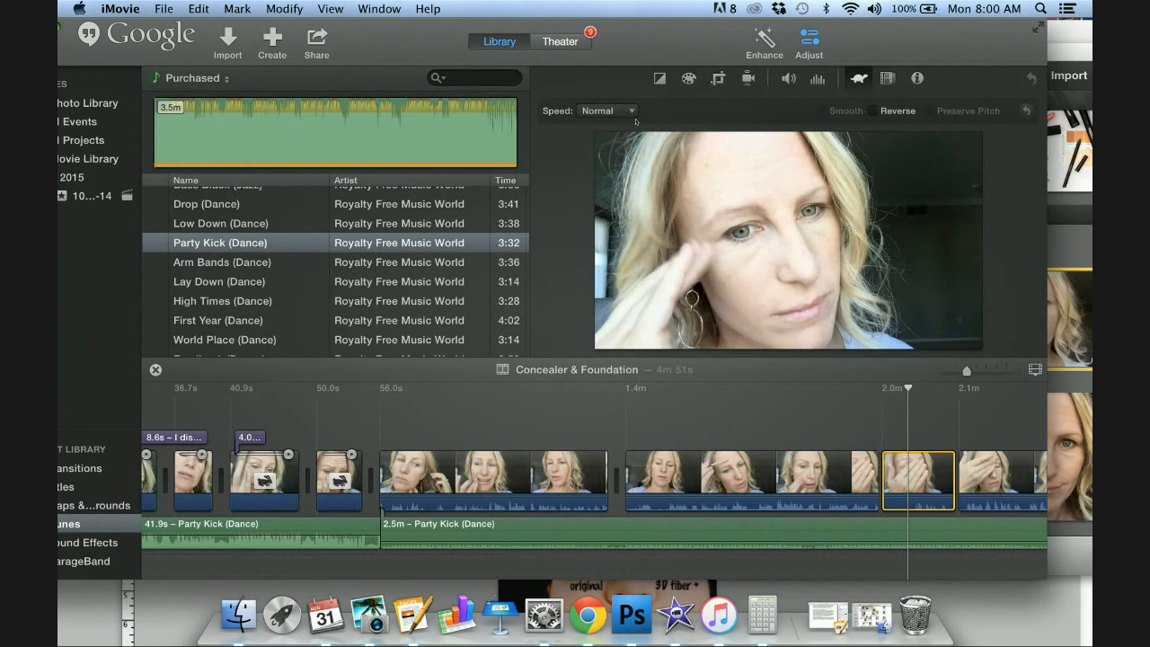
pyautogui.click(609, 111)
pyautogui.click(617, 155)
pyautogui.press('super+z')
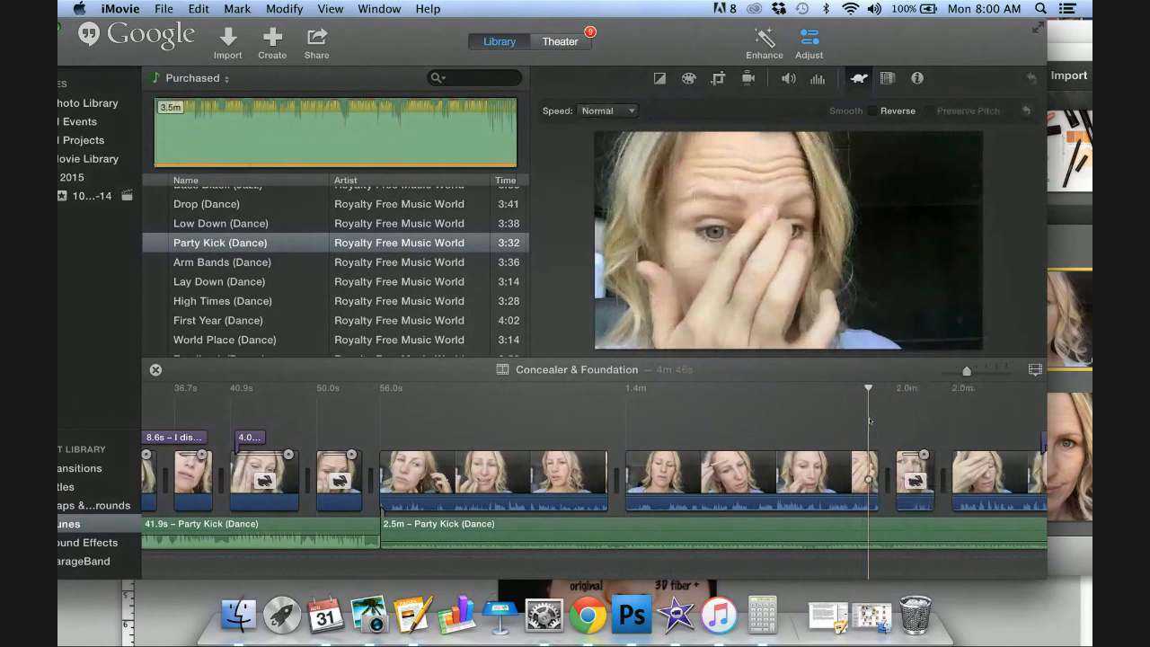
# Play through the sped-up 4.9-second clip at the 2.0-minute mark and mute its audio.
pyautogui.press('space')
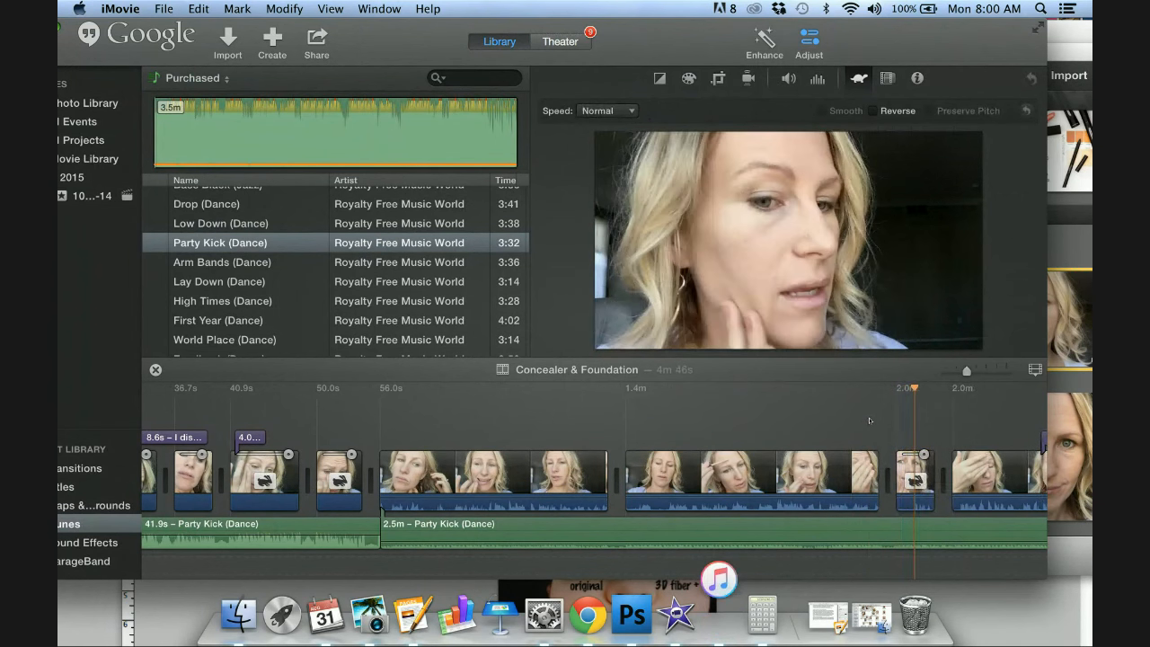
pyautogui.press('space')
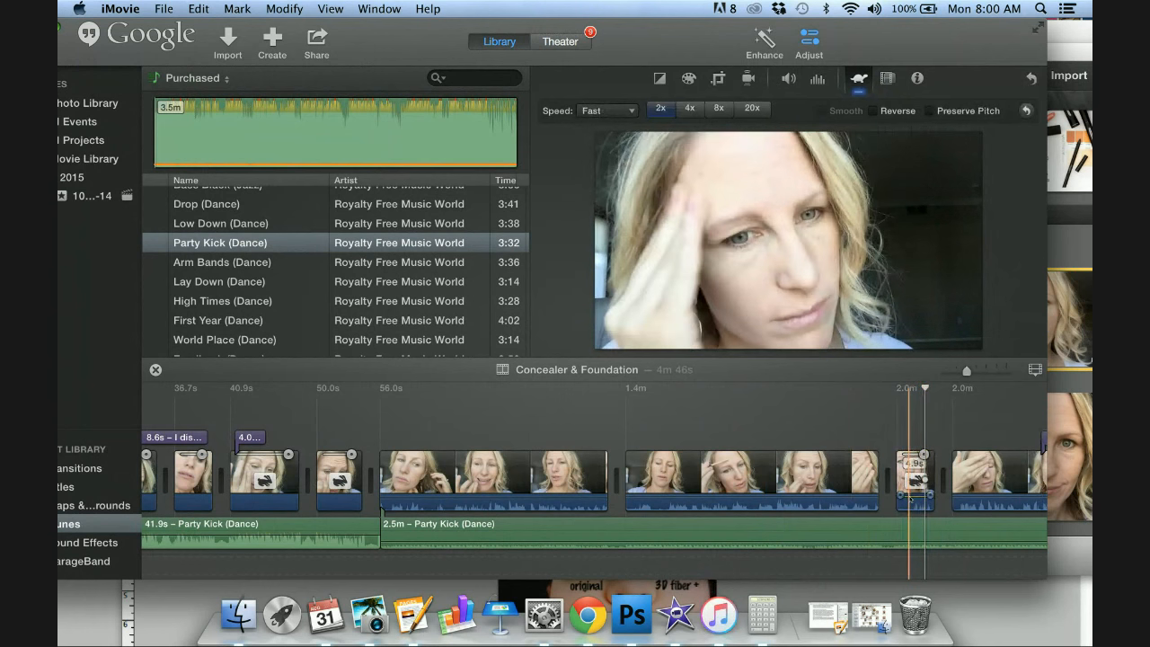
pyautogui.click(788, 79)
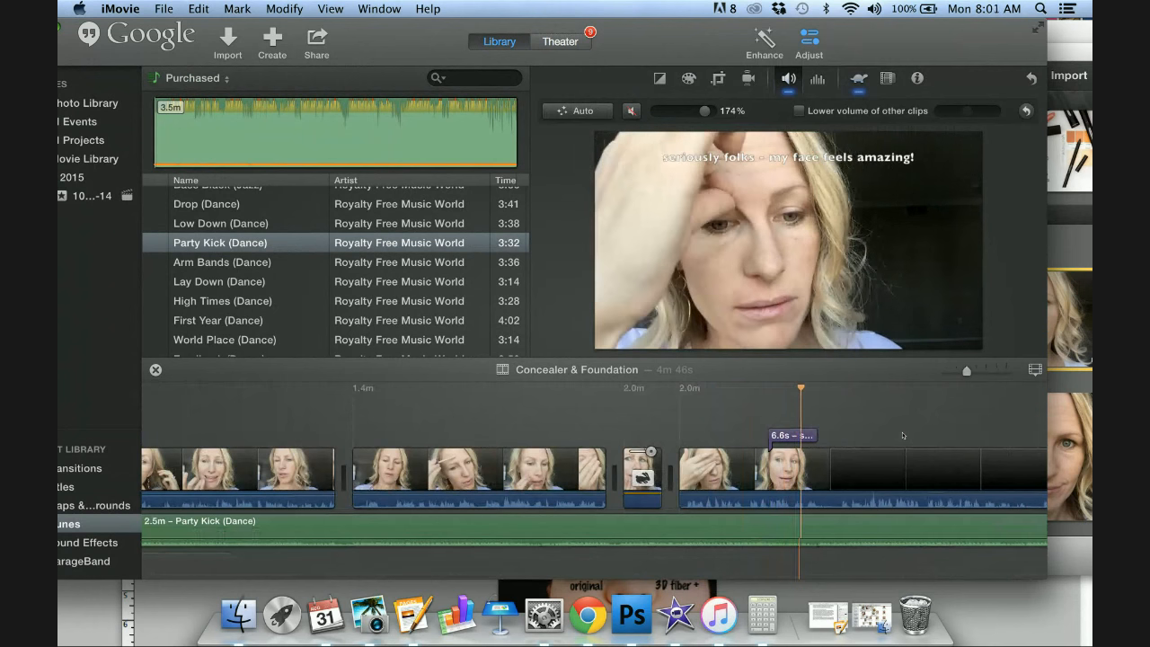
# Split the 2.6-minute clip at about the 2.4-minute and 2.7-minute marks to isolate a 19.9-second section.
pyautogui.hscroll(2, 904, 435)
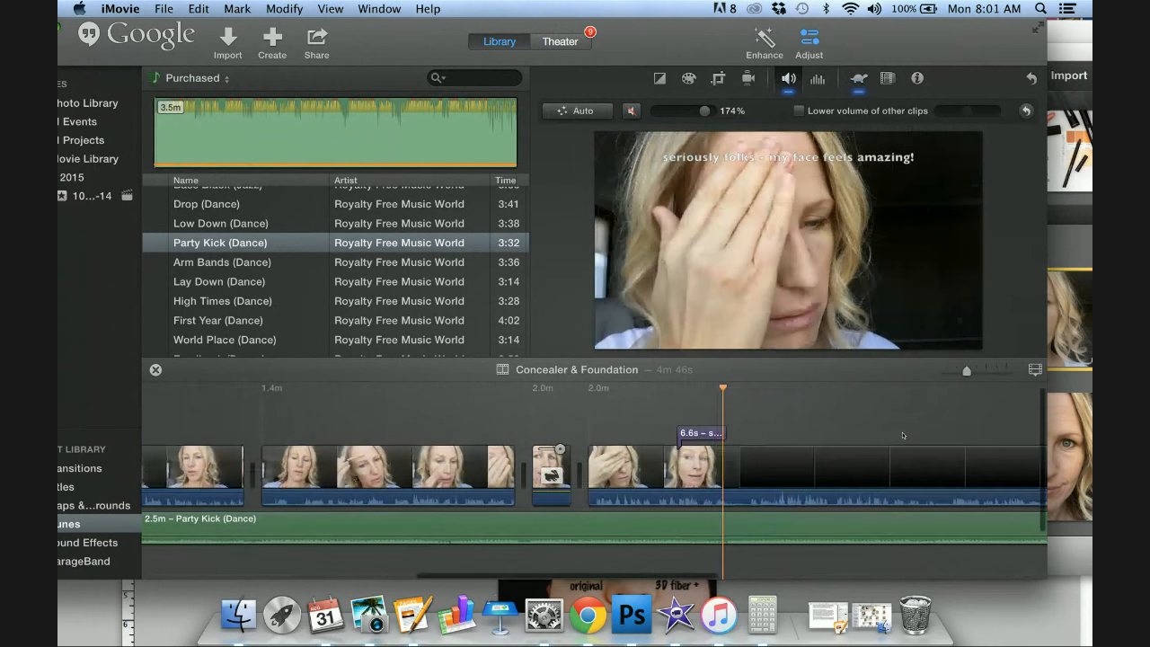
pyautogui.rightClick(739, 473)
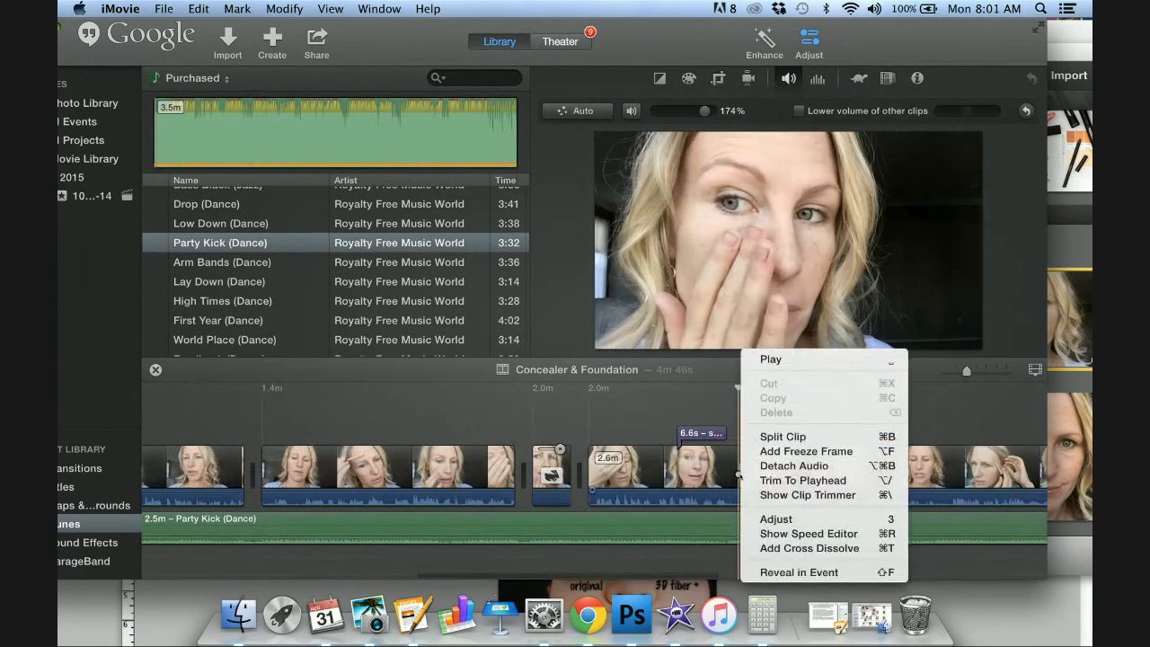
pyautogui.click(762, 437)
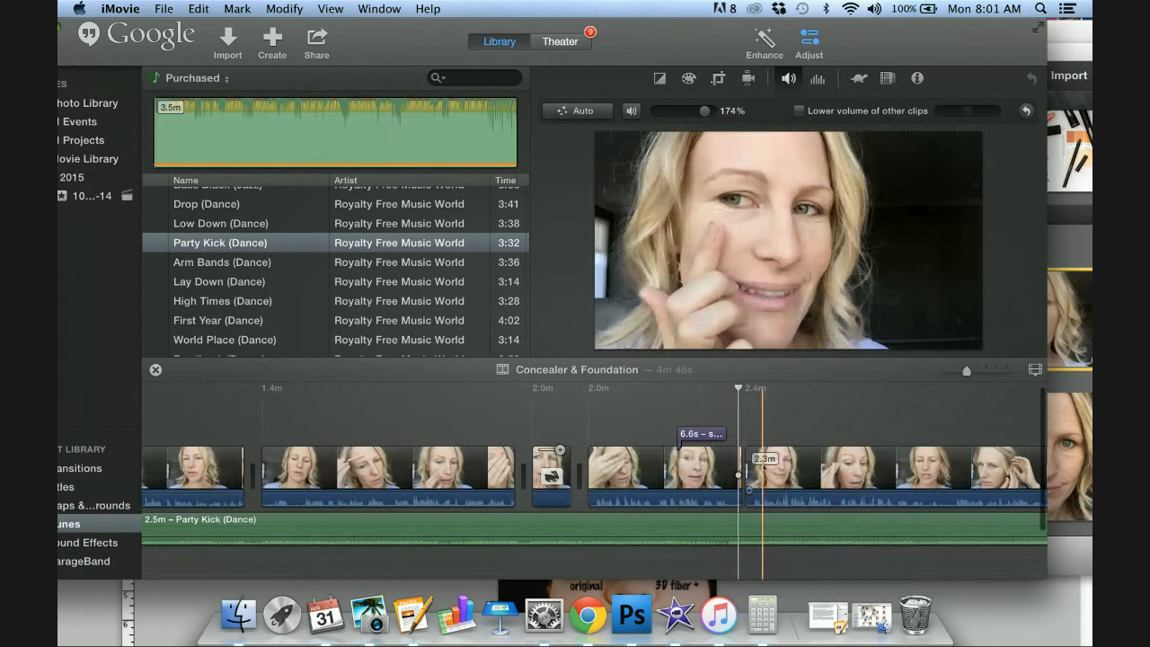
pyautogui.press('space')
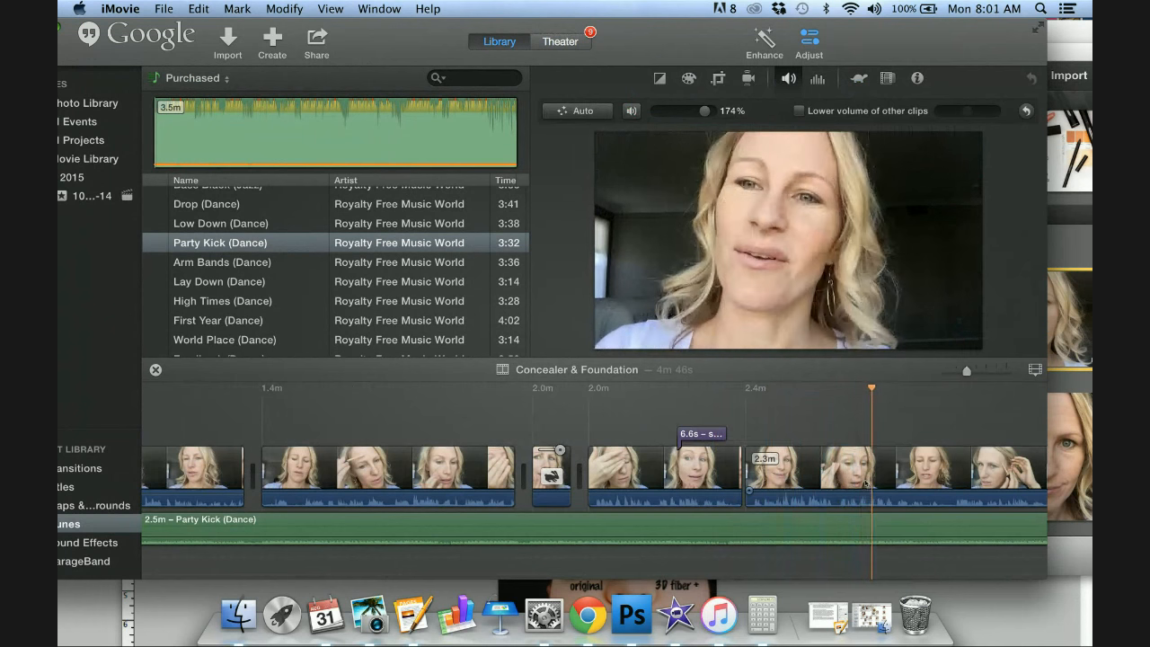
pyautogui.rightClick(894, 476)
pyautogui.click(924, 437)
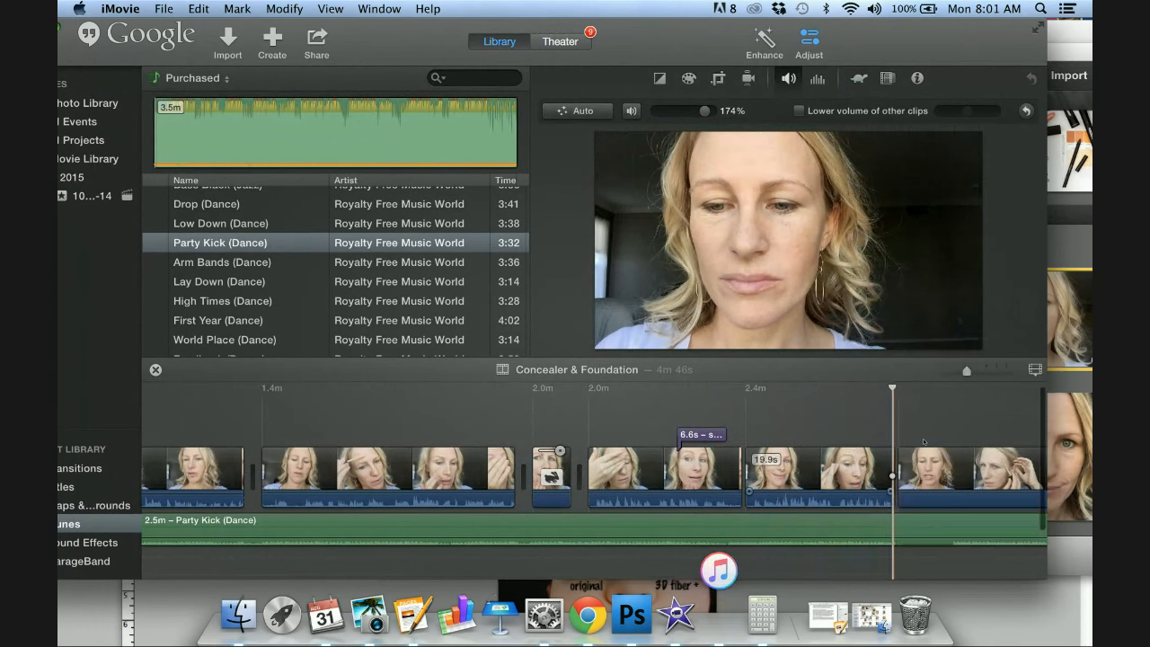
# Split the 2.0-minute clip that starts at the 2.7-minute mark at about the 4.0-minute mark.
pyautogui.hscroll(3, 920, 464)
pyautogui.hscroll(5, 920, 465)
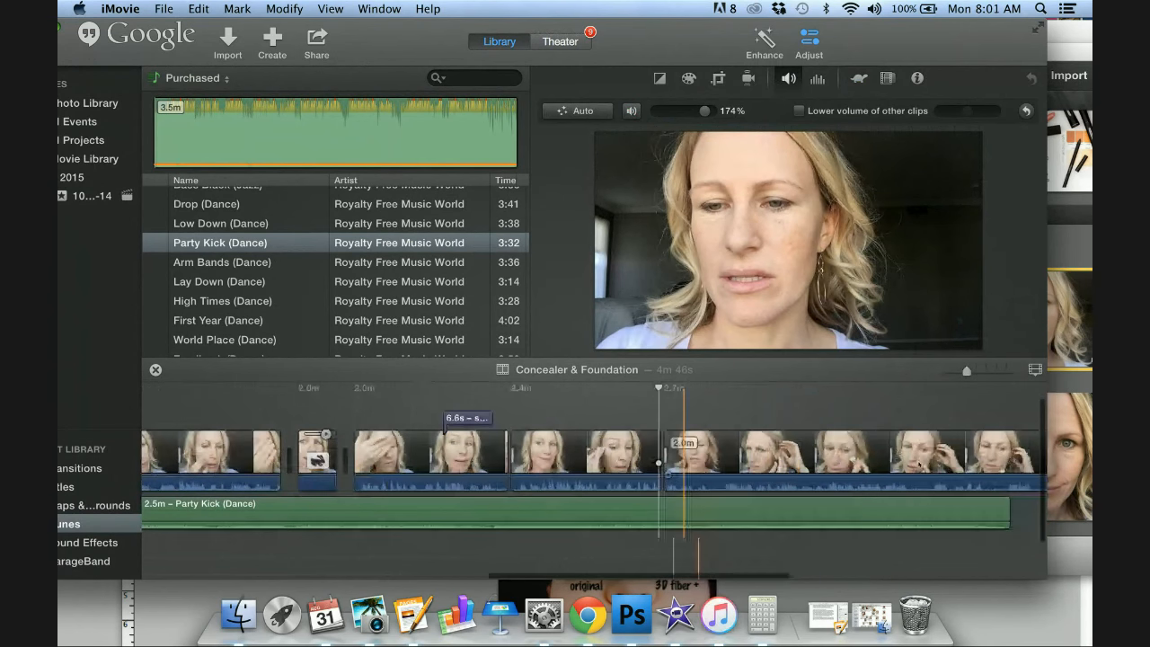
pyautogui.hscroll(1, 920, 464)
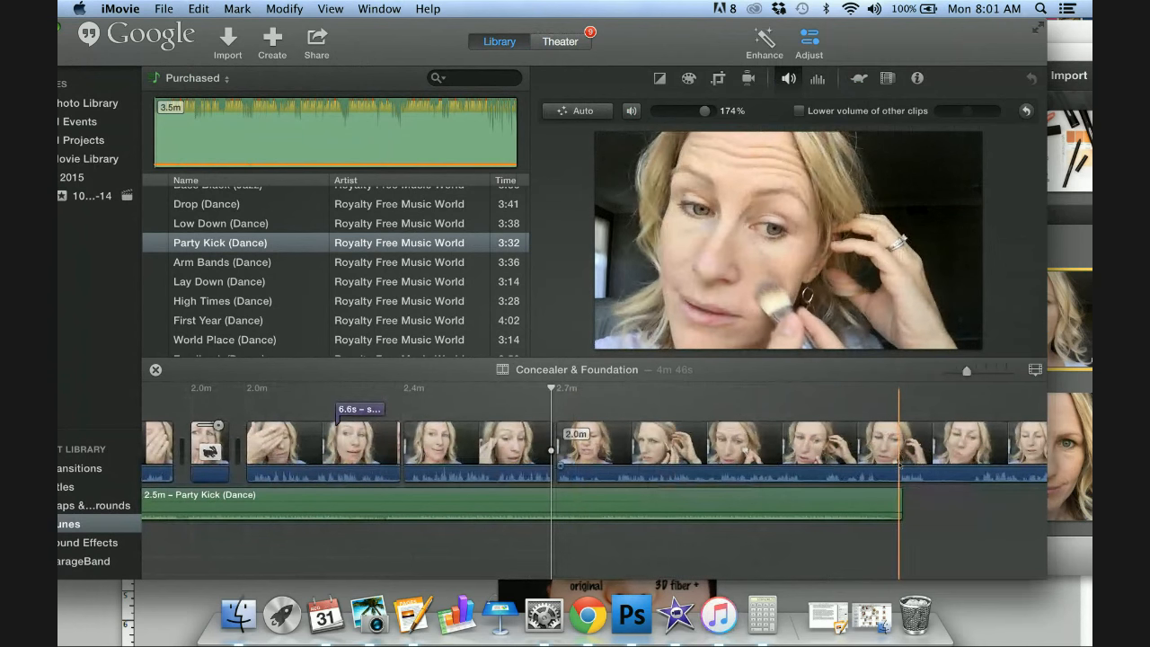
pyautogui.click(669, 445)
pyautogui.moveTo(735, 279)
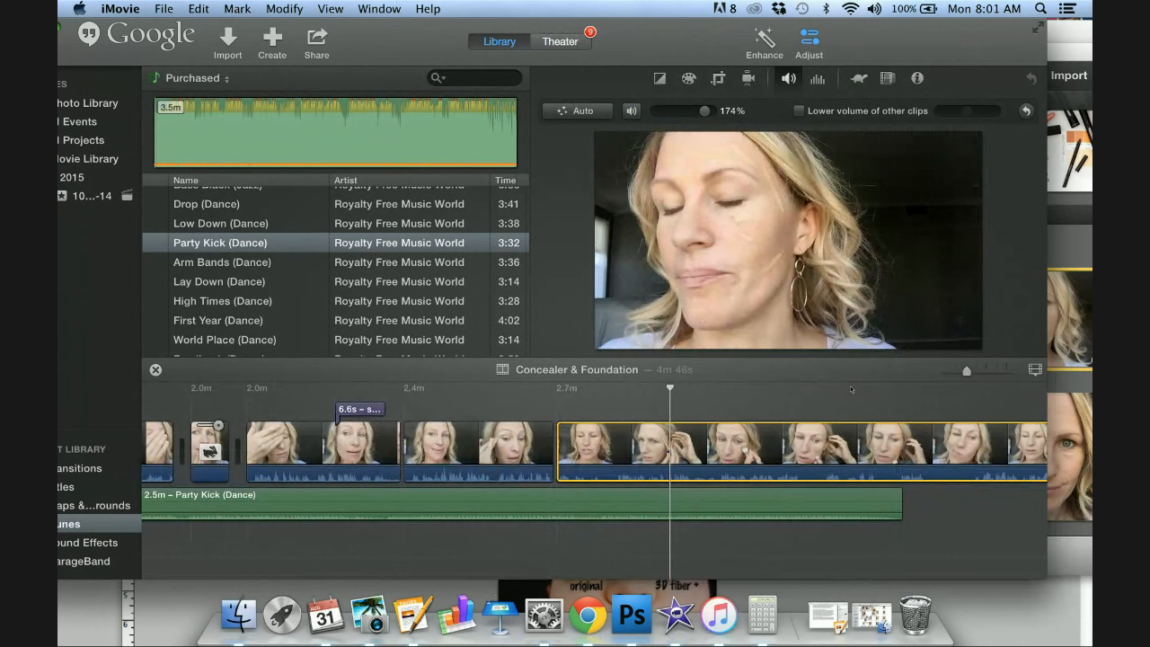
pyautogui.hscroll(5, 851, 395)
pyautogui.hscroll(2, 871, 446)
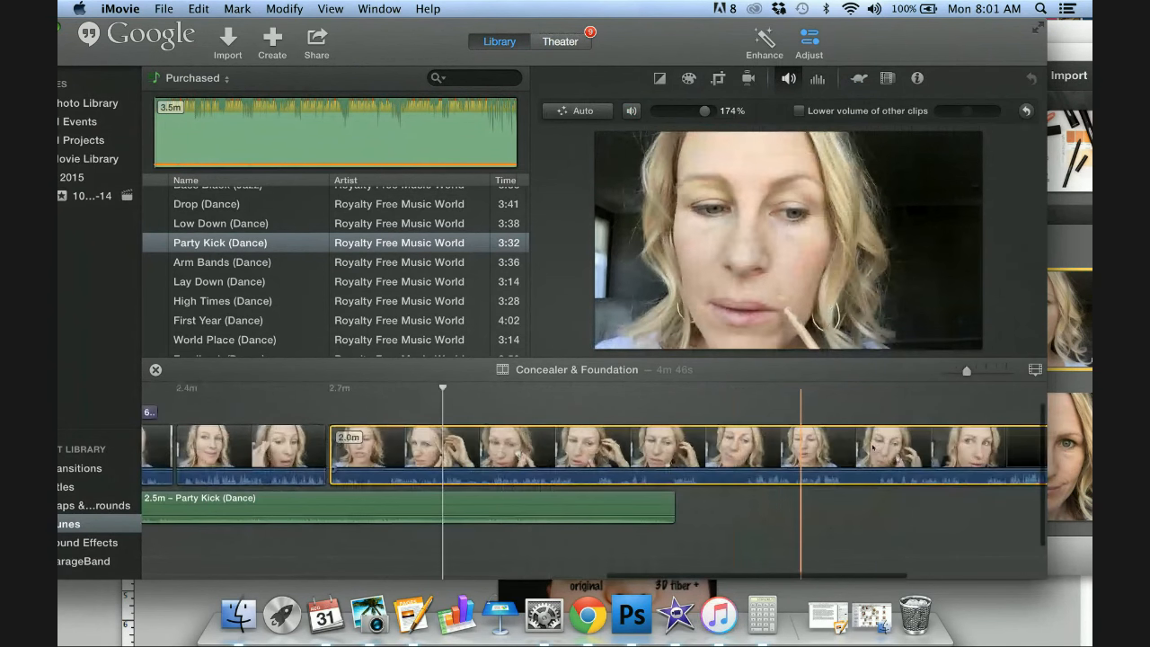
pyautogui.hscroll(2, 872, 447)
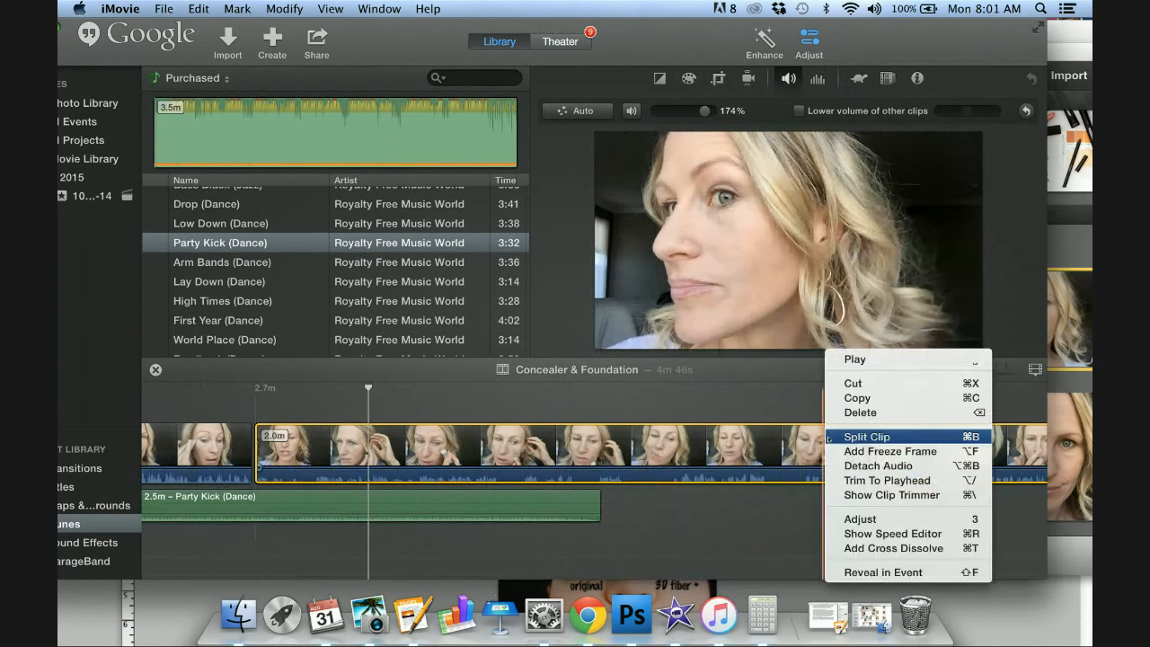
pyautogui.click(868, 437)
# Set the section between the 2.7-minute and 4.0-minute marks to a custom speed of 300%.
pyautogui.click(619, 450)
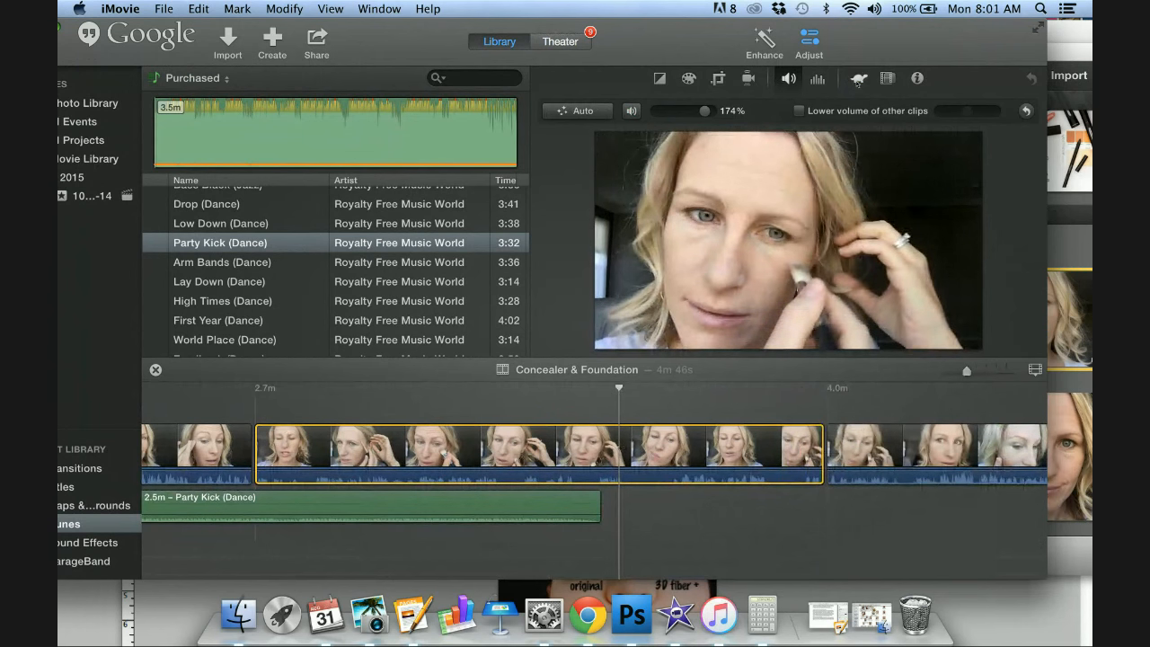
pyautogui.click(859, 78)
pyautogui.click(604, 111)
pyautogui.click(607, 154)
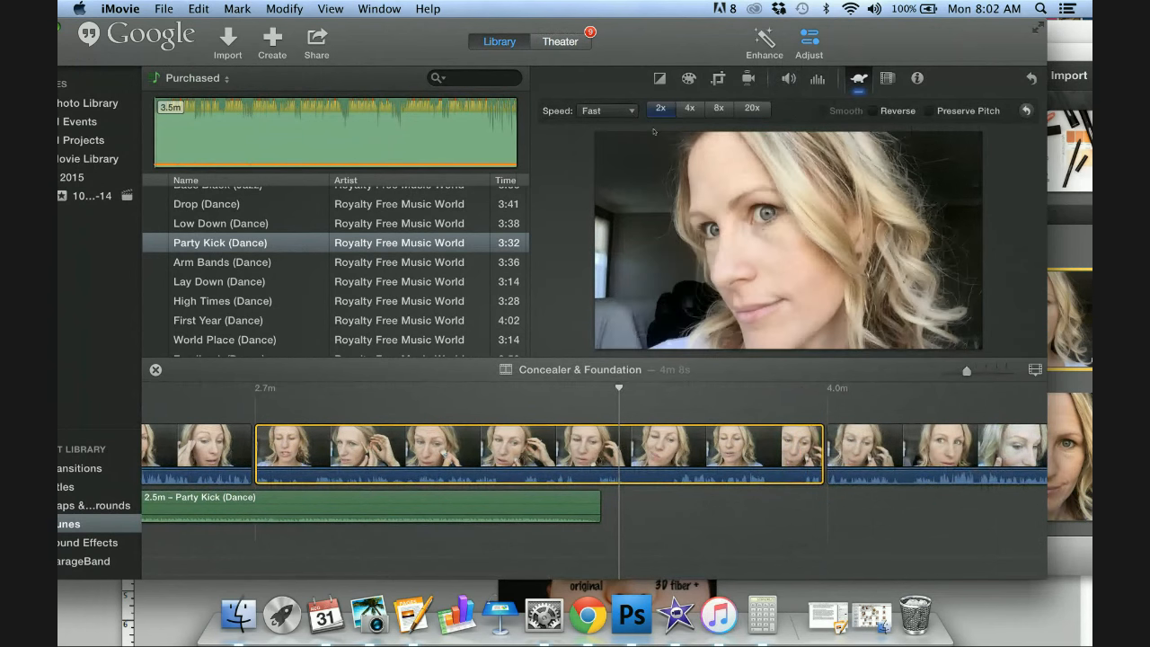
pyautogui.click(607, 111)
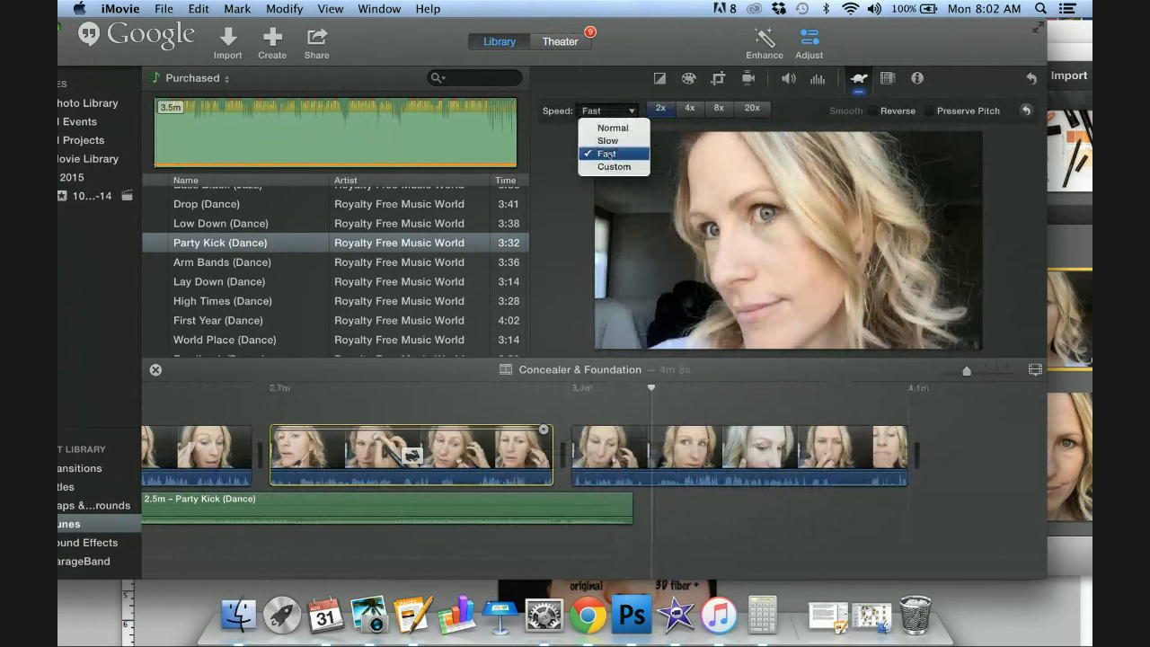
pyautogui.click(618, 169)
pyautogui.click(678, 111)
pyautogui.write('300')
pyautogui.press('Return')
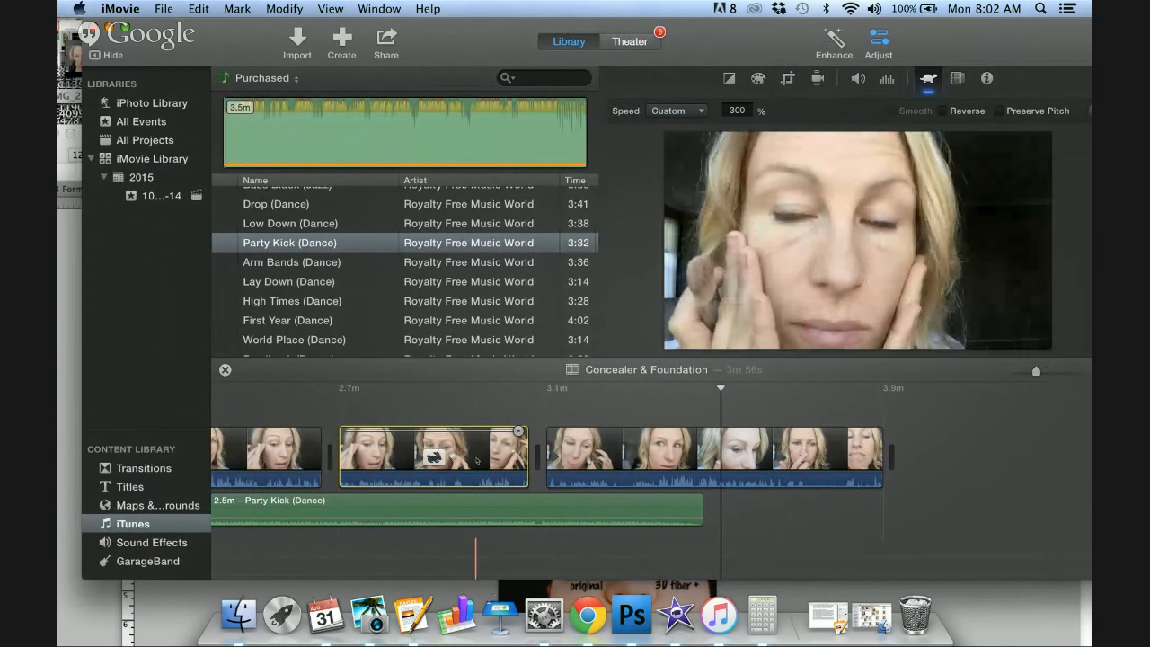
# Mute the audio of the 300% speed clip at the 2.7-minute mark.
pyautogui.click(398, 418)
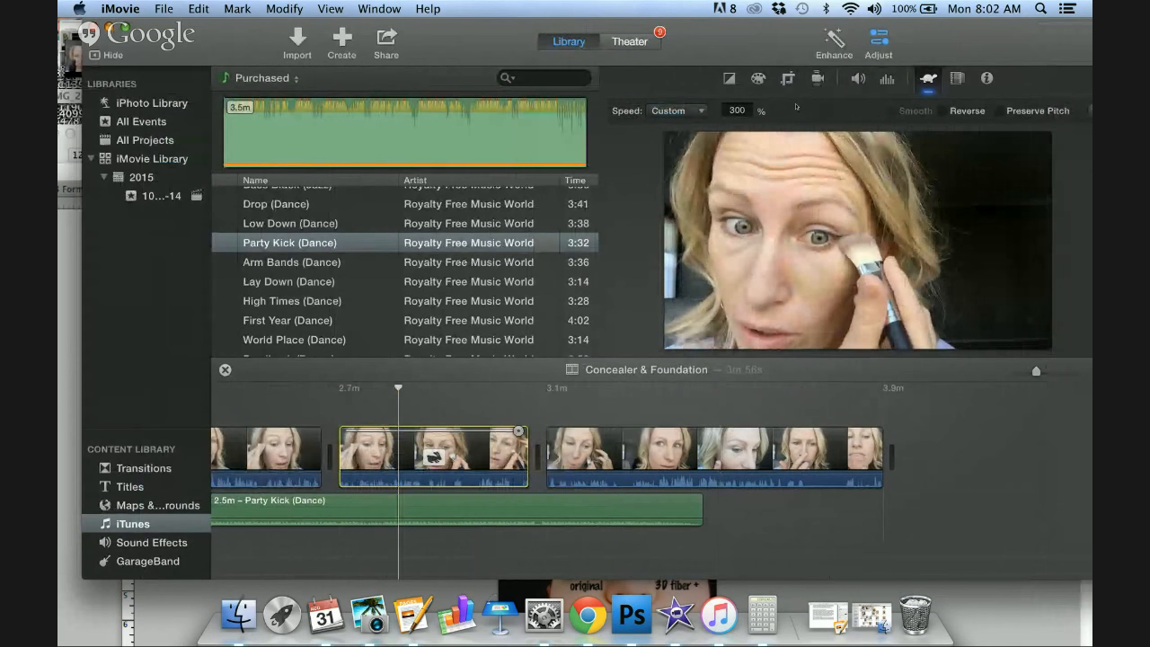
pyautogui.click(859, 80)
pyautogui.click(701, 112)
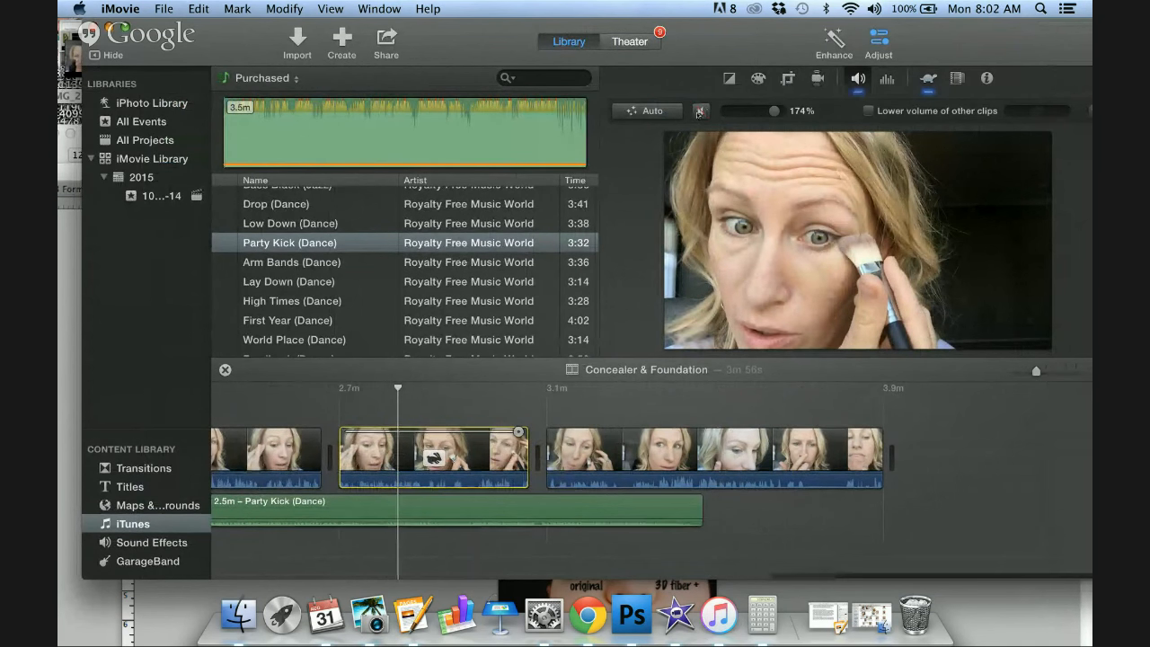
# Play the muted 25.3-second clip and split it near its middle, at about the 2.9-minute mark.
pyautogui.press('space')
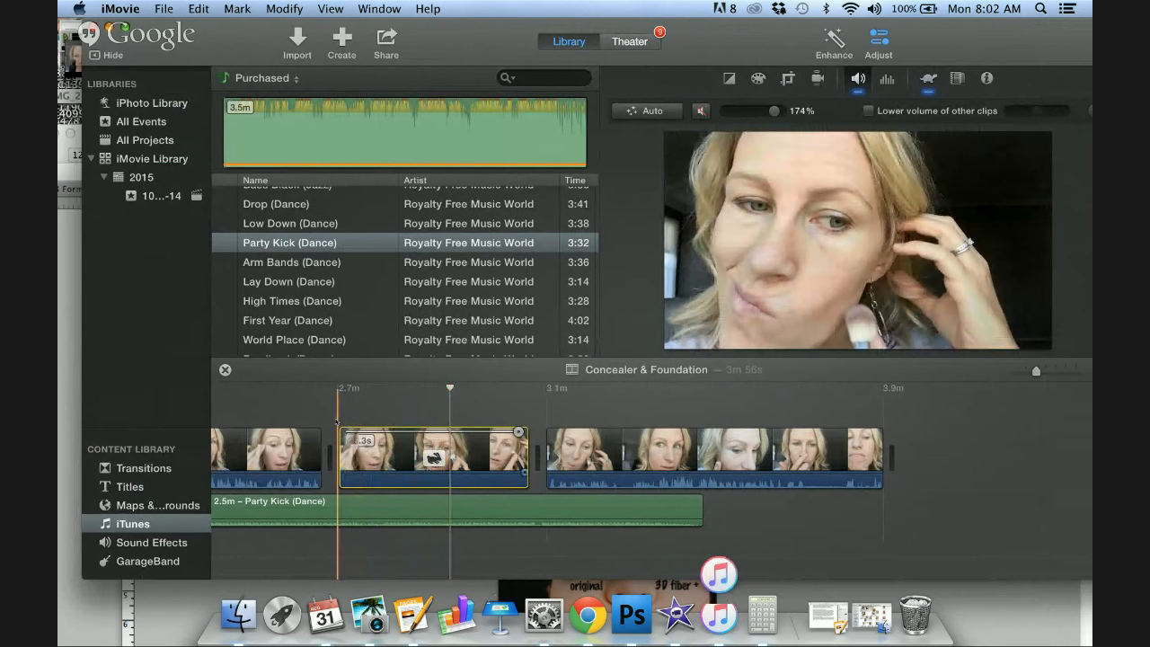
pyautogui.click(427, 415)
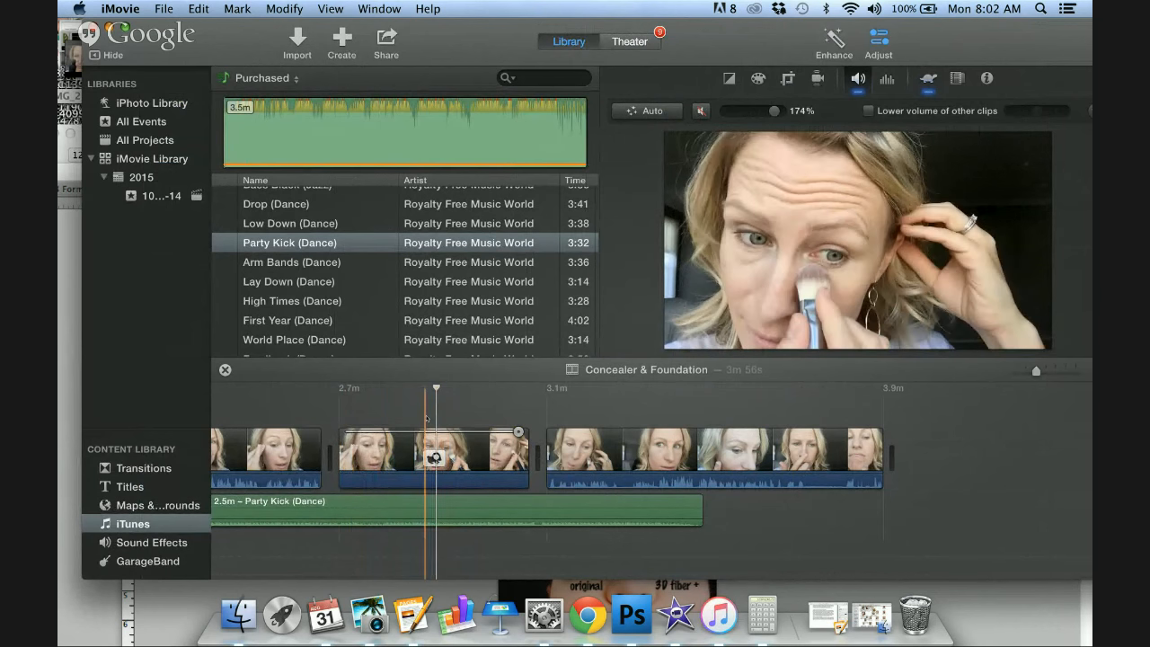
pyautogui.moveTo(436, 390); pyautogui.dragTo(433, 388)
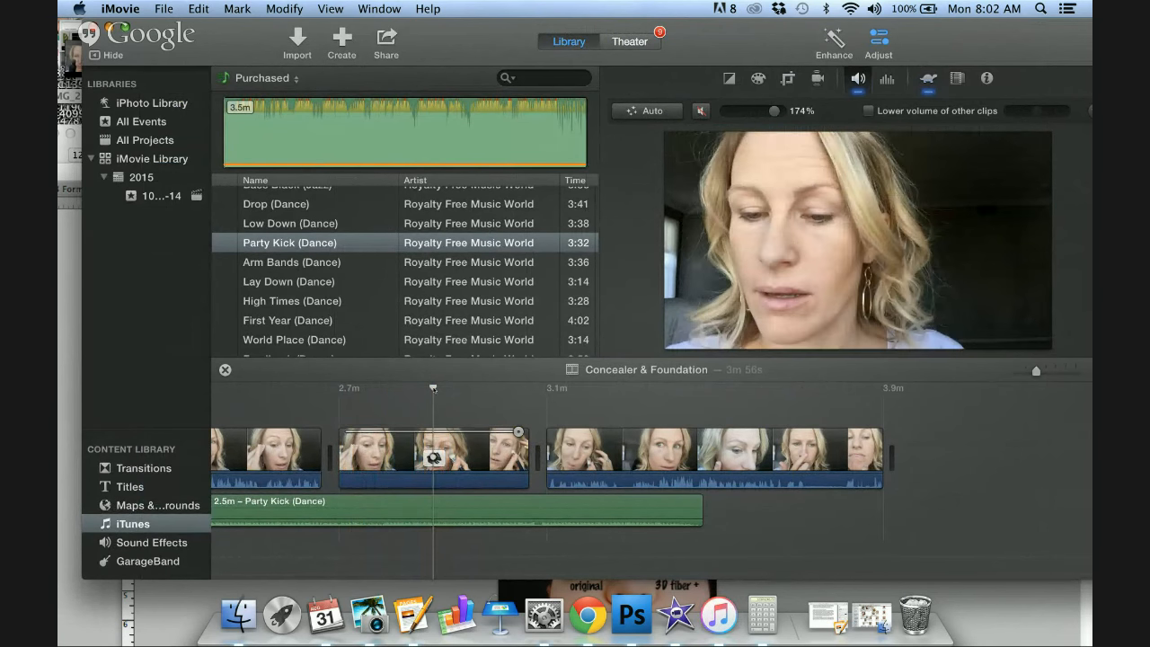
pyautogui.rightClick(436, 441)
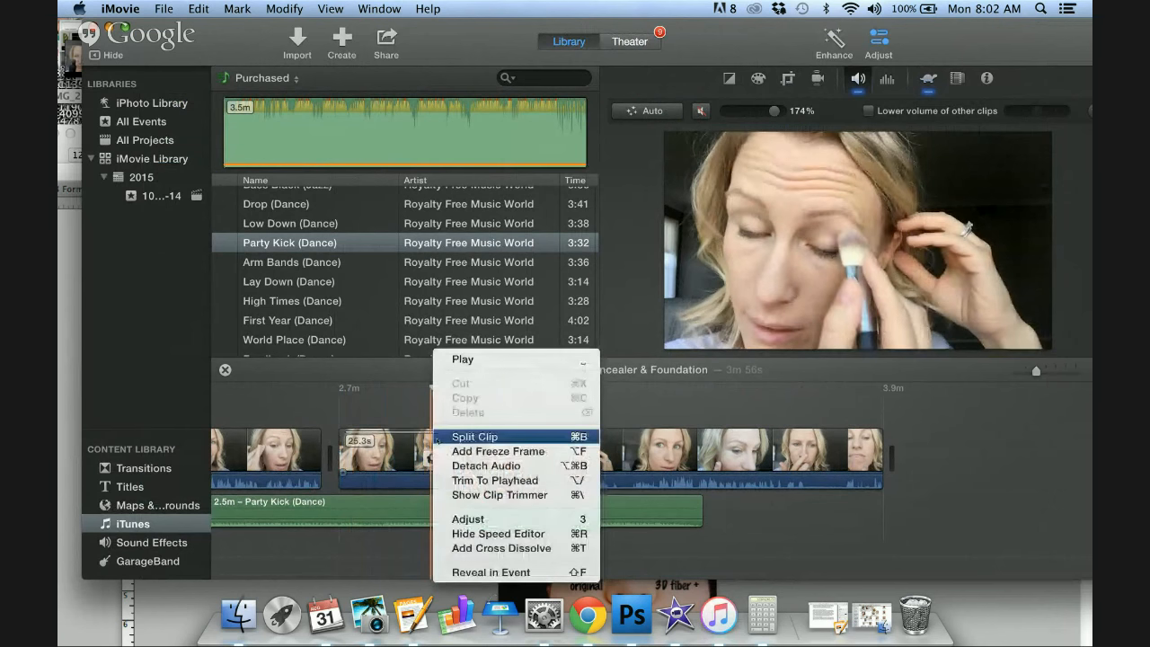
pyautogui.click(475, 437)
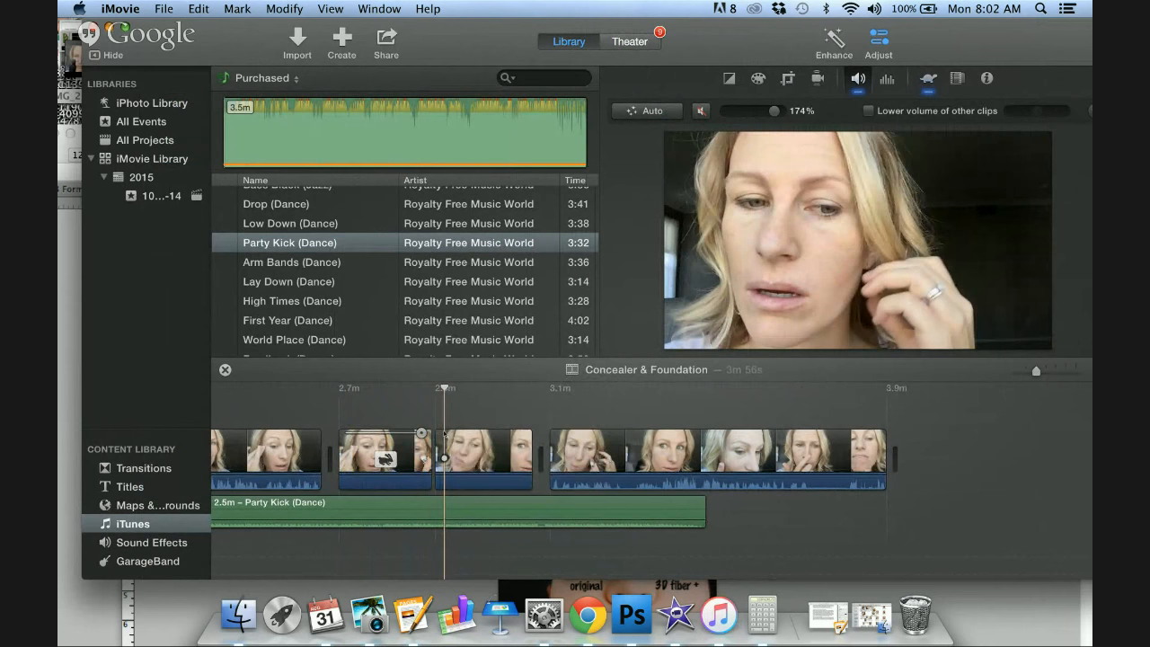
# Split off the first 0.9 seconds of the clip starting at the 2.9-minute mark and delete that piece.
pyautogui.rightClick(444, 454)
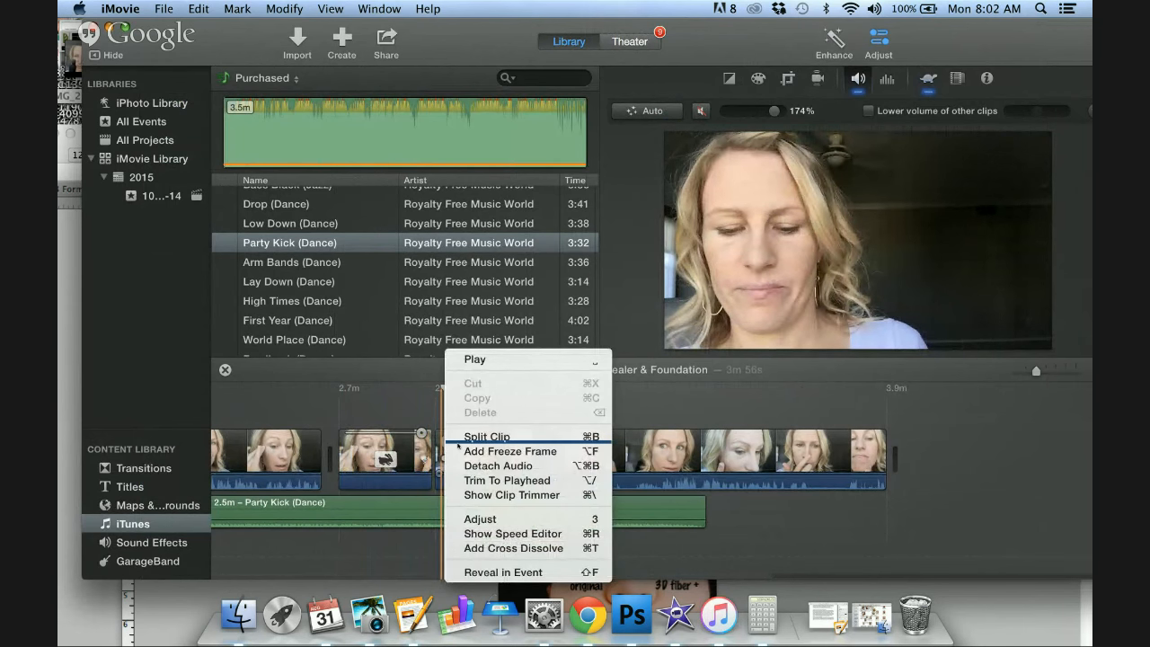
pyautogui.click(461, 451)
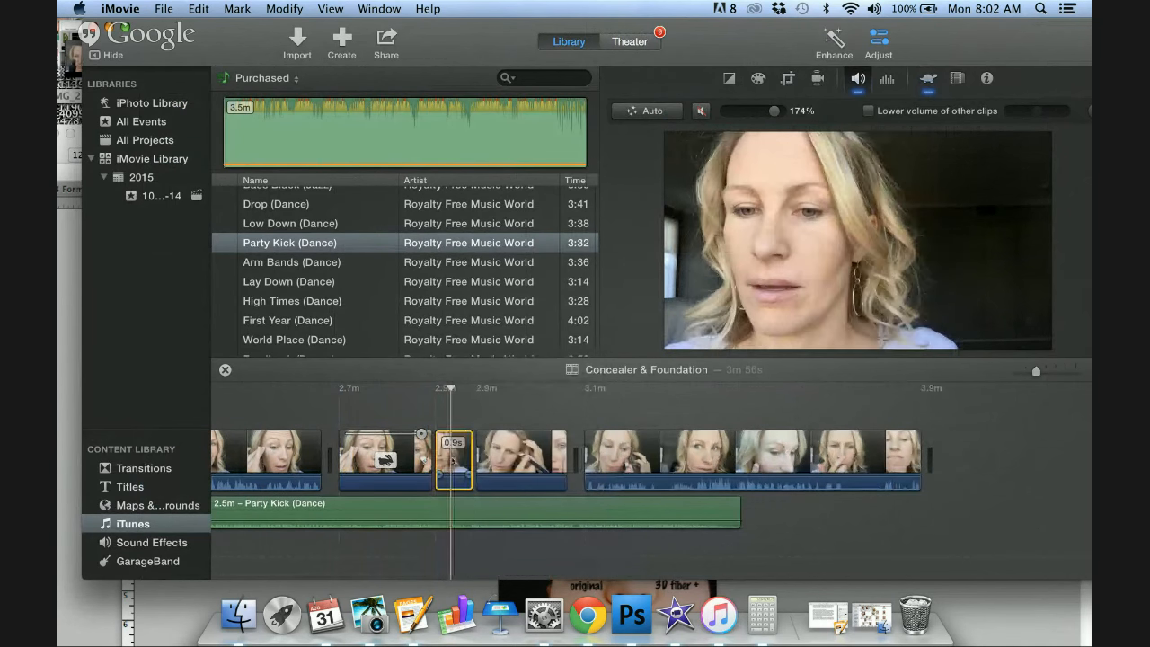
pyautogui.press('Delete')
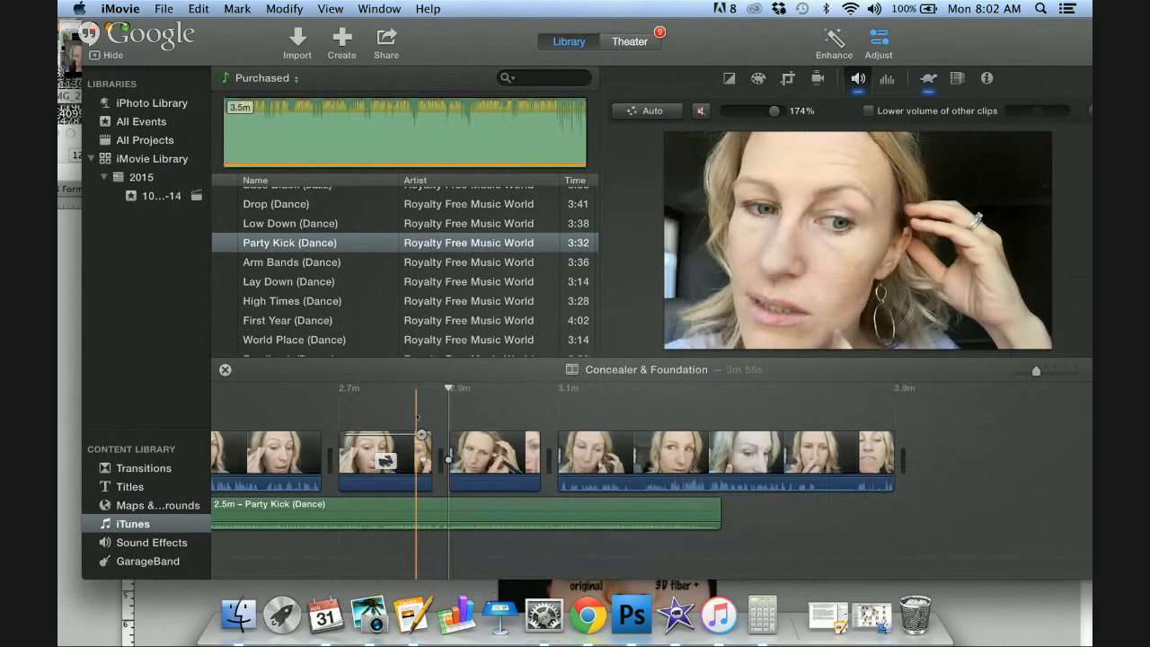
# Play the 12-second clip at the 2.9-minute mark and split it about 4.4 seconds in.
pyautogui.press('space')
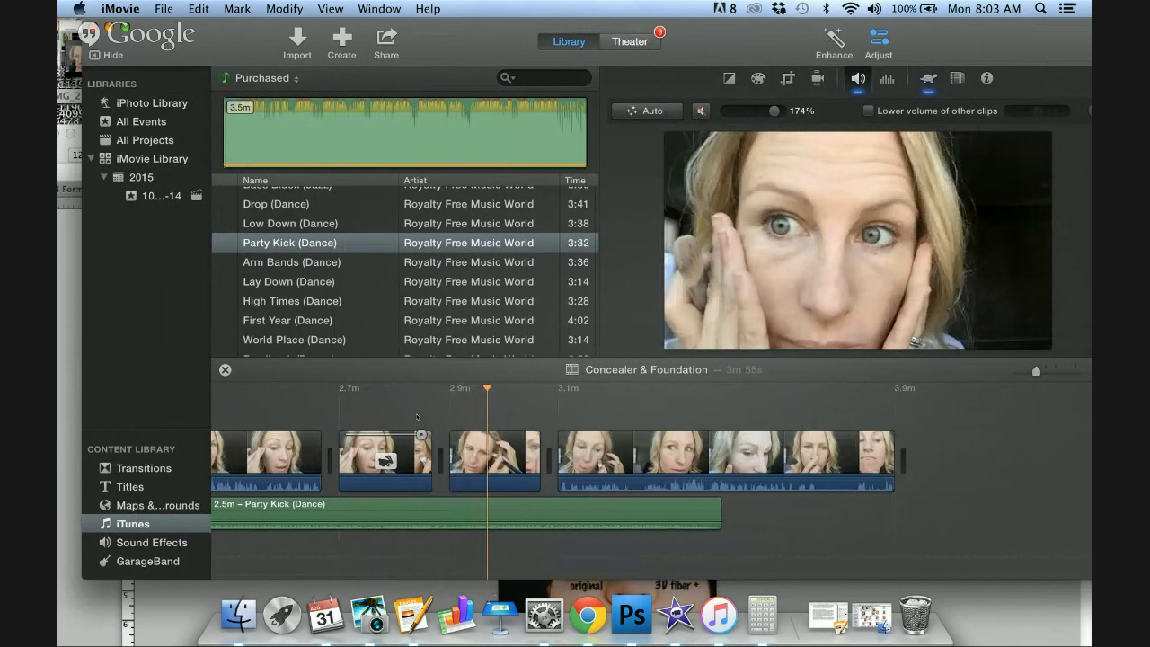
pyautogui.press('space')
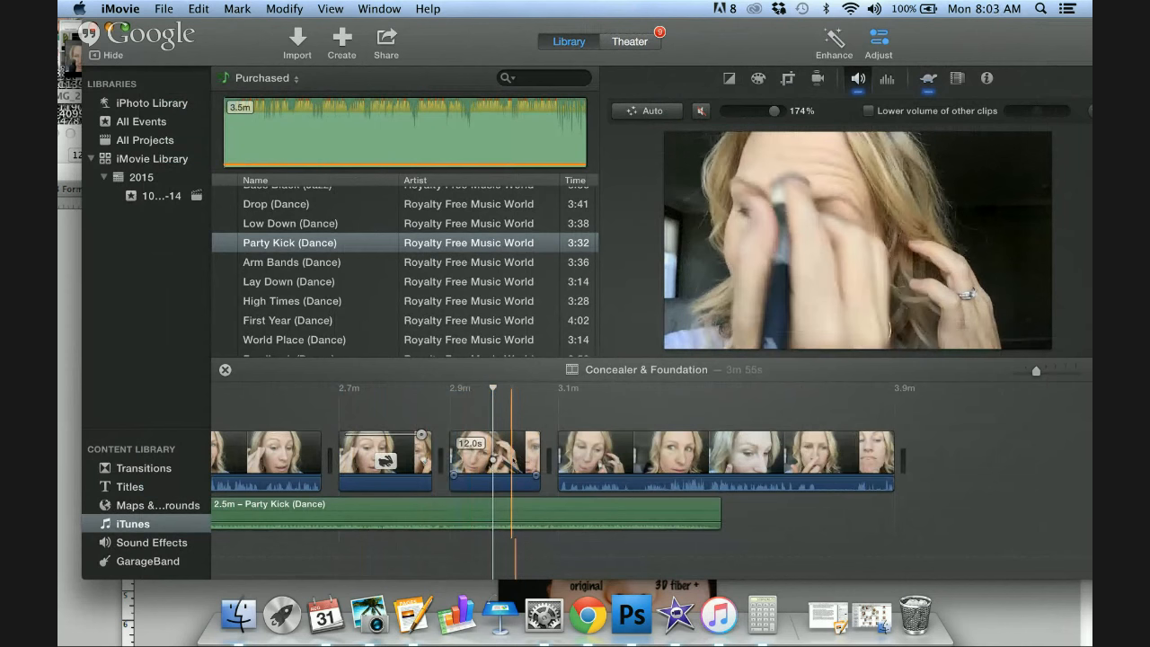
pyautogui.click(492, 461)
pyautogui.moveTo(491, 461); pyautogui.dragTo(490, 460)
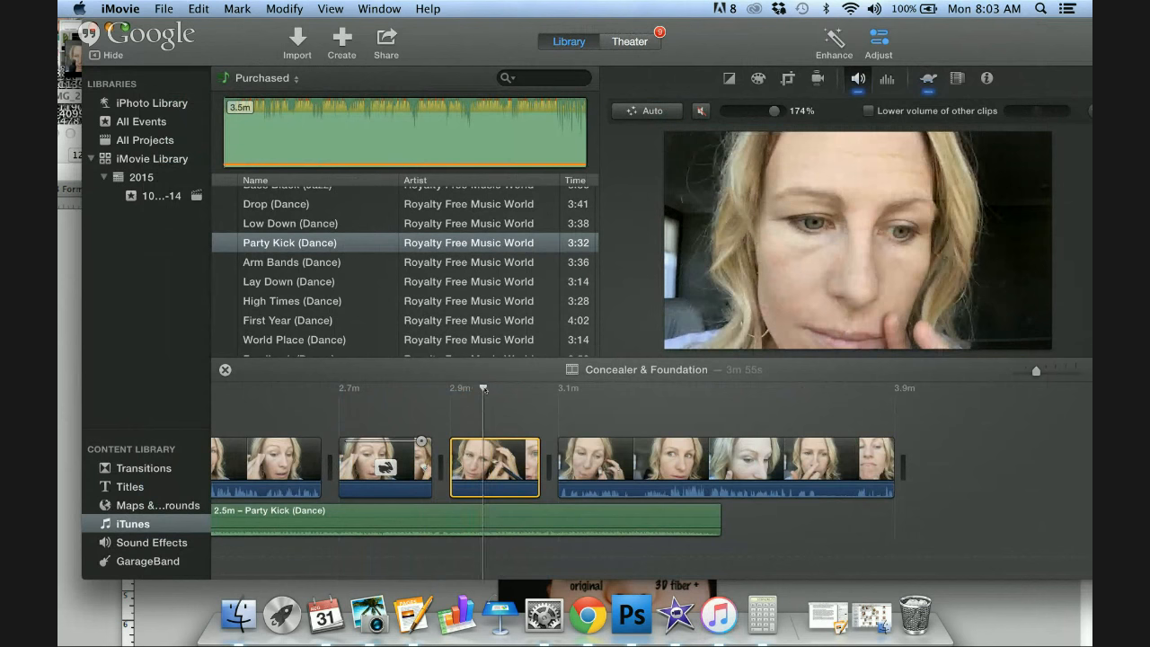
pyautogui.rightClick(486, 467)
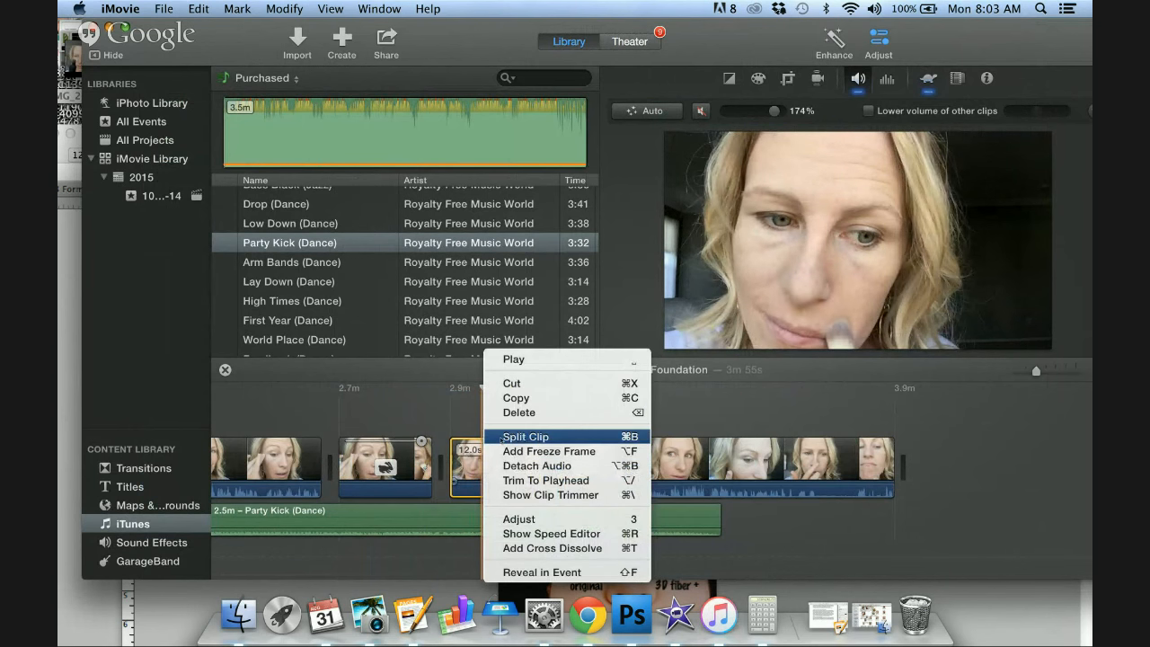
pyautogui.click(501, 438)
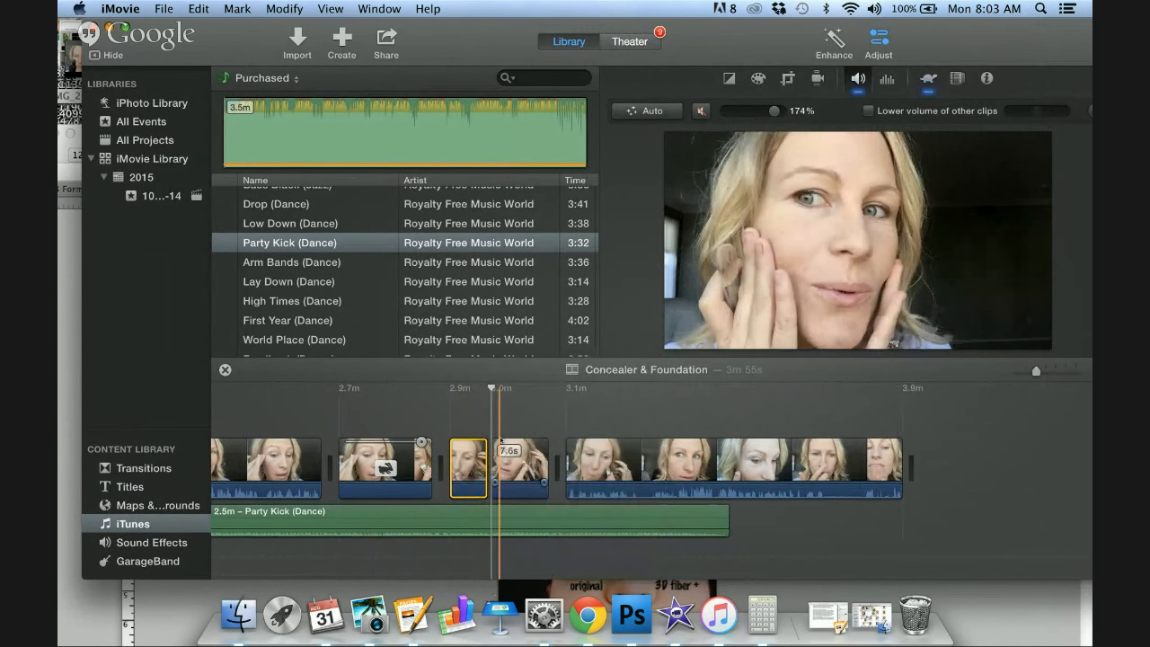
# Play the 7.6-second piece starting at the 3.0-minute mark and delete it.
pyautogui.press('space')
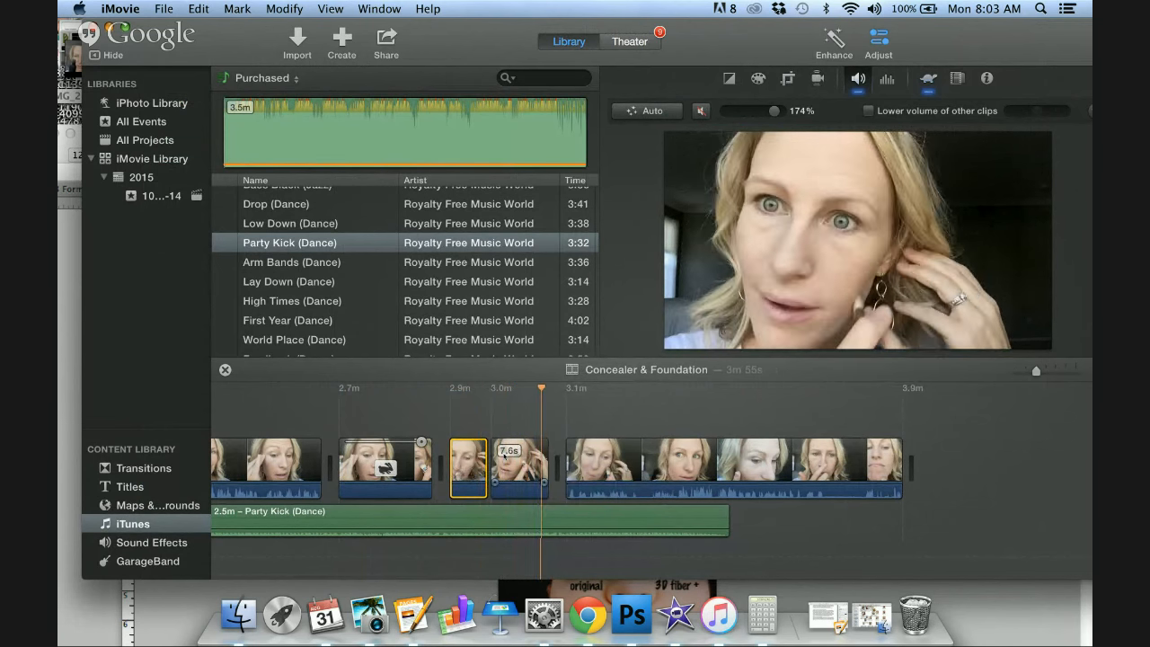
pyautogui.click(539, 489)
pyautogui.moveTo(539, 489); pyautogui.dragTo(479, 490)
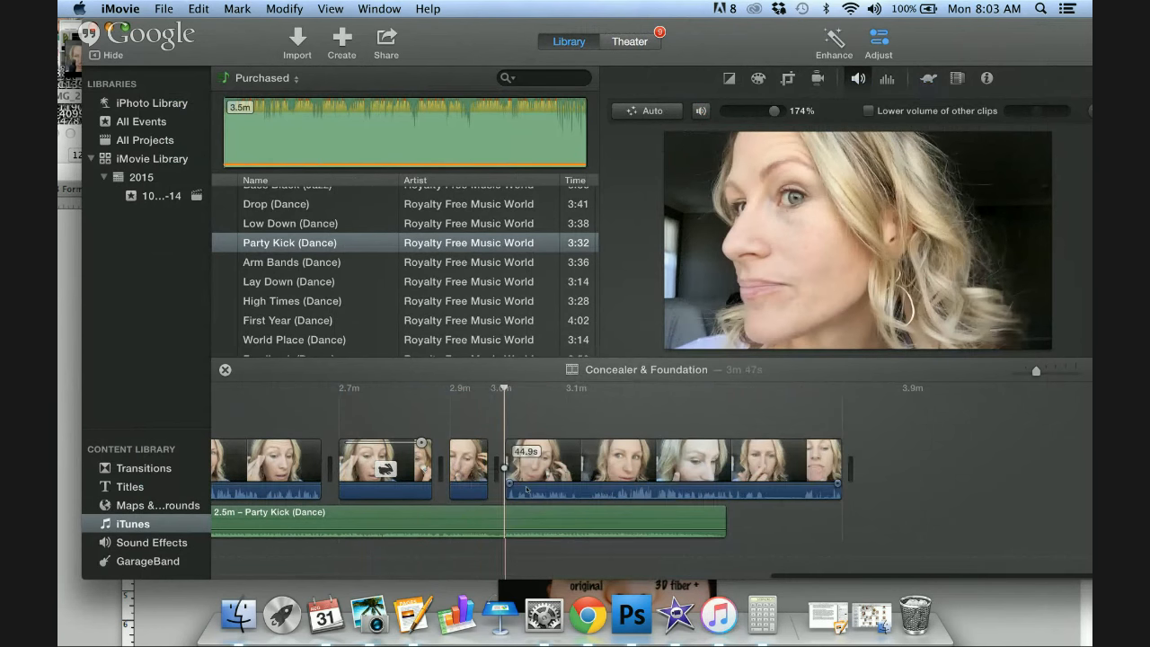
# Split the Party Kick music at the 3.0-minute mark, where the last long clip begins.
pyautogui.press('space')
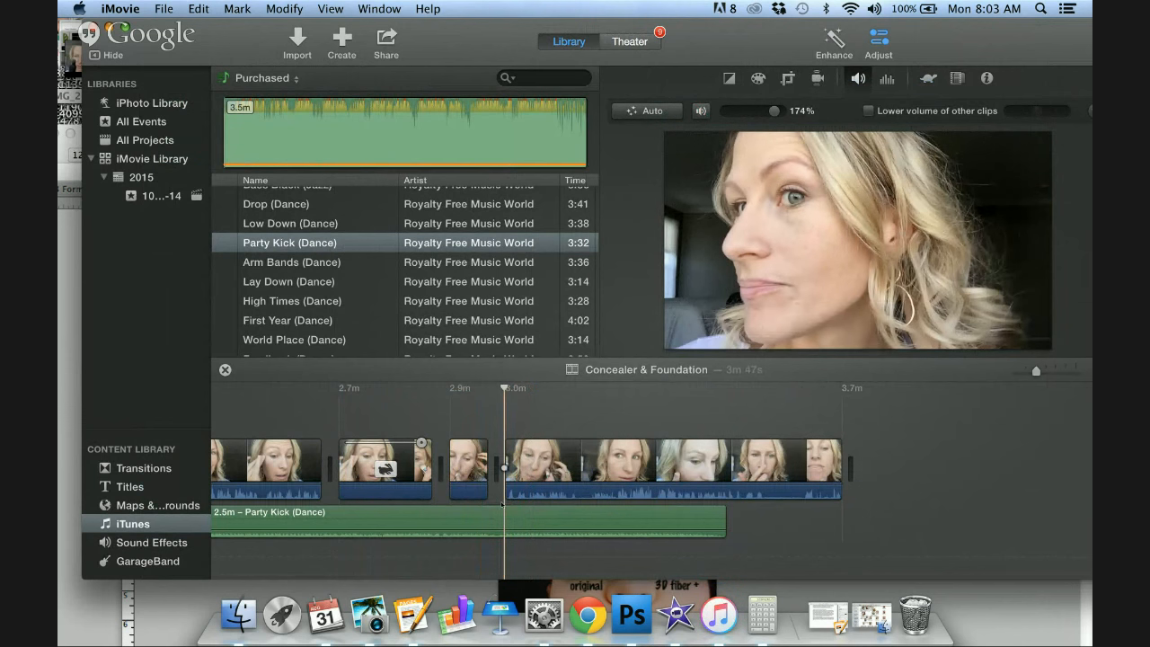
pyautogui.click(503, 505)
pyautogui.rightClick(503, 505)
pyautogui.click(526, 437)
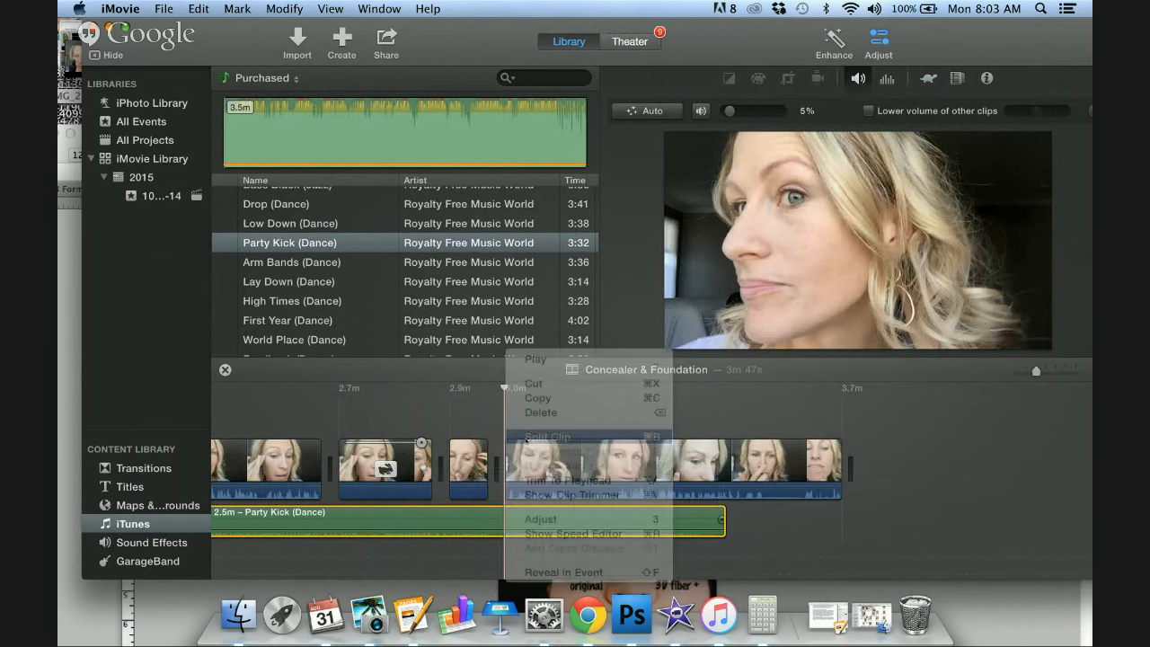
# Split the Party Kick music at the 2.7-minute mark and set the volume of the section up to 3.0 minutes to 79%.
pyautogui.click(466, 529)
pyautogui.press('space')
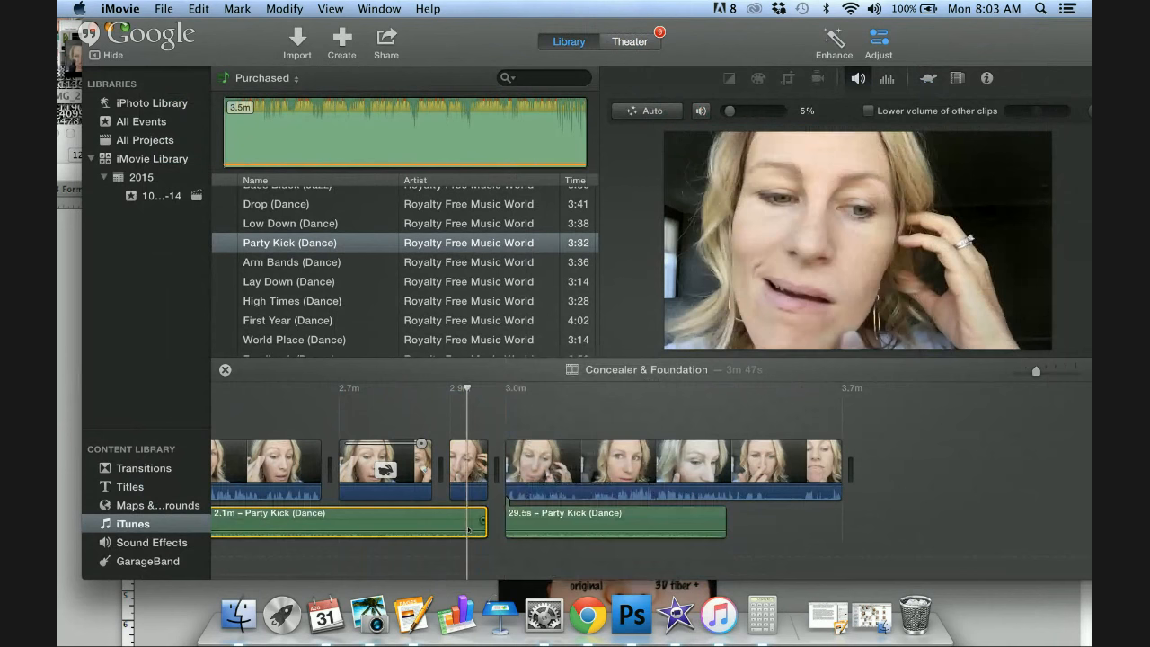
pyautogui.hscroll(-2, 376, 519)
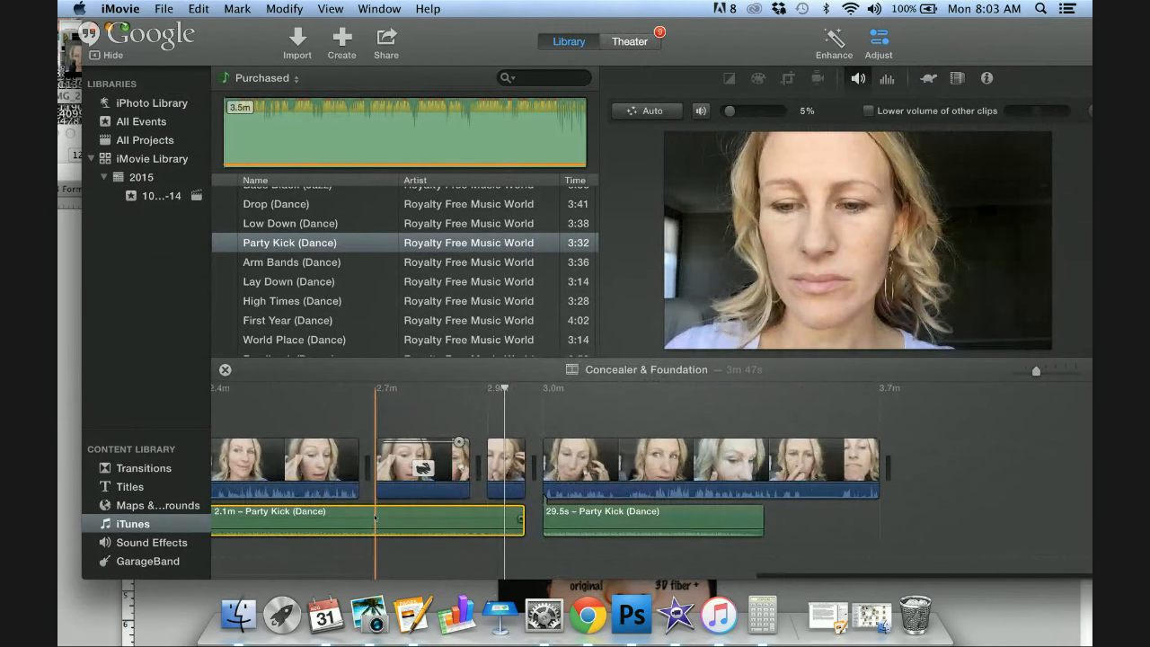
pyautogui.rightClick(376, 519)
pyautogui.click(417, 436)
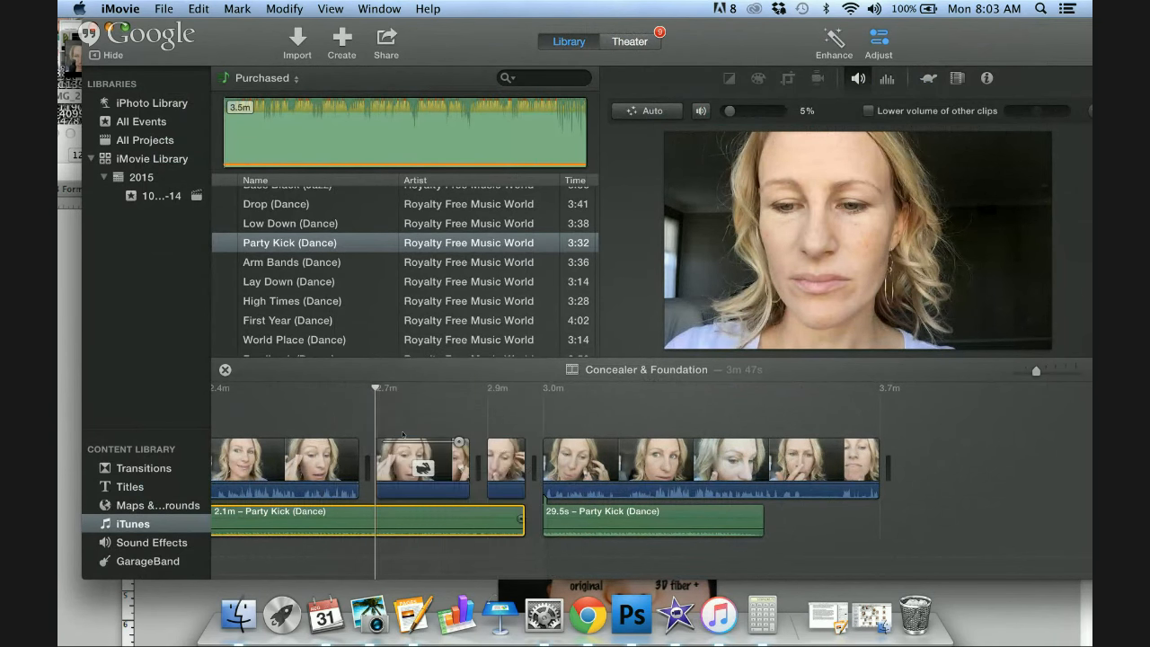
pyautogui.moveTo(730, 111); pyautogui.dragTo(764, 111)
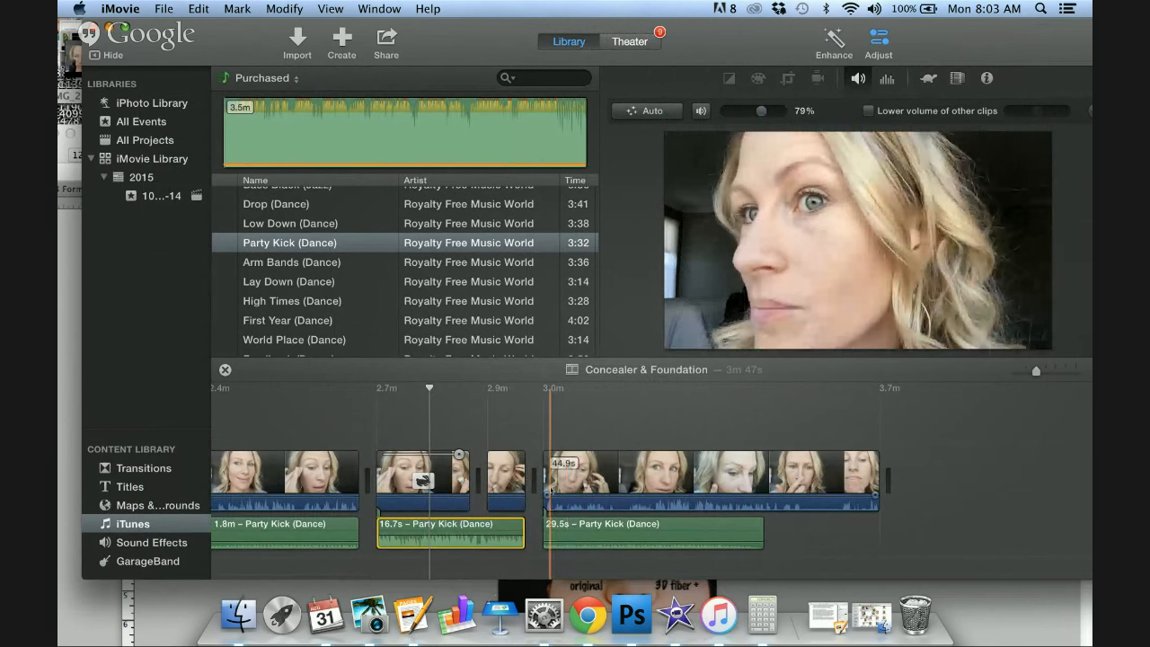
# Play the 44.9-second final clip and split it at about the 3.5-minute mark.
pyautogui.click(550, 476)
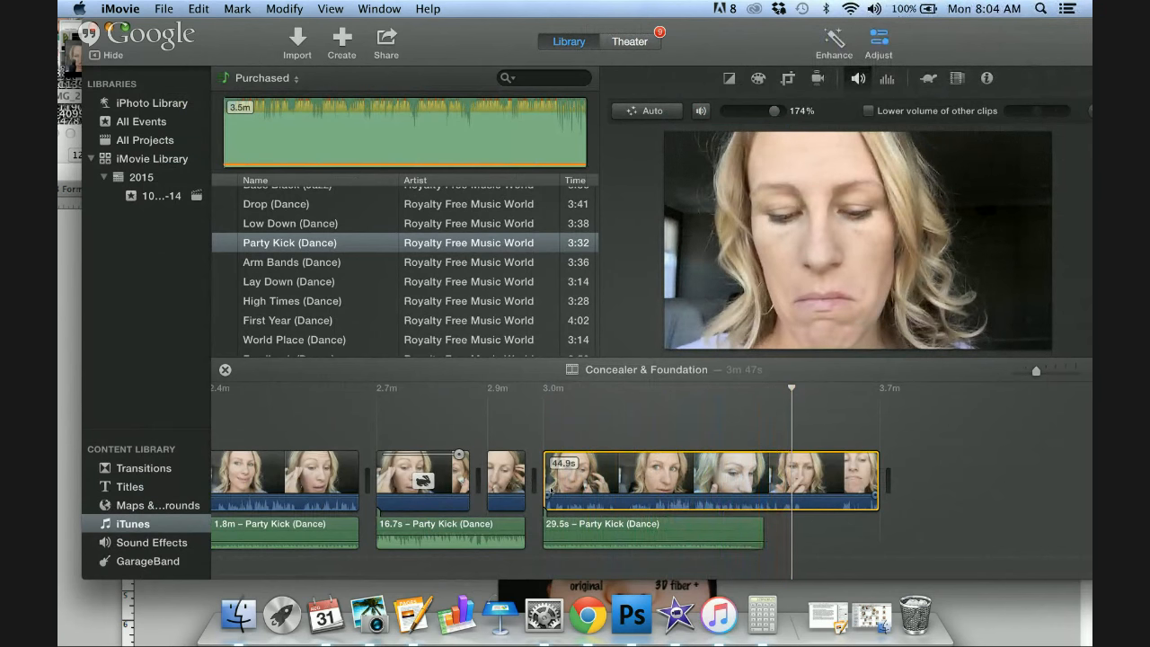
pyautogui.rightClick(793, 495)
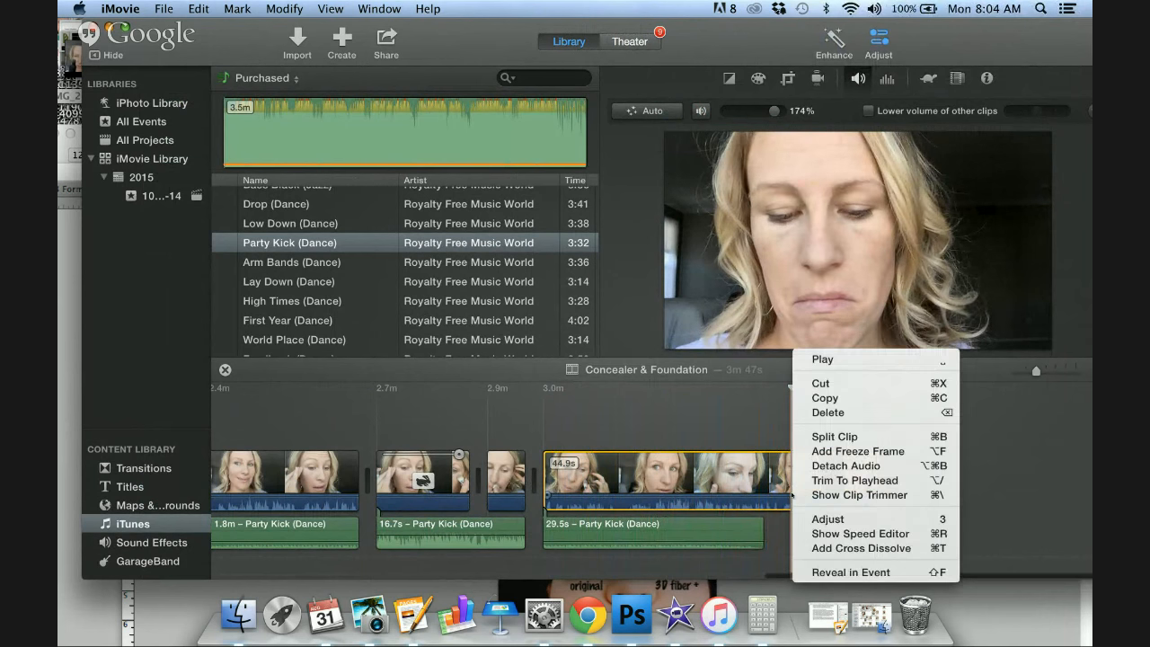
pyautogui.click(814, 437)
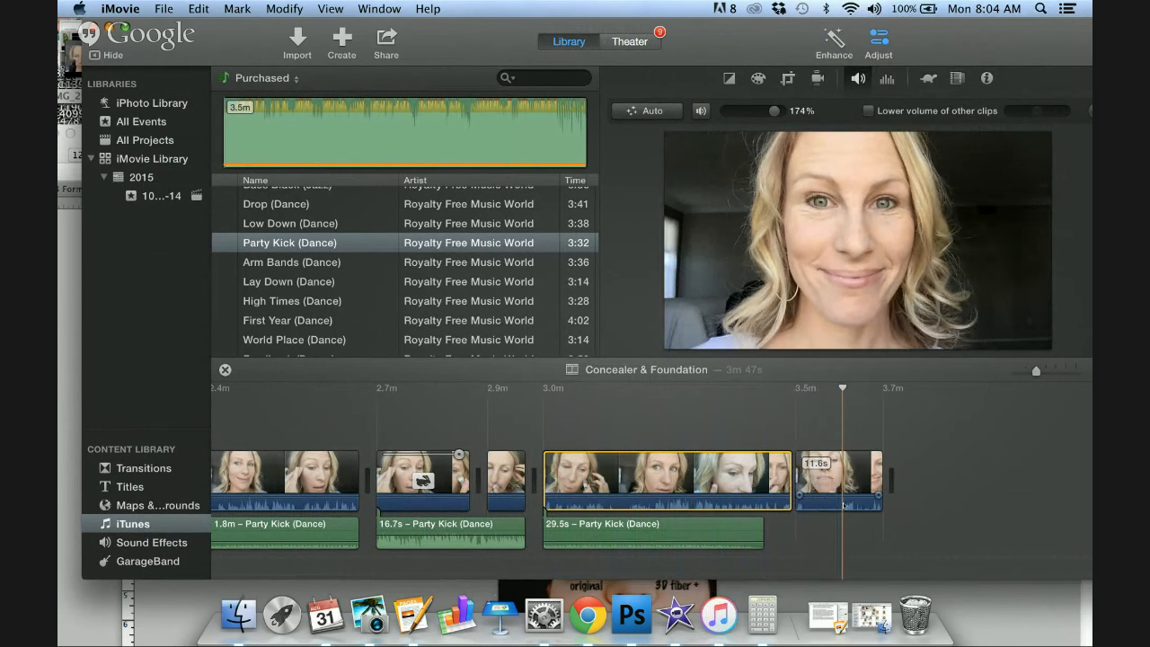
# Split the 11.6-second final clip near its middle, delete its first part, and play the remaining smiling shot.
pyautogui.rightClick(843, 505)
pyautogui.click(867, 437)
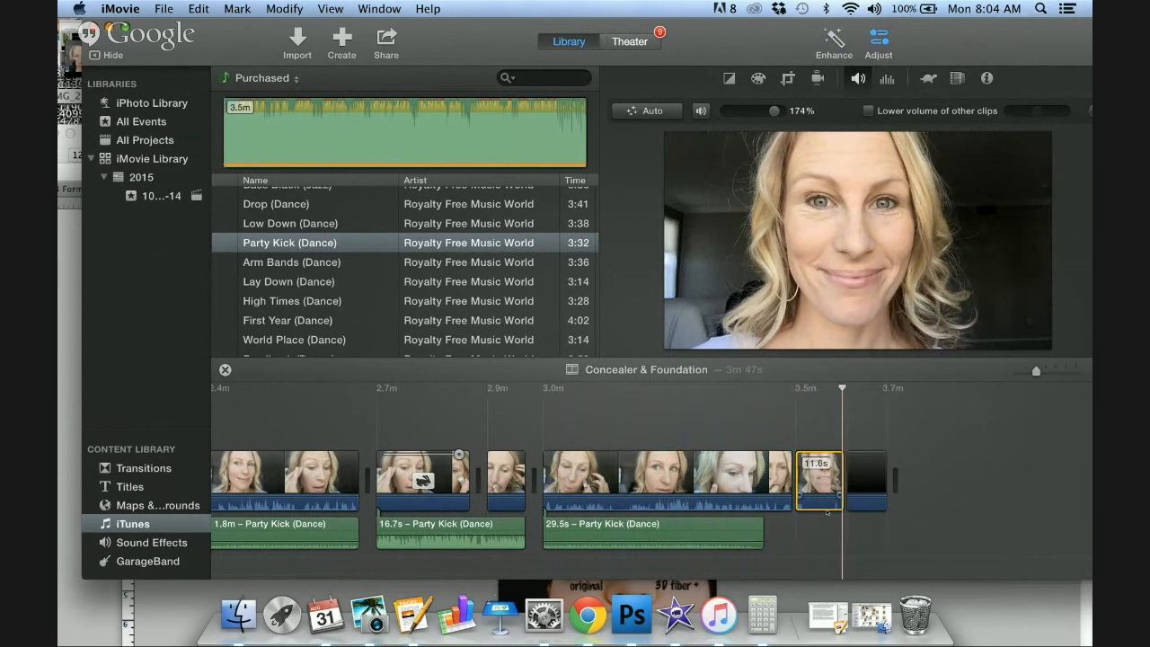
pyautogui.click(819, 494)
pyautogui.press('Delete')
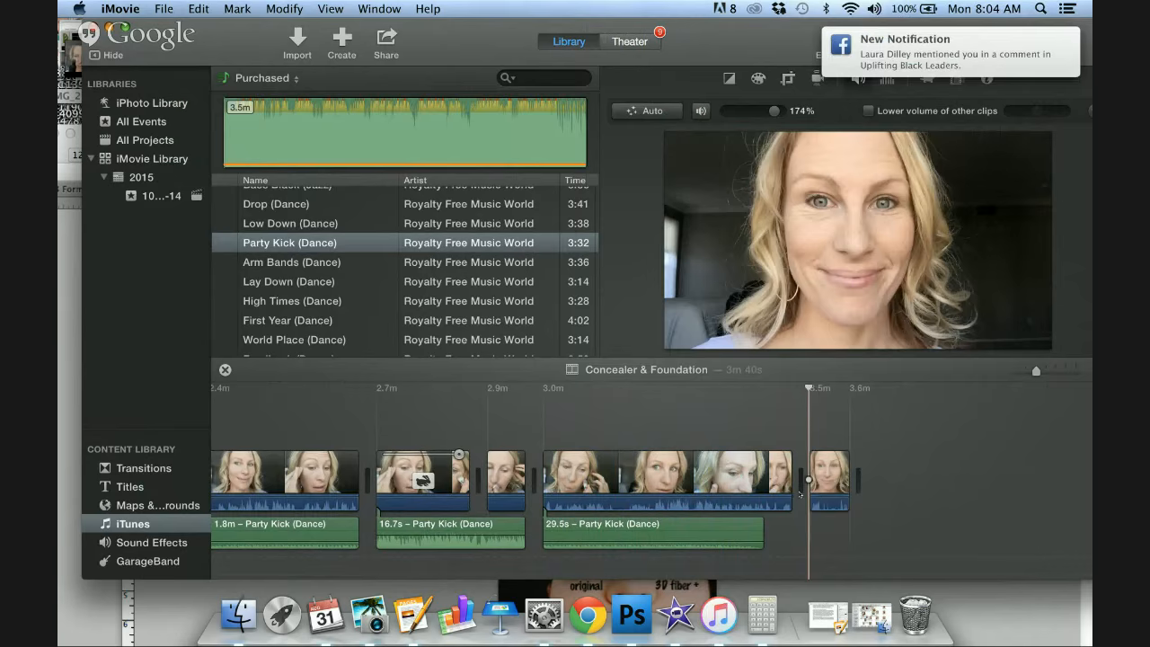
pyautogui.press('space')
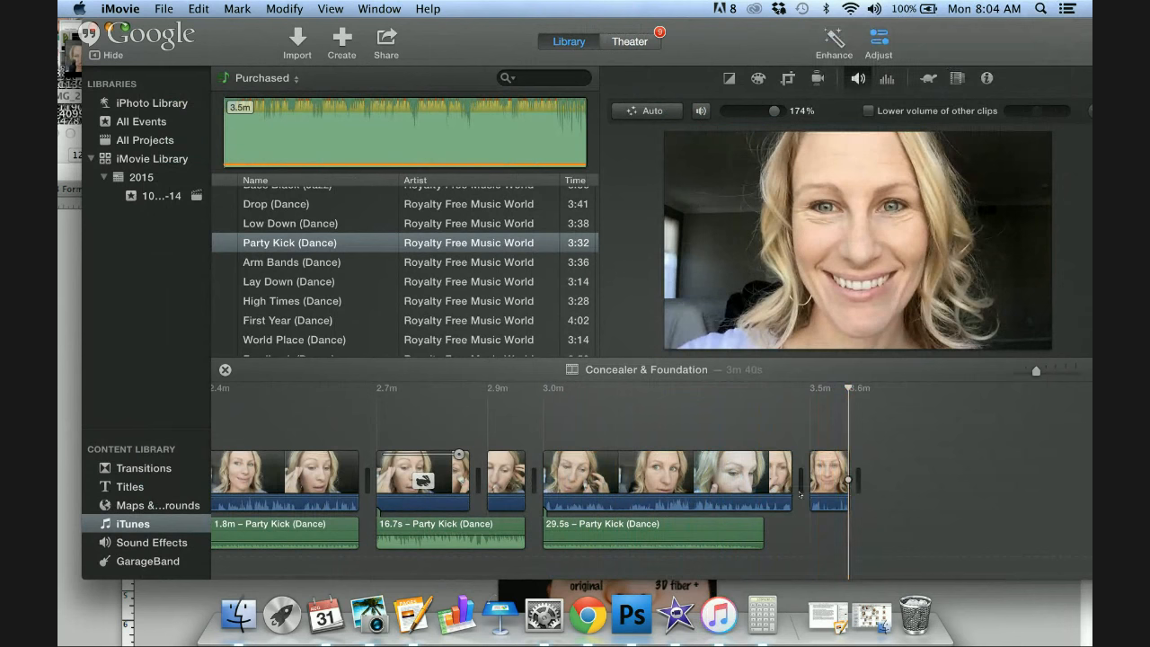
# Review the whole project timeline from the opening clips to the final shot, checking clips, titles and music sections.
pyautogui.moveTo(725, 39); pyautogui.dragTo(787, 39)
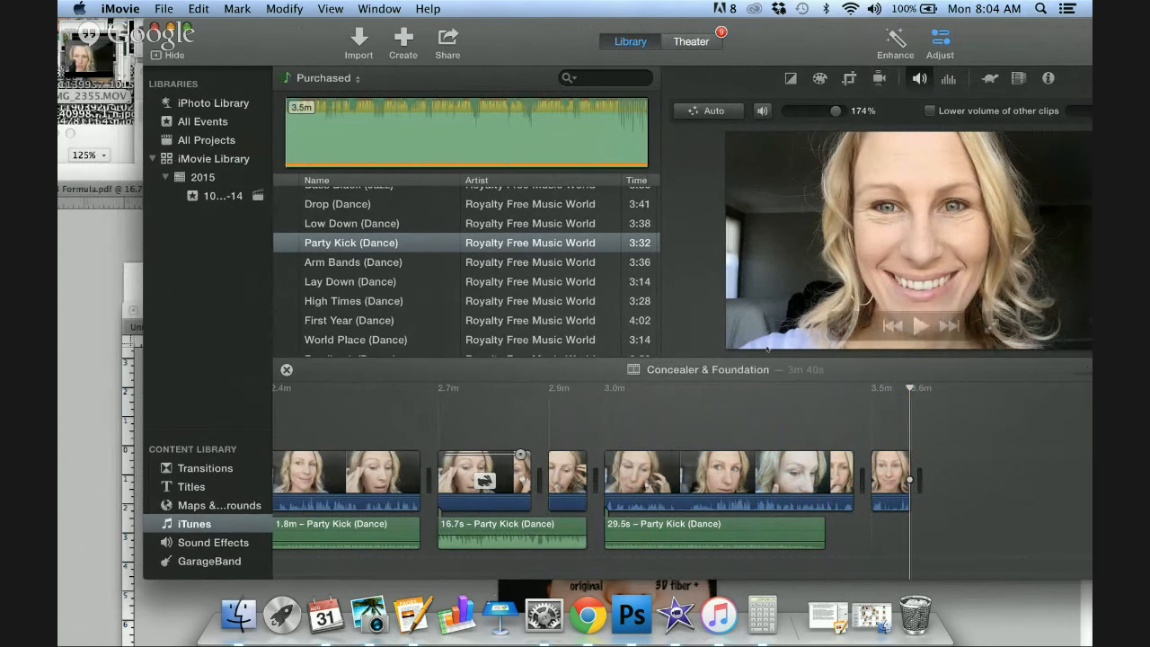
pyautogui.hscroll(-10, 671, 424)
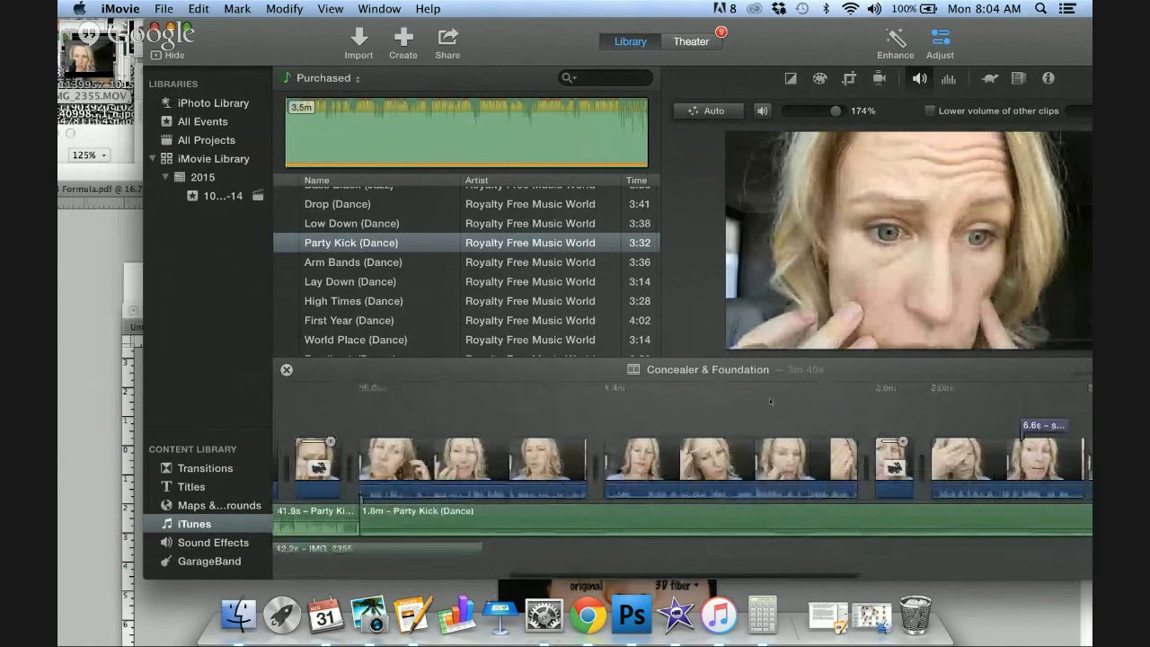
pyautogui.hscroll(-8, 440, 431)
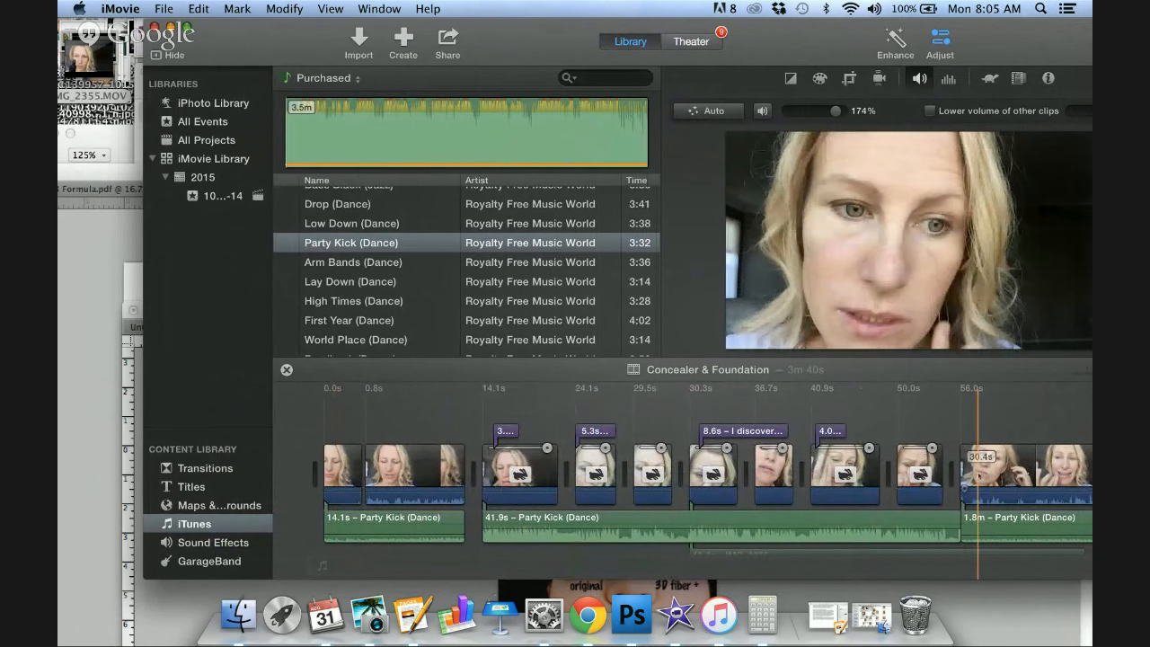
pyautogui.hscroll(10, 977, 476)
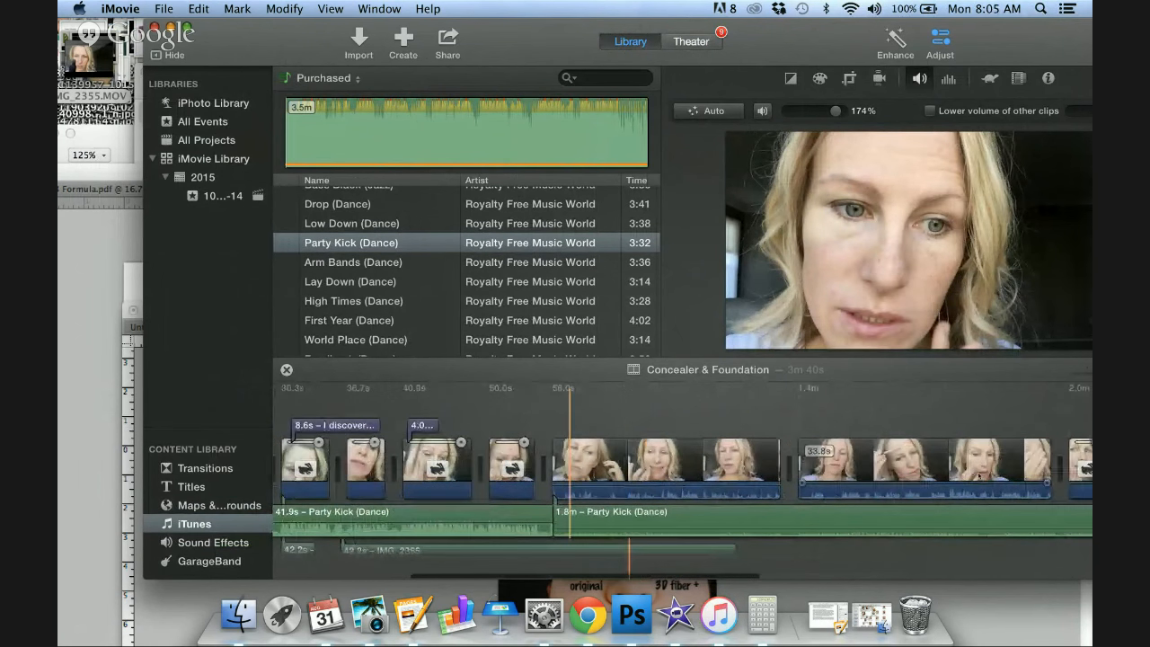
pyautogui.hscroll(7, 928, 477)
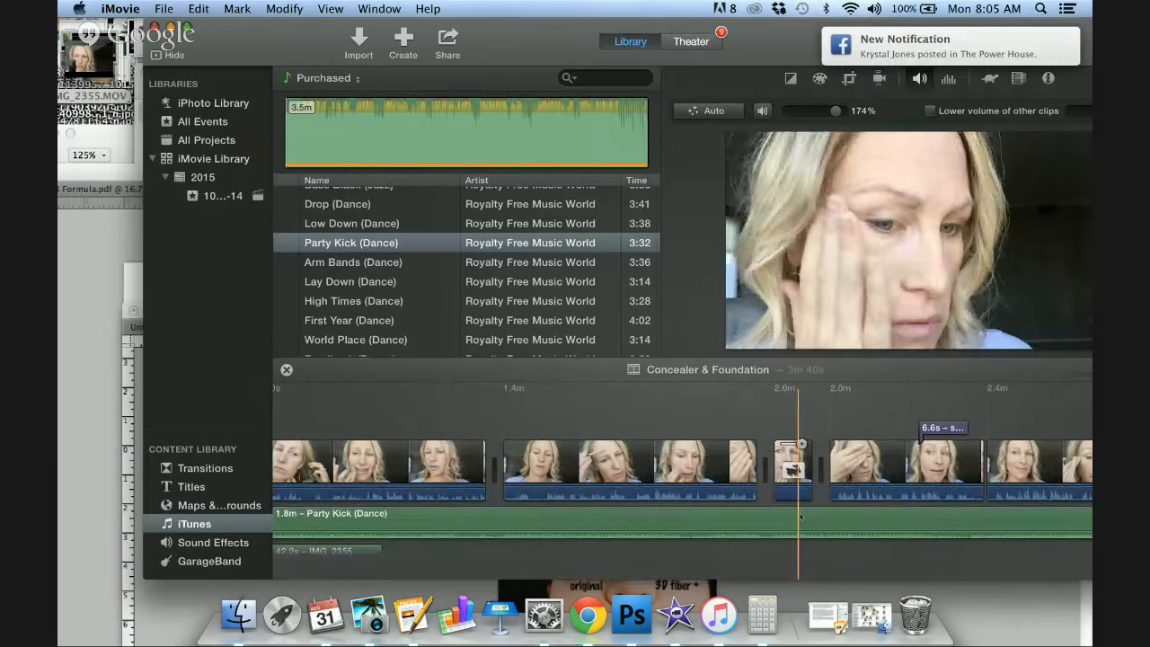
pyautogui.hscroll(-15, 800, 517)
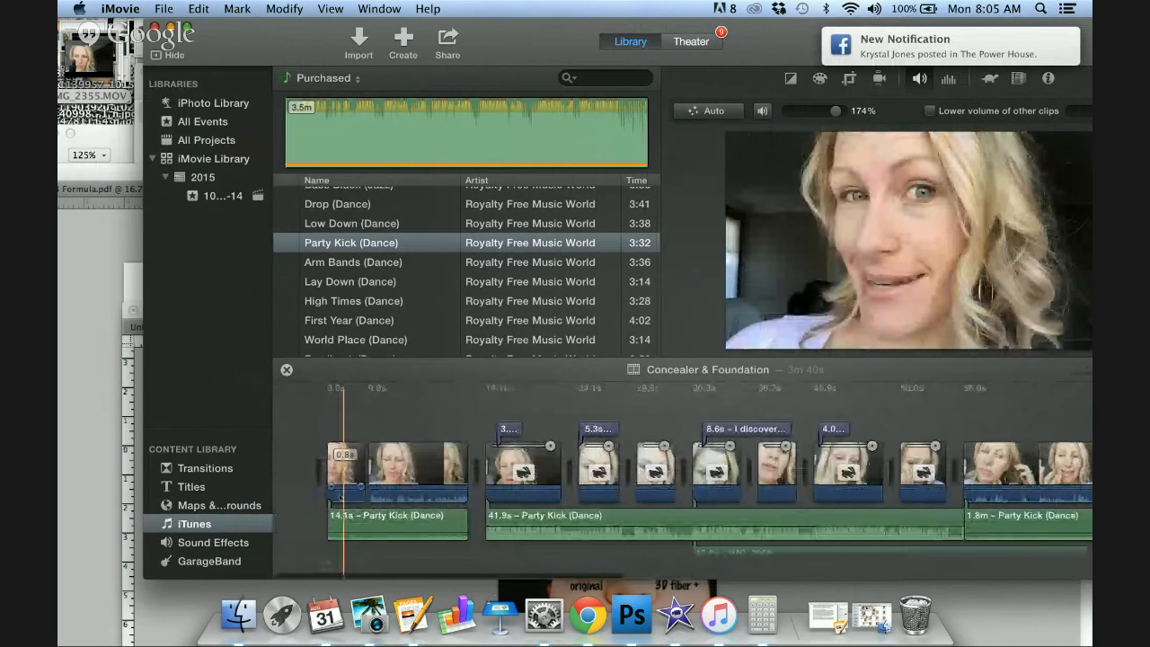
pyautogui.hscroll(20, 331, 493)
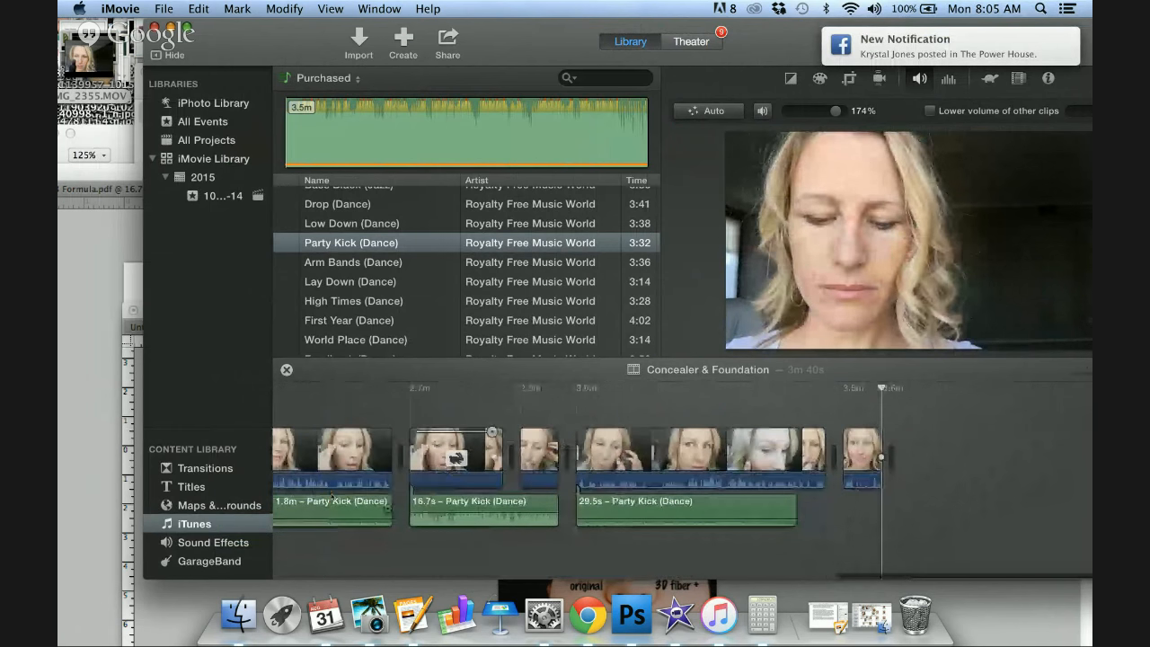
pyautogui.hscroll(-3, 792, 464)
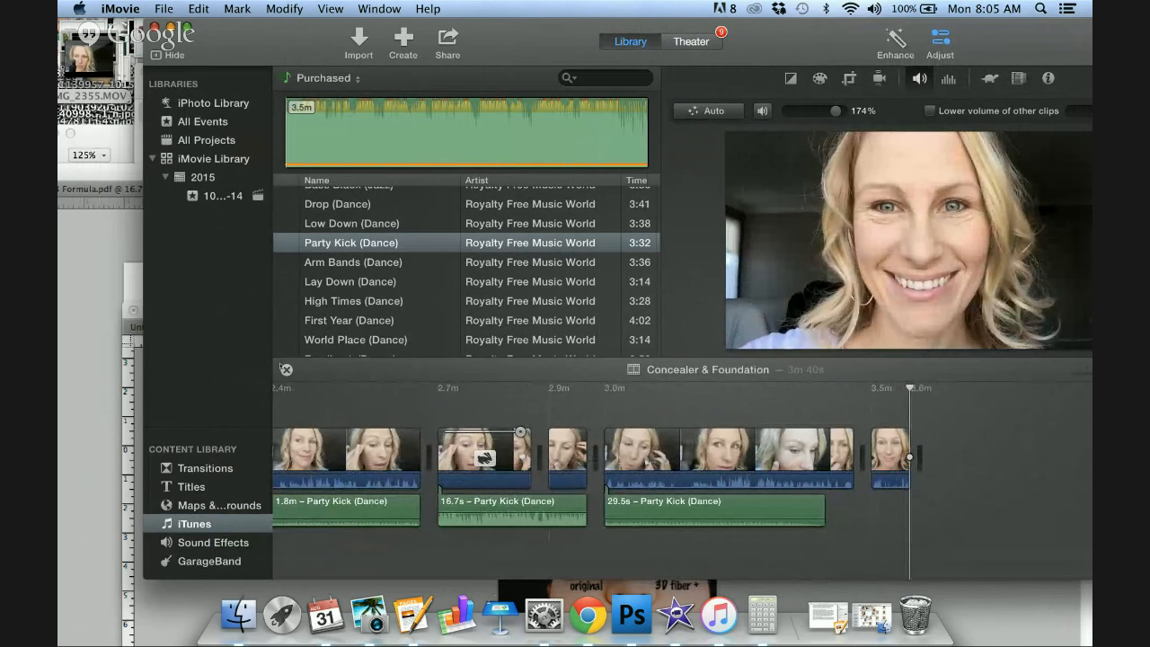
# Add a 4-second Line title after the final clip at the end of the project.
pyautogui.click(201, 486)
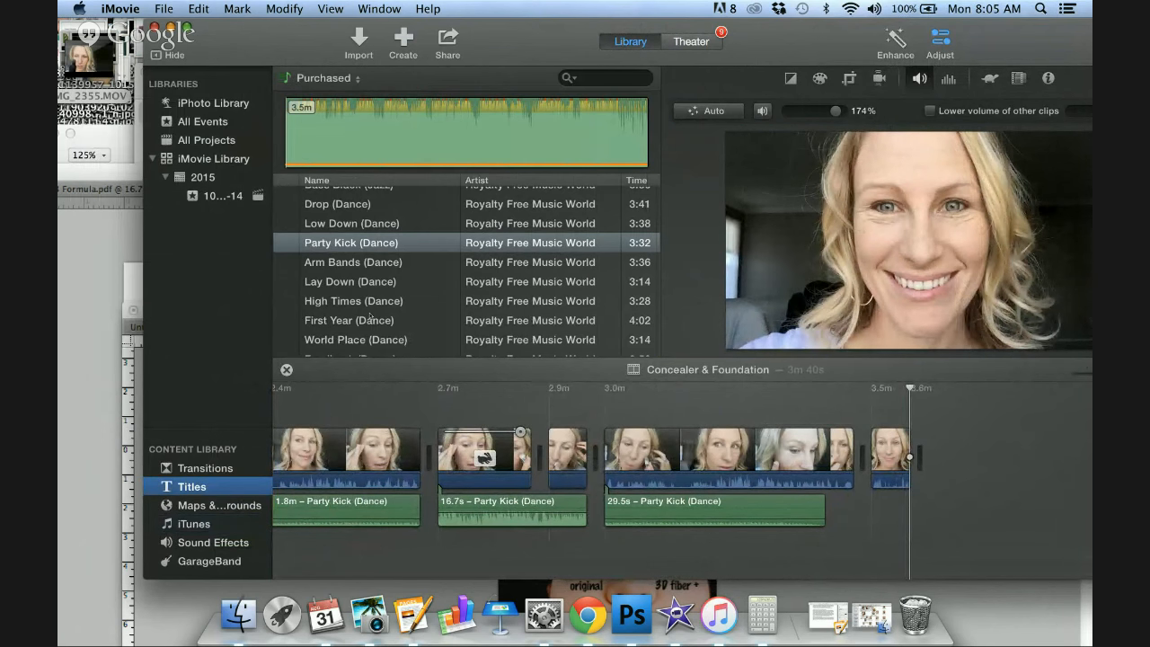
pyautogui.moveTo(356, 112); pyautogui.dragTo(258, 456)
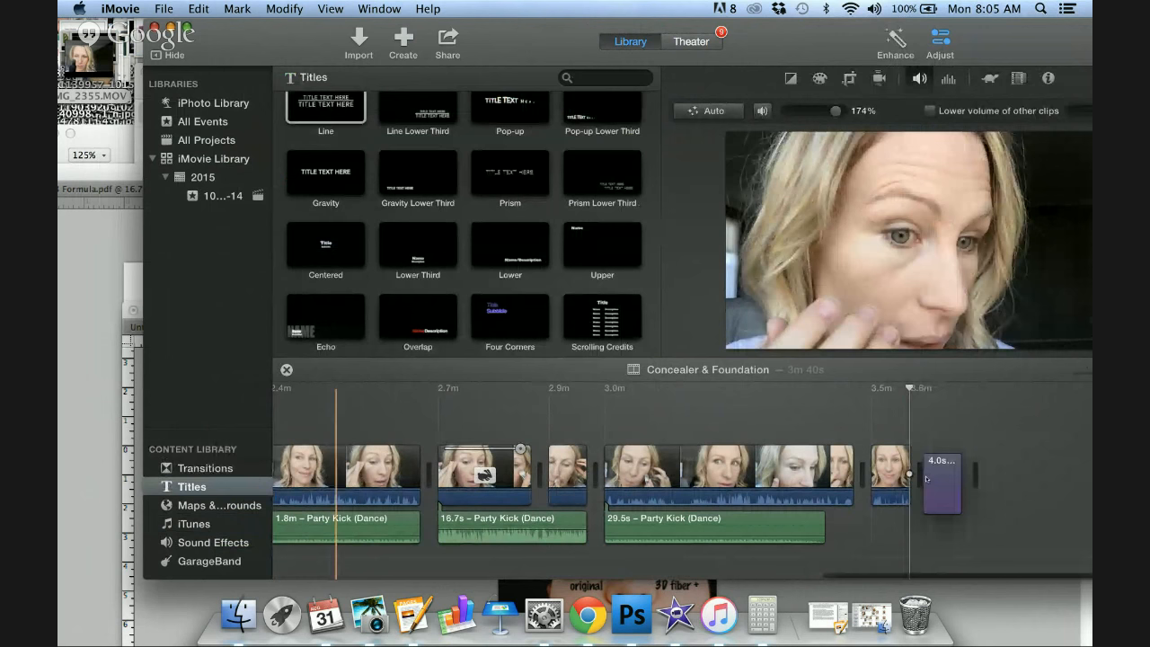
pyautogui.moveTo(927, 479); pyautogui.dragTo(928, 479)
# Add a 4-second Line title before the first clip at the start of the project.
pyautogui.hscroll(-15, 758, 457)
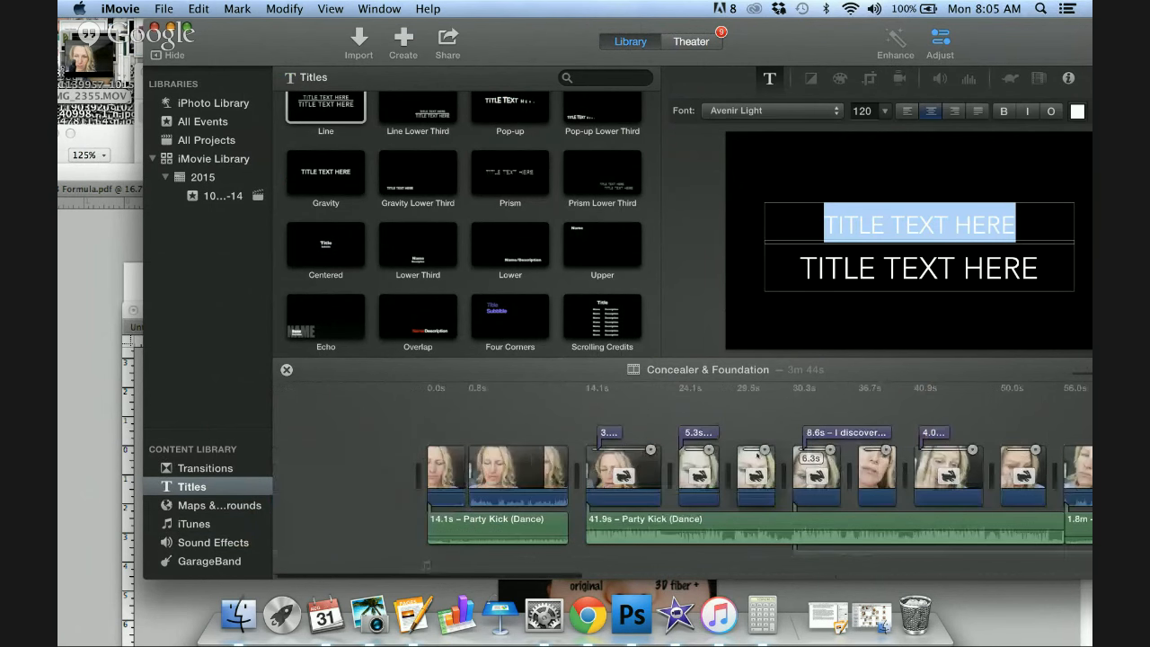
pyautogui.hscroll(-3, 757, 457)
pyautogui.click(316, 501)
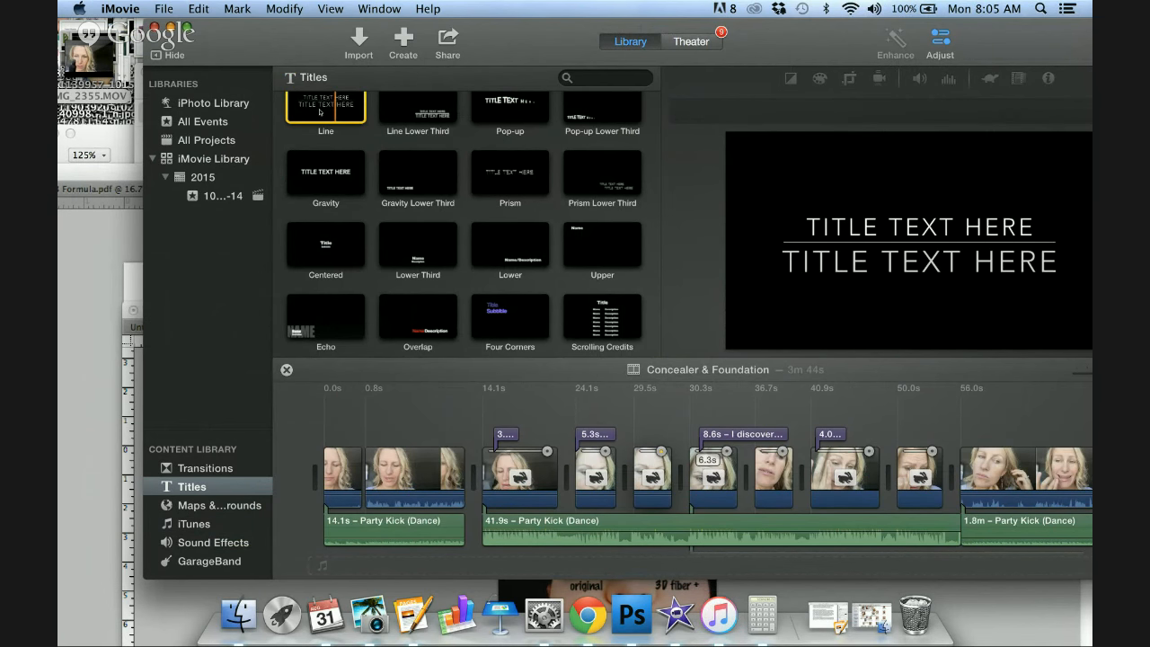
pyautogui.moveTo(318, 111); pyautogui.dragTo(326, 490)
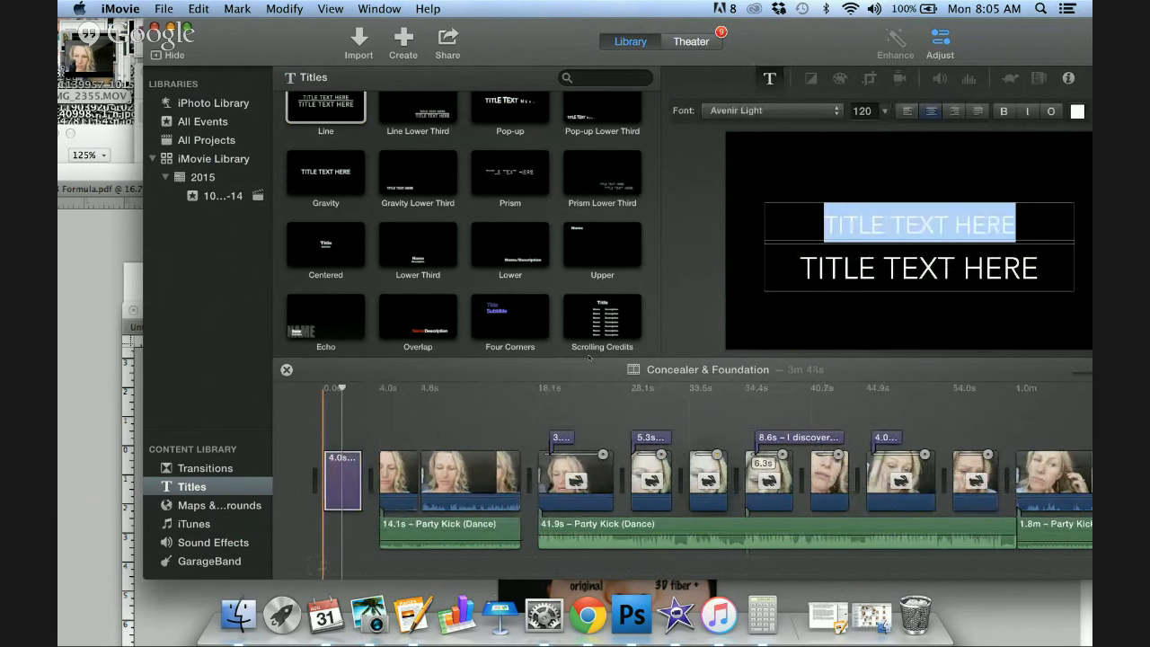
# Fill in the opening title with "MAKEUP TALK" on the first line and "WITH" plus the presenter's full name on the second.
pyautogui.click(910, 226)
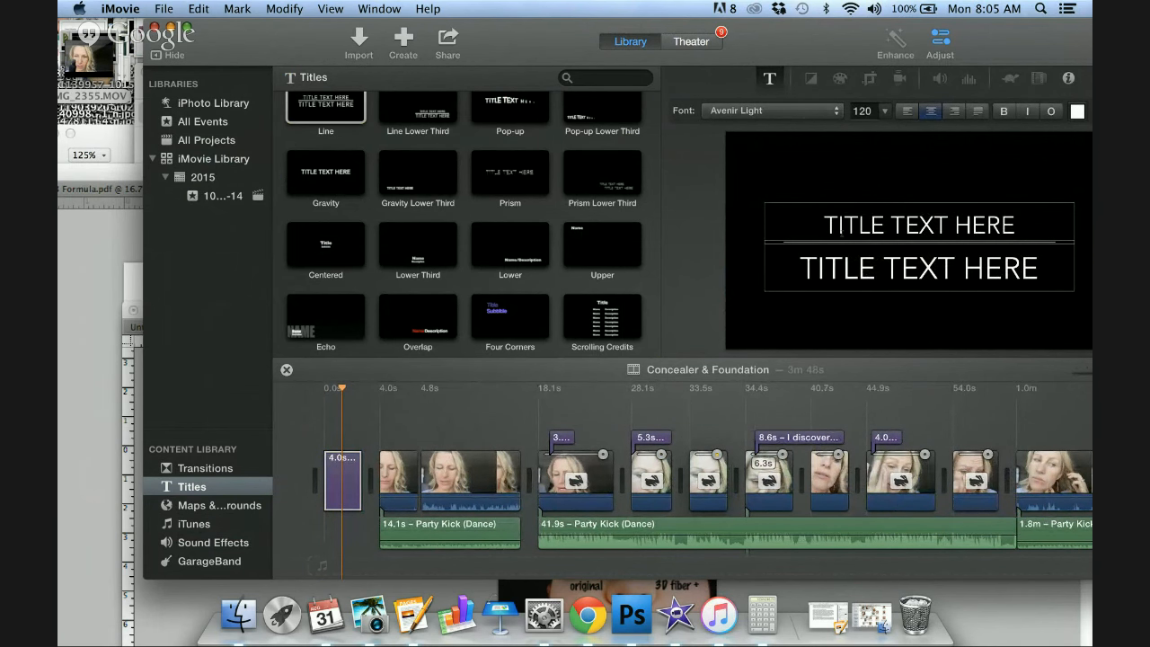
pyautogui.tripleClick(824, 226)
pyautogui.write('MAKE')
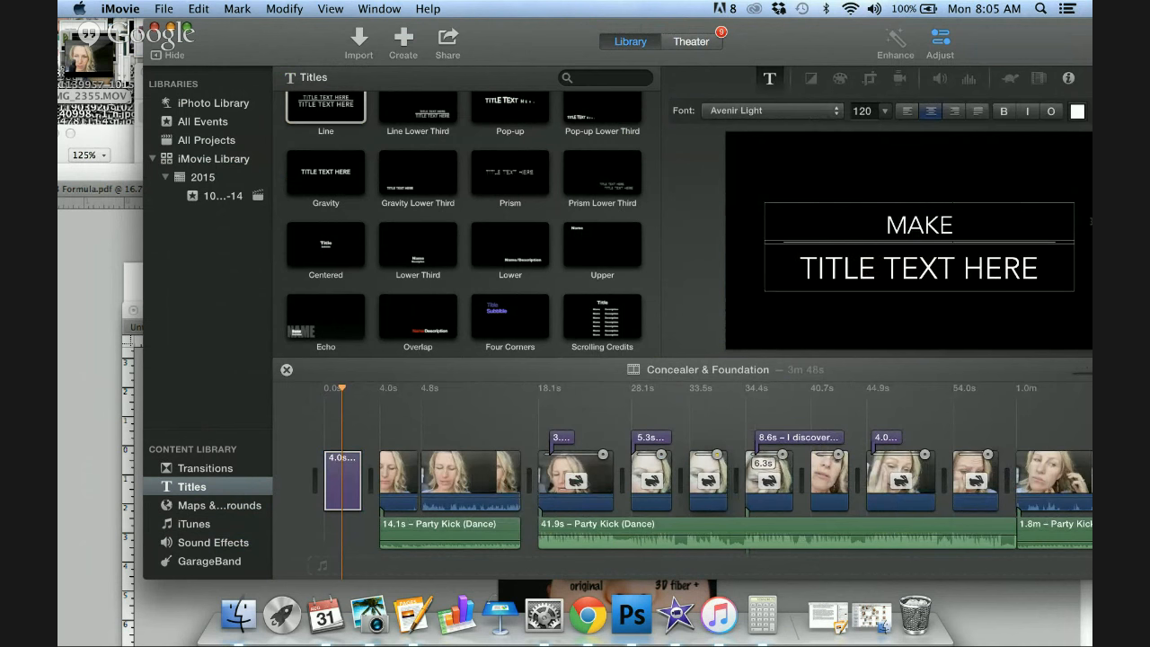
pyautogui.write('UP TALK')
pyautogui.click(989, 266)
pyautogui.tripleClick(1041, 273)
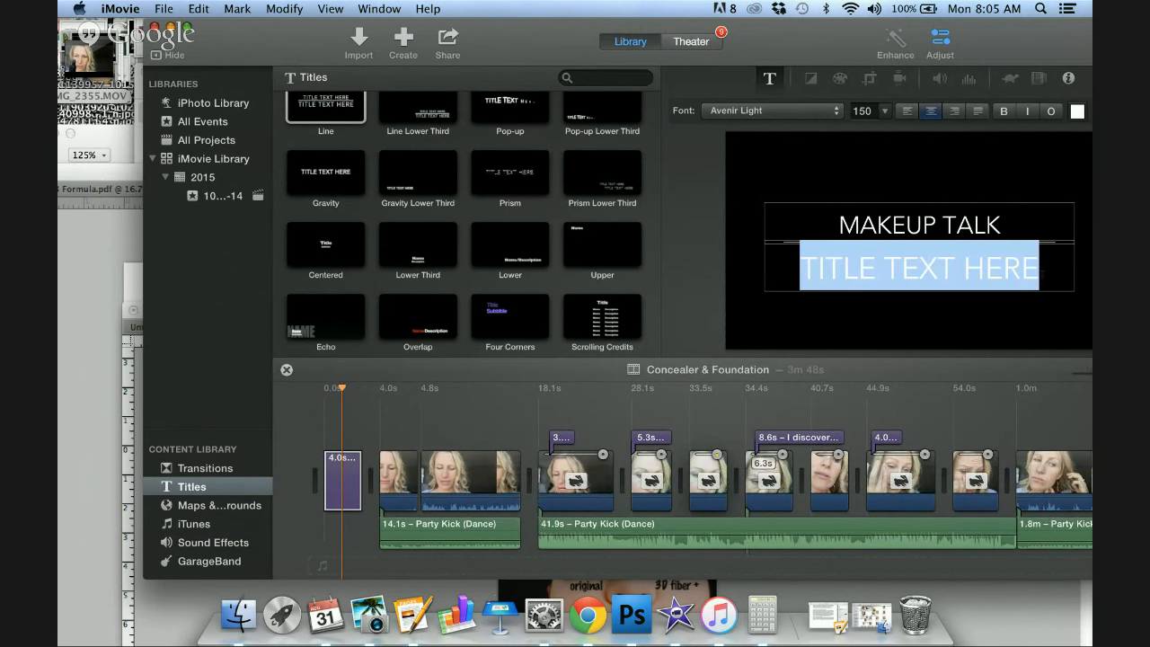
pyautogui.write('WITH MICHELLE BELL')
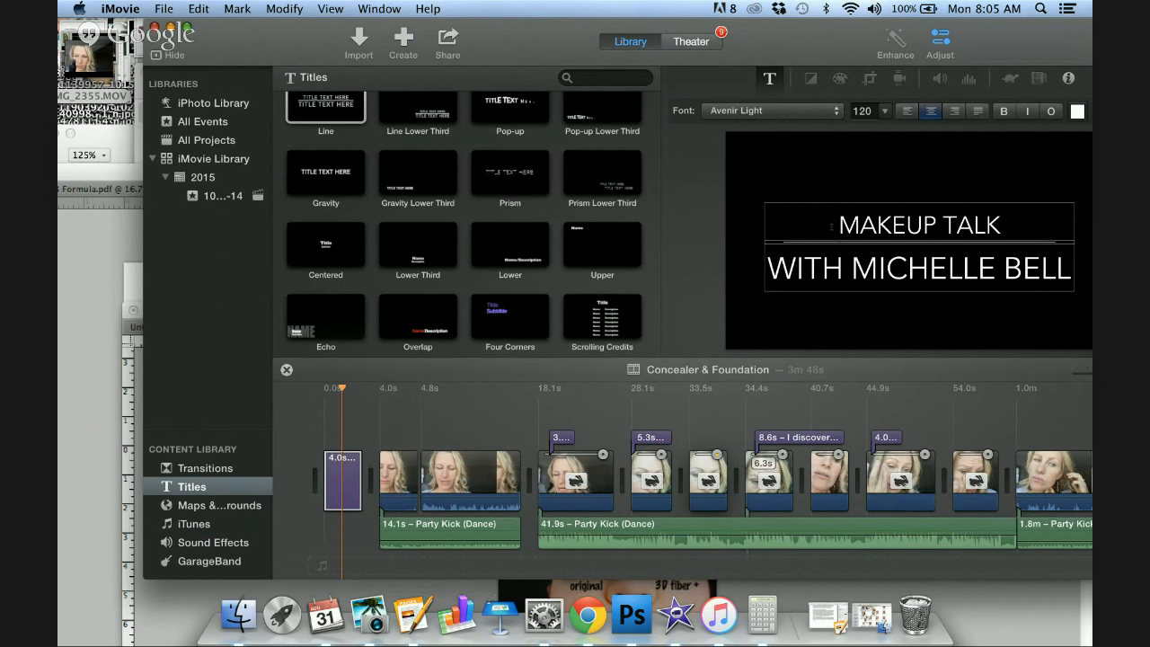
# Set the "MAKEUP TALK" line of the opening title to font size 146 and colour it pink.
pyautogui.tripleClick(926, 225)
pyautogui.click(883, 111)
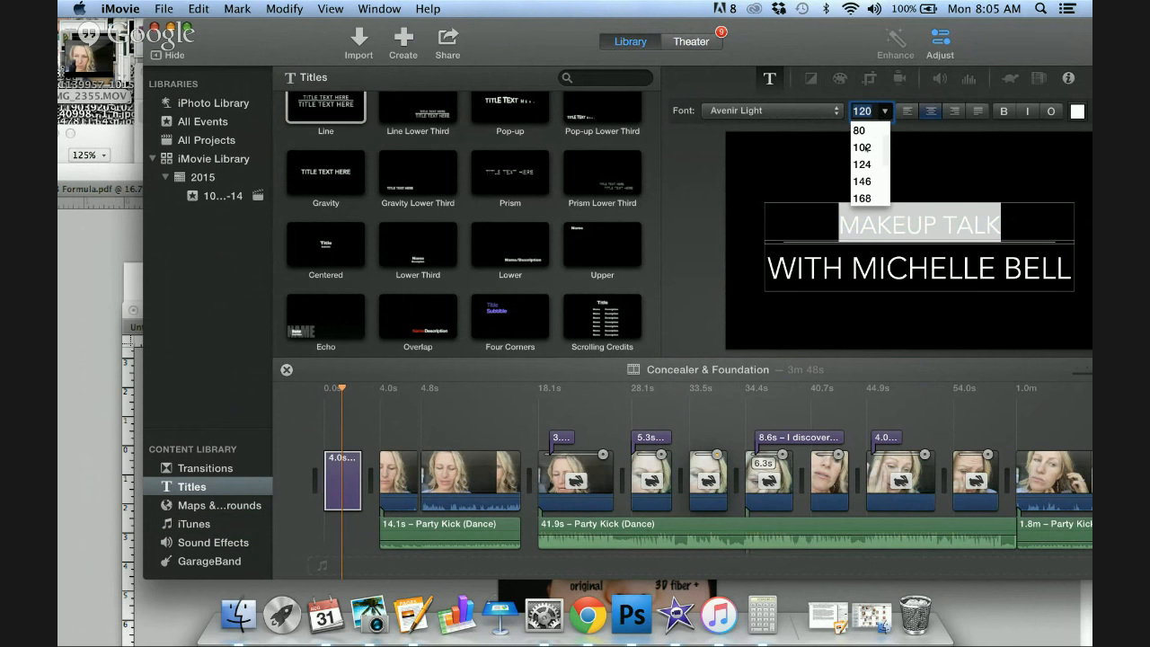
pyautogui.click(863, 181)
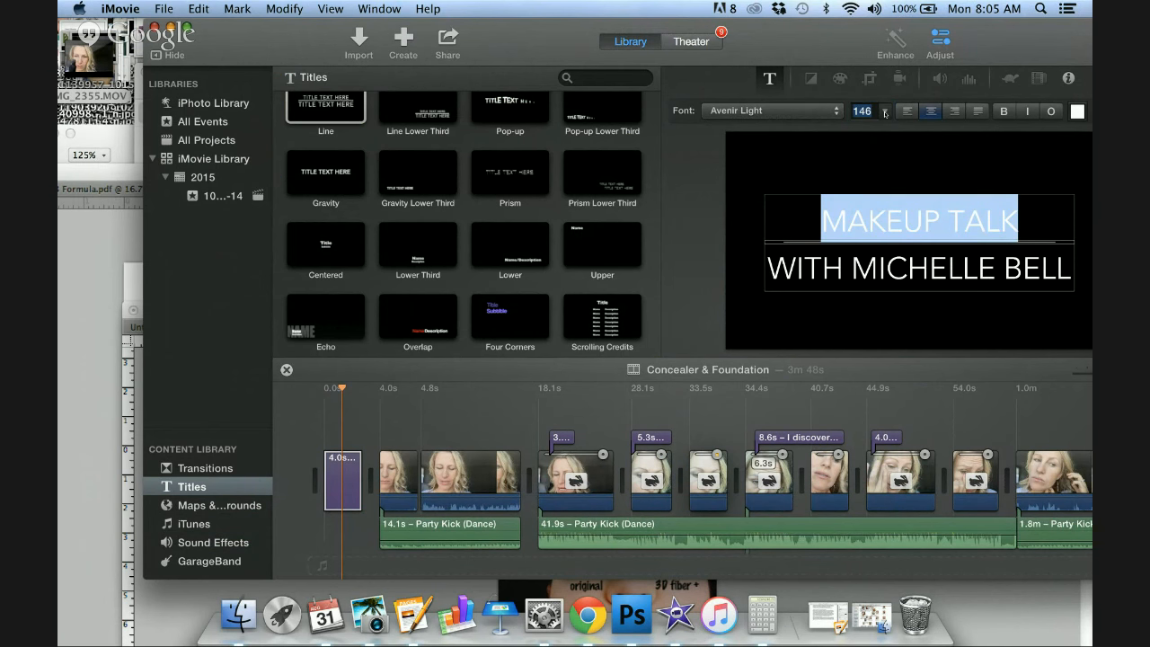
pyautogui.click(1078, 110)
pyautogui.click(518, 463)
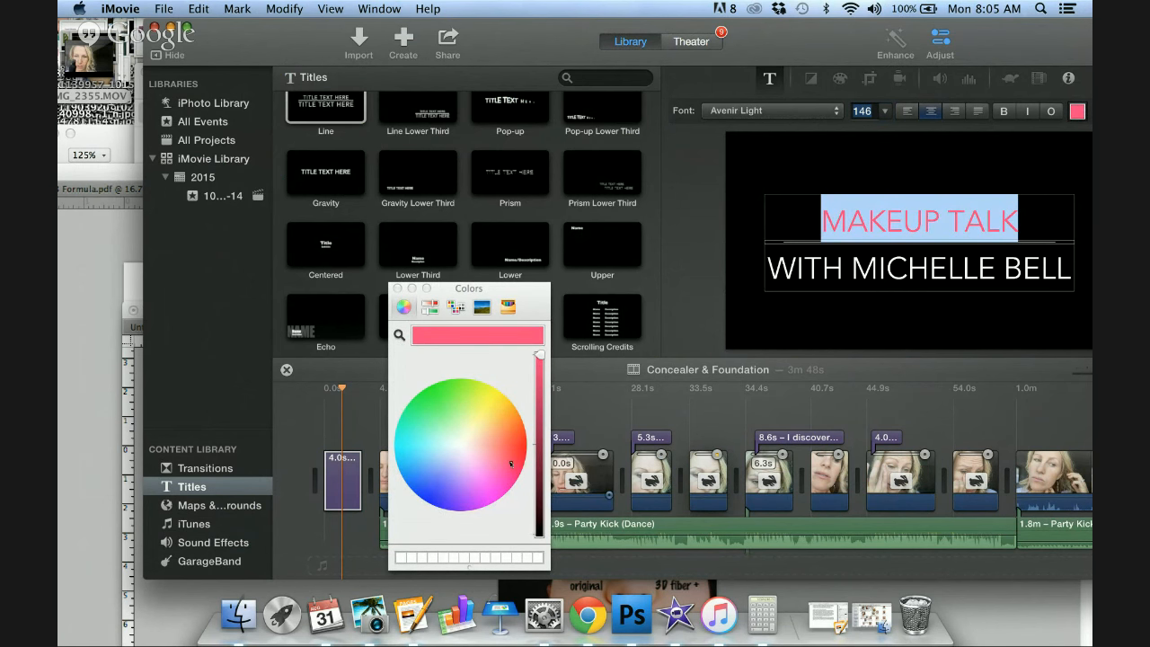
# Set the presenter's line of the opening title to font size 70 and apply the title changes.
pyautogui.click(796, 250)
pyautogui.moveTo(768, 266); pyautogui.dragTo(1071, 266)
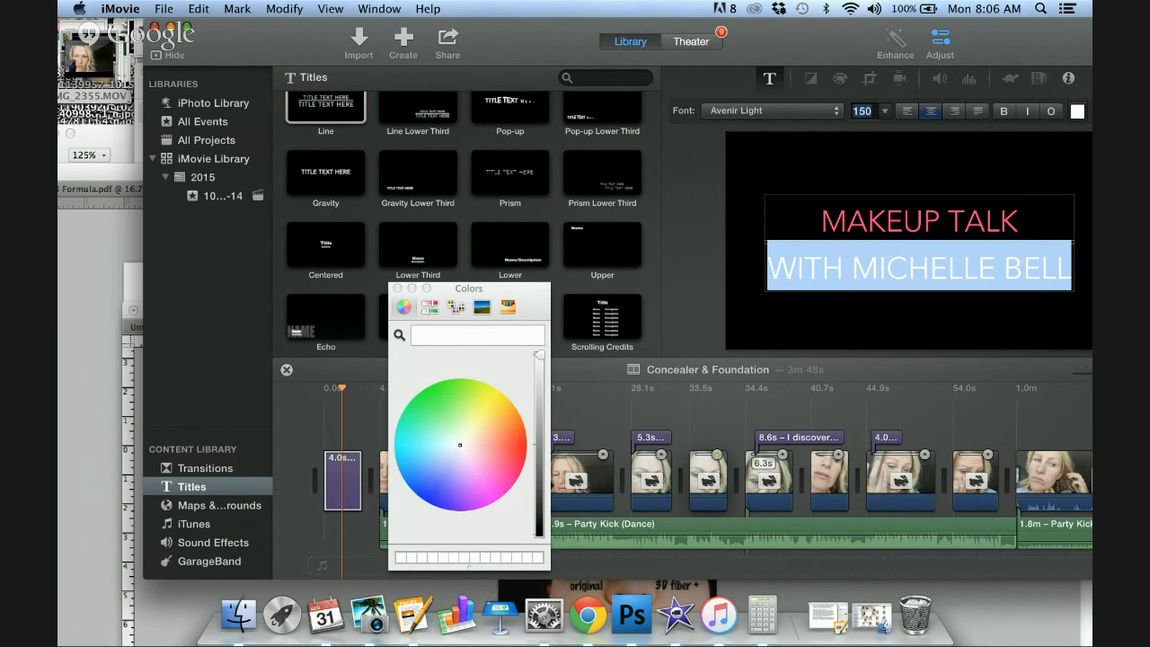
pyautogui.click(863, 111)
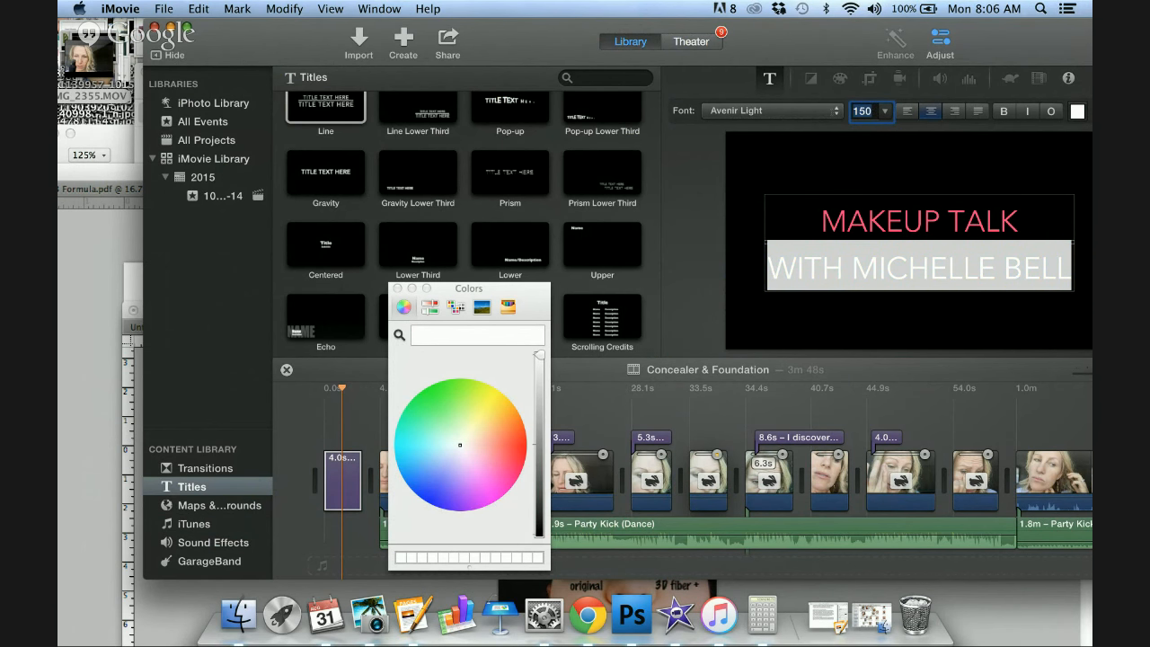
pyautogui.press('Return')
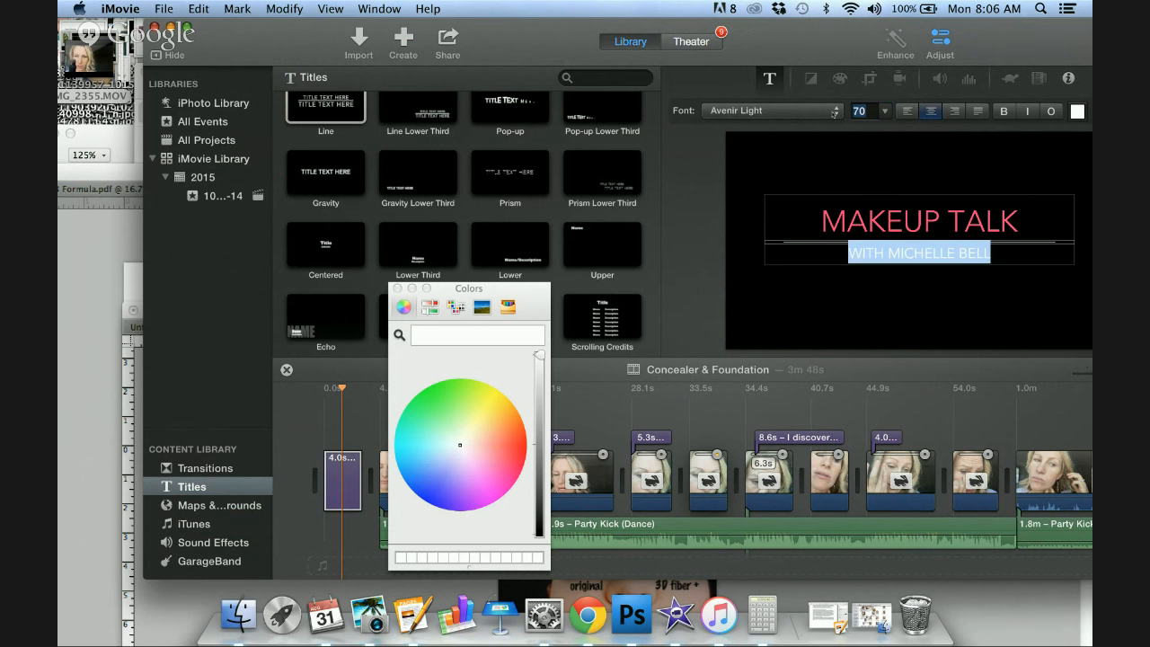
pyautogui.click(827, 51)
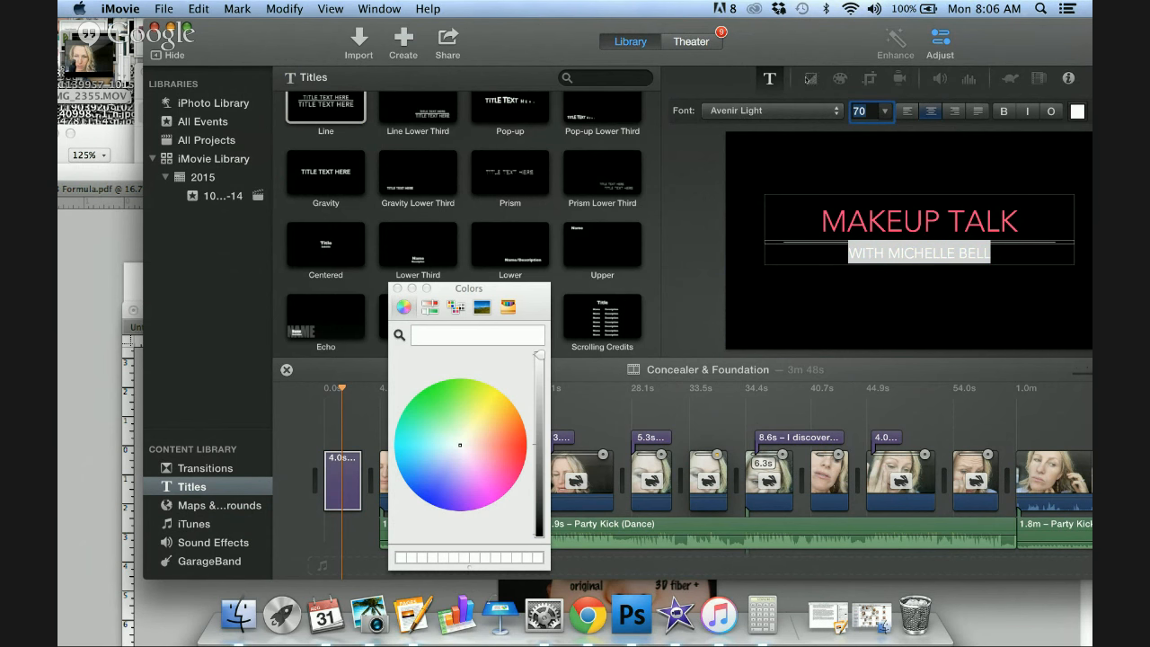
pyautogui.click(926, 271)
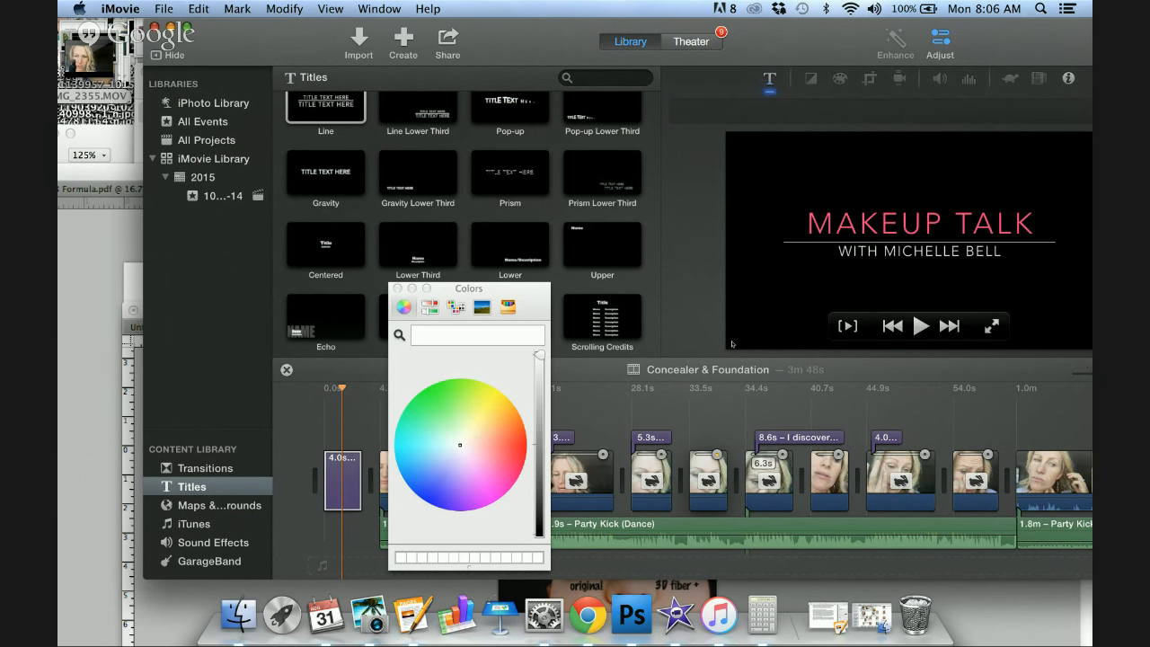
# Close the colour picker and play the opening title from its start.
pyautogui.click(398, 288)
pyautogui.click(324, 400)
pyautogui.press('space')
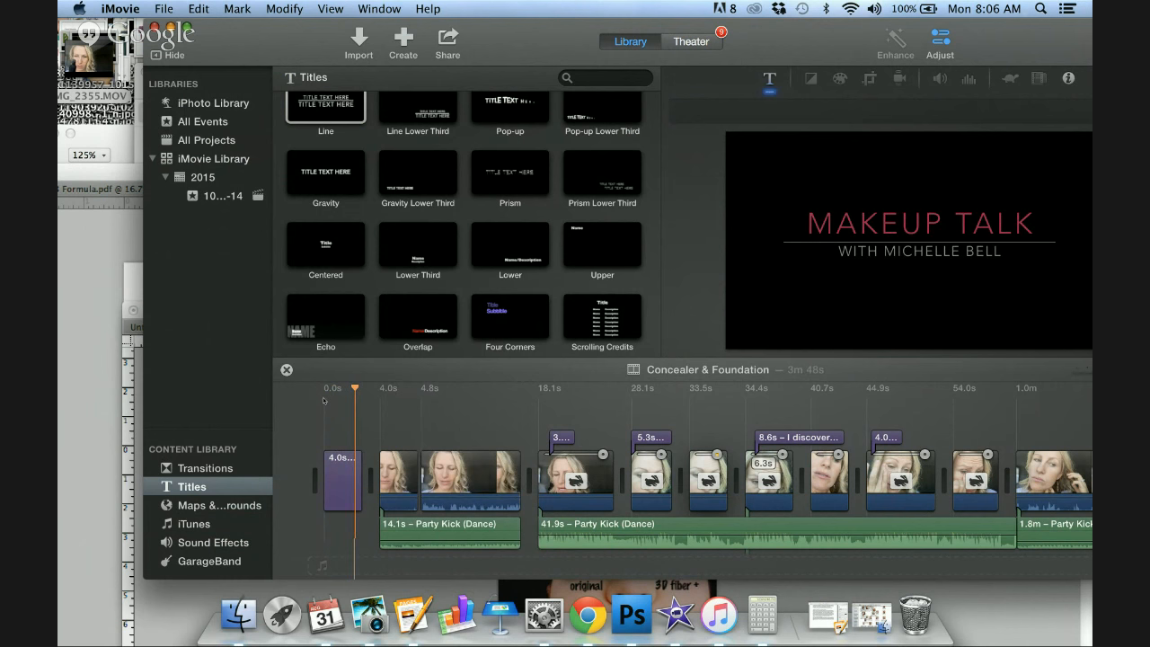
# Try to enlarge the presenter's line of the opening title to font size 80.
pyautogui.click(345, 474)
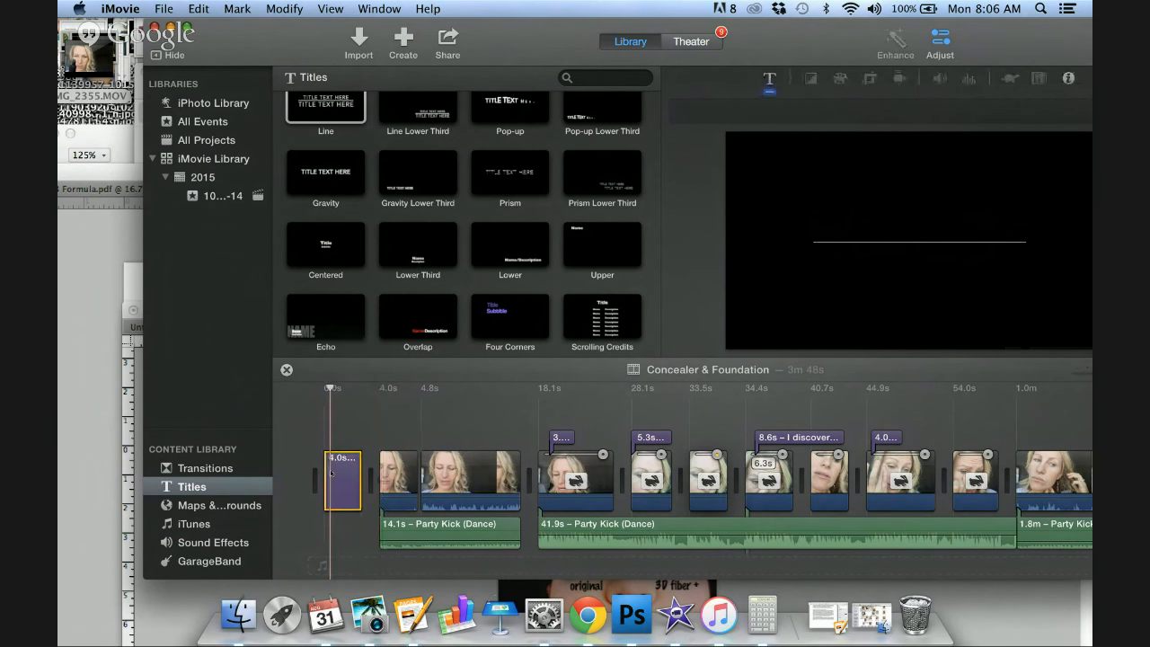
pyautogui.click(851, 253)
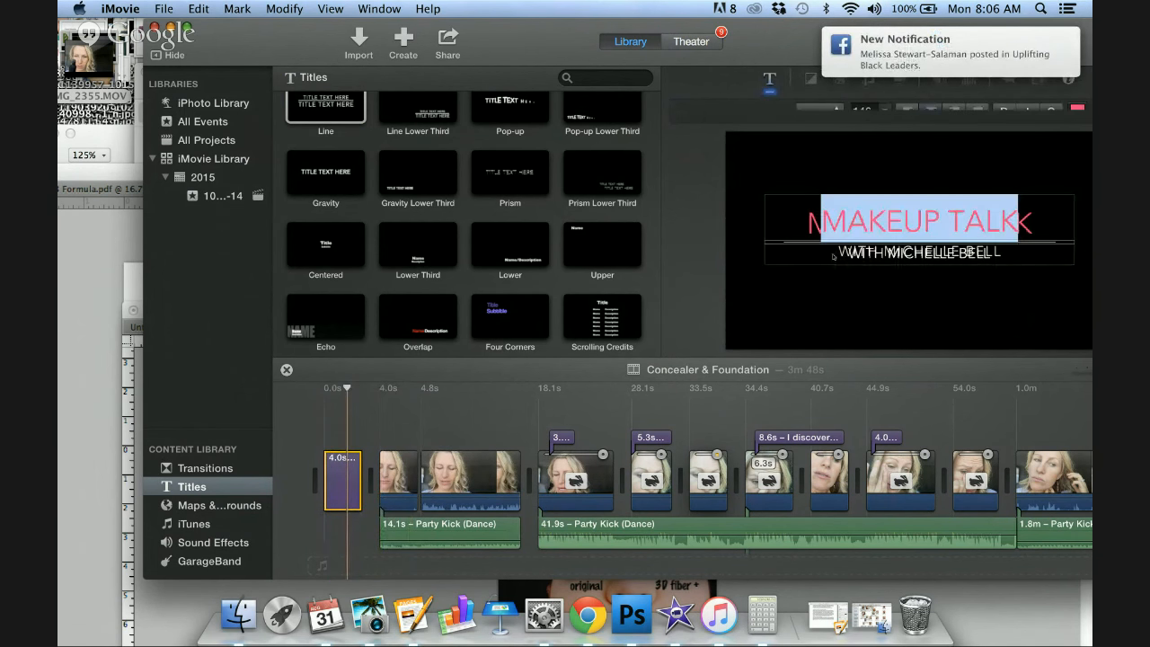
pyautogui.doubleClick(852, 253)
pyautogui.click(850, 253)
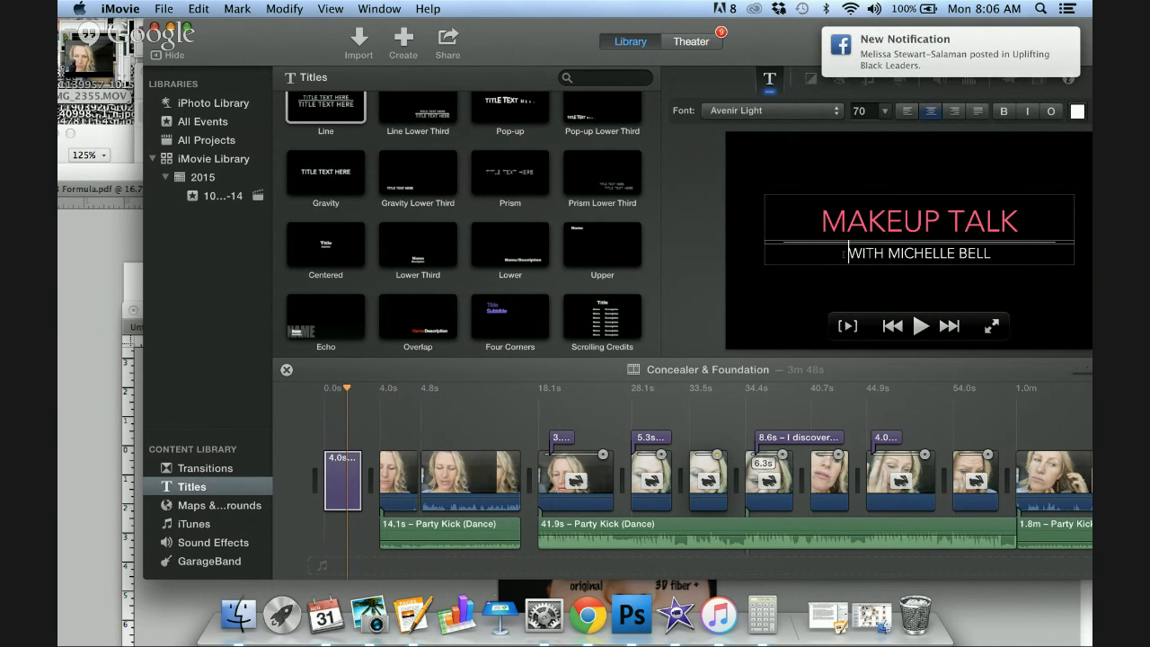
pyautogui.tripleClick(849, 253)
pyautogui.click(867, 111)
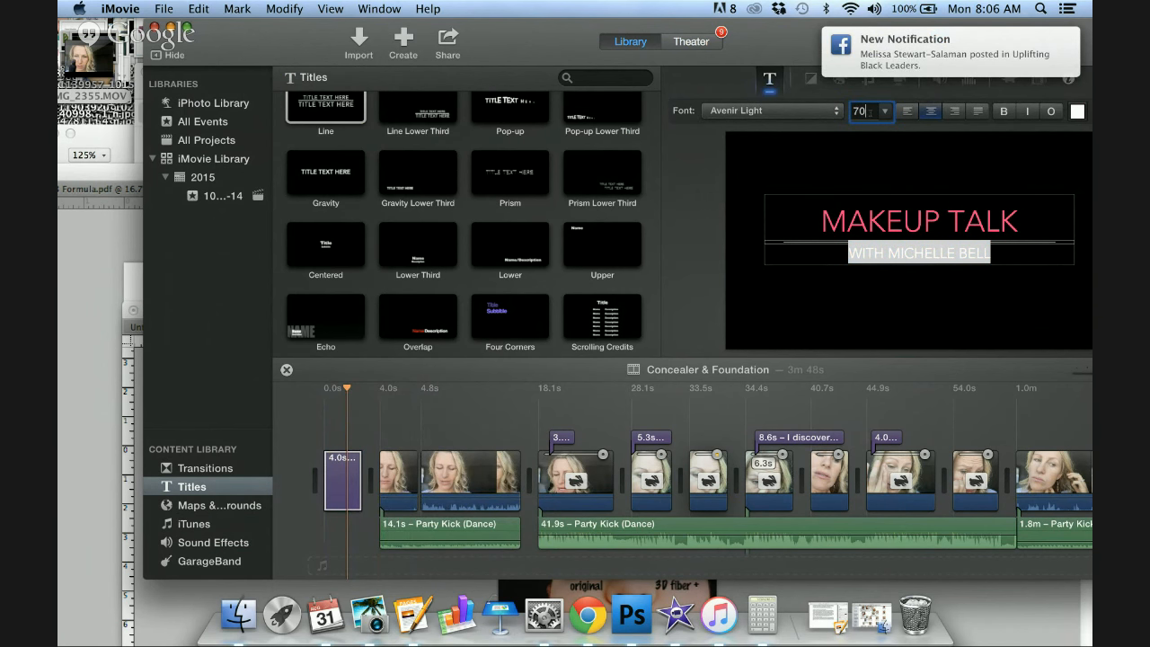
pyautogui.write('80')
pyautogui.press('Return')
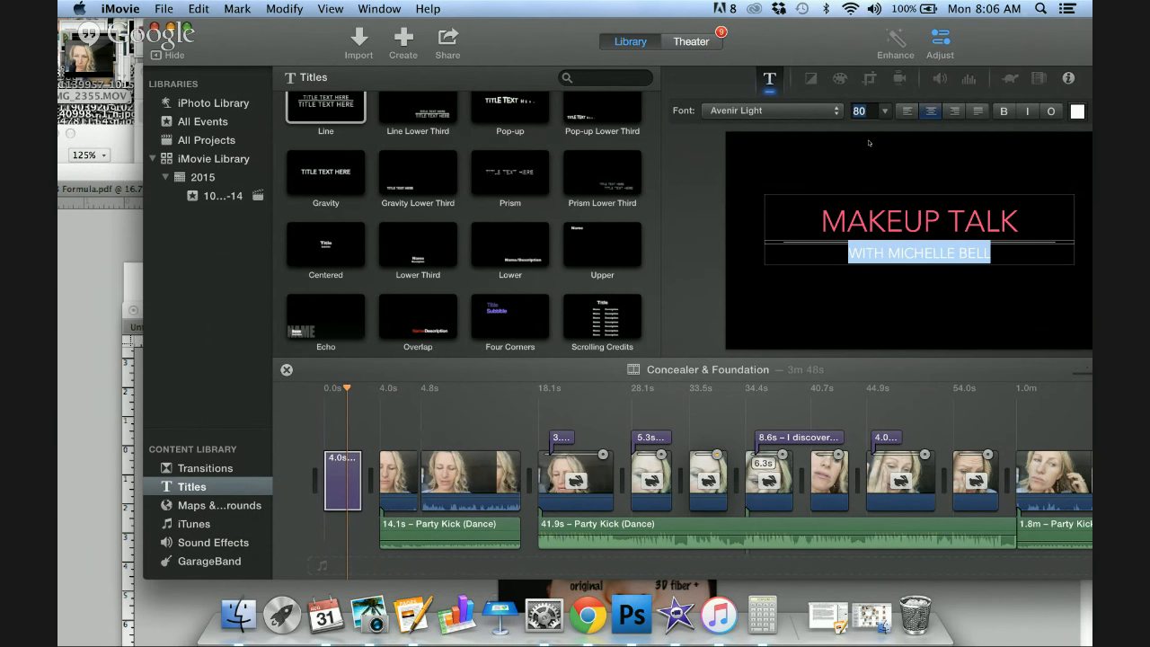
pyautogui.click(944, 280)
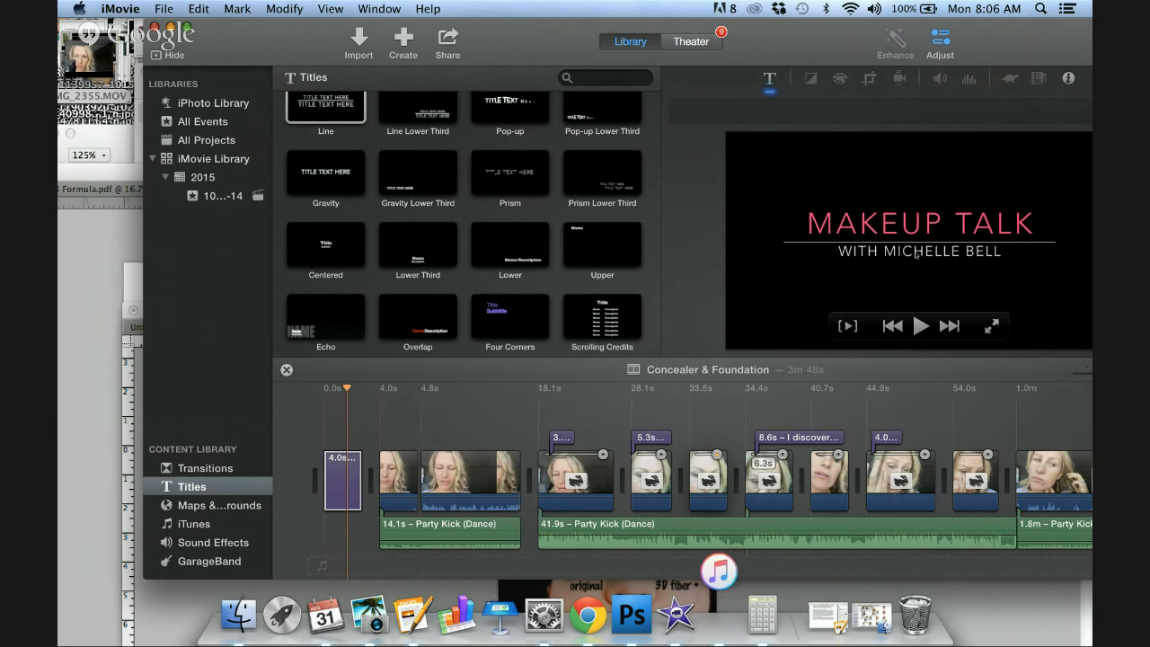
pyautogui.doubleClick(916, 254)
pyautogui.click(916, 253)
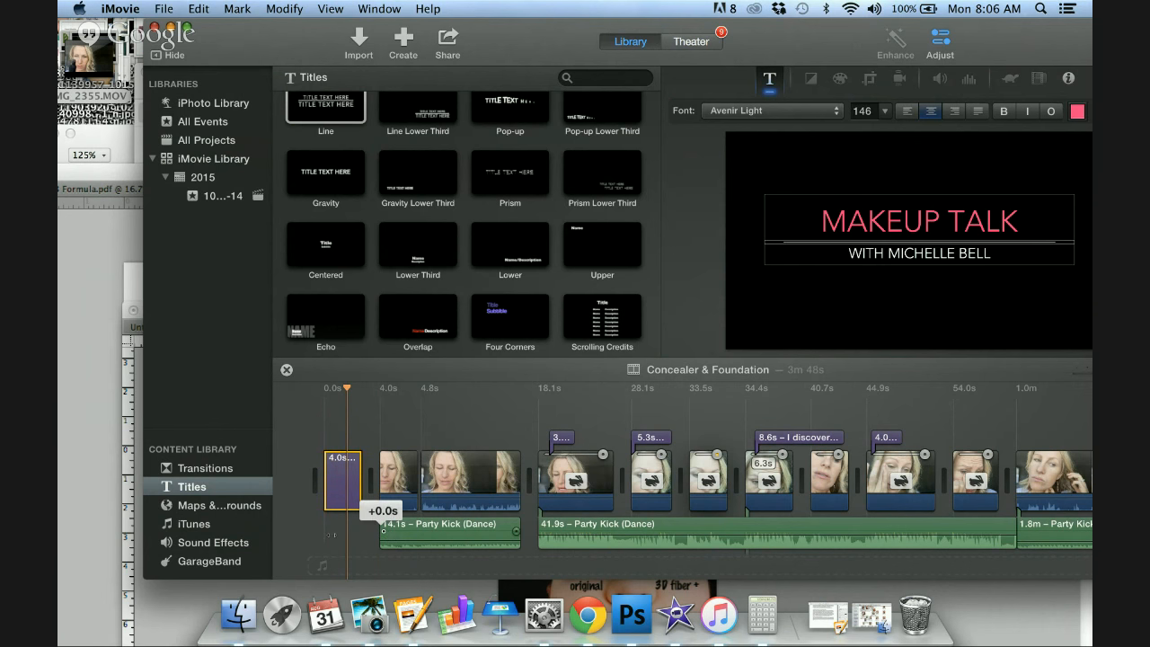
# Play the opening title from its start and shift the iMovie window so the whole preview fits on screen.
pyautogui.click(327, 423)
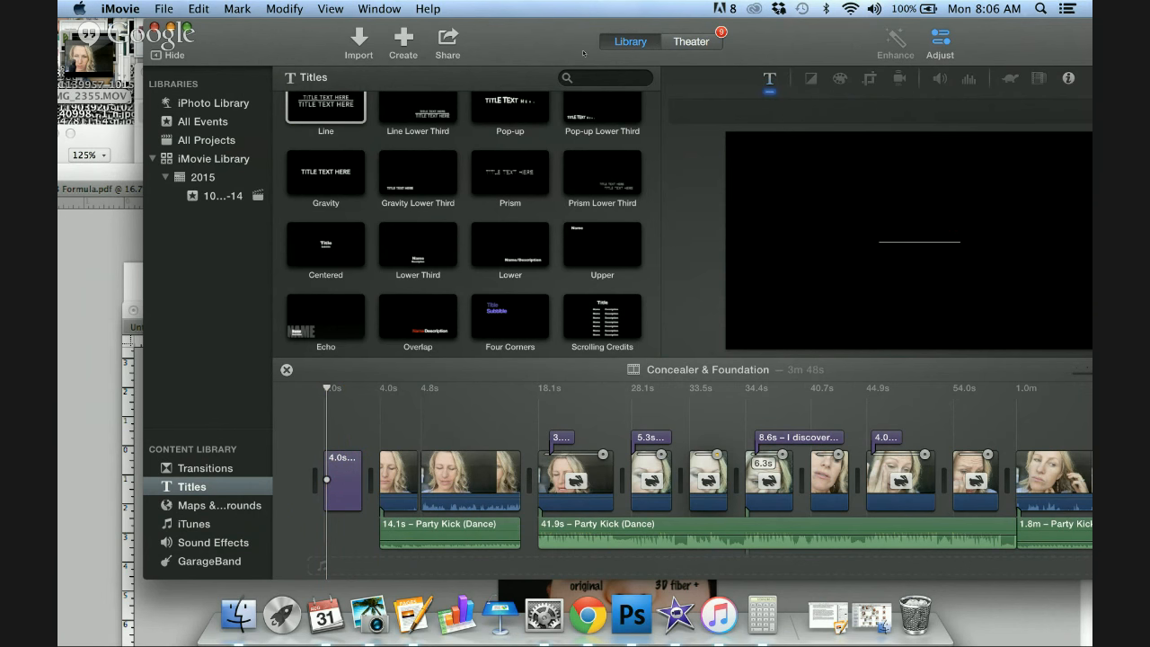
pyautogui.moveTo(557, 60); pyautogui.dragTo(448, 60)
pyautogui.press('space')
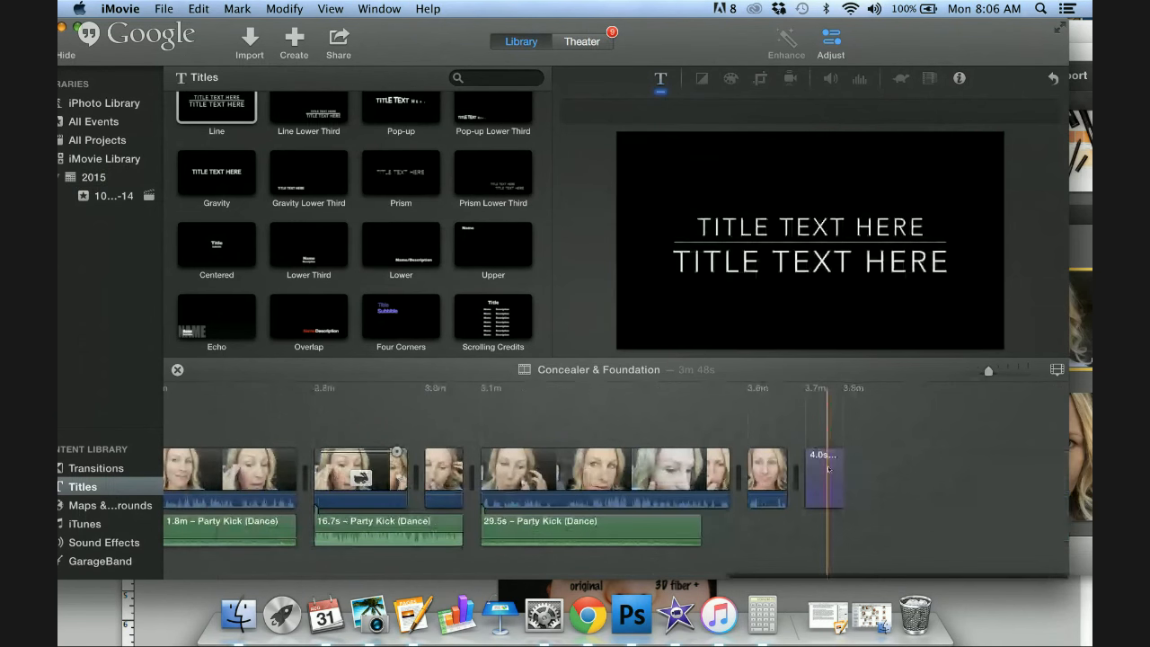
# Delete the 4-second placeholder title at the end of the project and look back over the preceding clips.
pyautogui.click(825, 467)
pyautogui.press('Delete')
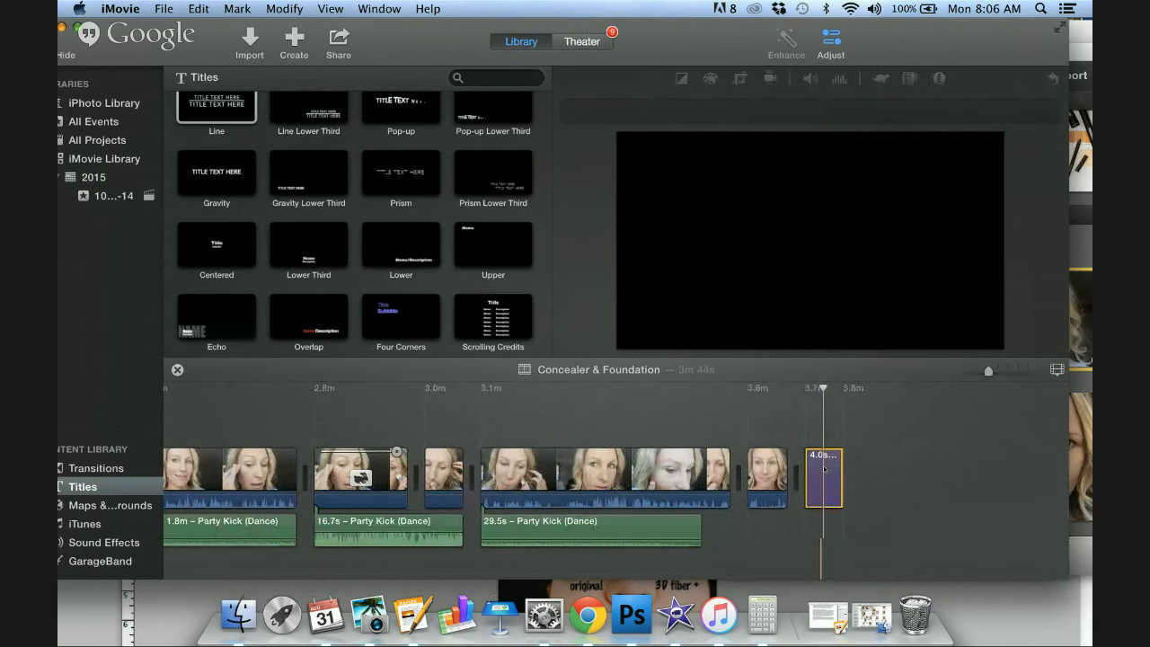
pyautogui.hscroll(-5, 791, 475)
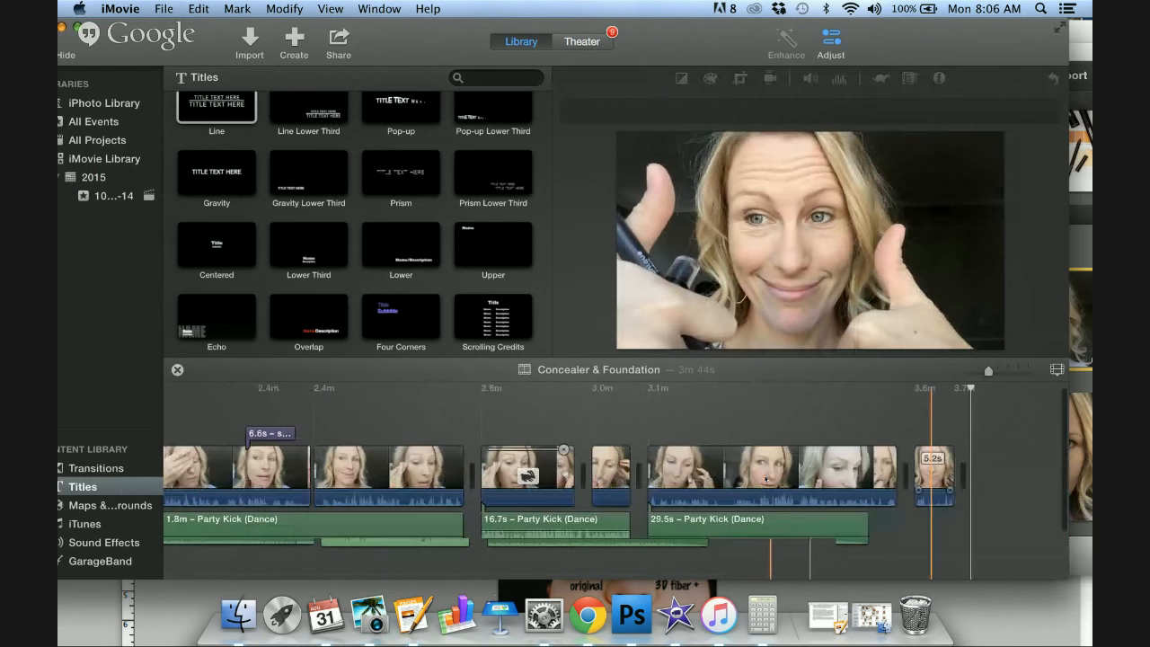
pyautogui.hscroll(-6, 764, 479)
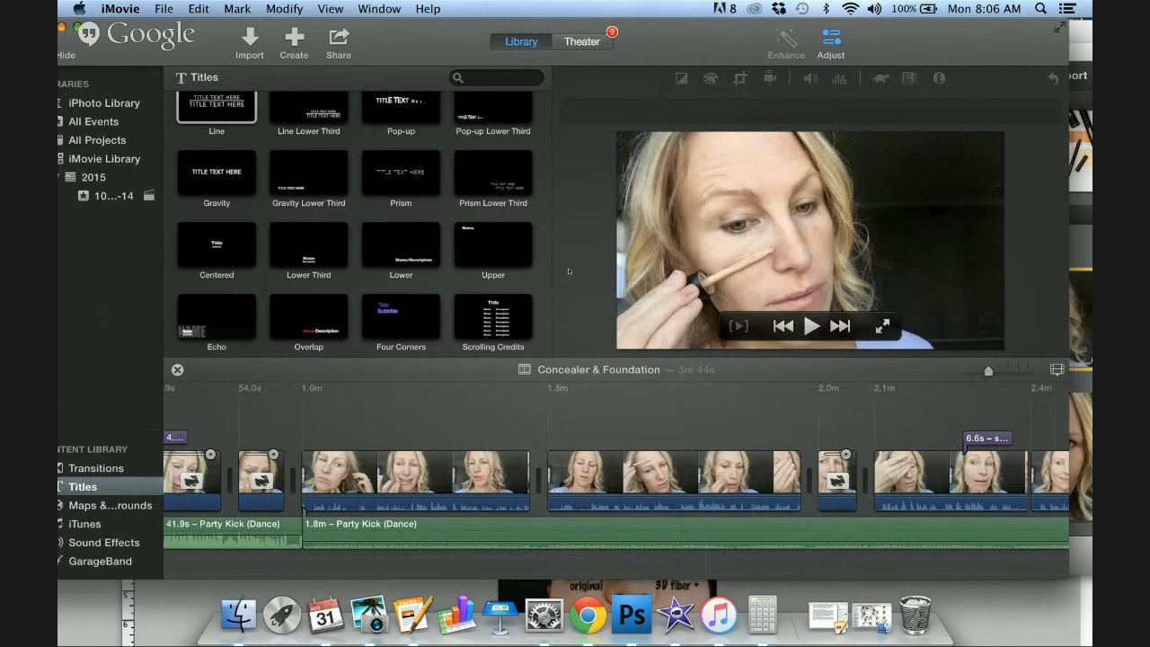
# Move the iMovie window down, switch to the Google+ Hangouts window in Chrome, and stop the screen sharing.
pyautogui.moveTo(618, 29); pyautogui.dragTo(588, 179)
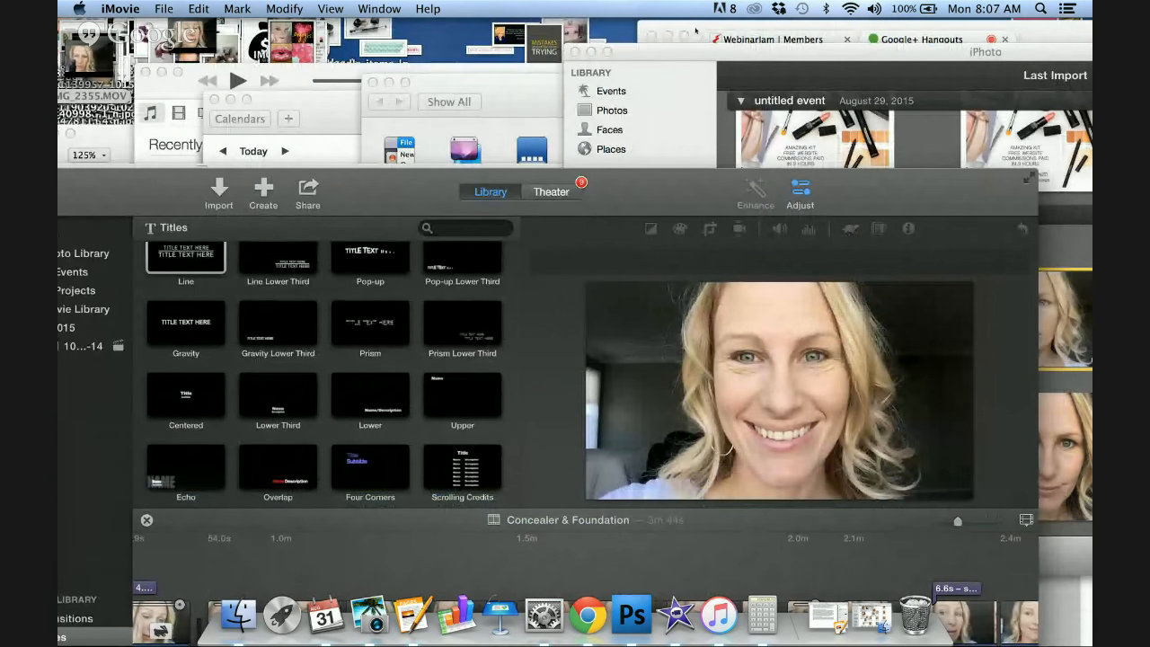
pyautogui.click(698, 30)
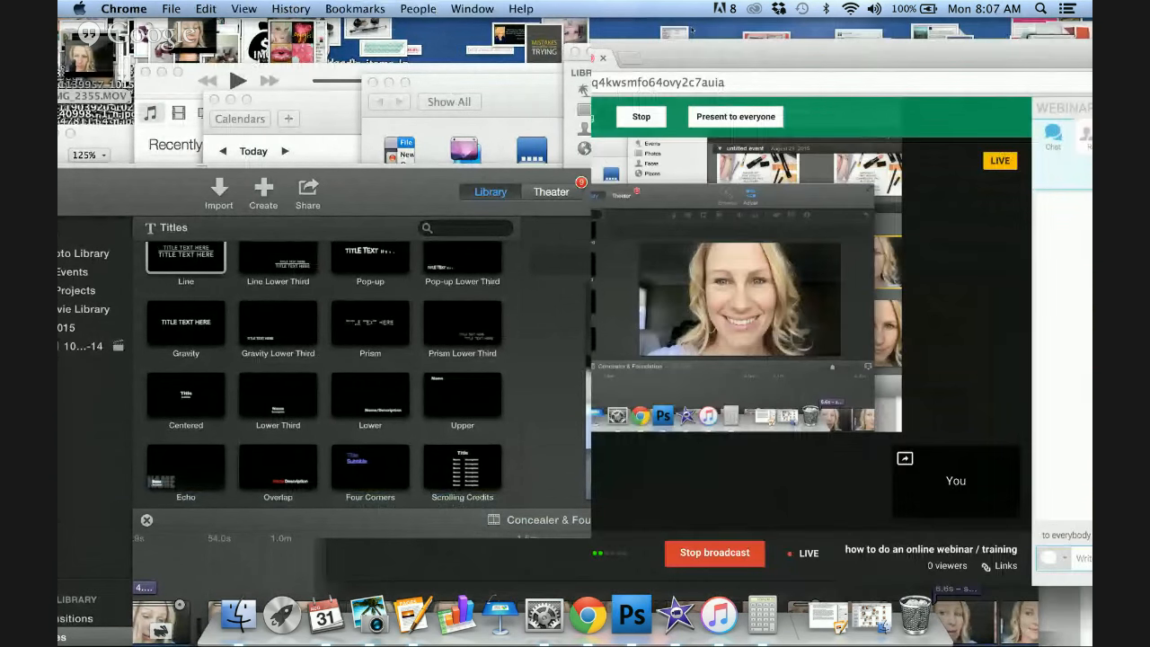
pyautogui.click(641, 116)
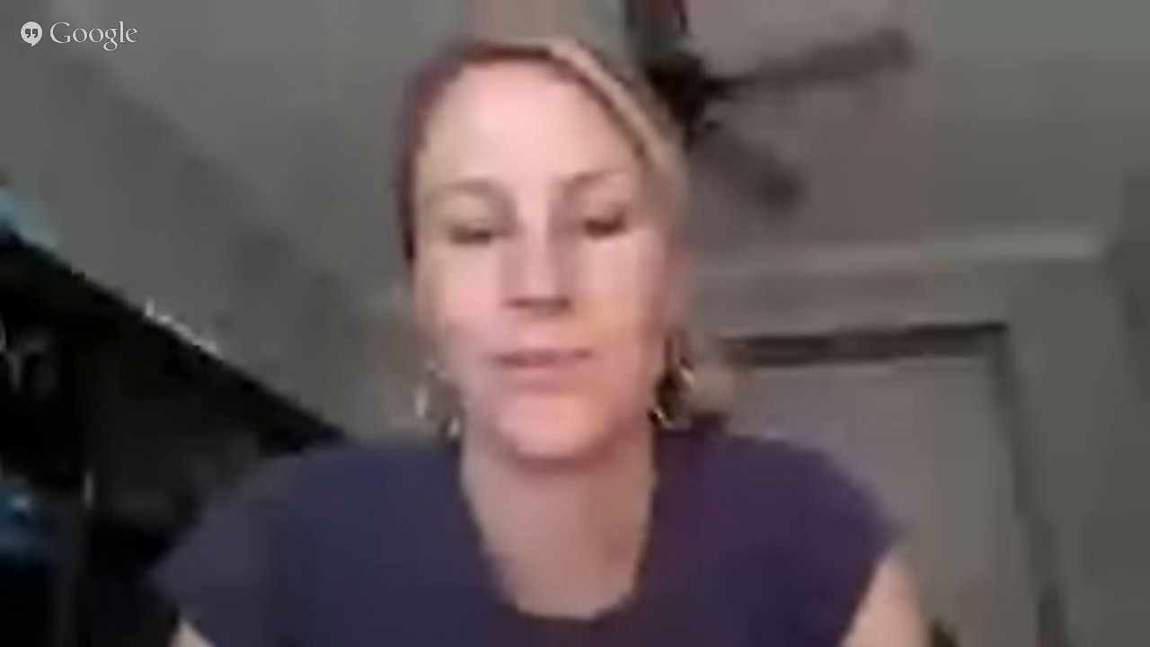